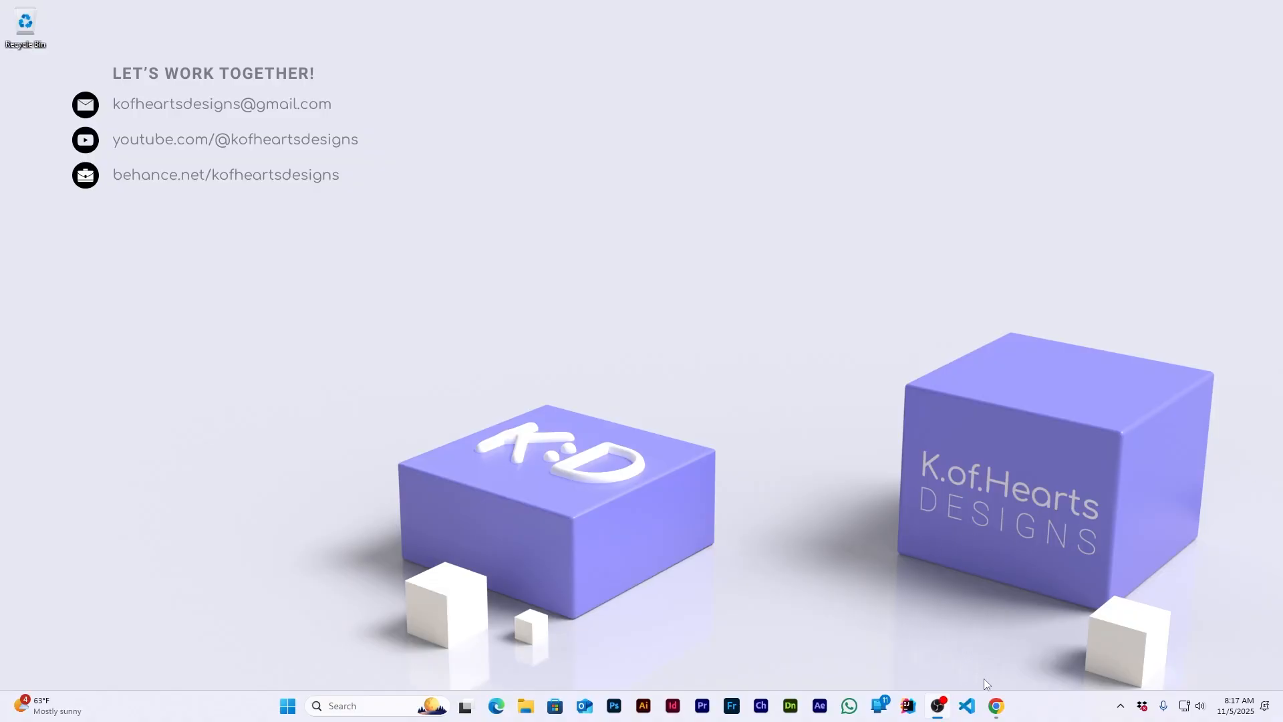
- Open a new Chrome window, maximize it and go to canva.com
{"action": "right_click", "coordinate": [996, 708]}
{"action": "left_click", "coordinate": [1014, 671]}
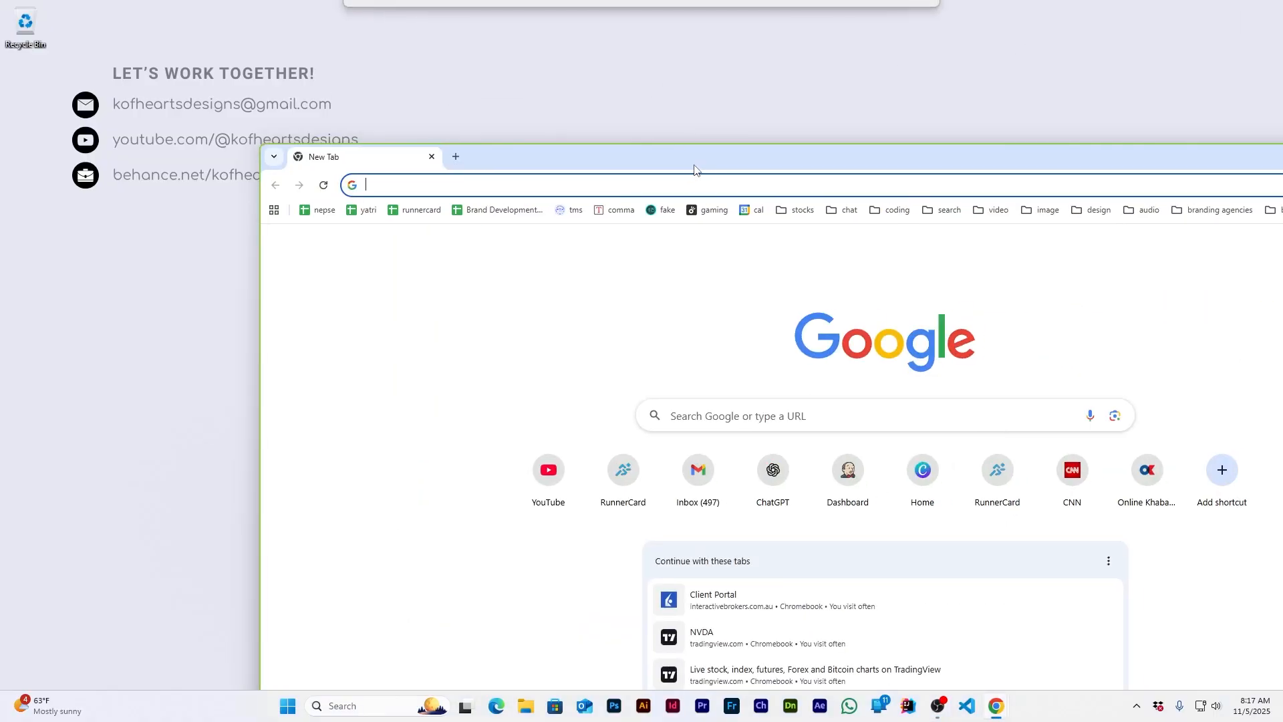
{"action": "left_click_drag", "start_coordinate": [694, 164], "coordinate": [694, 1]}
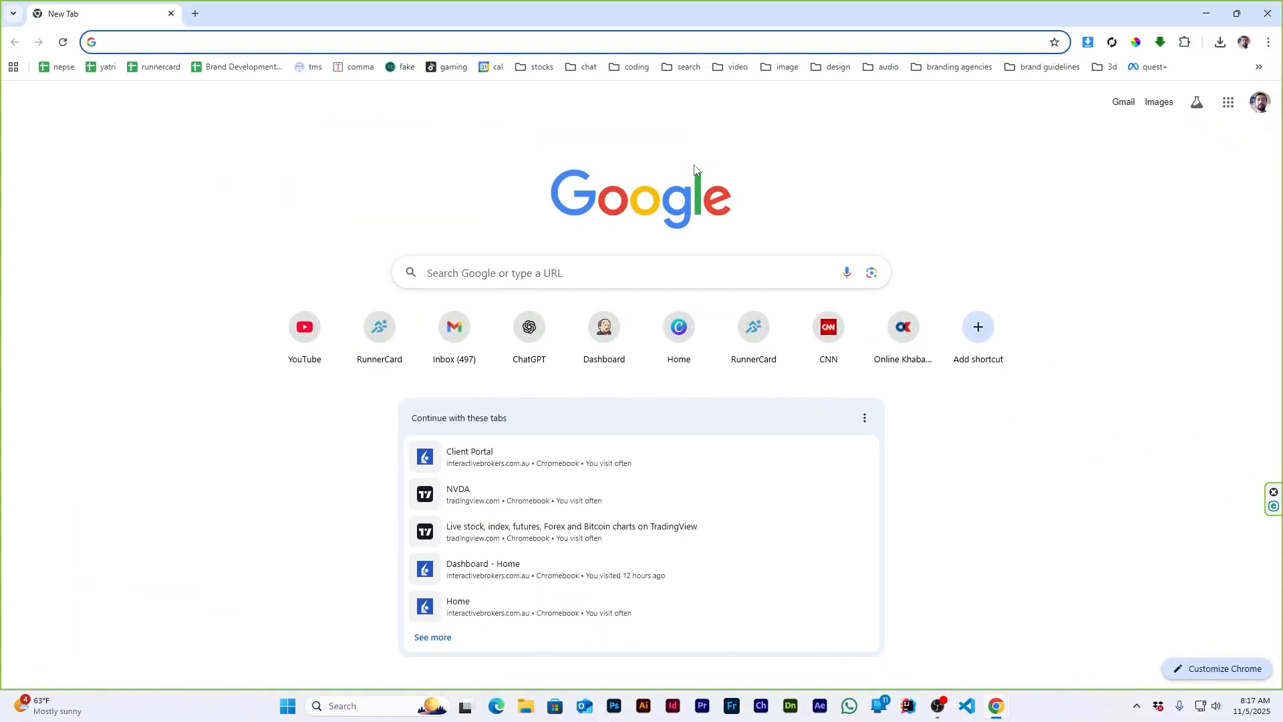
{"action": "type", "text": "canva.com"}
{"action": "key", "text": "Return"}
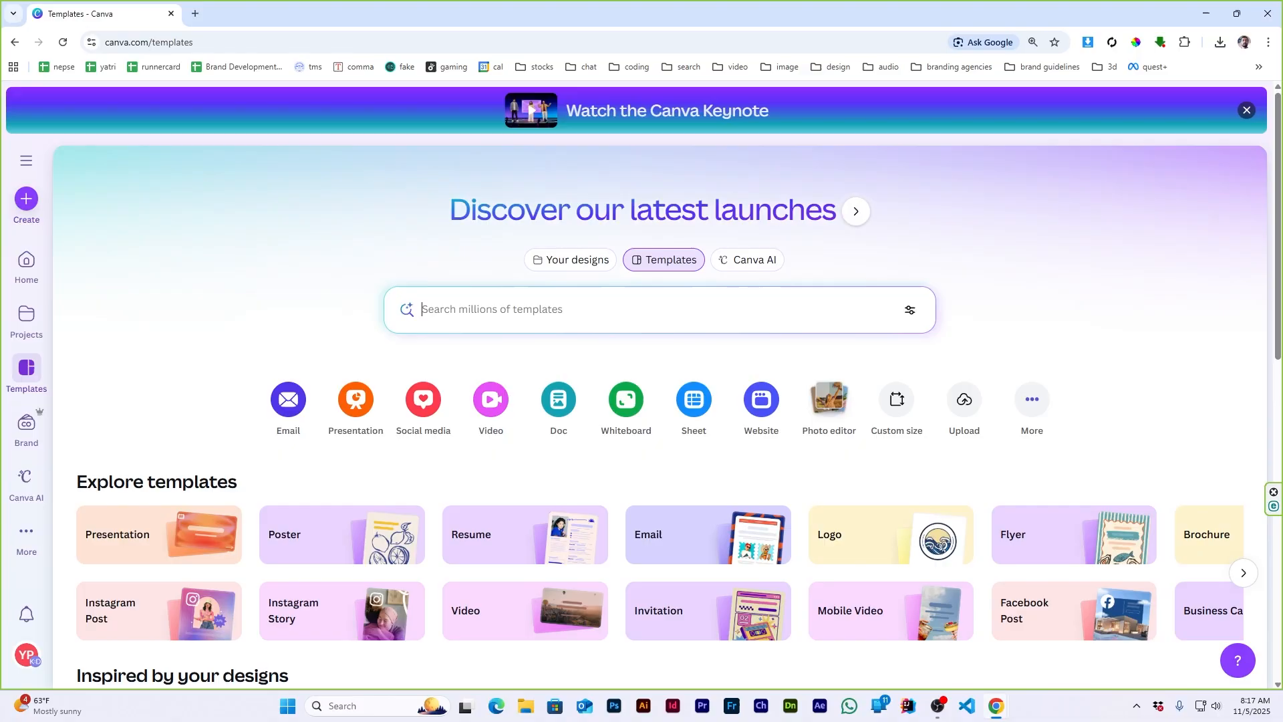
- Search the design types for "birthday flyer" and create a blank Birthday Flyer (Portrait) design
{"action": "left_click", "coordinate": [26, 198]}
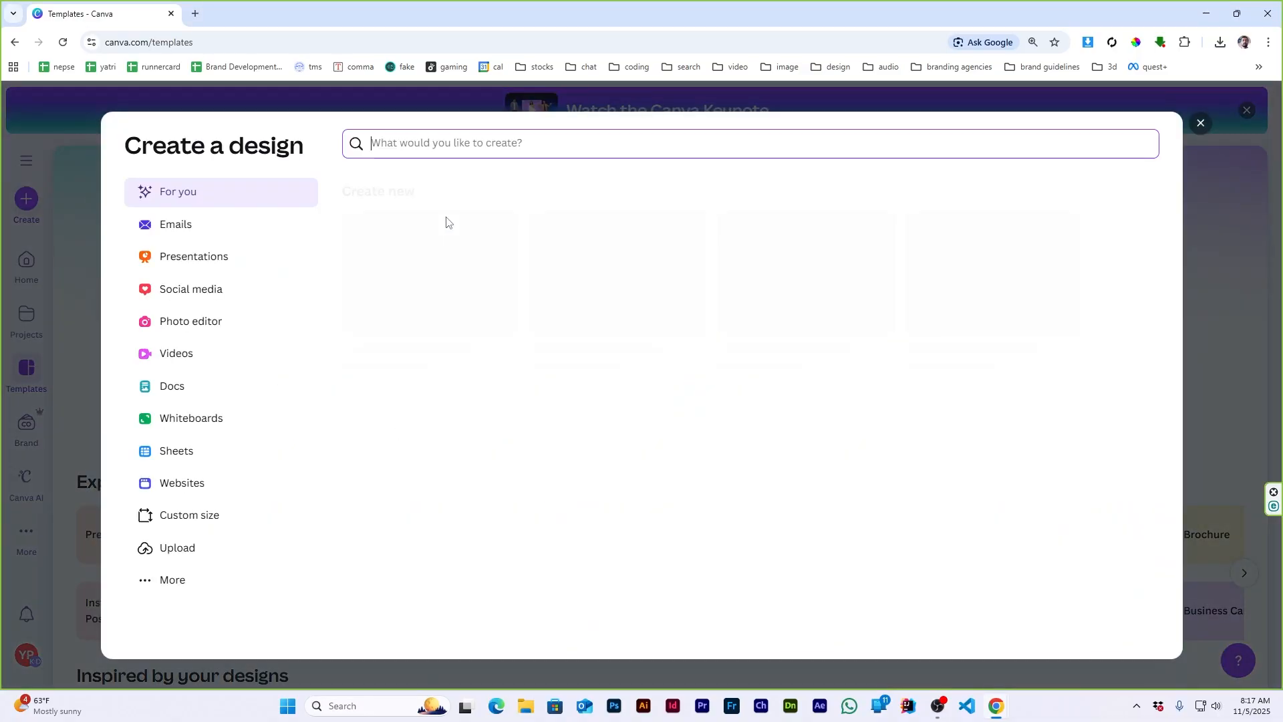
{"action": "type", "text": "birthady"}
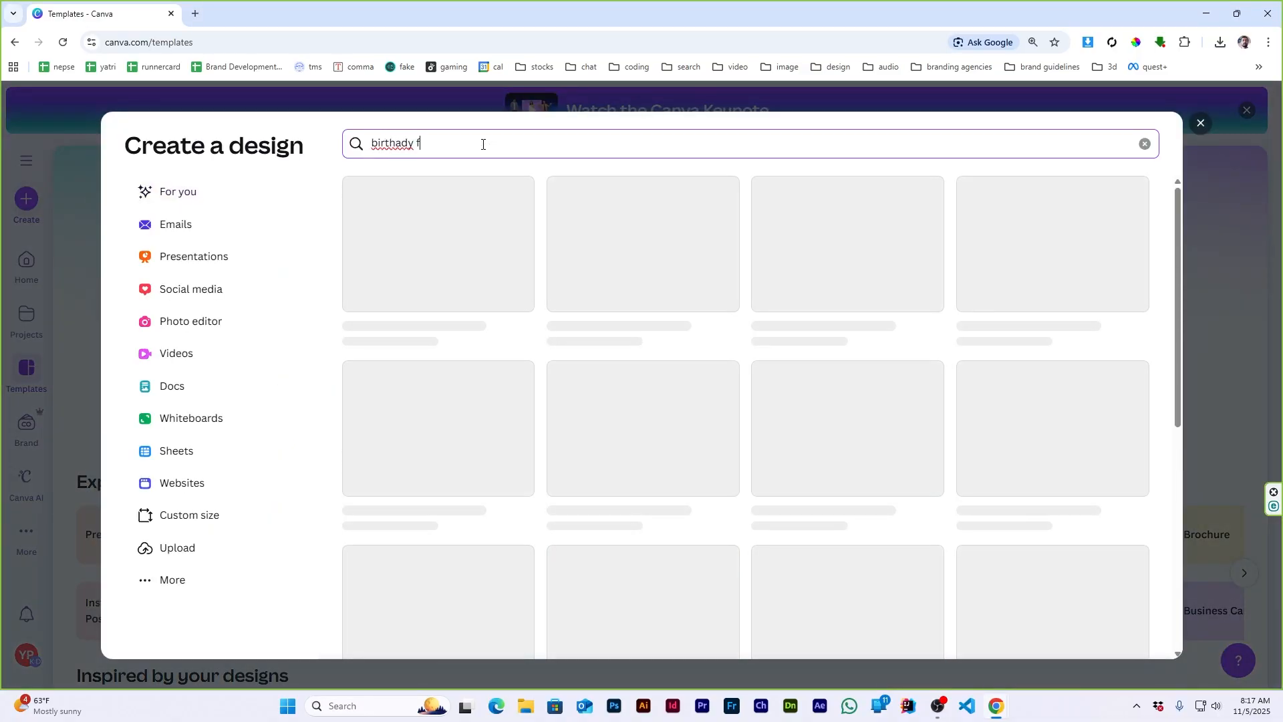
{"action": "key", "text": "ctrl+a"}
{"action": "key", "text": "BackSpace"}
{"action": "type", "text": "birthday f"}
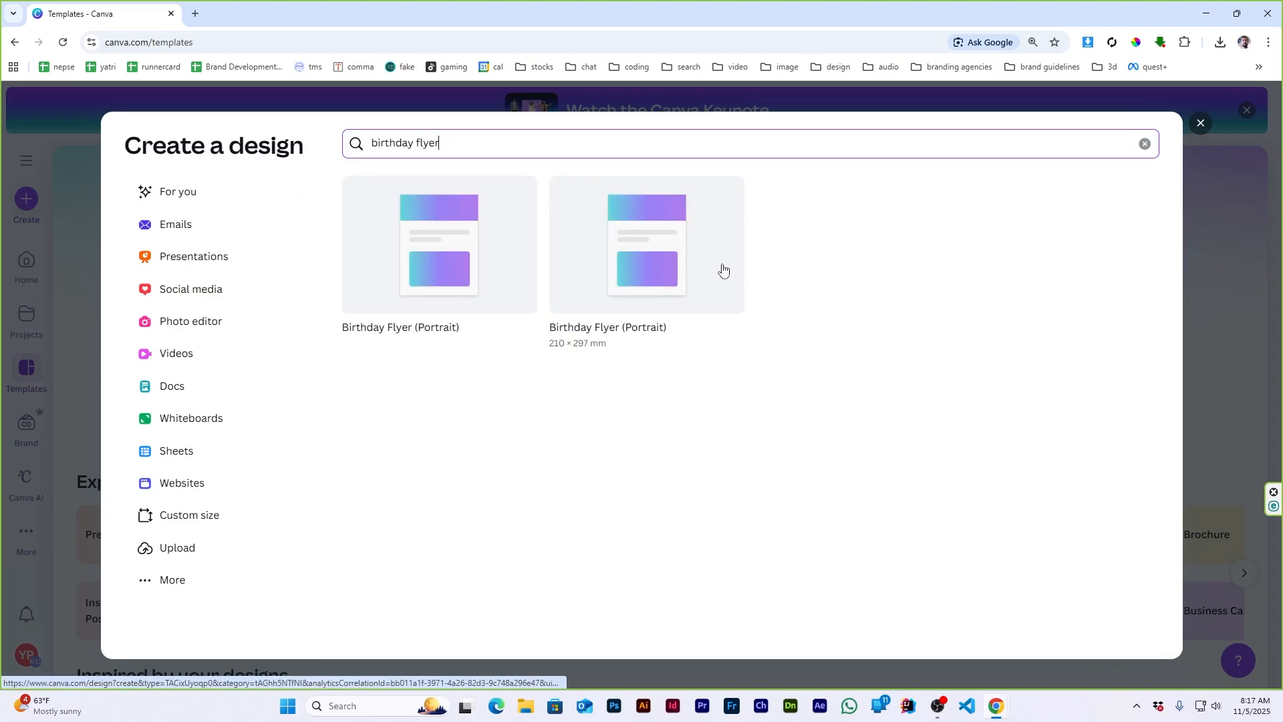
{"action": "left_click", "coordinate": [532, 253]}
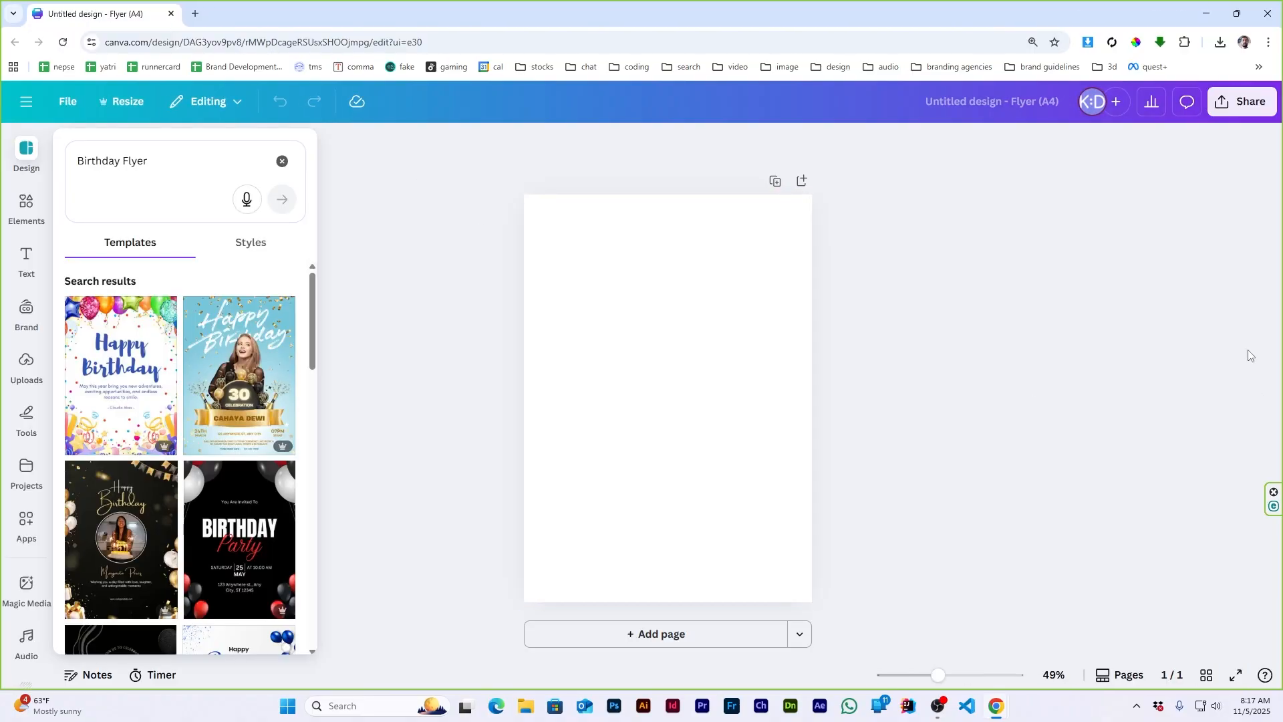
- Search the elements for "fantasy rainbow unicorn background"
{"action": "left_click", "coordinate": [621, 366]}
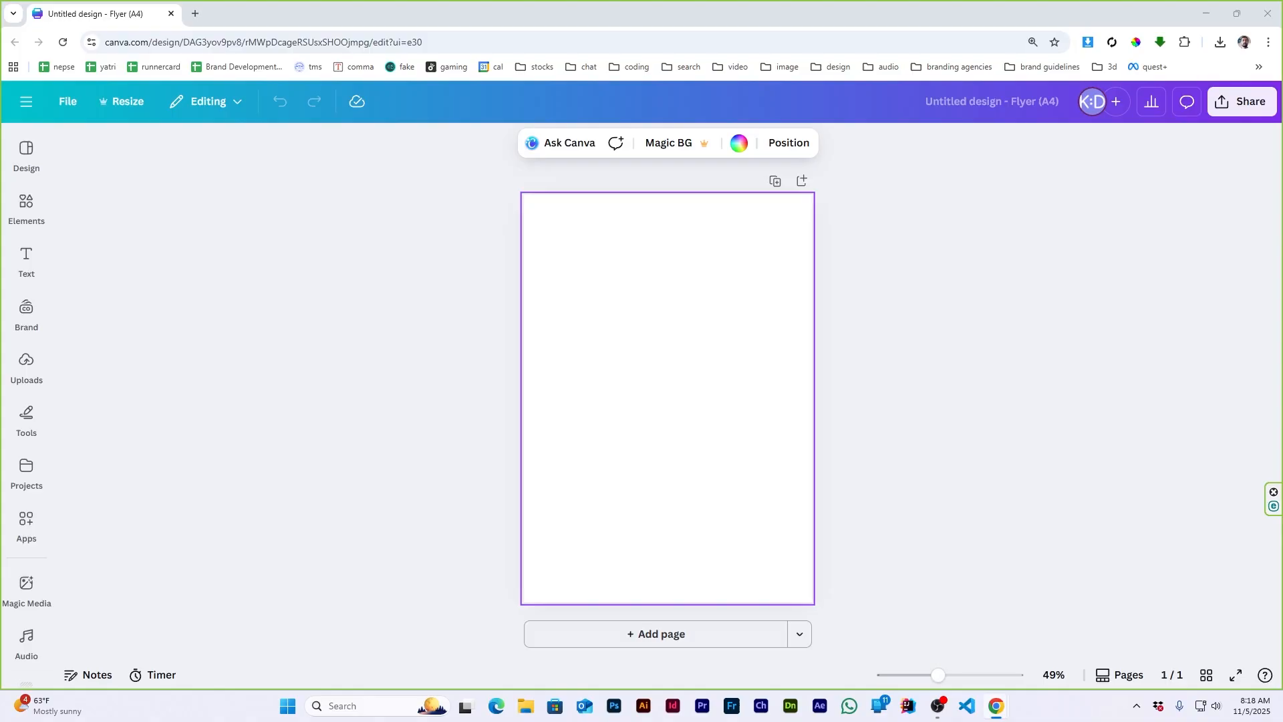
{"action": "left_click", "coordinate": [27, 203]}
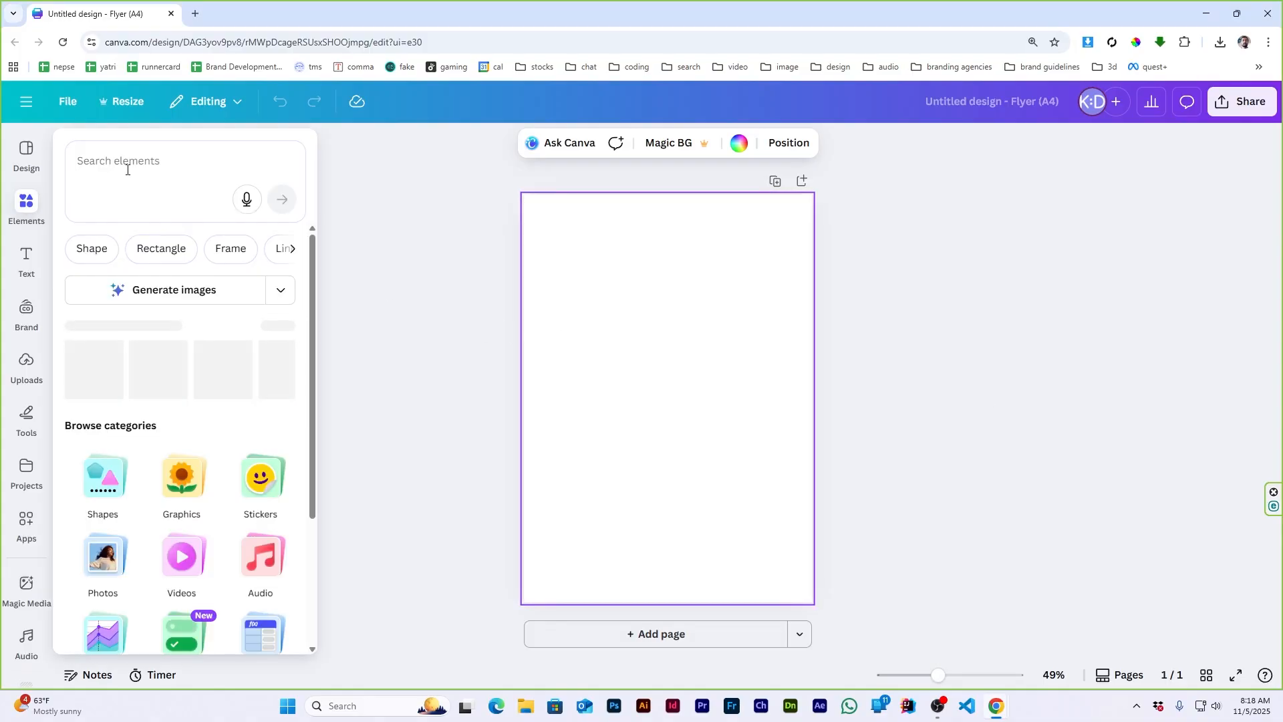
{"action": "left_click", "coordinate": [157, 163]}
{"action": "type", "text": "fantasy"}
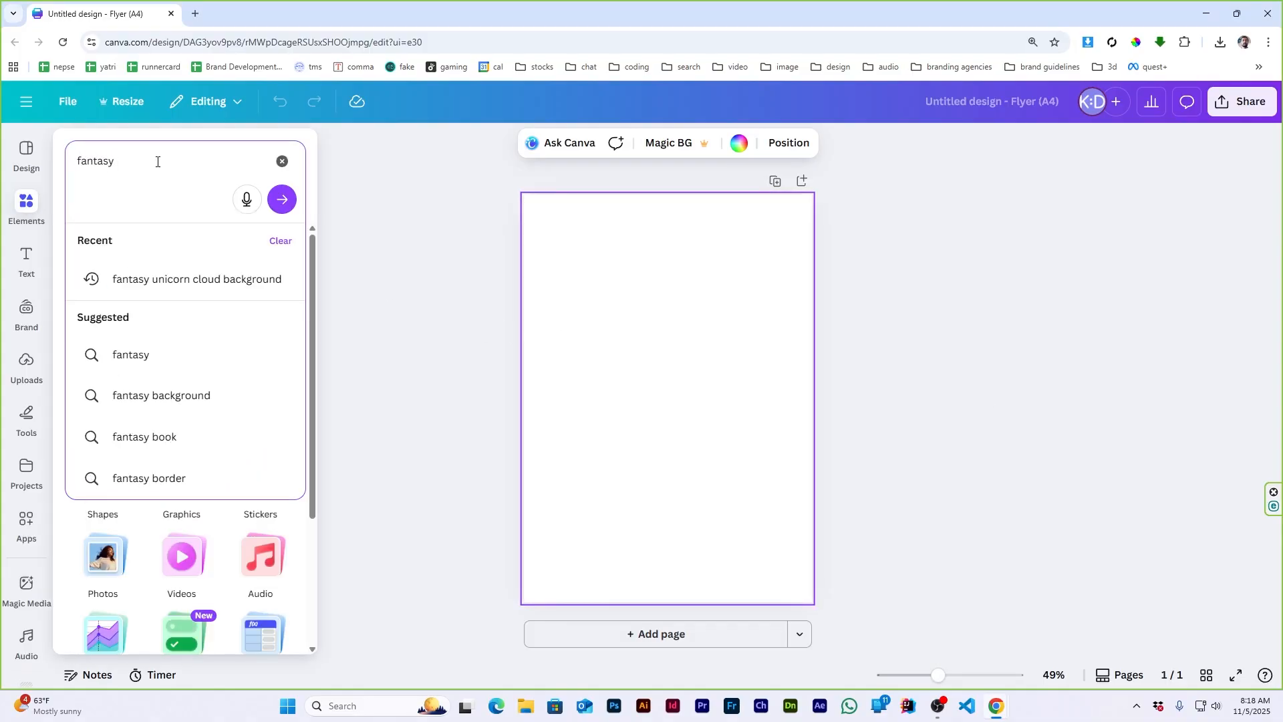
{"action": "type", "text": " rainbow unicorn "}
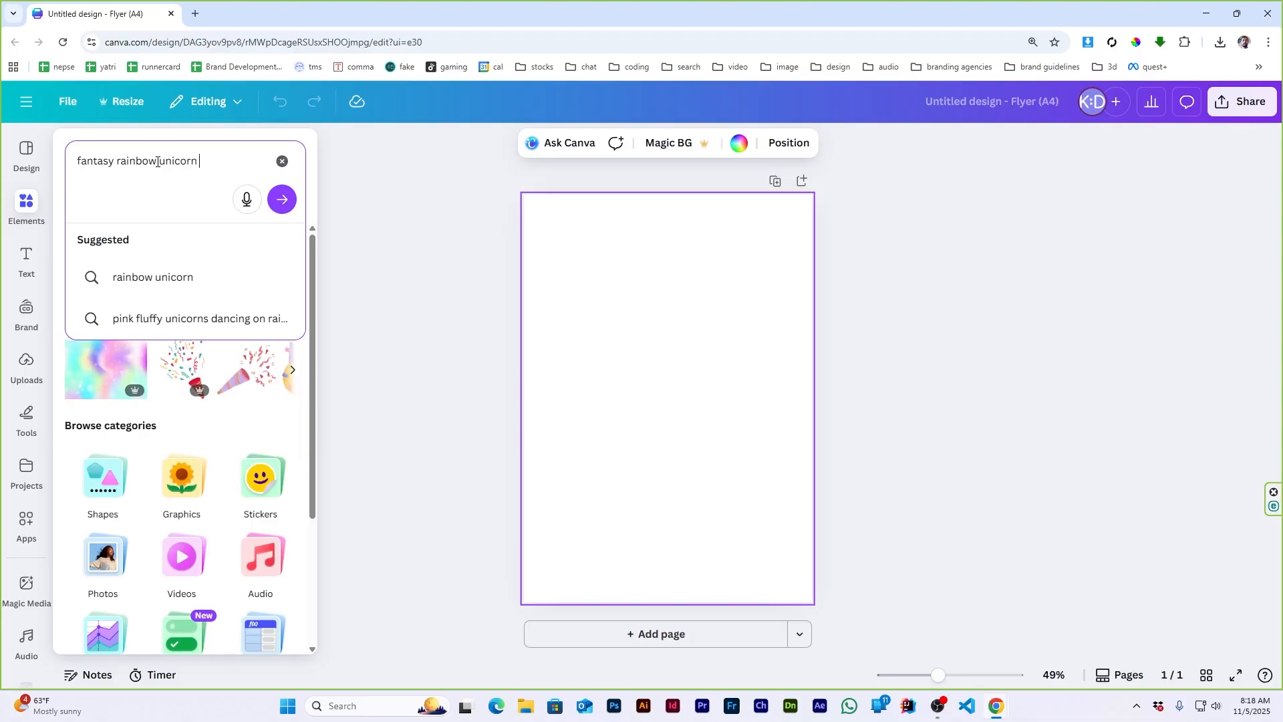
{"action": "type", "text": "background"}
{"action": "key", "text": "Return"}
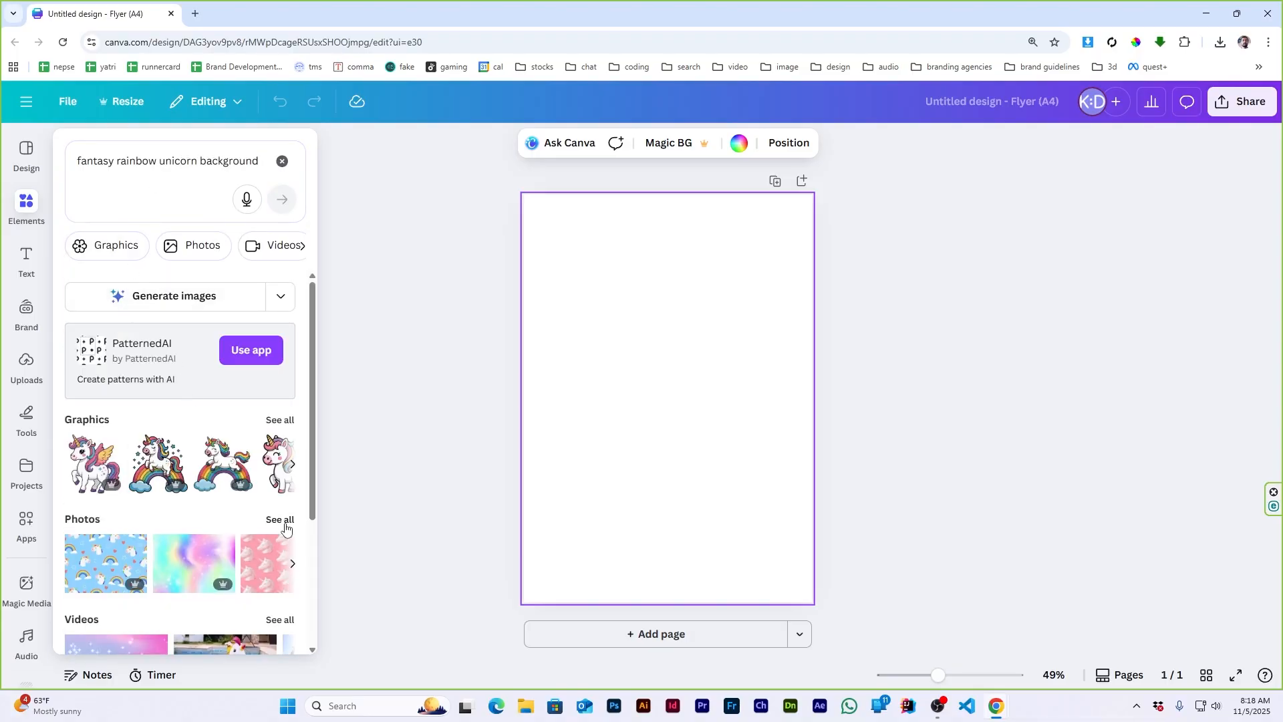
- Show all matching graphics and set the pastel rainbow sky with clouds as the page background
{"action": "left_click", "coordinate": [284, 421]}
{"action": "scroll", "coordinate": [285, 423], "scroll_direction": "down", "scroll_amount": 5}
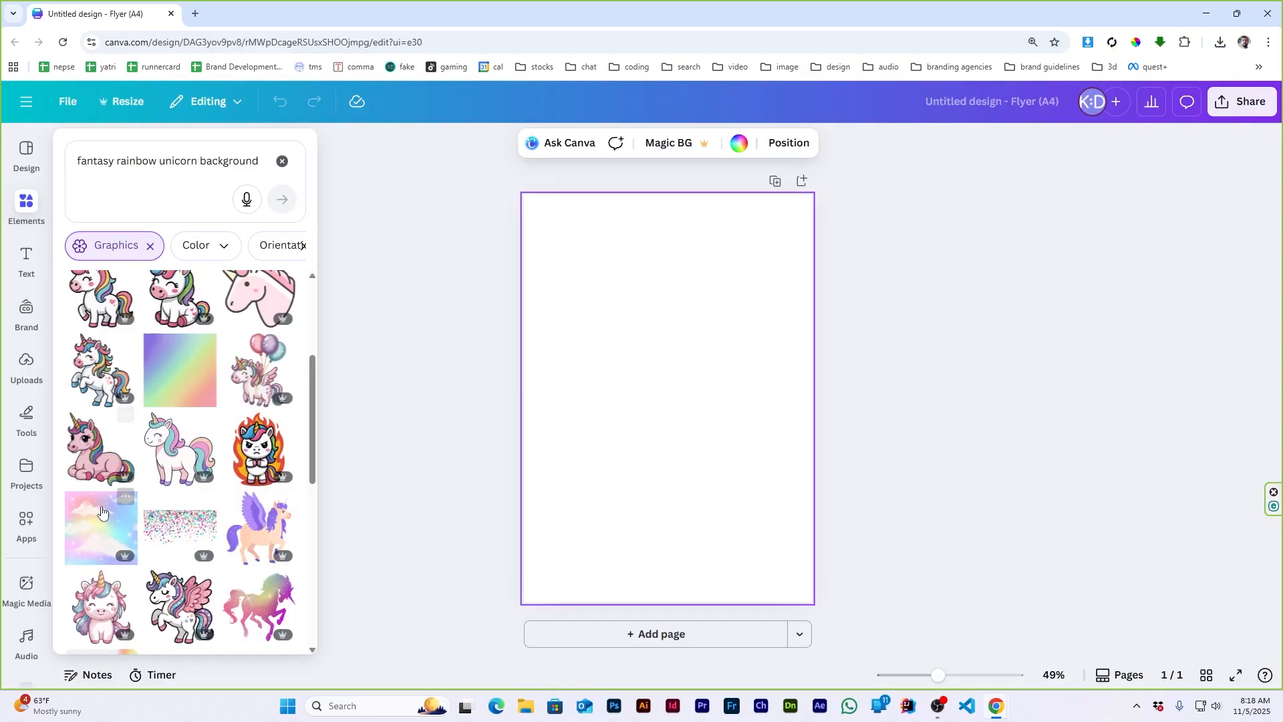
{"action": "left_click", "coordinate": [121, 498]}
{"action": "right_click", "coordinate": [642, 342]}
{"action": "left_click", "coordinate": [727, 606]}
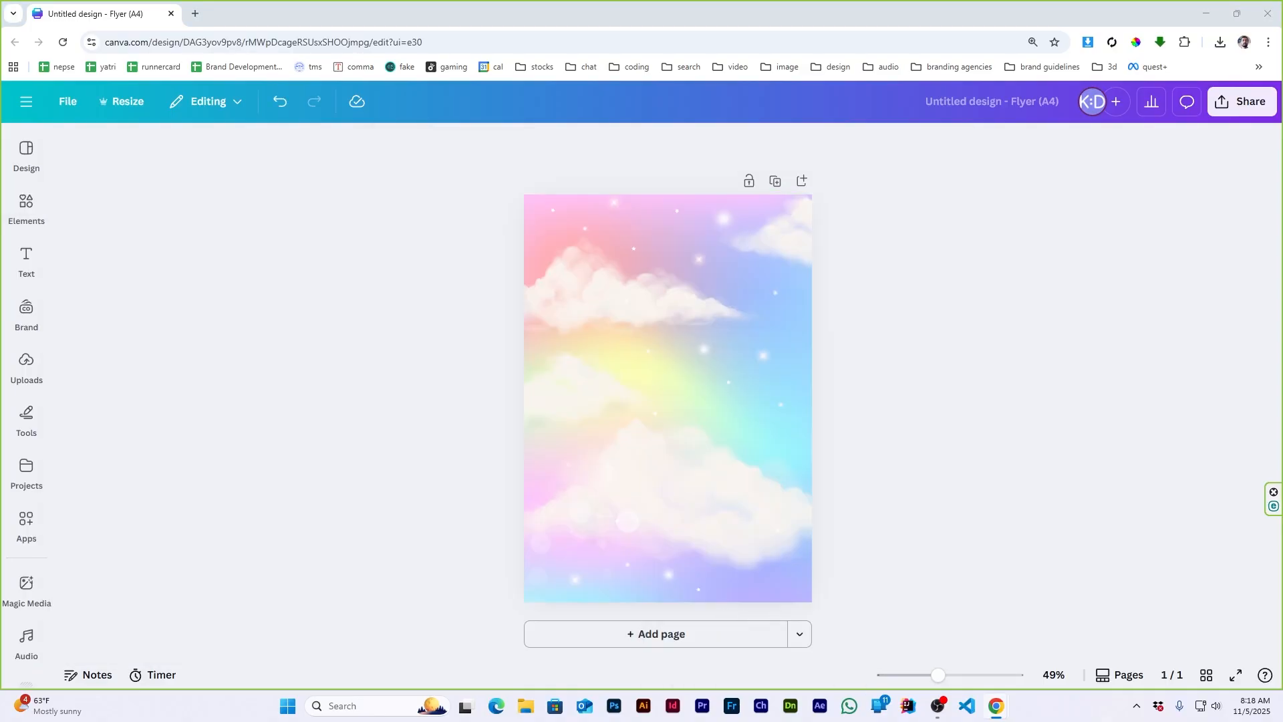
{"action": "scroll", "coordinate": [611, 368], "scroll_direction": "up", "scroll_amount": 2}
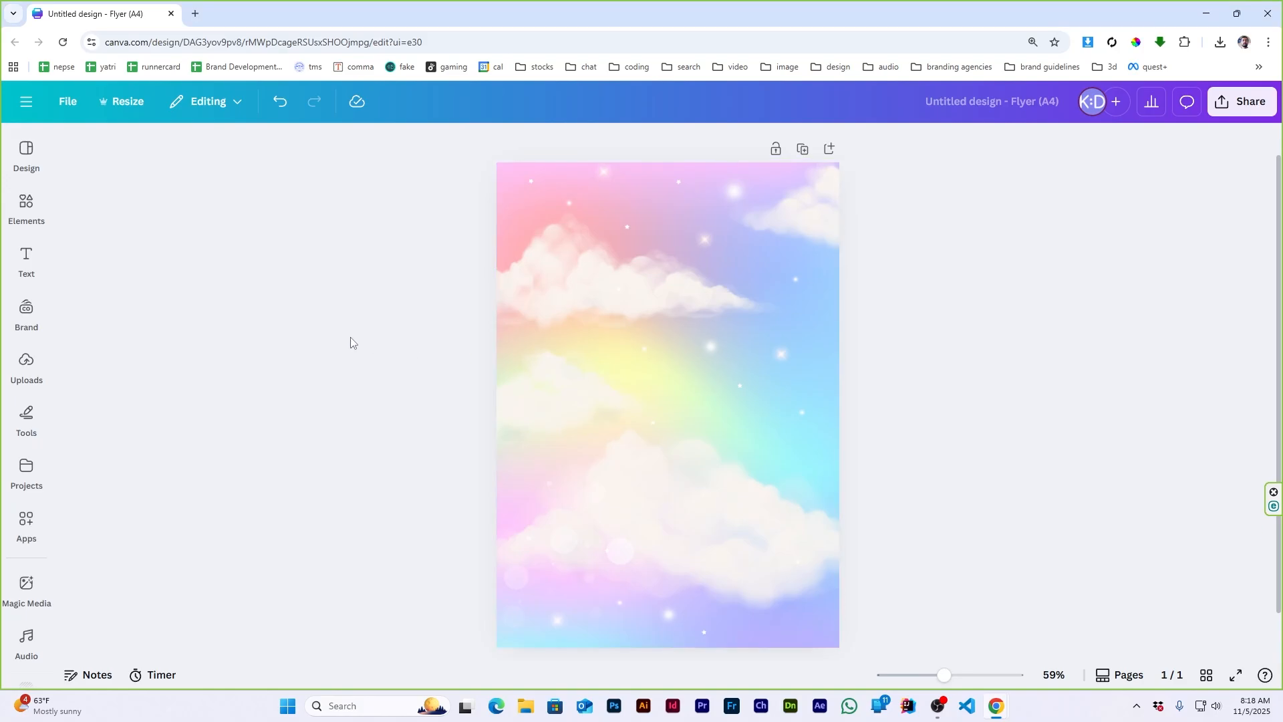
- Search the graphics for "pastel clouds" and then "pastel cloud", and look through the results for a suitable cloud
{"action": "left_click", "coordinate": [27, 204]}
{"action": "left_click", "coordinate": [168, 173]}
{"action": "type", "text": "pas"}
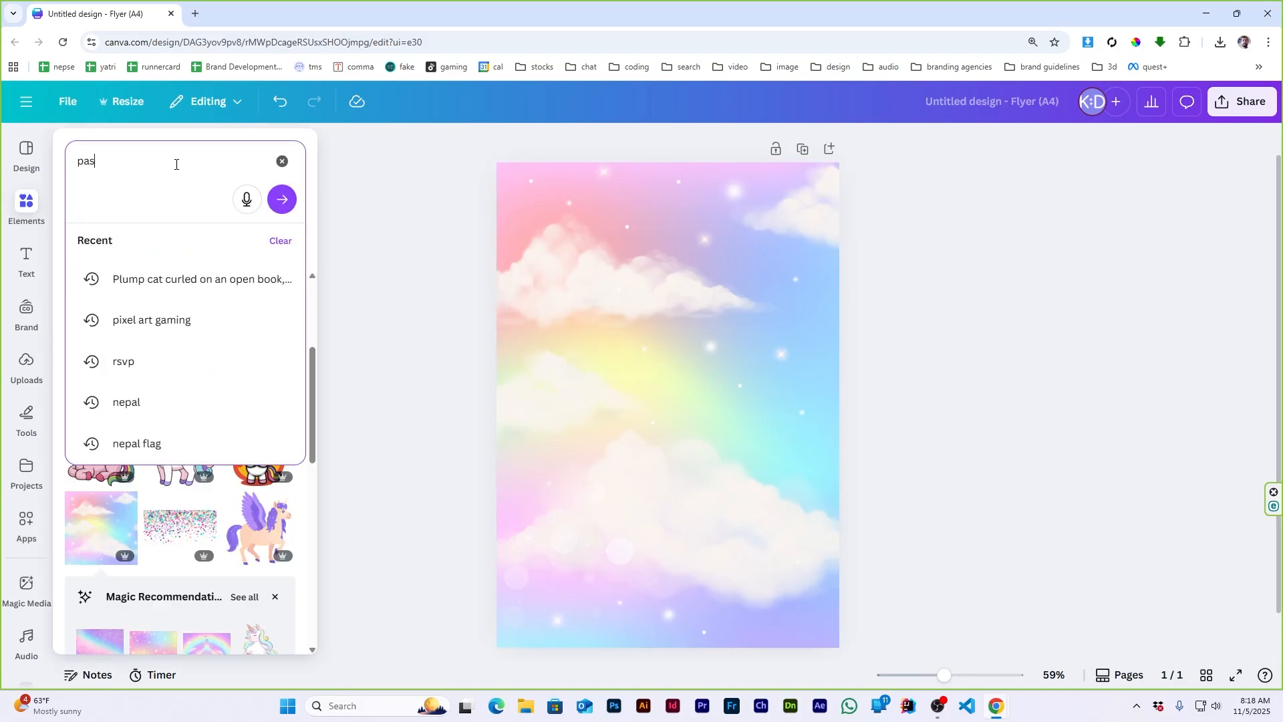
{"action": "type", "text": "tel clouds"}
{"action": "key", "text": "Return"}
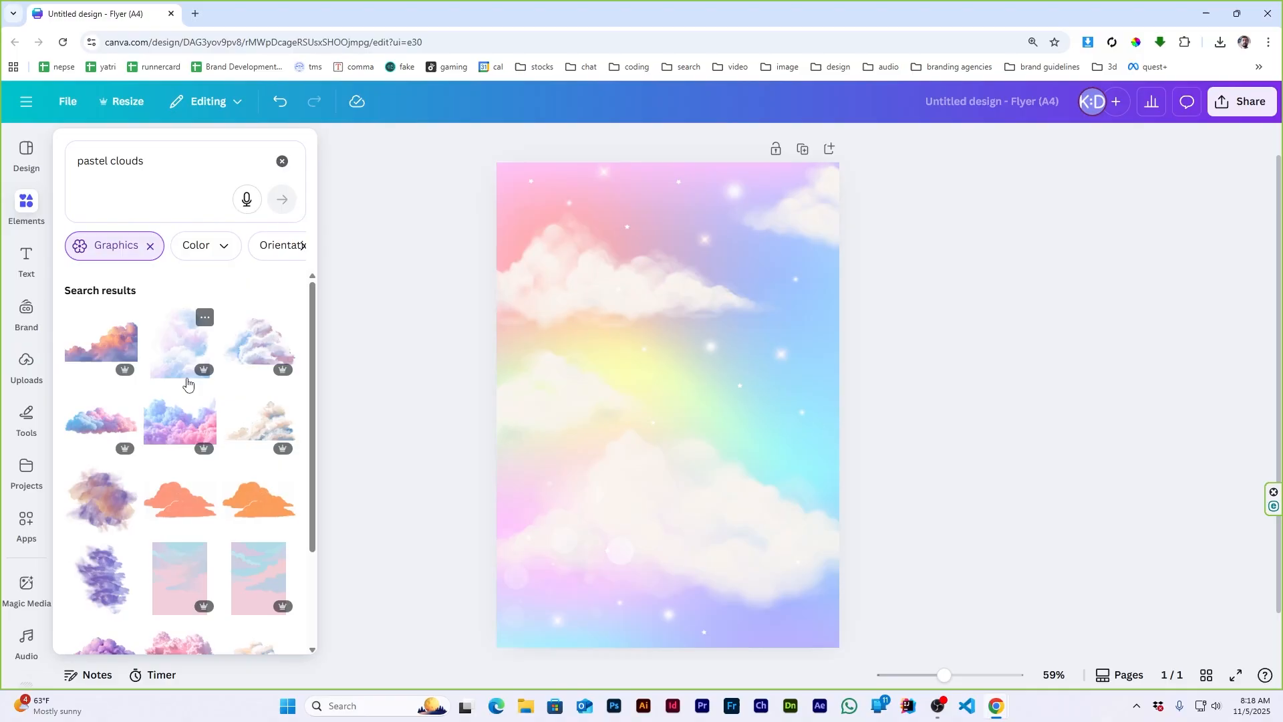
{"action": "left_click", "coordinate": [158, 213]}
{"action": "key", "text": "BackSpace"}
{"action": "key", "text": "Return"}
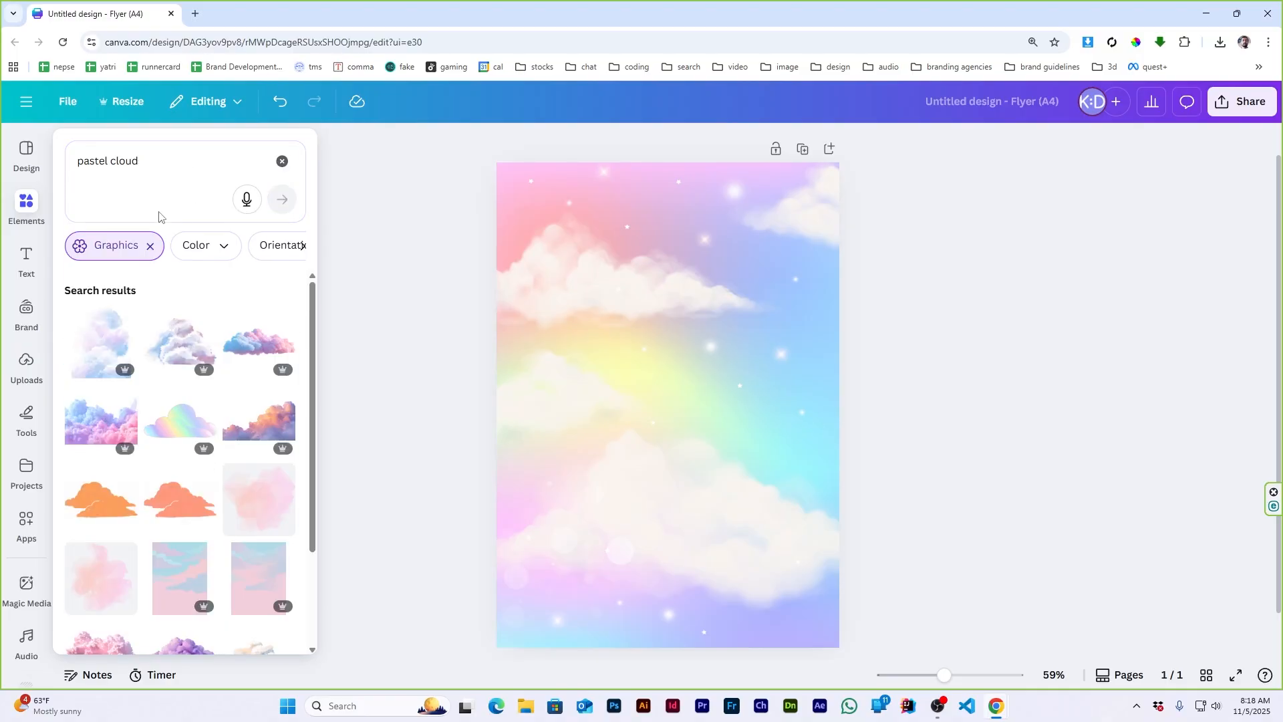
{"action": "scroll", "coordinate": [192, 491], "scroll_direction": "down", "scroll_amount": 10}
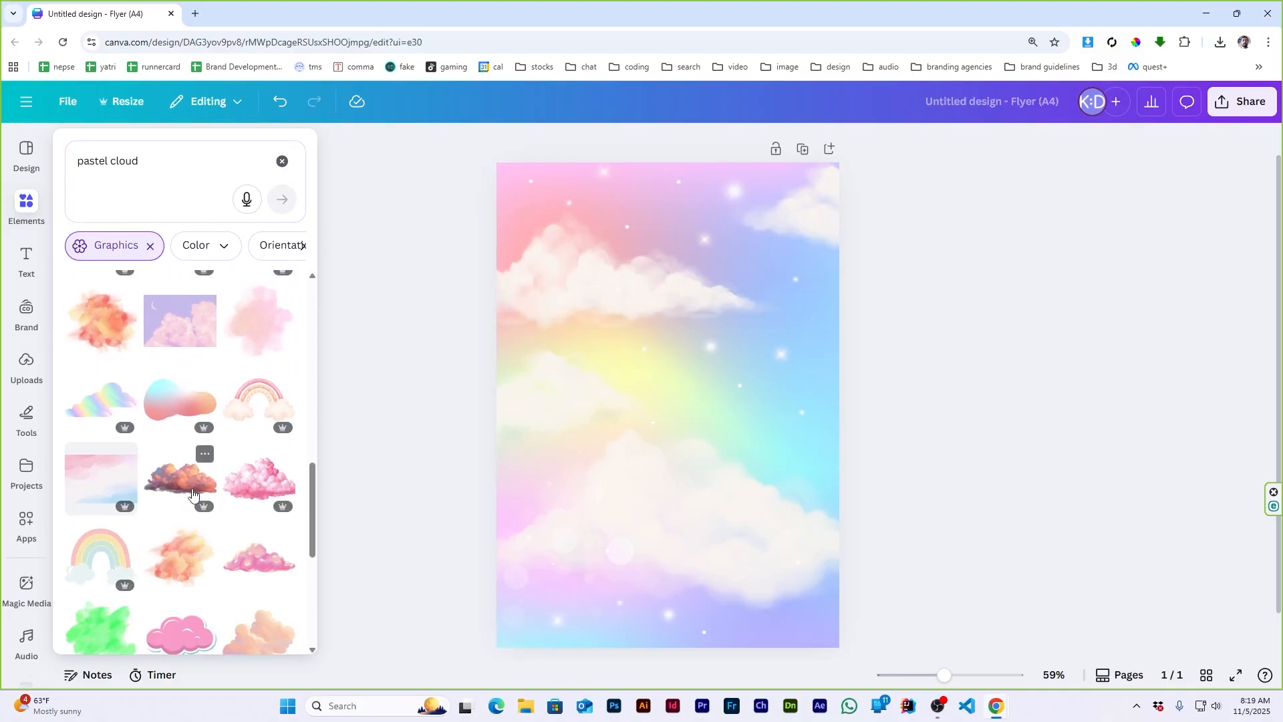
{"action": "scroll", "coordinate": [192, 493], "scroll_direction": "down", "scroll_amount": 6}
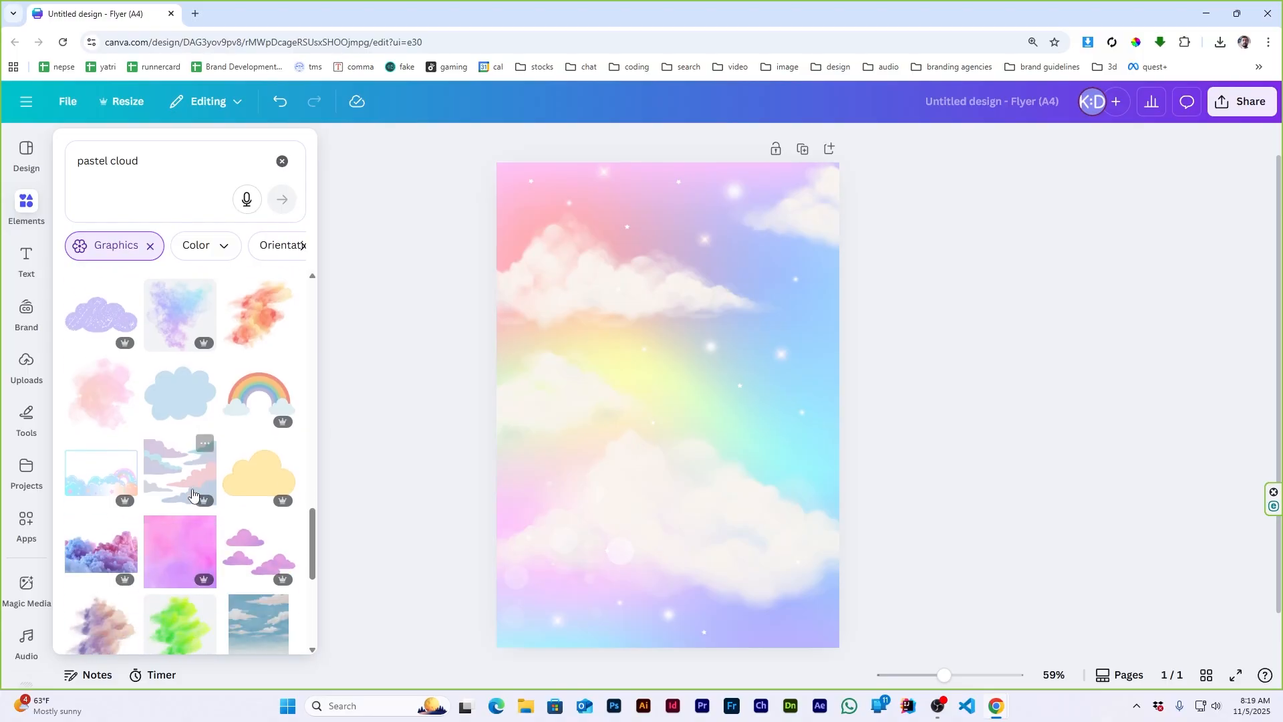
{"action": "scroll", "coordinate": [193, 492], "scroll_direction": "down", "scroll_amount": 4}
- Search the graphics for "cloud" and place a light blue watercolor cloud on the lower half of the flyer
{"action": "left_click", "coordinate": [135, 155]}
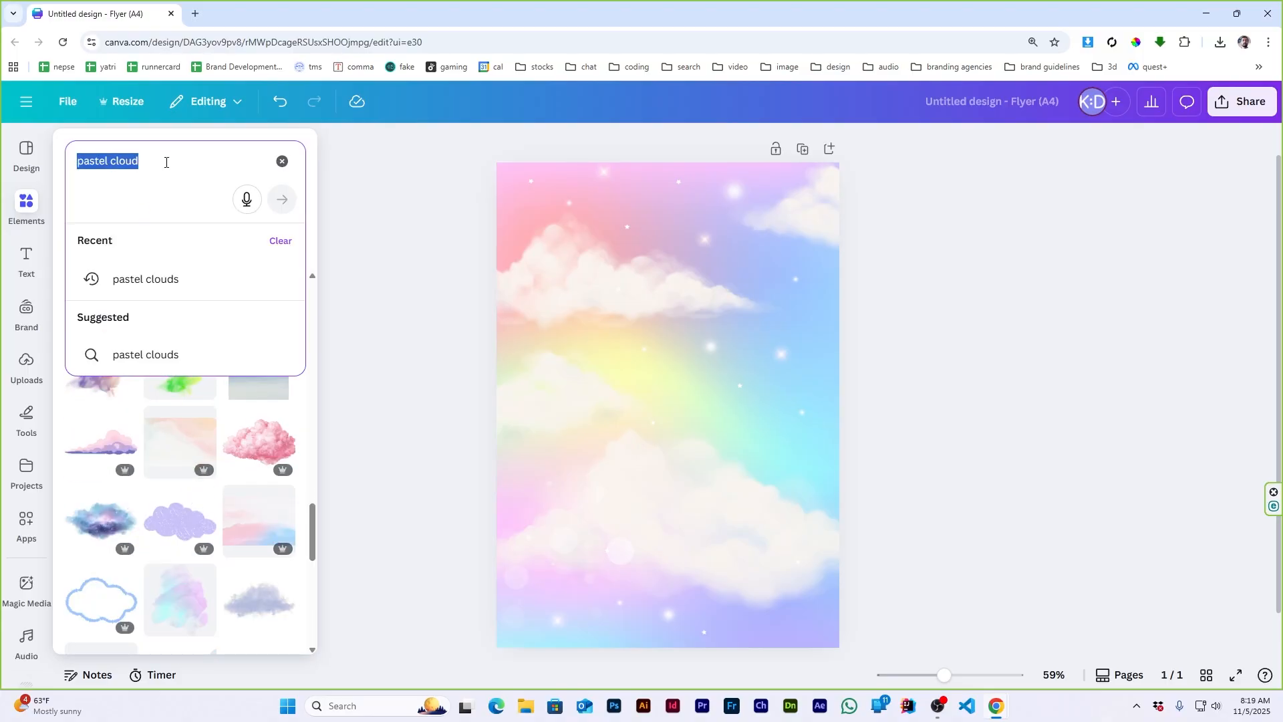
{"action": "type", "text": "cloud"}
{"action": "key", "text": "Return"}
{"action": "left_click_drag", "start_coordinate": [100, 337], "coordinate": [676, 502]}
{"action": "left_click", "coordinate": [1072, 440]}
- Search the graphics for "unicorn" and browse the results for a unicorn that suits the pastel flyer
{"action": "left_click", "coordinate": [26, 207]}
{"action": "left_click", "coordinate": [143, 162]}
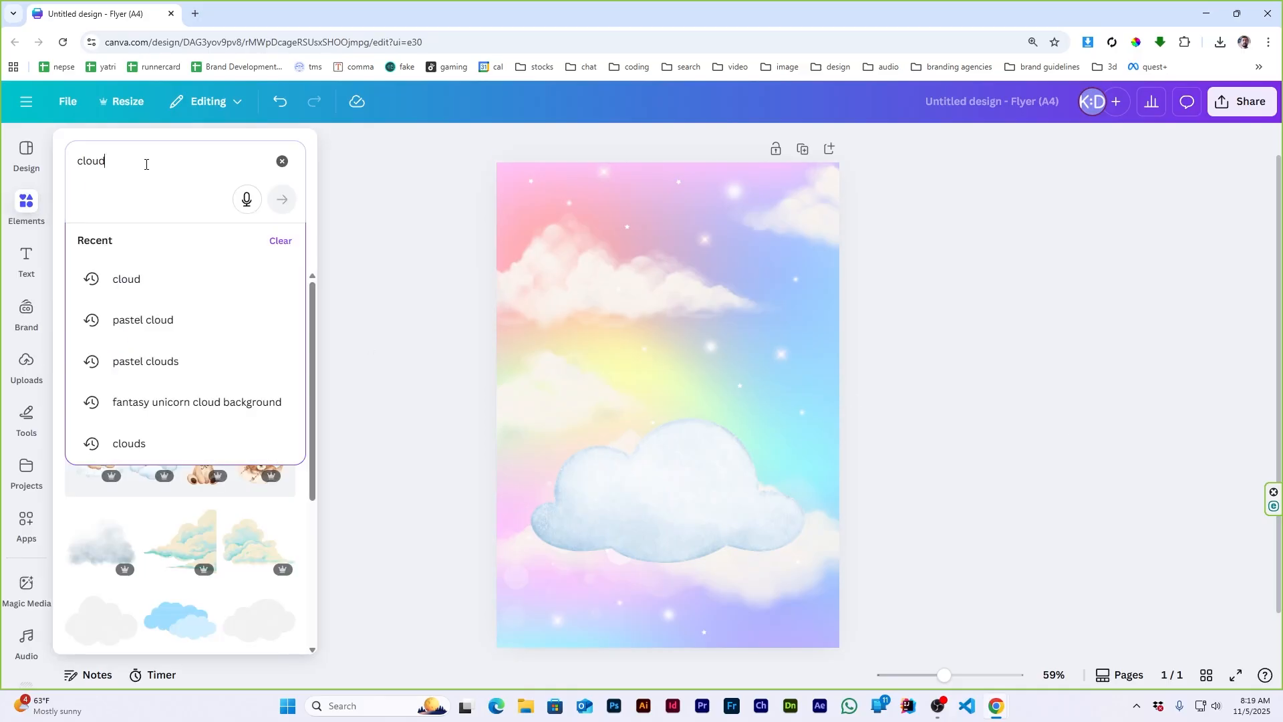
{"action": "type", "text": "unicorn"}
{"action": "key", "text": "Return"}
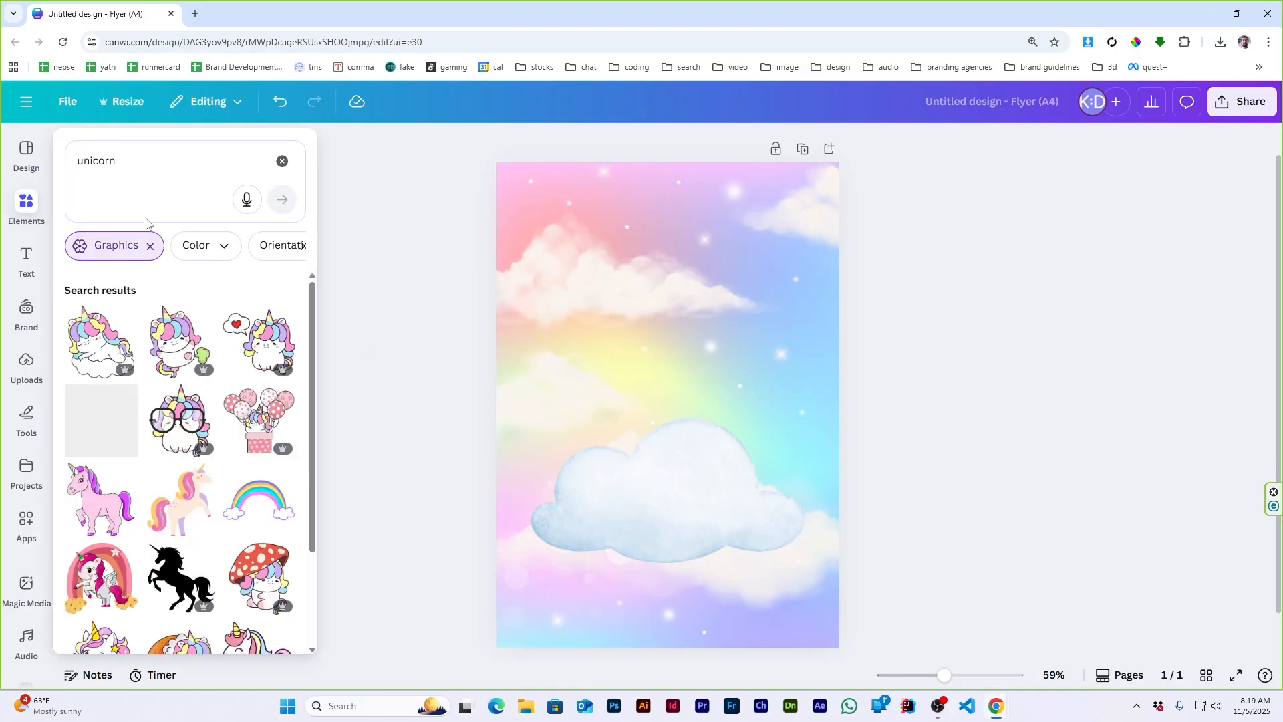
{"action": "scroll", "coordinate": [184, 407], "scroll_direction": "down", "scroll_amount": 2}
{"action": "scroll", "coordinate": [184, 407], "scroll_direction": "down", "scroll_amount": 10}
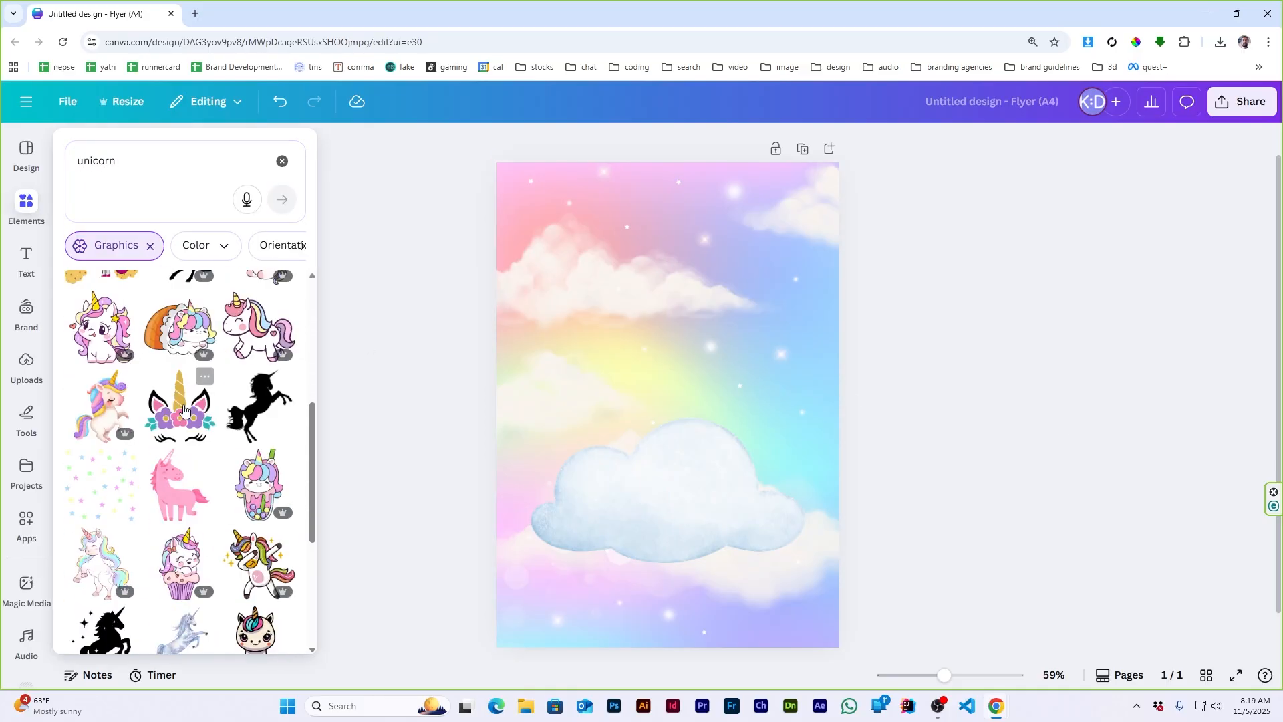
{"action": "scroll", "coordinate": [183, 420], "scroll_direction": "down", "scroll_amount": 8}
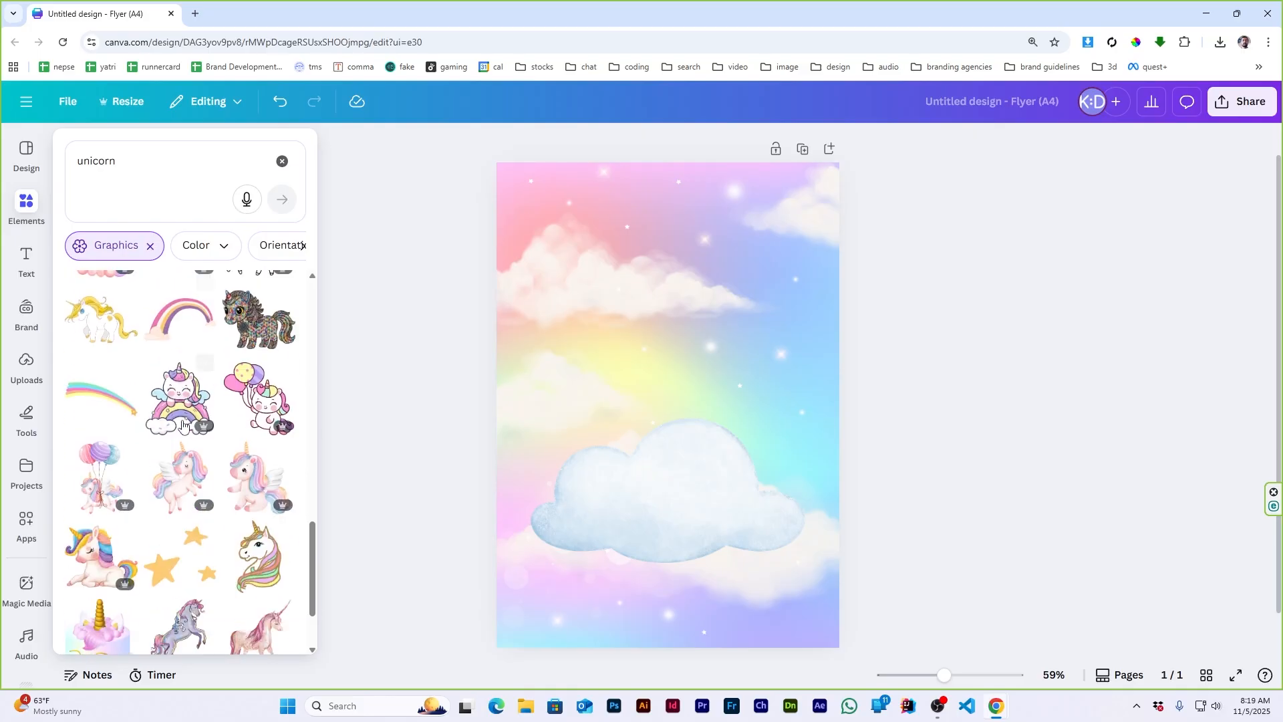
{"action": "scroll", "coordinate": [182, 426], "scroll_direction": "down", "scroll_amount": 10}
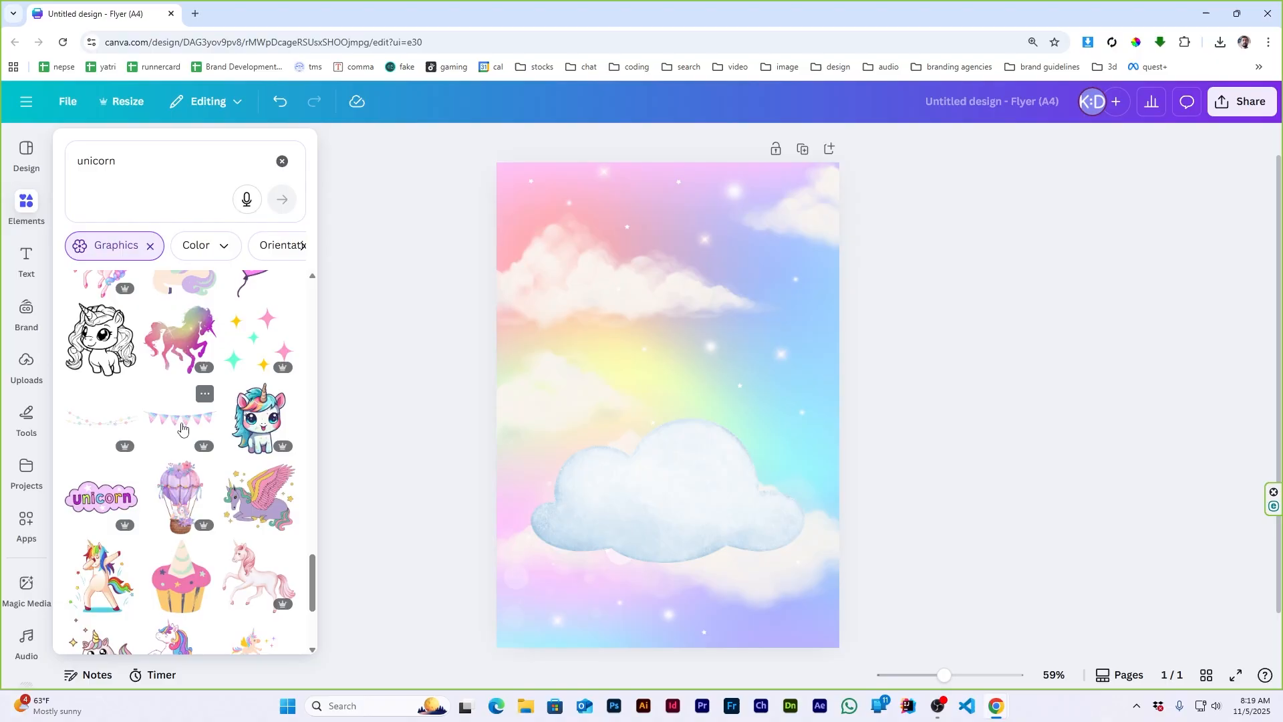
{"action": "scroll", "coordinate": [182, 428], "scroll_direction": "down", "scroll_amount": 3}
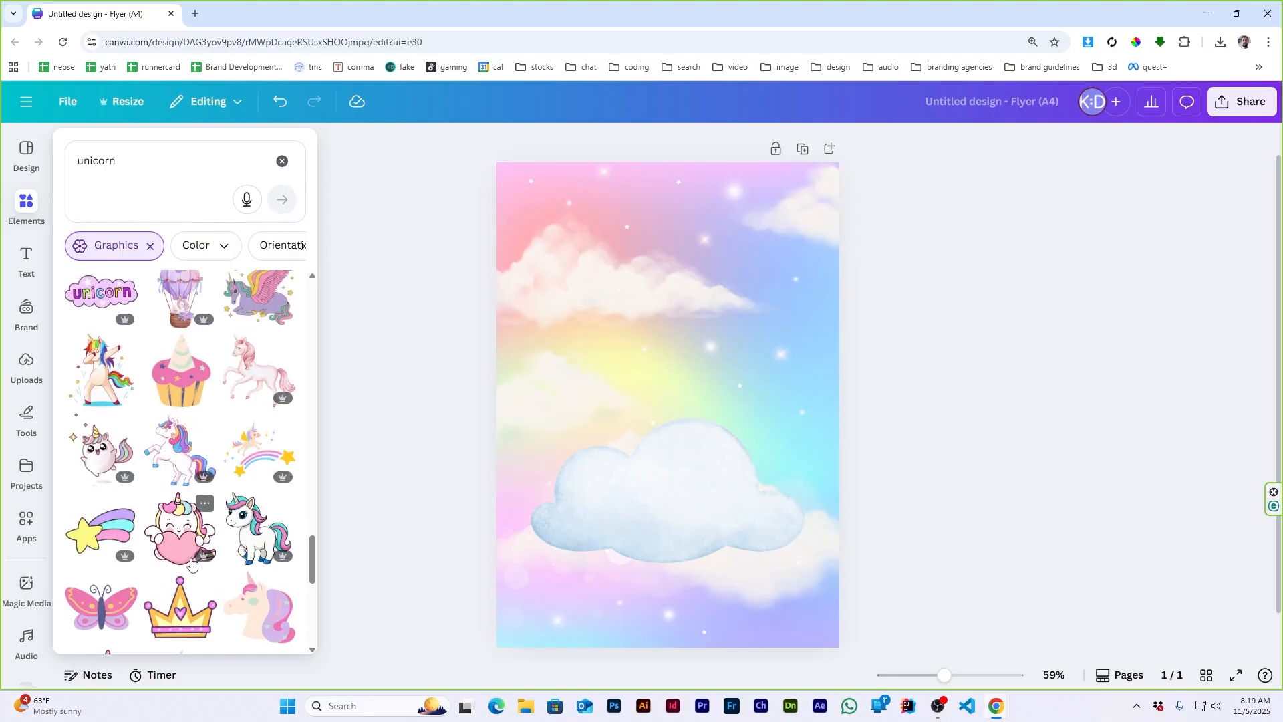
{"action": "scroll", "coordinate": [191, 564], "scroll_direction": "up", "scroll_amount": 15}
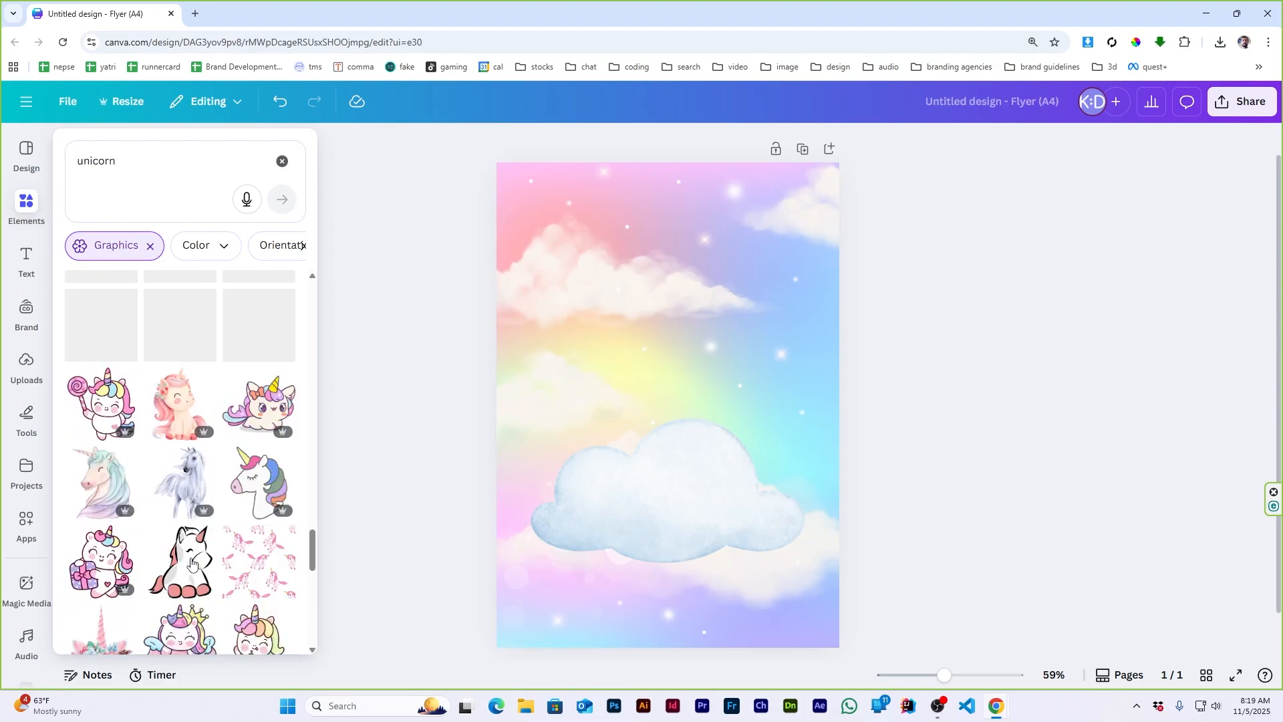
{"action": "scroll", "coordinate": [192, 564], "scroll_direction": "up", "scroll_amount": 10}
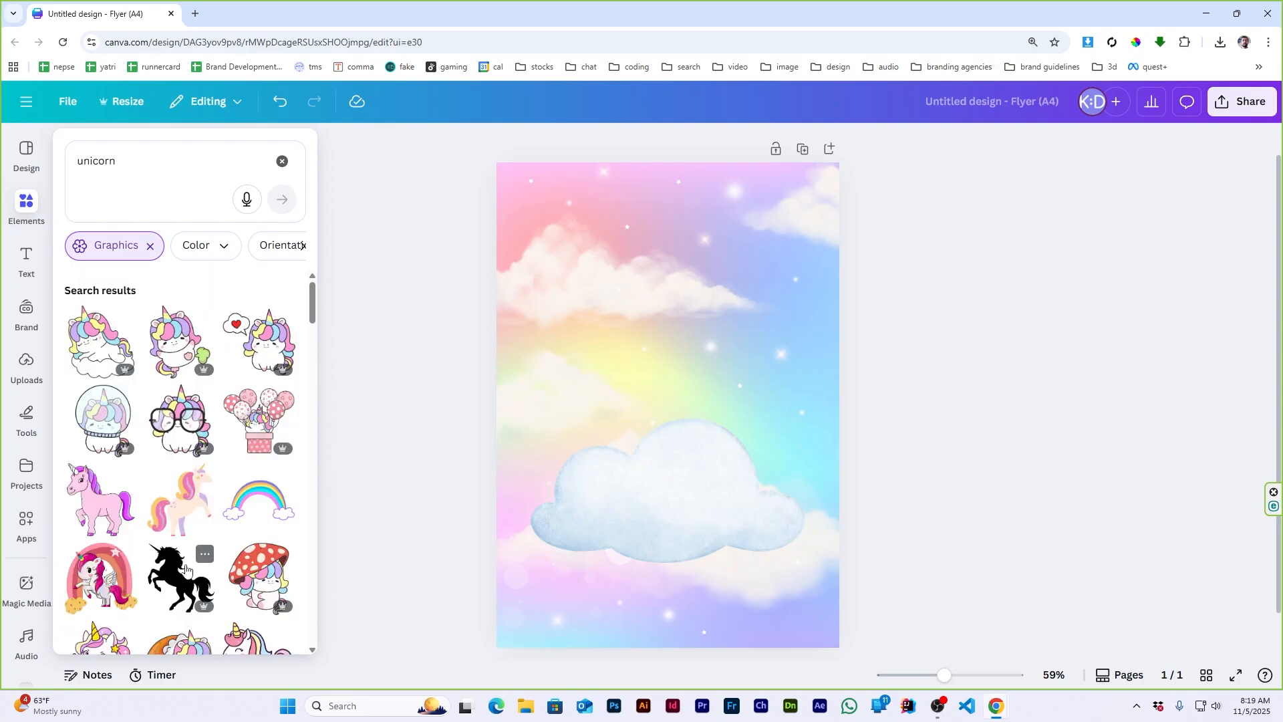
{"action": "scroll", "coordinate": [187, 570], "scroll_direction": "down", "scroll_amount": 2}
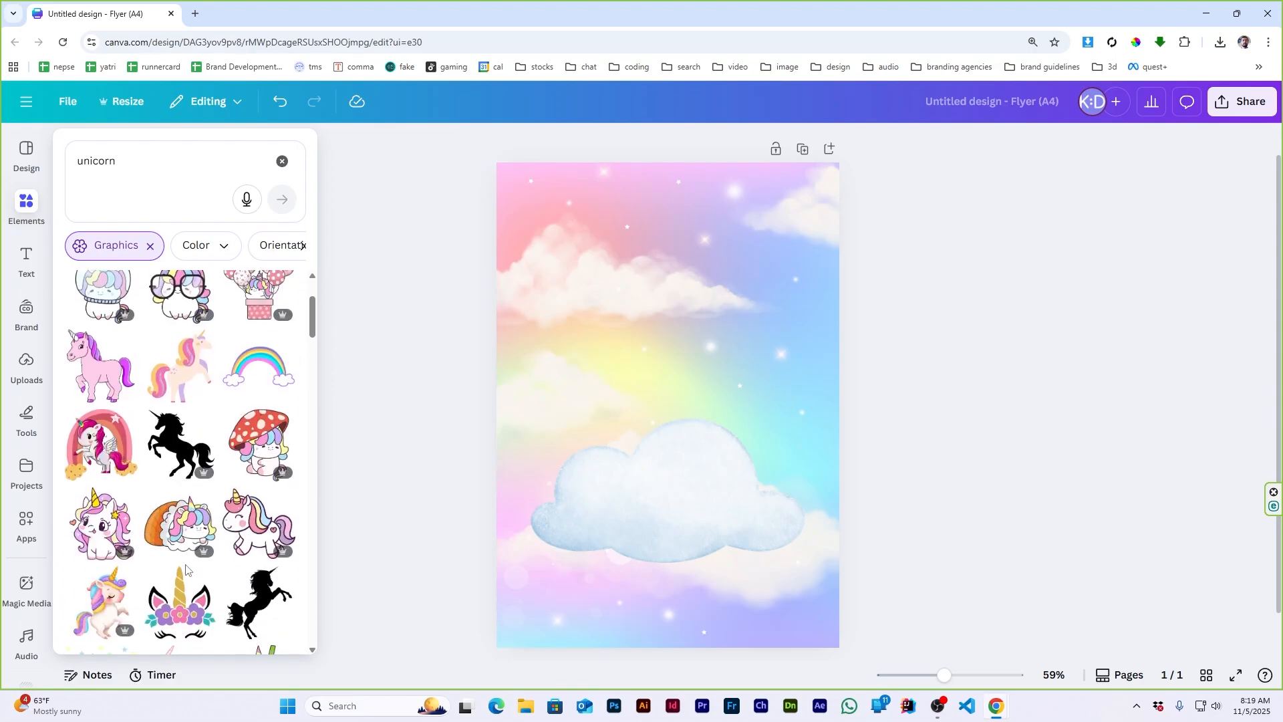
{"action": "scroll", "coordinate": [185, 569], "scroll_direction": "down", "scroll_amount": 10}
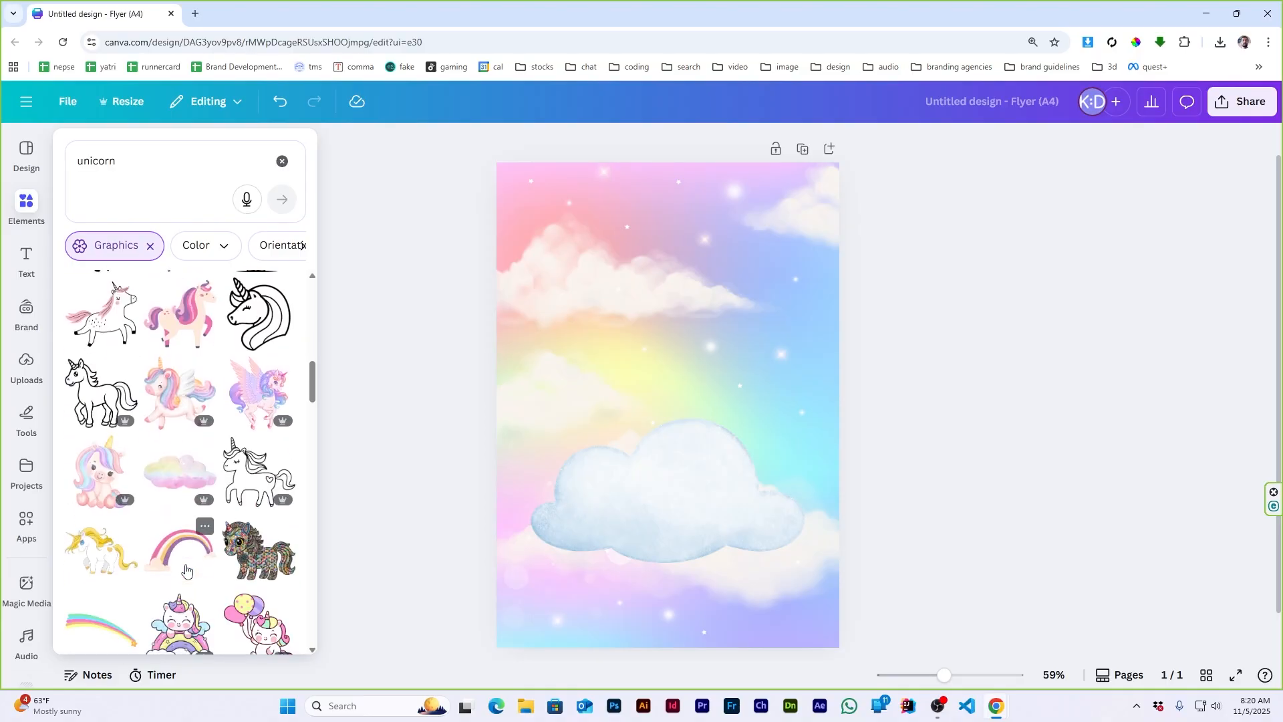
{"action": "scroll", "coordinate": [186, 570], "scroll_direction": "down", "scroll_amount": 10}
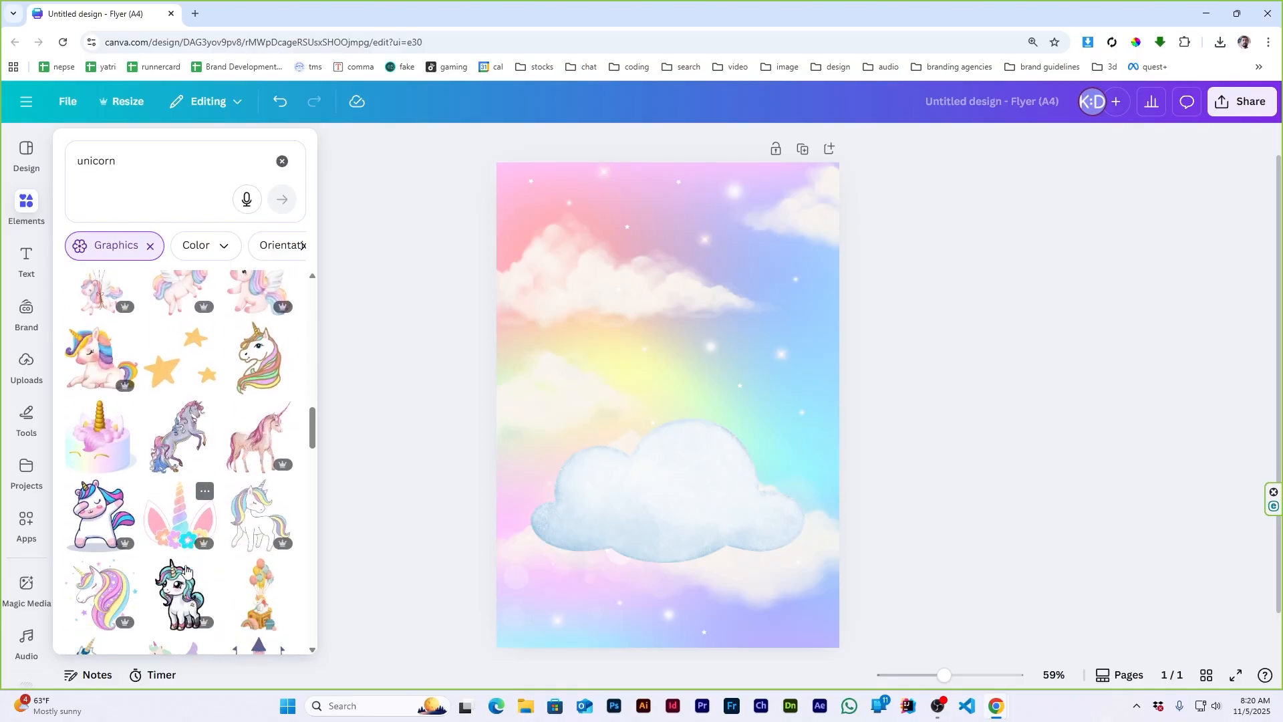
{"action": "scroll", "coordinate": [187, 571], "scroll_direction": "down", "scroll_amount": 5}
{"action": "left_click", "coordinate": [188, 571]}
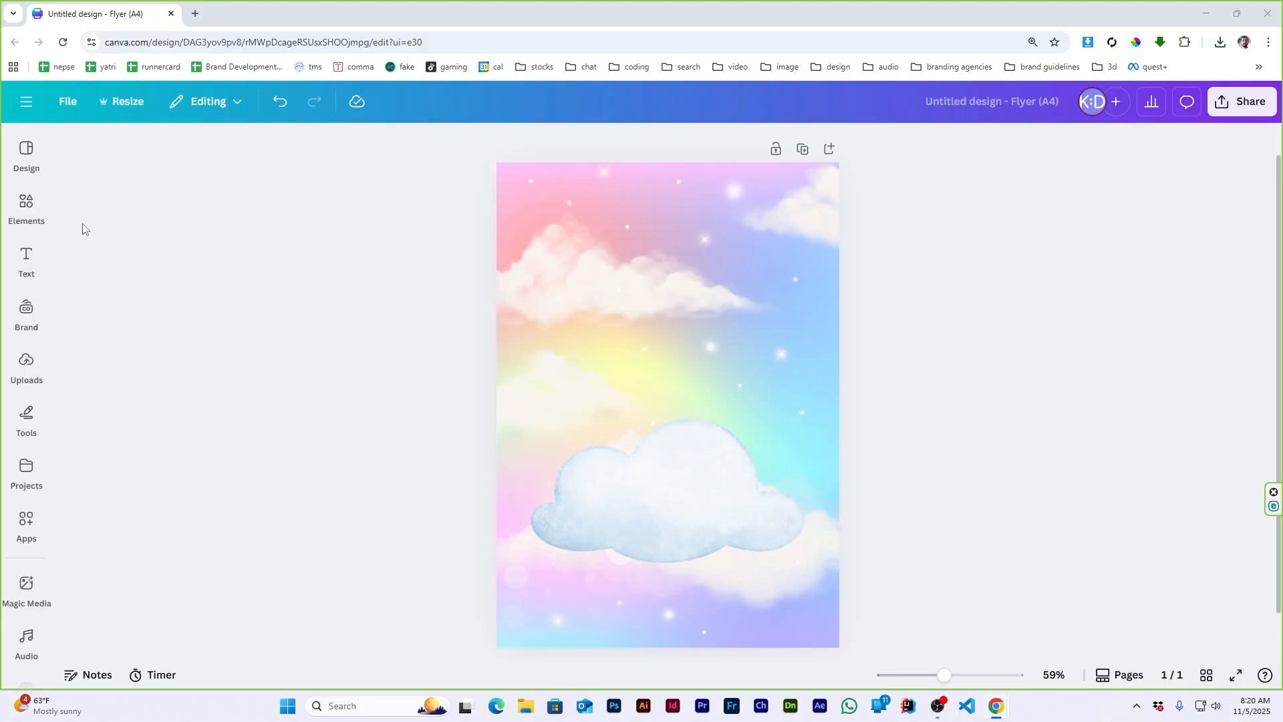
- Extend the graphics search to "unicorn rainbow unicorn"
{"action": "left_click", "coordinate": [27, 208]}
{"action": "left_click", "coordinate": [158, 160]}
{"action": "type", "text": "rainbow u"}
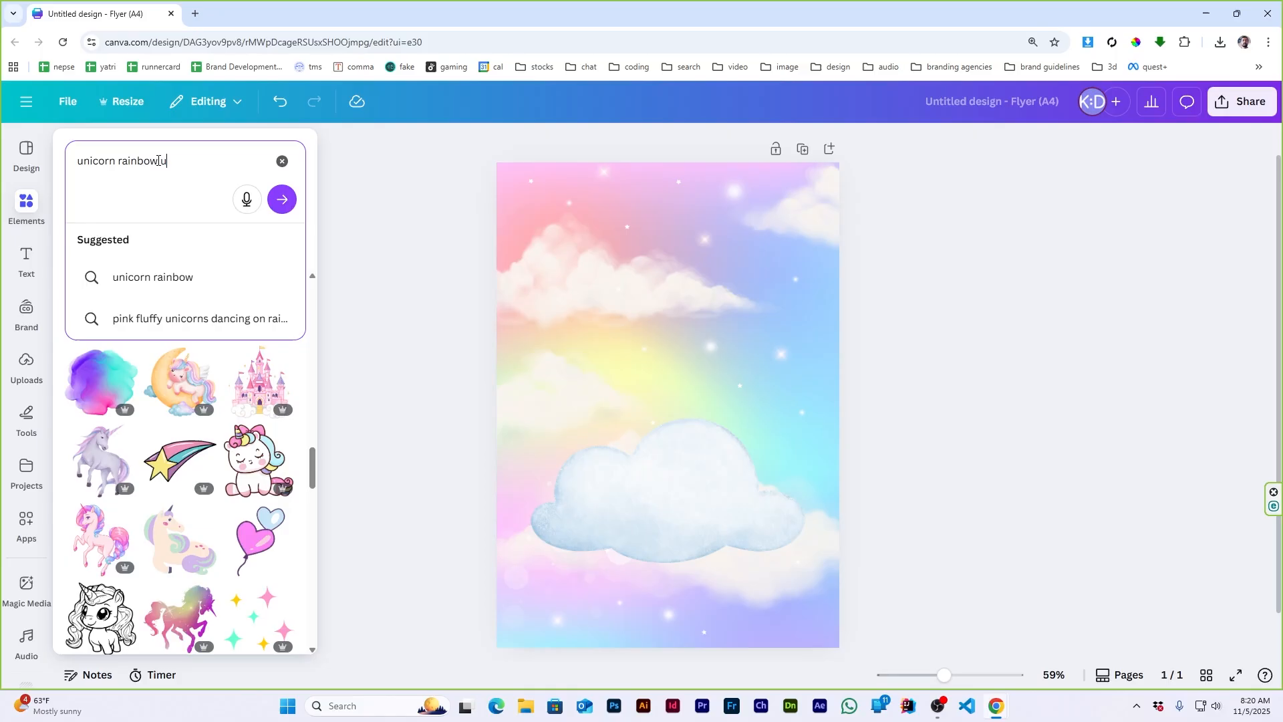
{"action": "type", "text": "nicorn"}
{"action": "key", "text": "Return"}
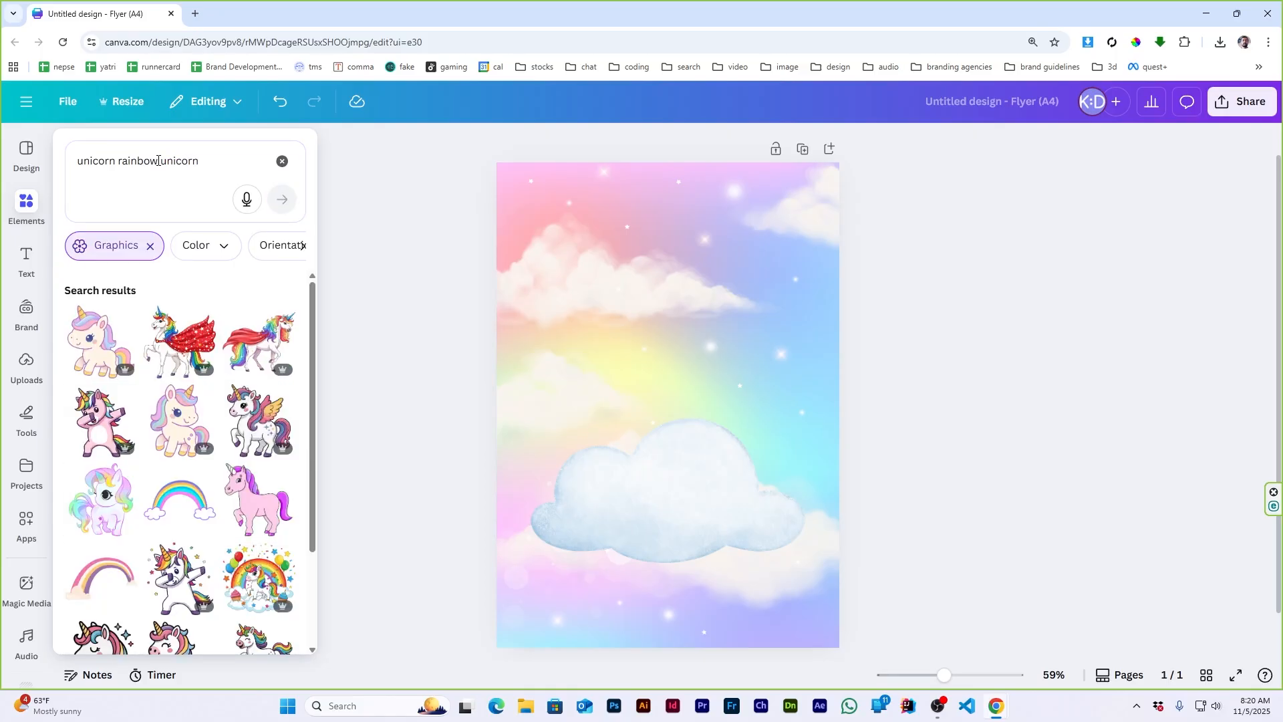
- Place the rainbow-maned unicorn with the red cape on the flyer and detach the sky image from the background, moving it below the unicorn
{"action": "left_click", "coordinate": [168, 345]}
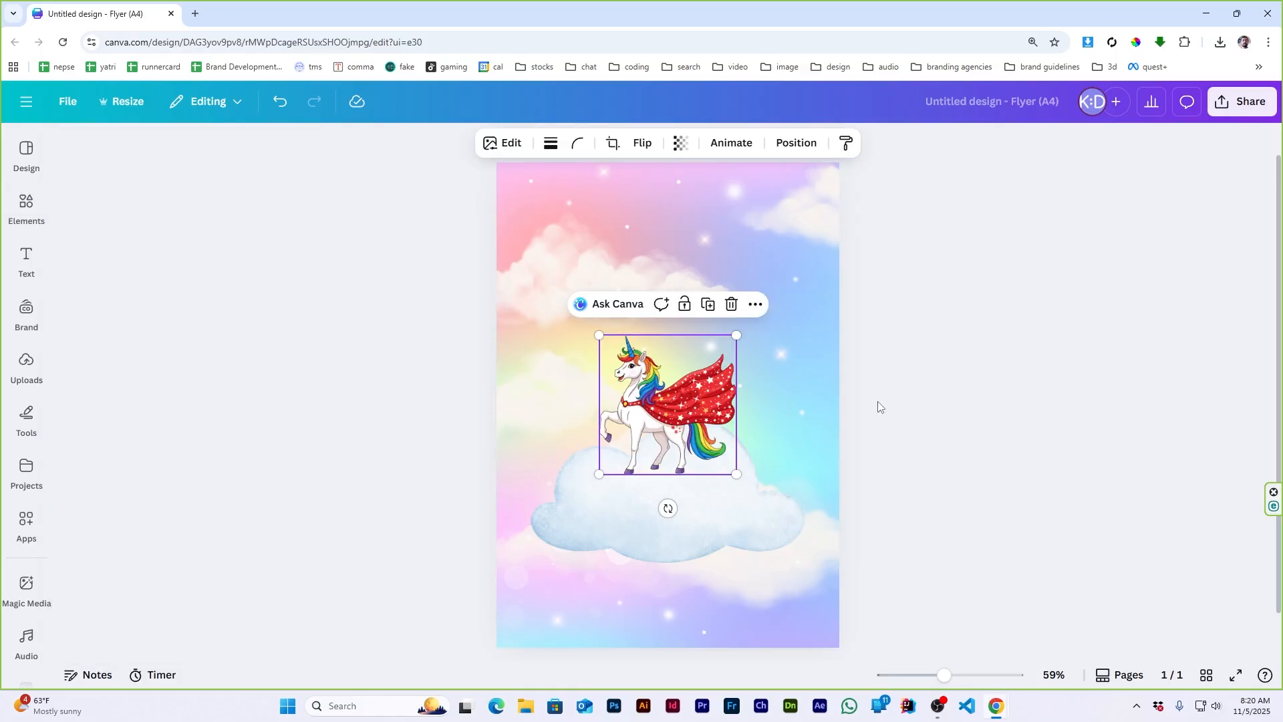
{"action": "left_click", "coordinate": [812, 234]}
{"action": "right_click", "coordinate": [675, 238]}
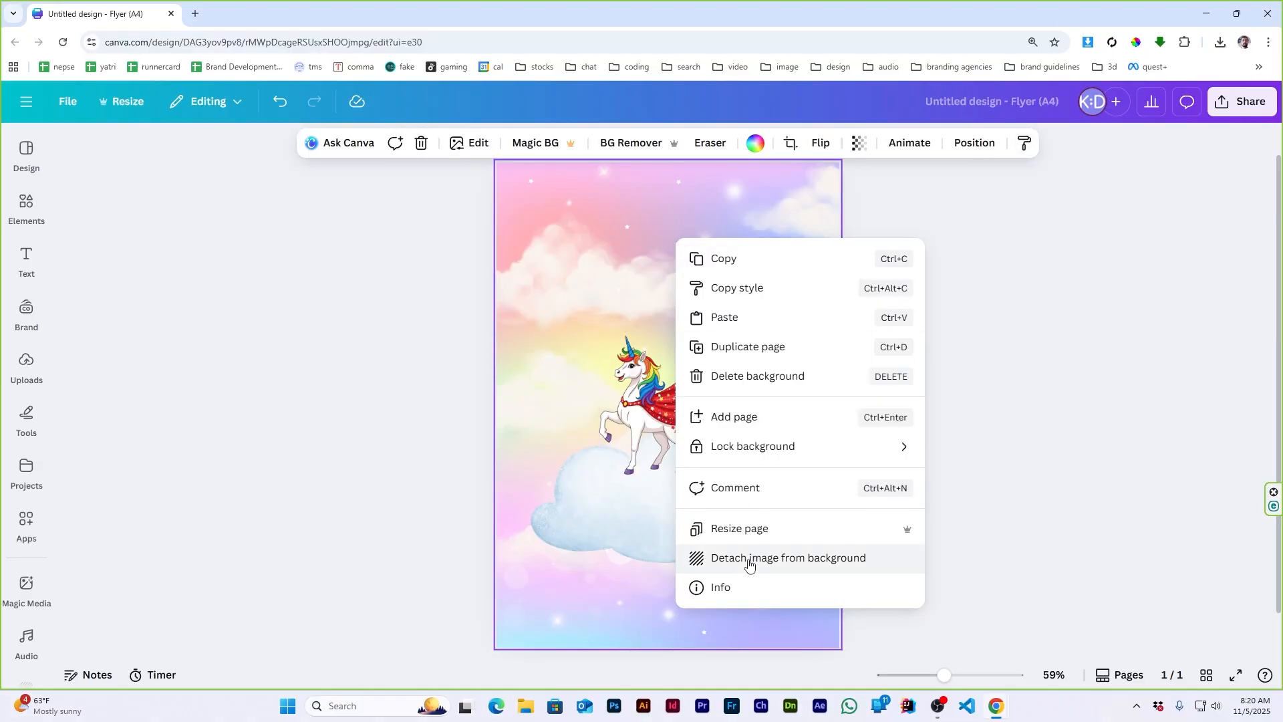
{"action": "left_click", "coordinate": [748, 560]}
{"action": "left_click_drag", "start_coordinate": [675, 306], "coordinate": [678, 515]}
- Copy the sky image's art style onto the caped unicorn and move the sky image up over the unicorn and cloud
{"action": "left_click", "coordinate": [968, 143]}
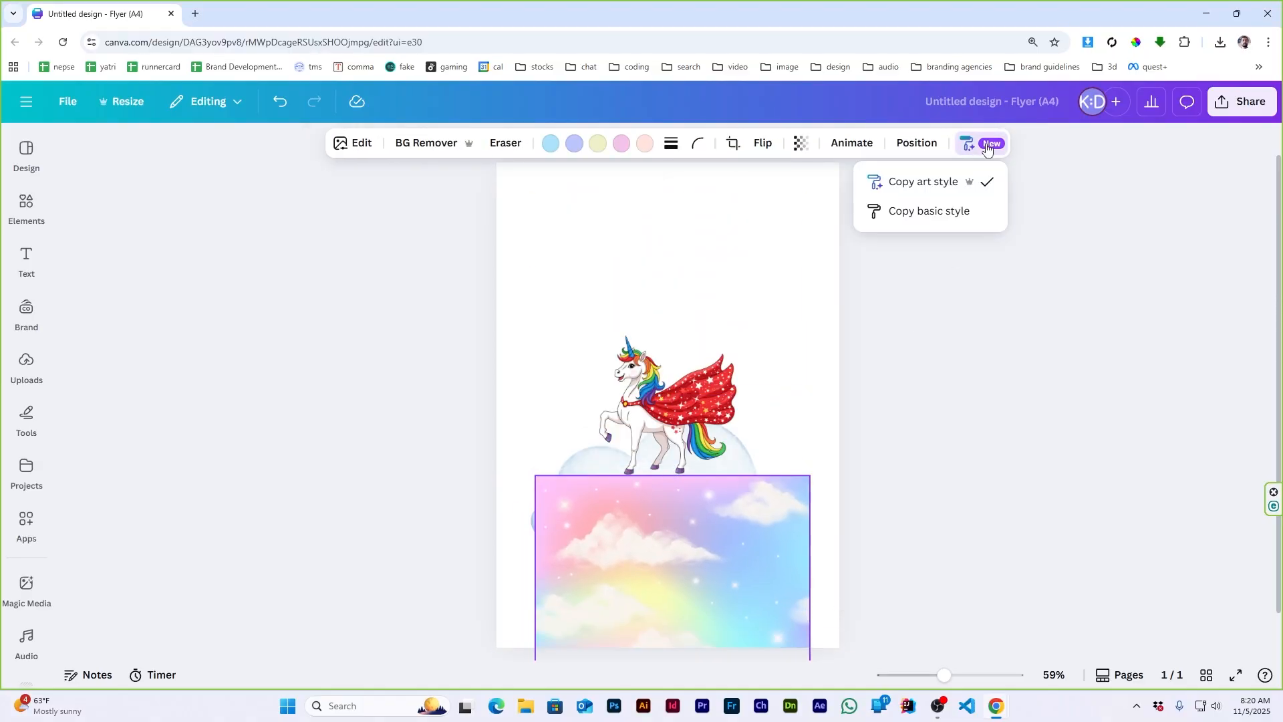
{"action": "left_click", "coordinate": [668, 401]}
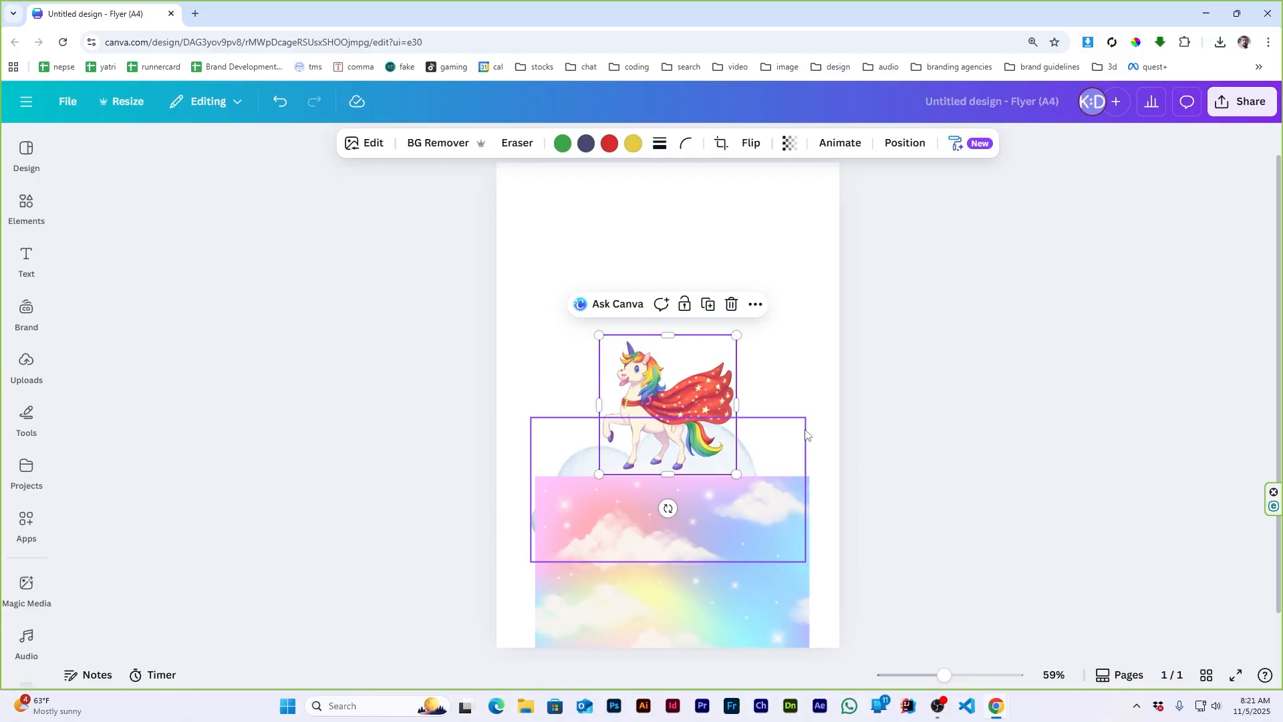
{"action": "left_click_drag", "start_coordinate": [748, 571], "coordinate": [743, 448]}
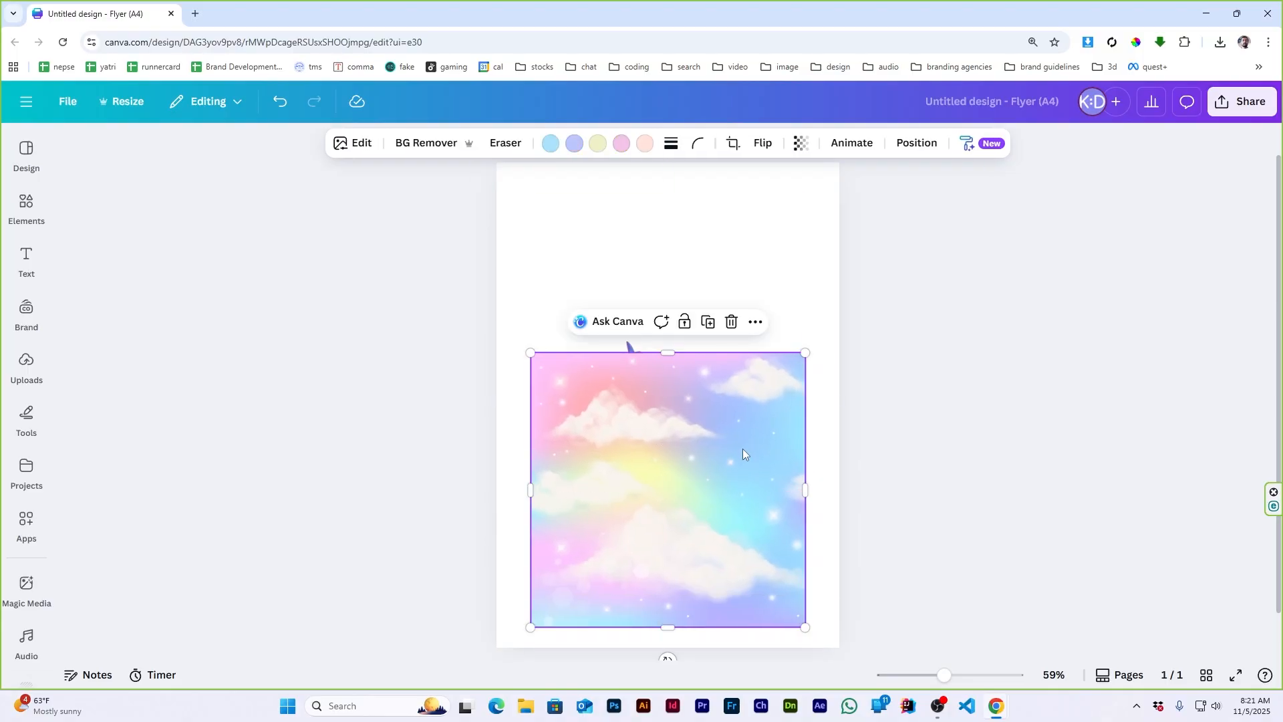
- Search the graphics for "rainbow" and place the rainbow arch with a cloud at each end on the flyer
{"action": "left_click", "coordinate": [26, 203]}
{"action": "left_click", "coordinate": [181, 158]}
{"action": "type", "text": "rainbow"}
{"action": "key", "text": "Return"}
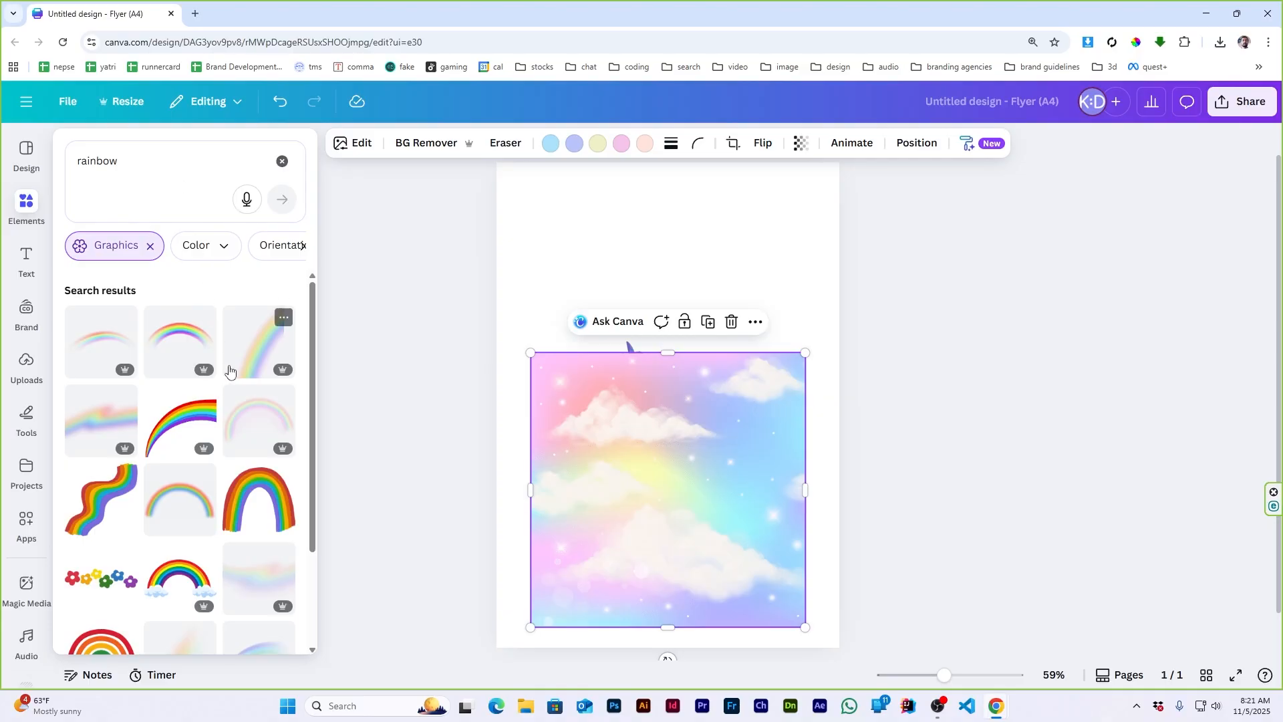
{"action": "scroll", "coordinate": [160, 508], "scroll_direction": "down", "scroll_amount": 1}
{"action": "left_click", "coordinate": [167, 512]}
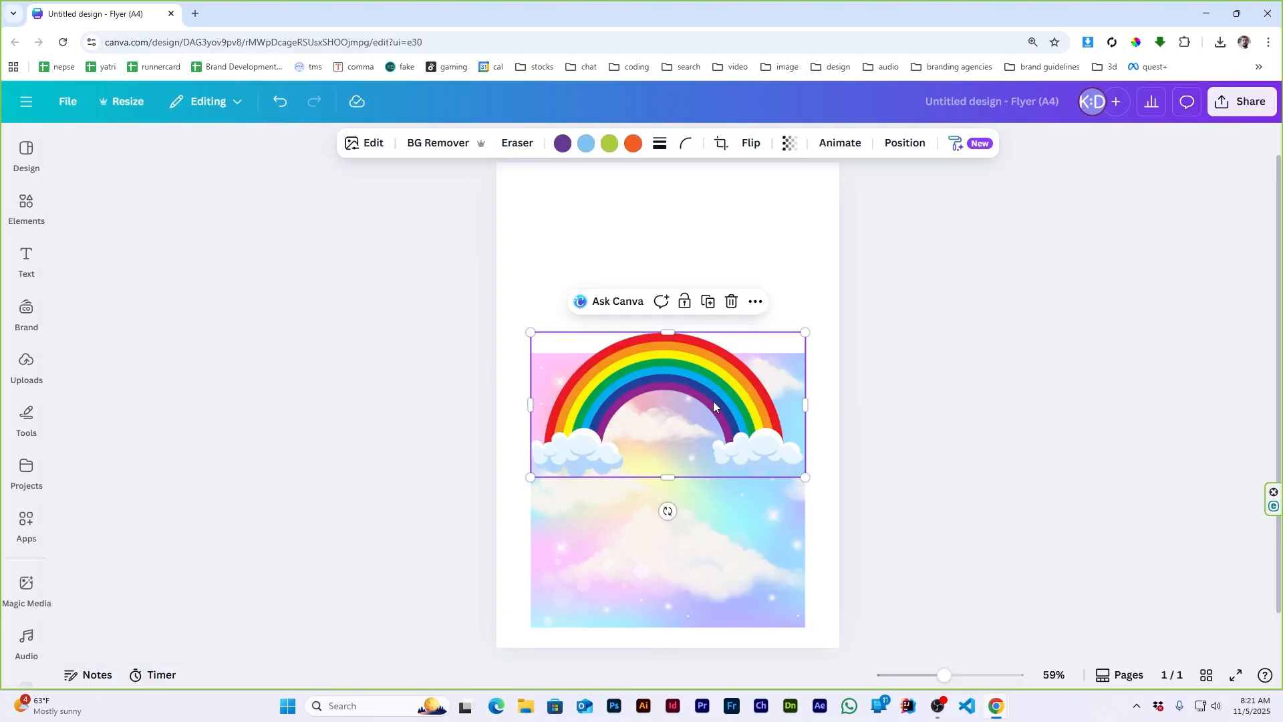
- Copy the sky image's art style onto the rainbow and set the sky image as the page background again
{"action": "left_click", "coordinate": [665, 522]}
{"action": "left_click", "coordinate": [969, 143]}
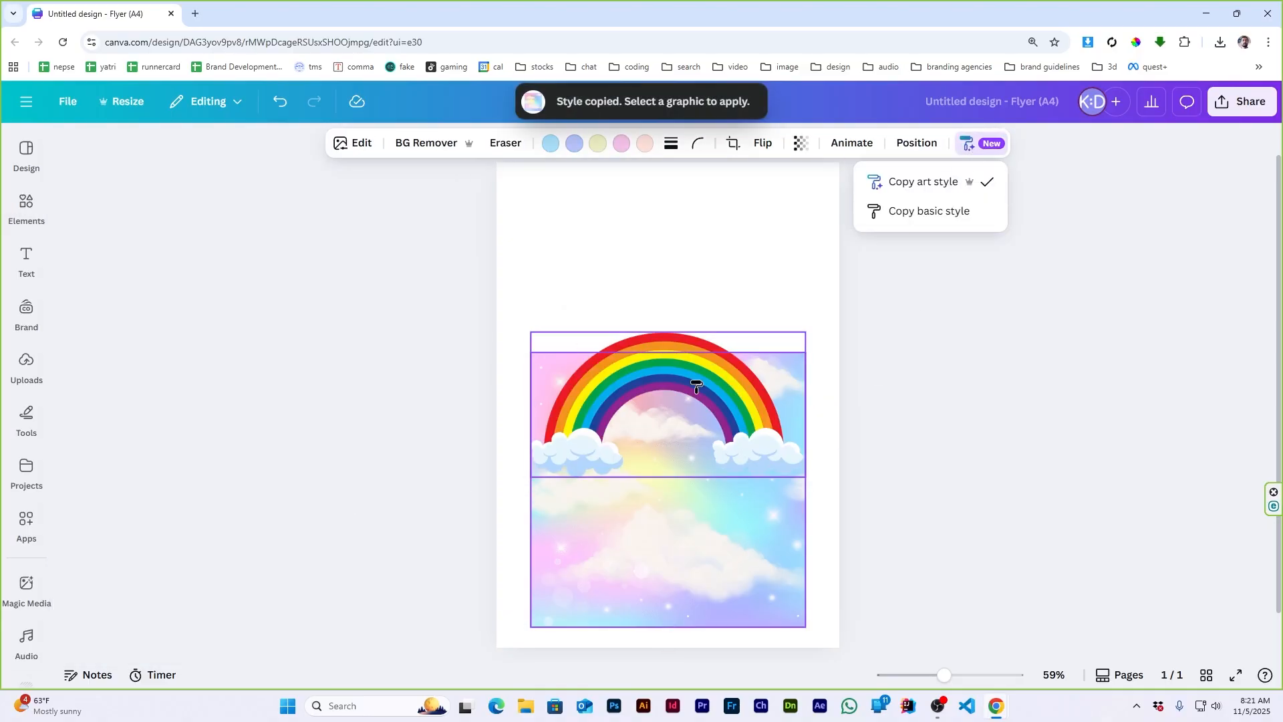
{"action": "left_click", "coordinate": [696, 387]}
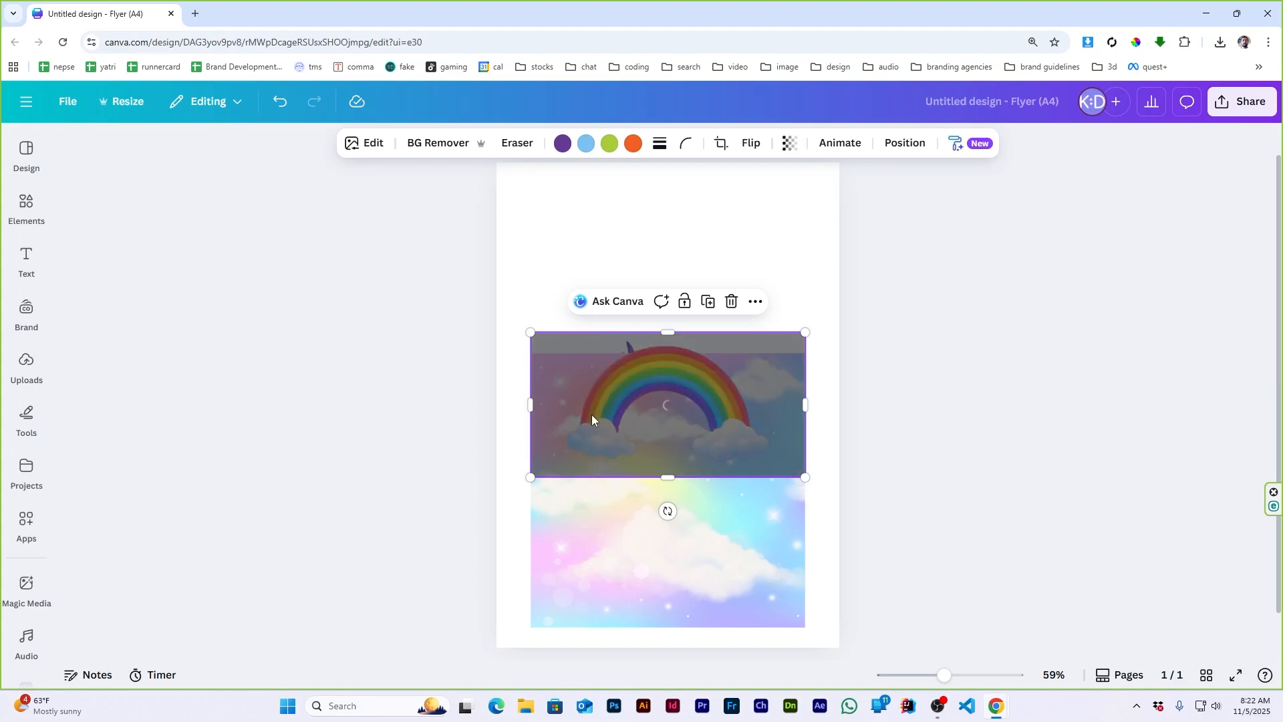
{"action": "right_click", "coordinate": [648, 529]}
{"action": "left_click", "coordinate": [768, 604]}
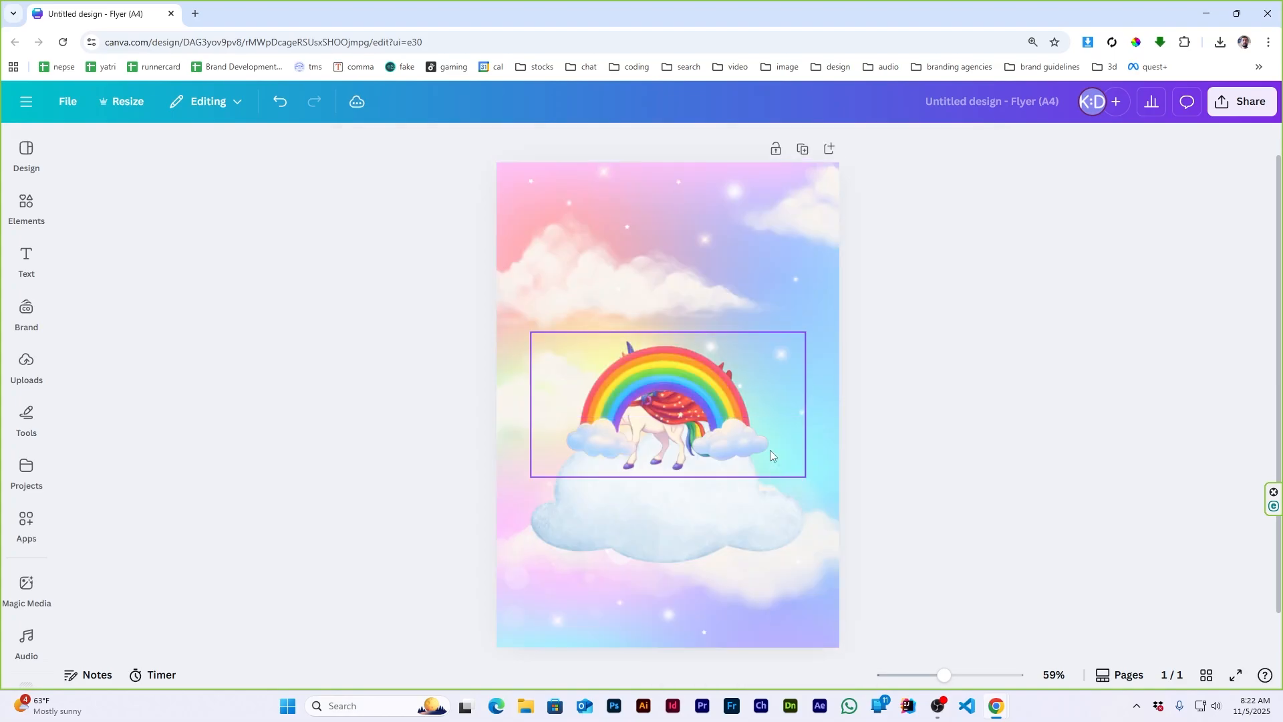
- Enlarge the rainbow until its arch spans the full page width, and center it over the unicorn and cloud
{"action": "left_click_drag", "start_coordinate": [806, 332], "coordinate": [1012, 222]}
{"action": "left_click_drag", "start_coordinate": [854, 367], "coordinate": [742, 332]}
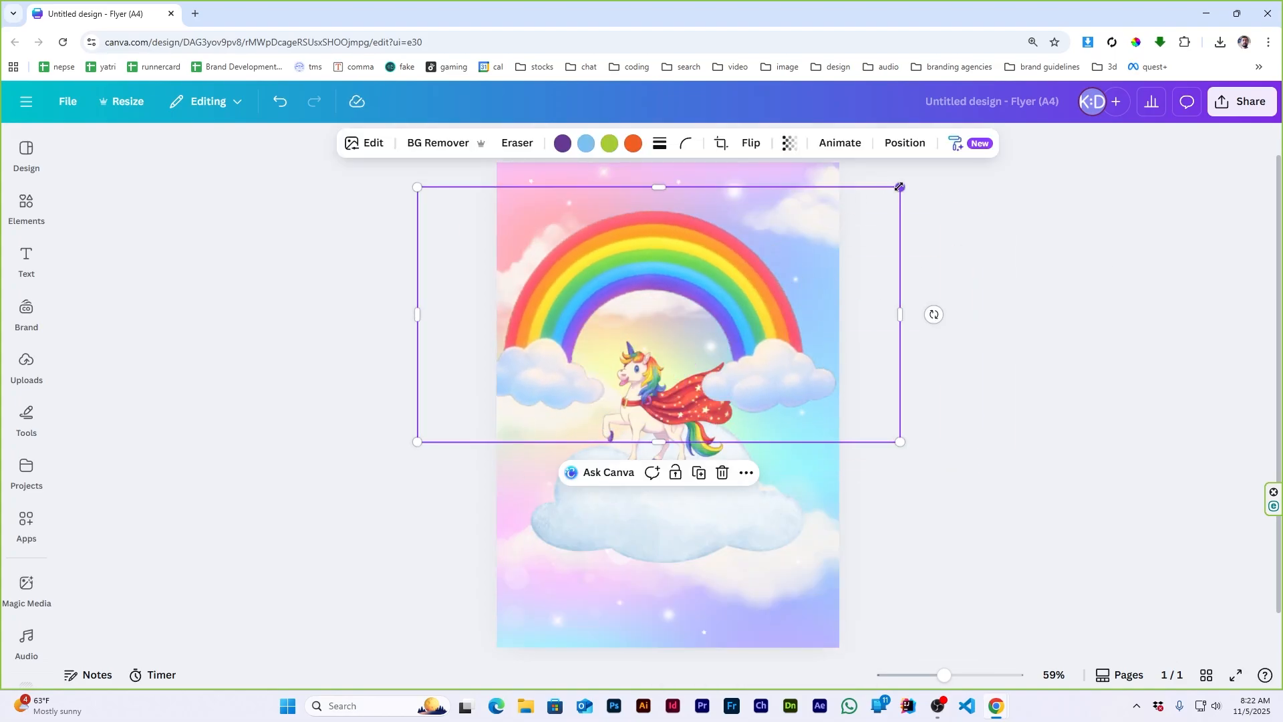
{"action": "left_click_drag", "start_coordinate": [901, 189], "coordinate": [1056, 104]}
{"action": "left_click_drag", "start_coordinate": [897, 302], "coordinate": [839, 355]}
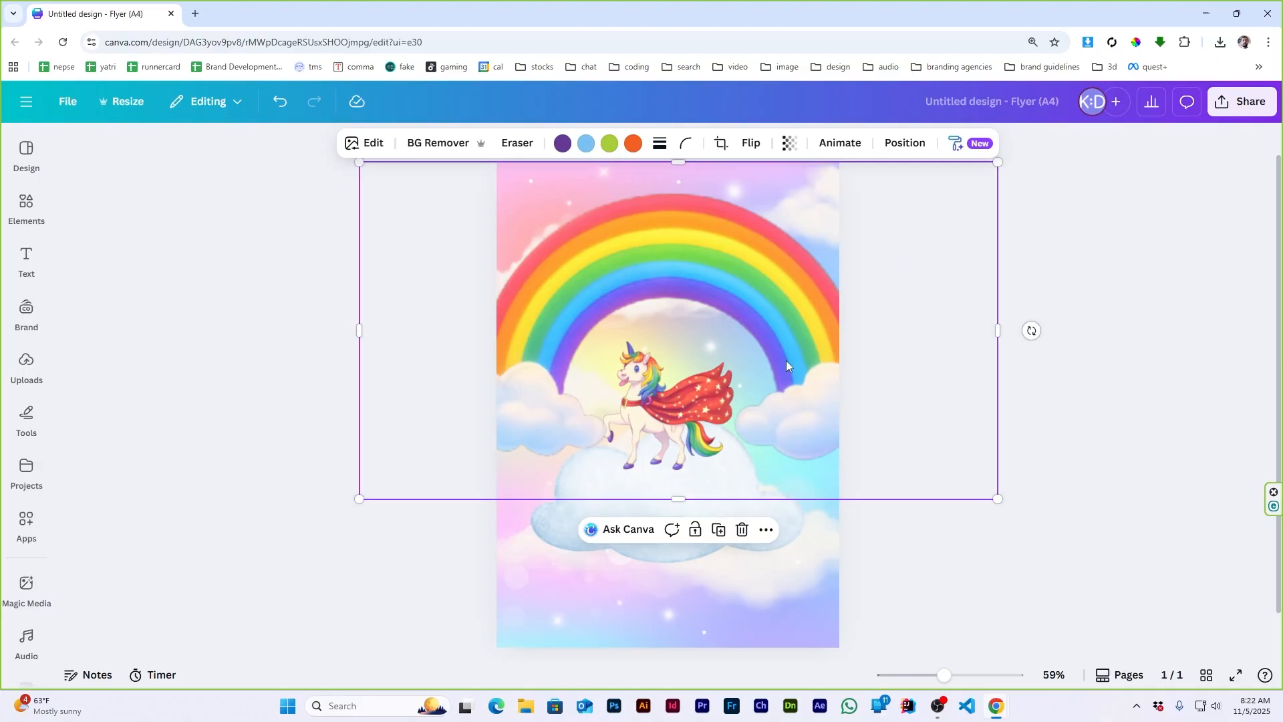
{"action": "scroll", "coordinate": [786, 360], "scroll_direction": "down", "scroll_amount": 1}
{"action": "left_click_drag", "start_coordinate": [946, 194], "coordinate": [1037, 145]}
{"action": "left_click_drag", "start_coordinate": [851, 309], "coordinate": [792, 351]}
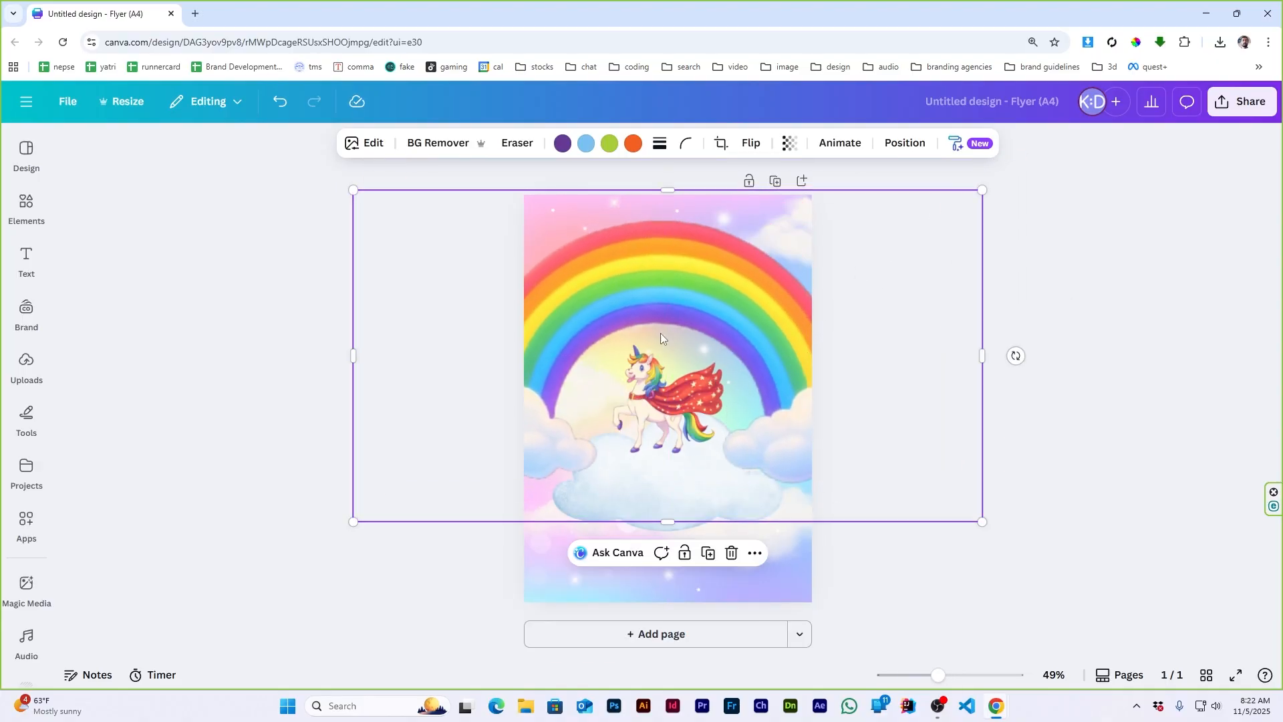
{"action": "scroll", "coordinate": [661, 332], "scroll_direction": "up", "scroll_amount": 5}
{"action": "scroll", "coordinate": [660, 331], "scroll_direction": "down", "scroll_amount": 5}
{"action": "scroll", "coordinate": [661, 332], "scroll_direction": "up", "scroll_amount": 1}
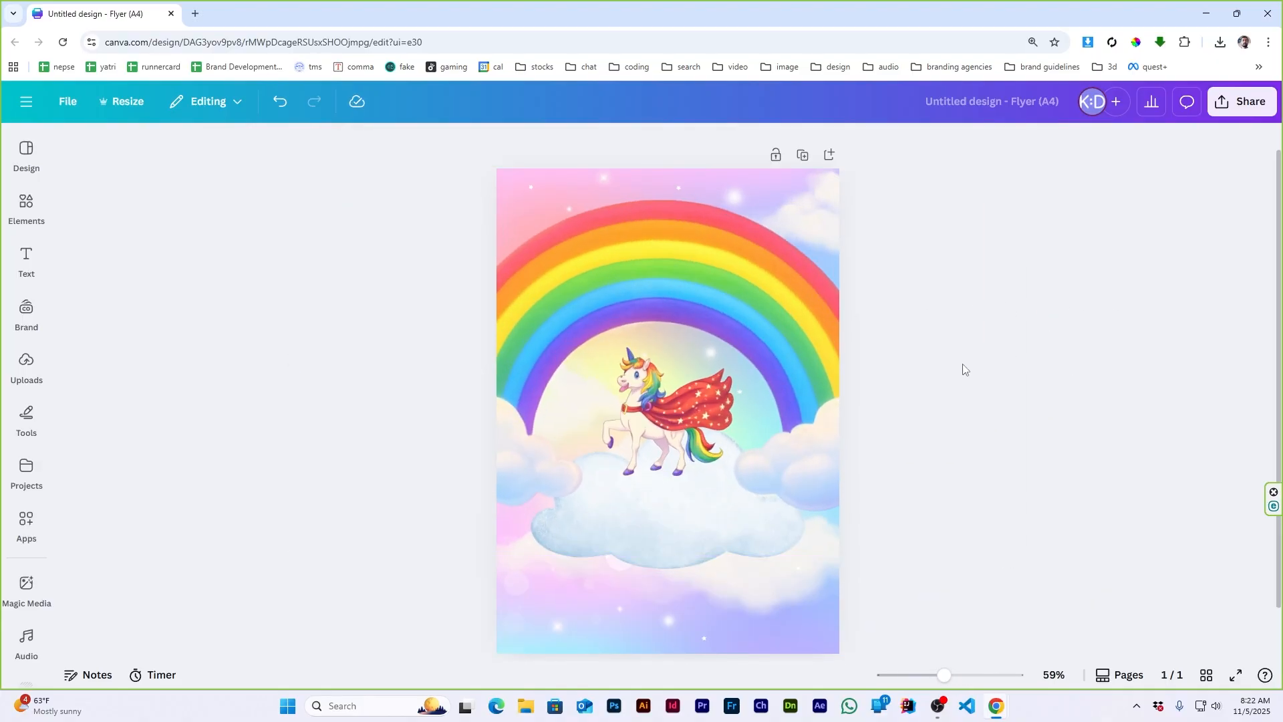
{"action": "scroll", "coordinate": [962, 364], "scroll_direction": "down", "scroll_amount": 1}
{"action": "left_click_drag", "start_coordinate": [728, 323], "coordinate": [730, 318]}
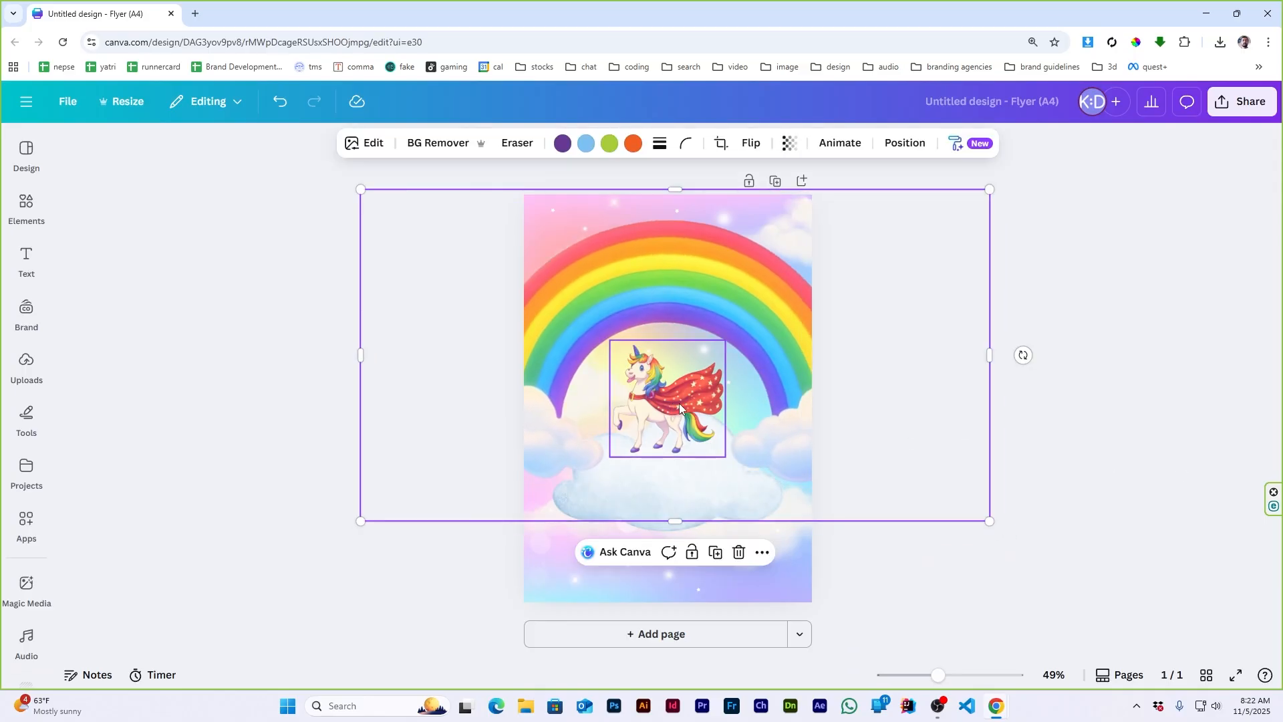
- Move the unicorn slightly right and down so that it stands on the right half of the blue cloud
{"action": "left_click_drag", "start_coordinate": [679, 403], "coordinate": [709, 413]}
{"action": "left_click", "coordinate": [1008, 369]}
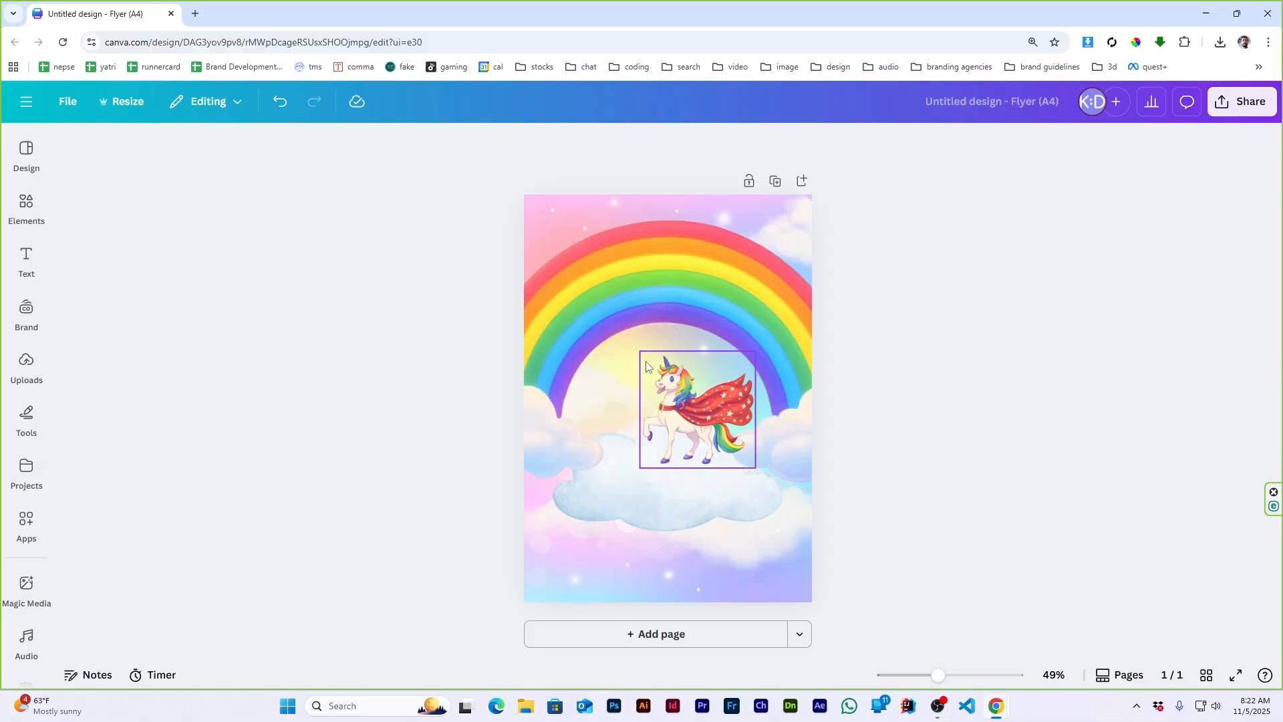
{"action": "scroll", "coordinate": [695, 428], "scroll_direction": "up", "scroll_amount": 3}
{"action": "left_click", "coordinate": [757, 399]}
{"action": "scroll", "coordinate": [683, 460], "scroll_direction": "down", "scroll_amount": 3}
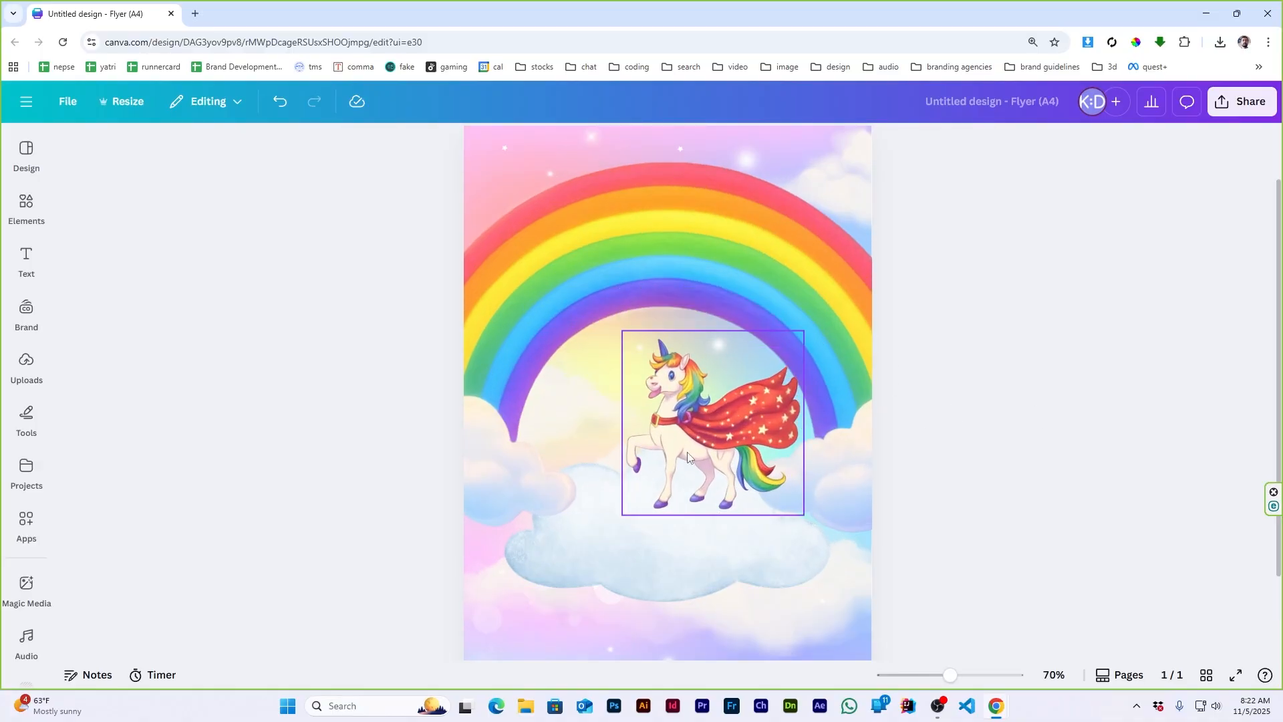
{"action": "scroll", "coordinate": [684, 462], "scroll_direction": "up", "scroll_amount": 1}
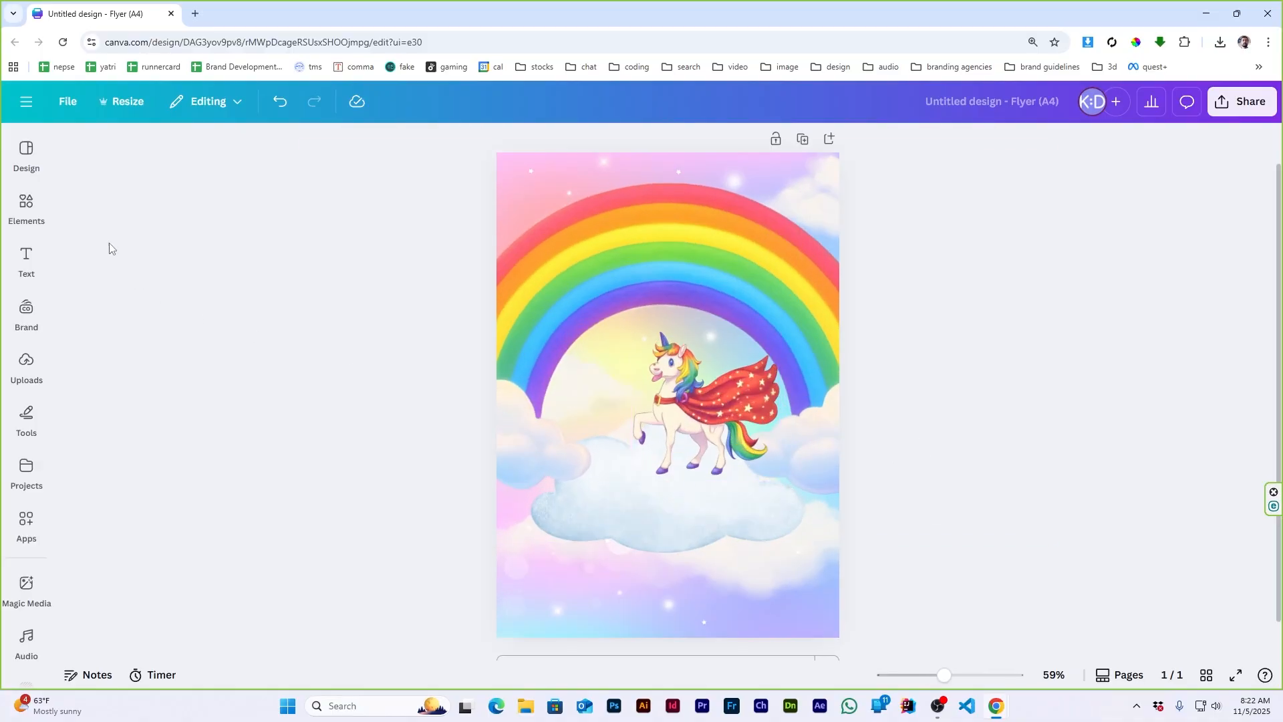
- Search the graphics for "birthday cake" and add the multicolored tiered cake with candles and confetti
{"action": "left_click", "coordinate": [28, 208]}
{"action": "left_click", "coordinate": [163, 153]}
{"action": "key", "text": "ctrl+a"}
{"action": "type", "text": "birthday cake"}
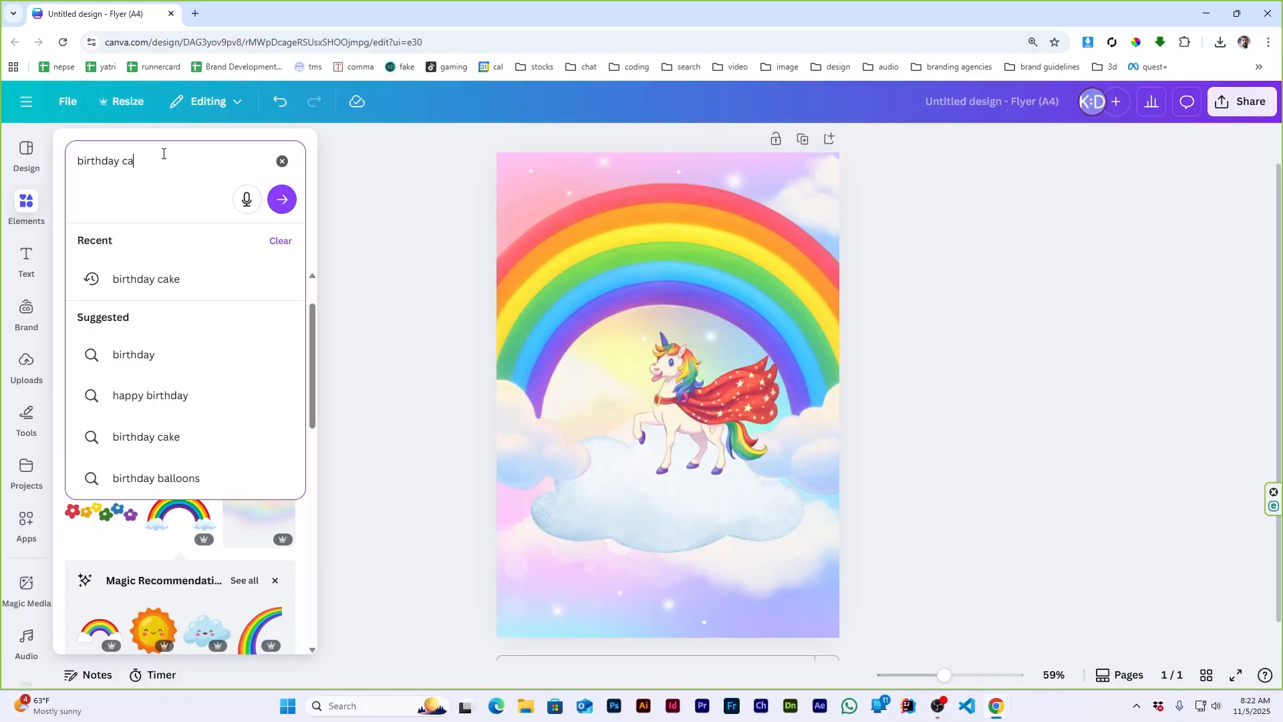
{"action": "key", "text": "Return"}
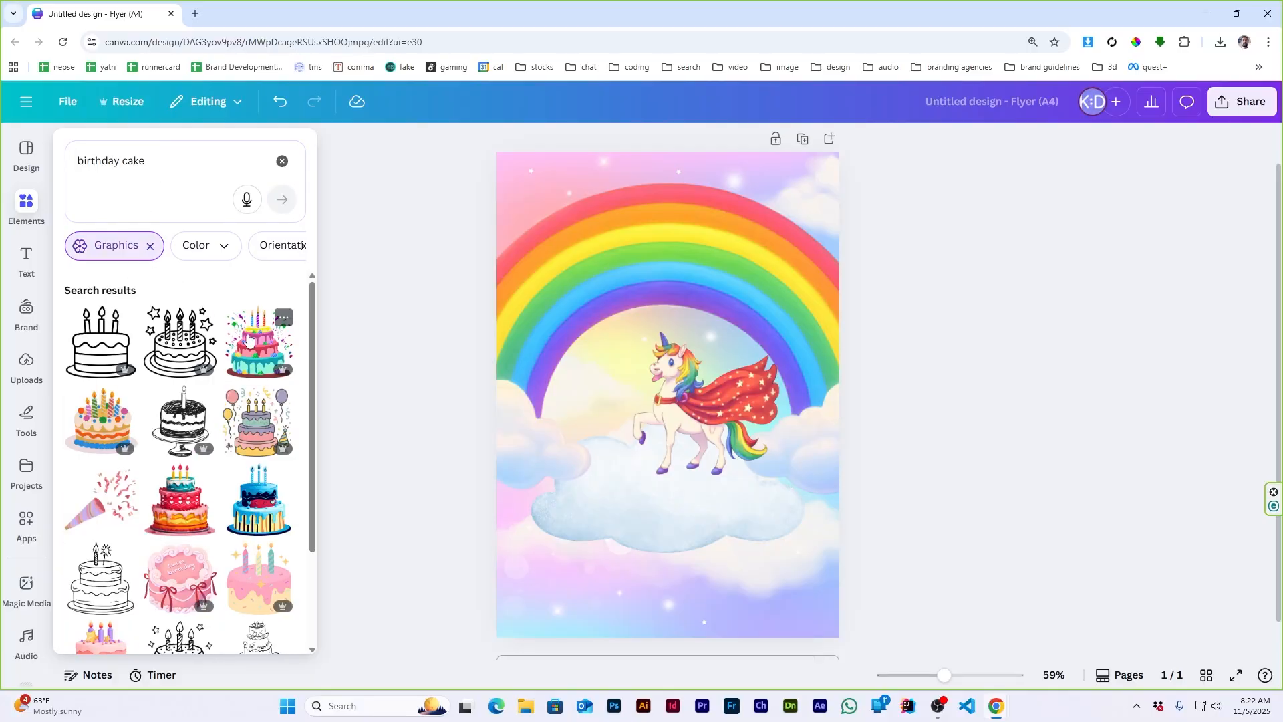
{"action": "left_click", "coordinate": [248, 339]}
- Shrink the birthday cake, place it on the cloud in front of the unicorn, and restyle it with a copied art style
{"action": "left_click_drag", "start_coordinate": [802, 243], "coordinate": [594, 475]}
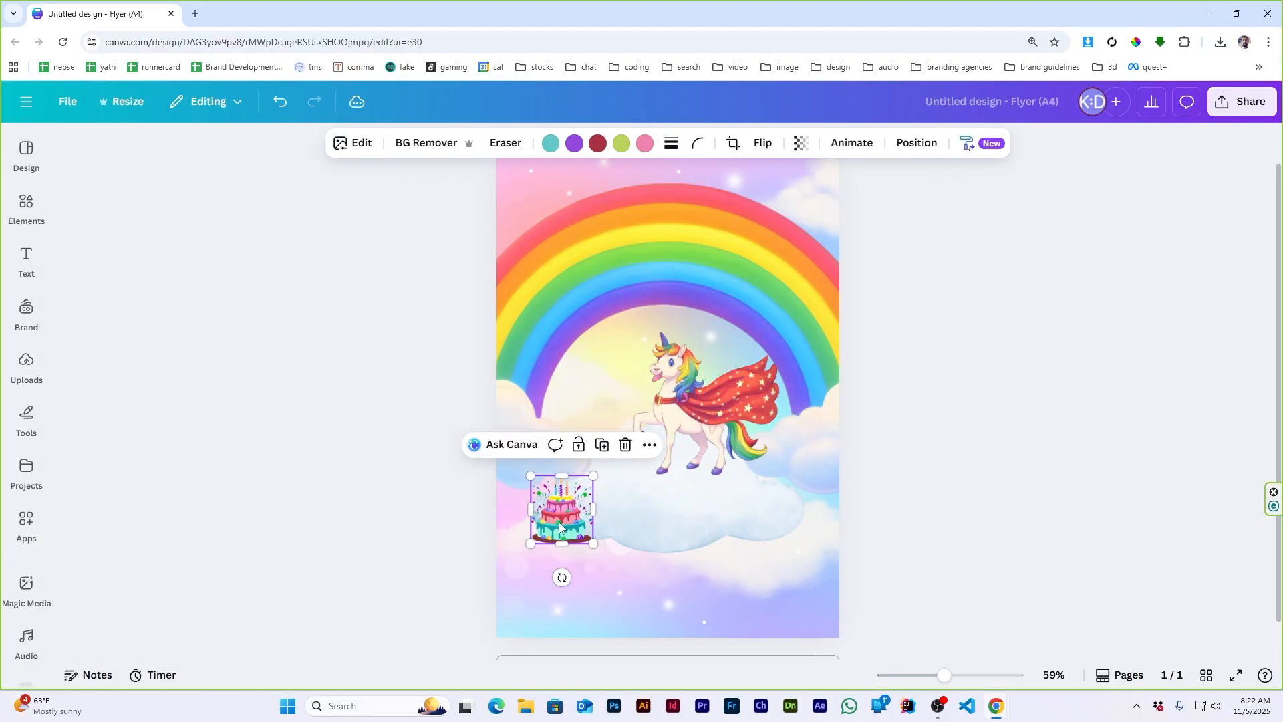
{"action": "left_click_drag", "start_coordinate": [560, 528], "coordinate": [597, 455]}
{"action": "left_click", "coordinate": [968, 143]}
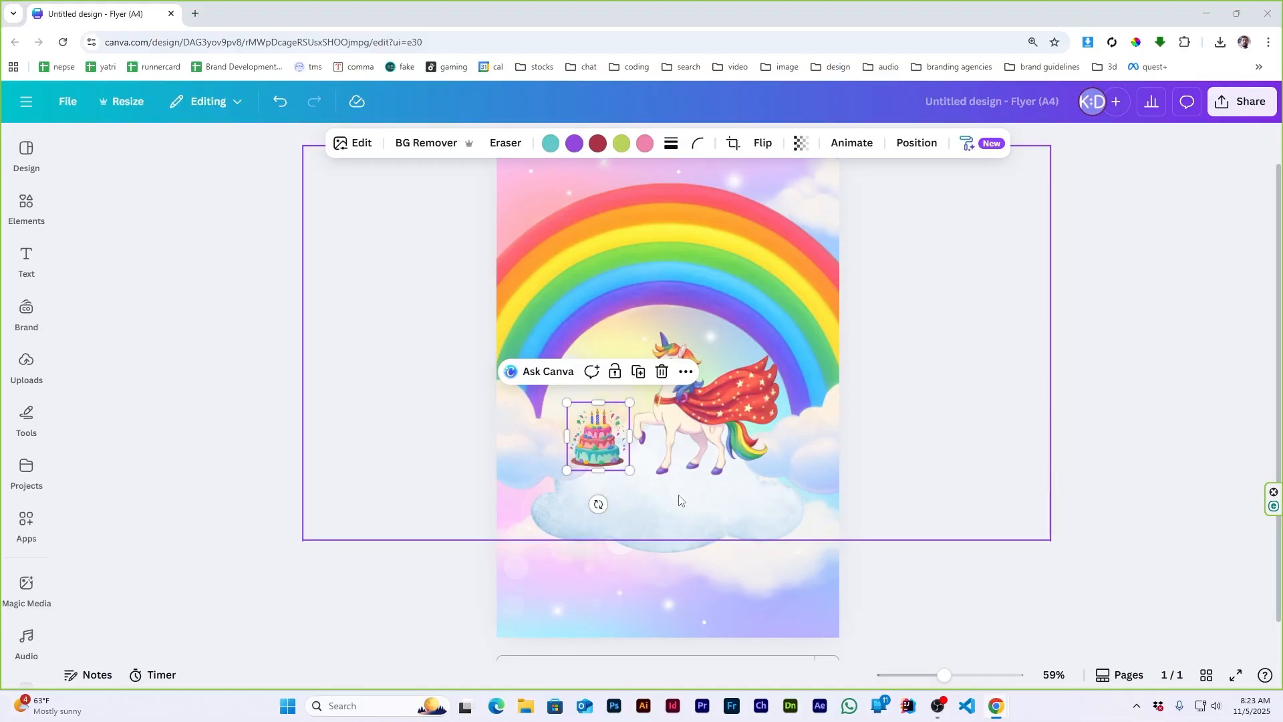
- Move the rainbow slightly down on the page to leave more sky above its arch
{"action": "left_click", "coordinate": [1053, 461]}
{"action": "scroll", "coordinate": [887, 419], "scroll_direction": "up", "scroll_amount": 1}
{"action": "mouse_move", "coordinate": [694, 317]}
{"action": "left_mouse_down"}
{"action": "mouse_move", "coordinate": [691, 349]}
{"action": "mouse_move", "coordinate": [690, 335]}
{"action": "left_mouse_up"}
{"action": "left_click", "coordinate": [1072, 388]}
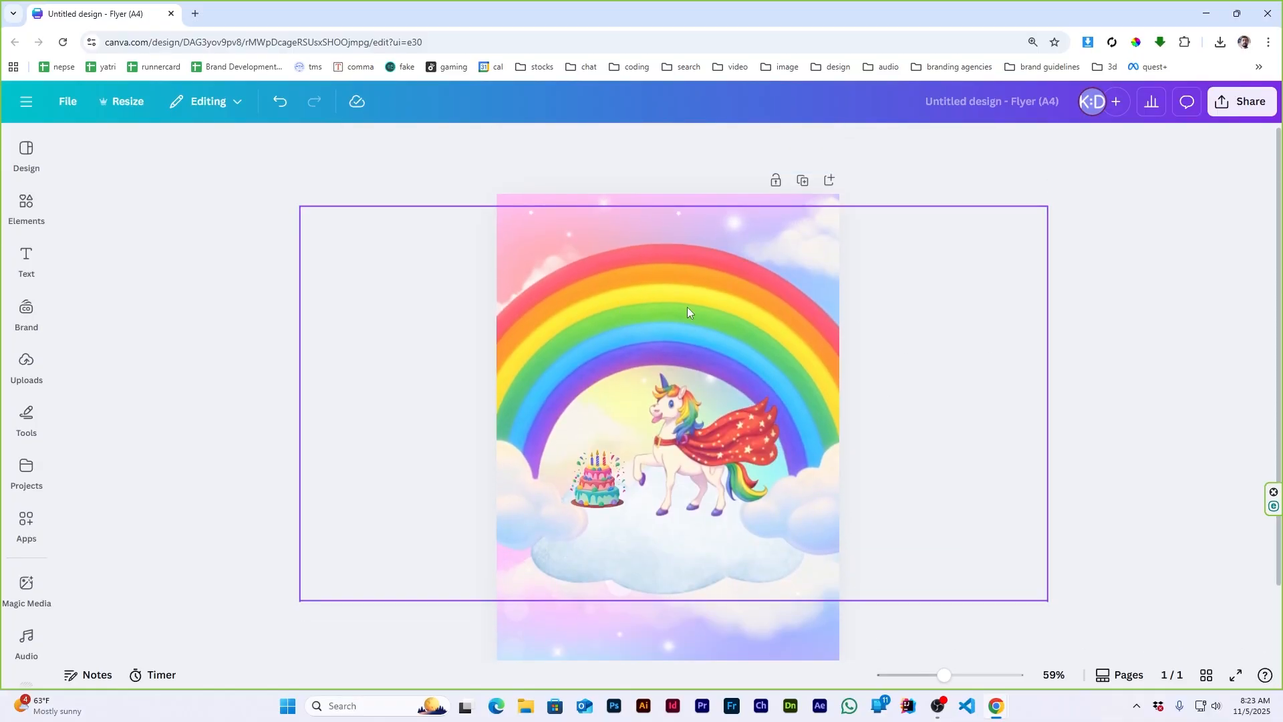
- Add the "SUPER KAWAII" text combination to the flyer and ungroup its two words
{"action": "left_click", "coordinate": [11, 214]}
{"action": "left_click", "coordinate": [26, 257]}
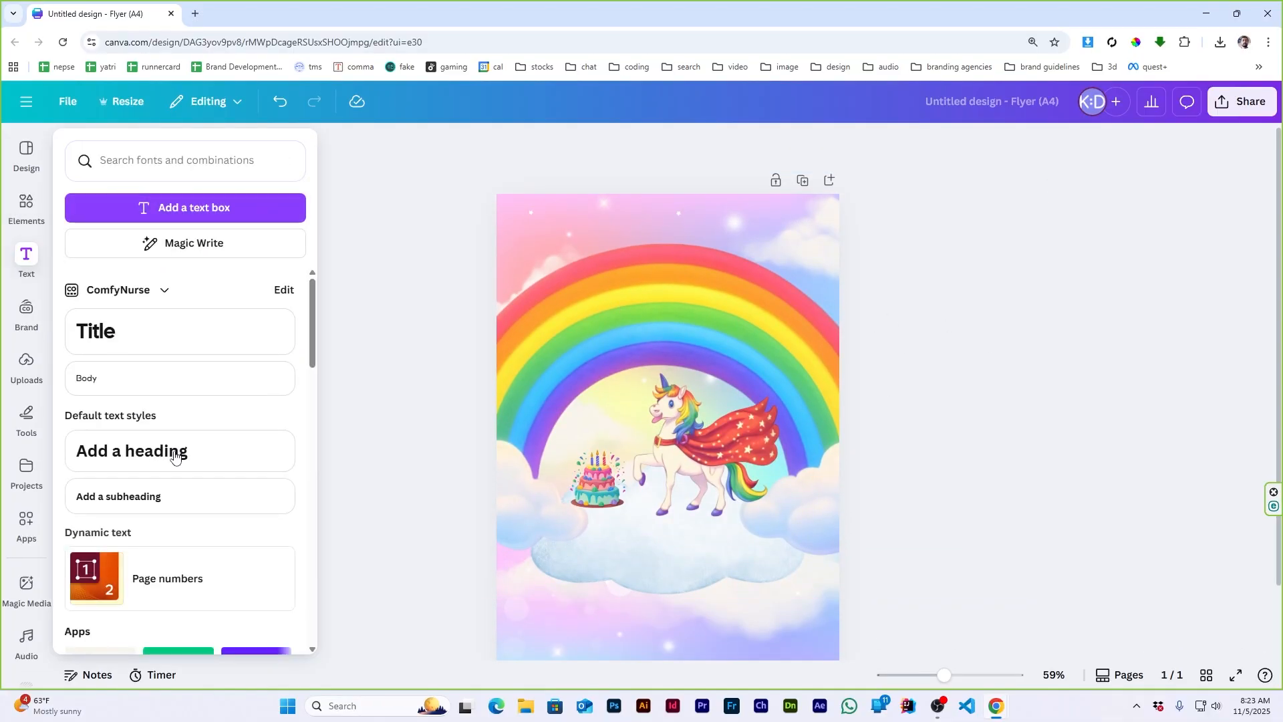
{"action": "scroll", "coordinate": [177, 461], "scroll_direction": "down", "scroll_amount": 5}
{"action": "left_click", "coordinate": [120, 434]}
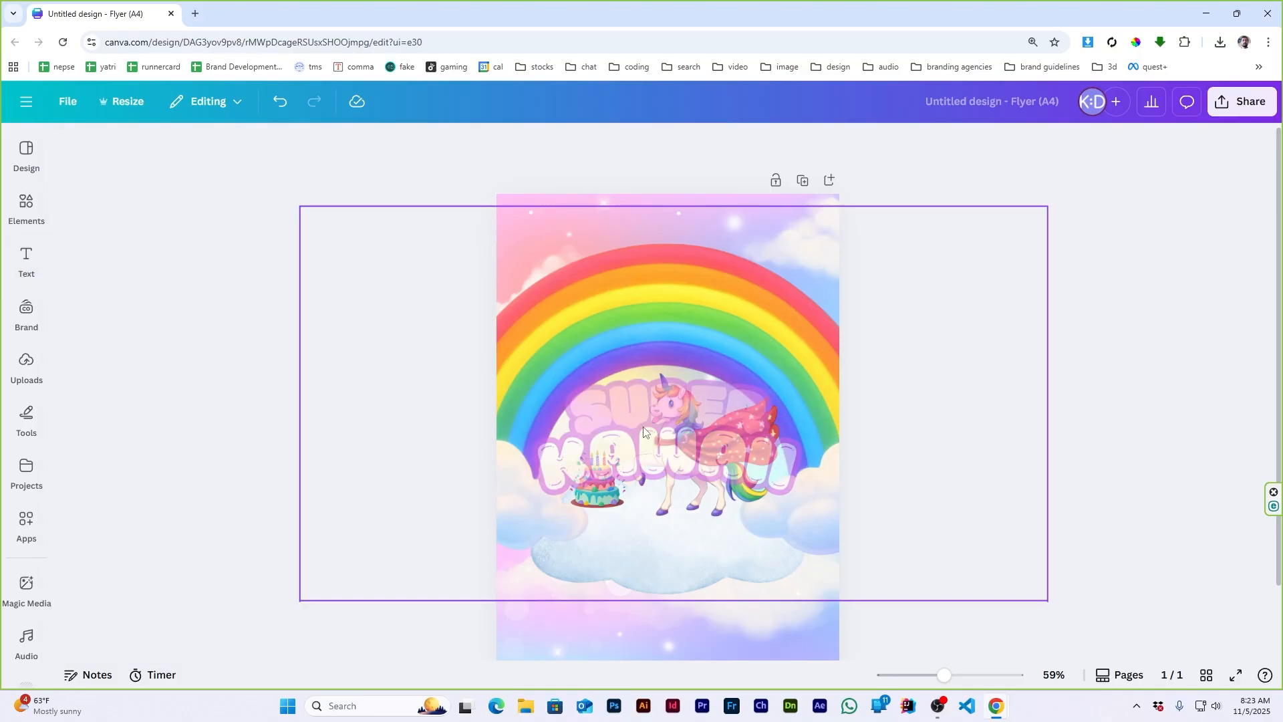
{"action": "left_click", "coordinate": [621, 455]}
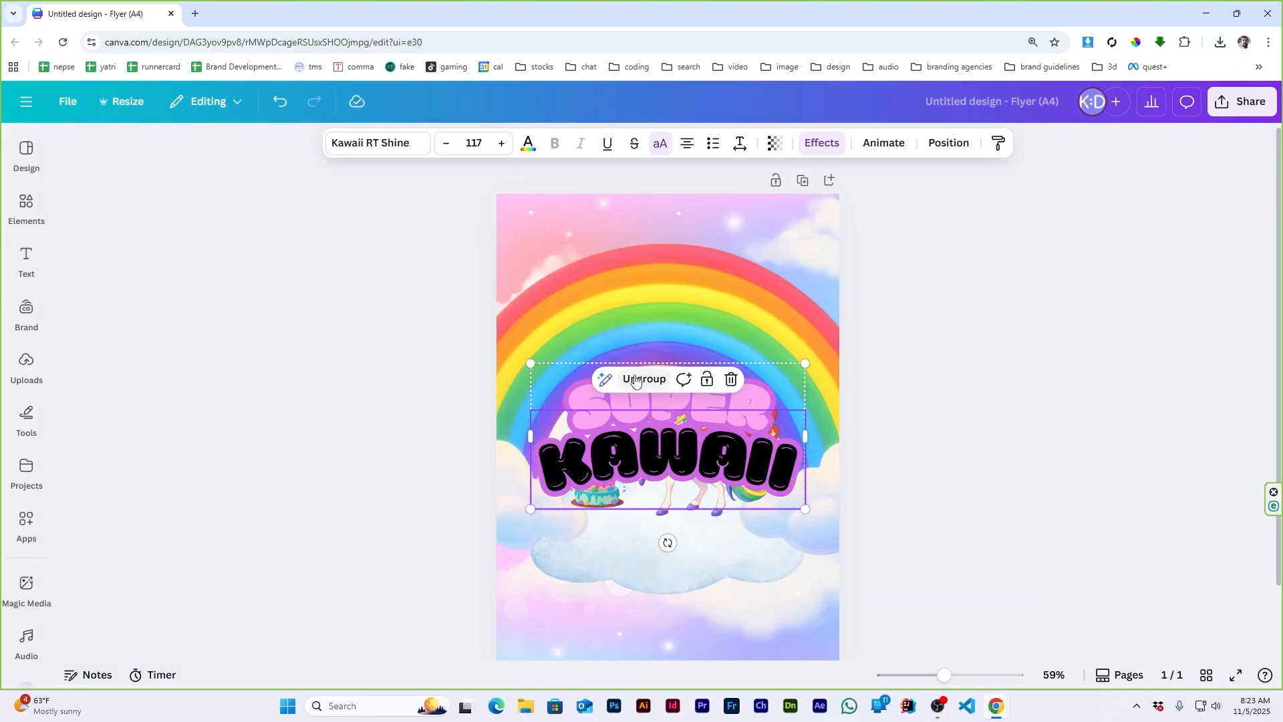
- Replace the word "SUPER" with the birthday child's first name in possessive form and color the text white
{"action": "left_click", "coordinate": [670, 398]}
{"action": "double_click", "coordinate": [669, 398]}
{"action": "type", "text": "EMMA'S"}
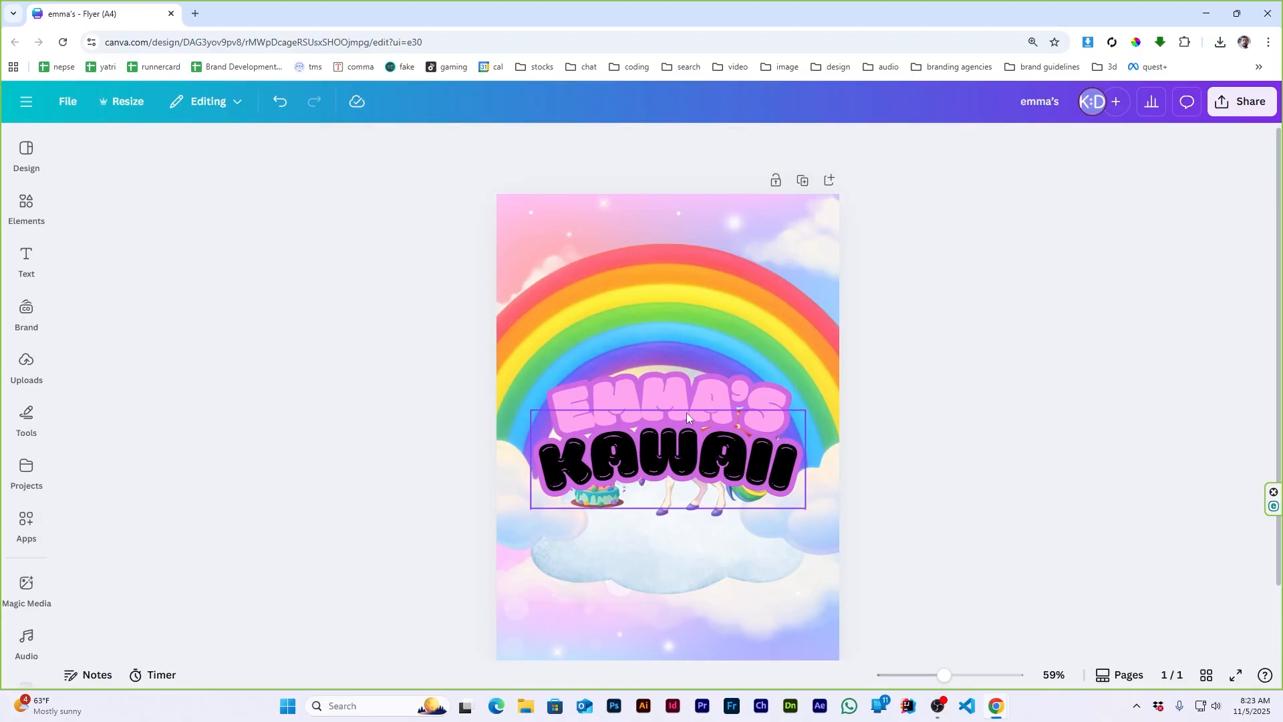
{"action": "left_click", "coordinate": [687, 411]}
{"action": "left_click", "coordinate": [528, 143]}
{"action": "left_click", "coordinate": [213, 270]}
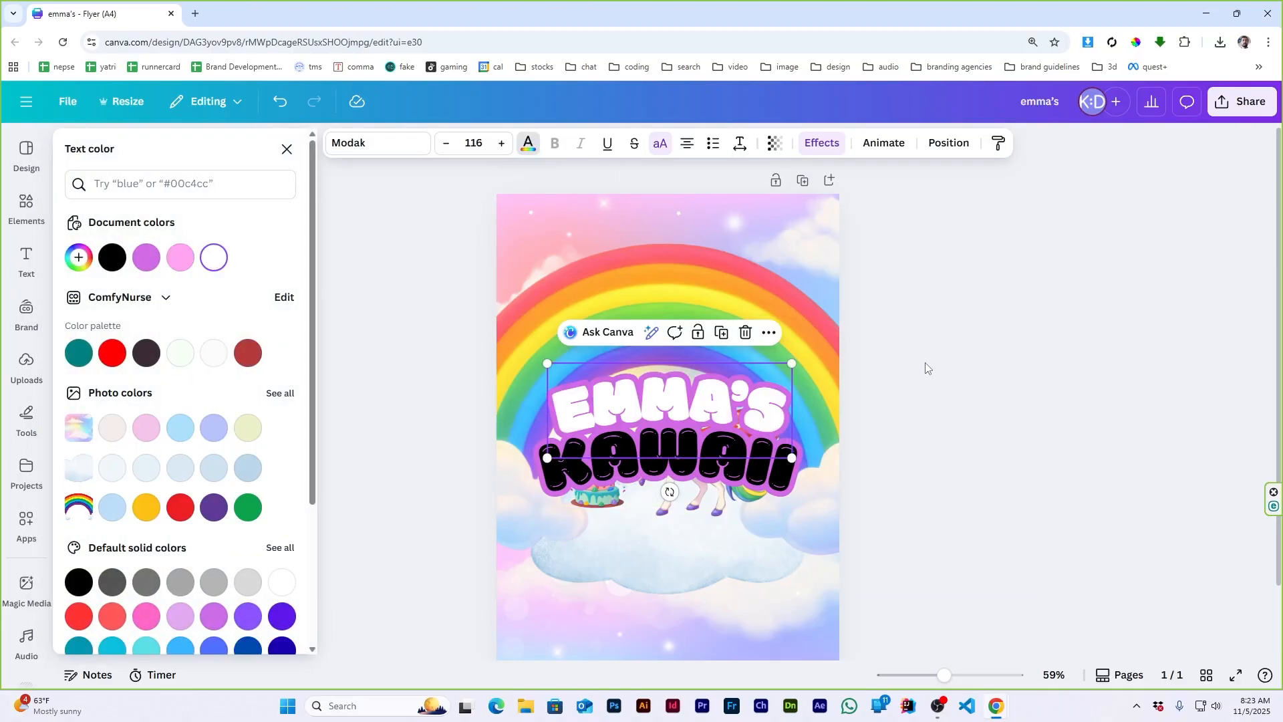
- Replace the word "KAWAII" with "10TH BIRTHDAY" and color the text light purple
{"action": "left_click", "coordinate": [721, 473]}
{"action": "double_click", "coordinate": [721, 473]}
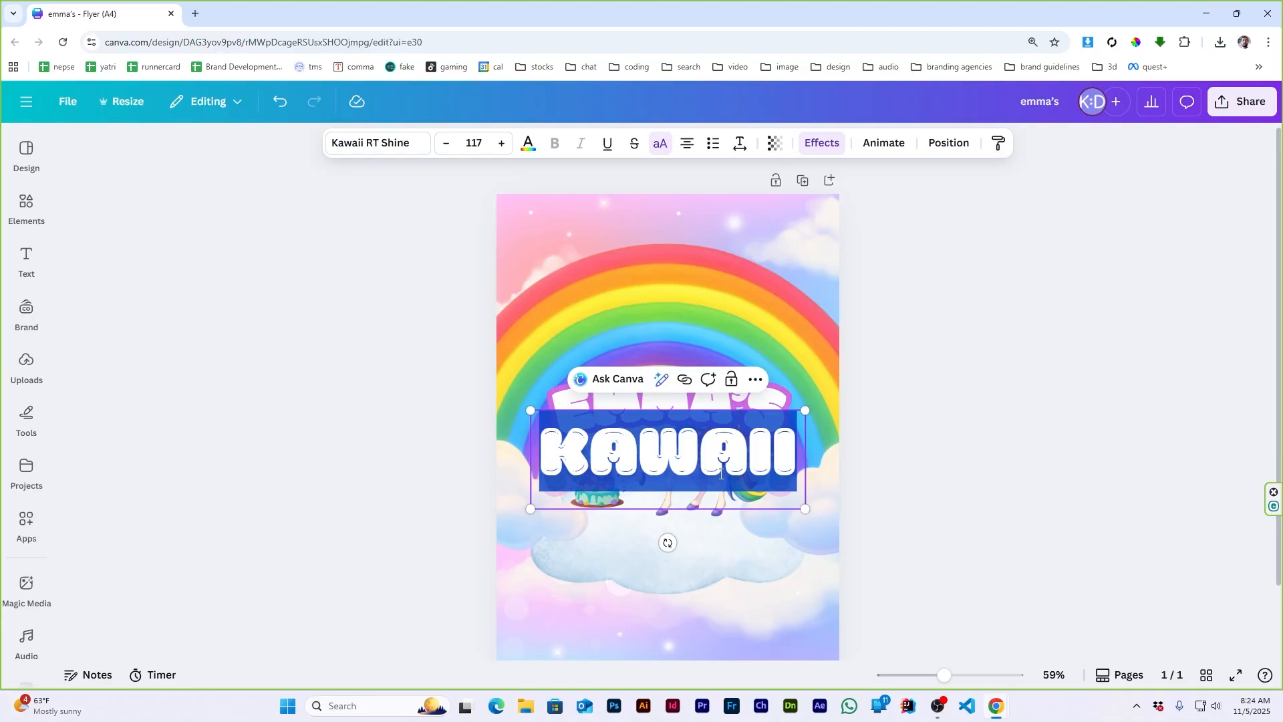
{"action": "type", "text": "10TH BIRTHDAY"}
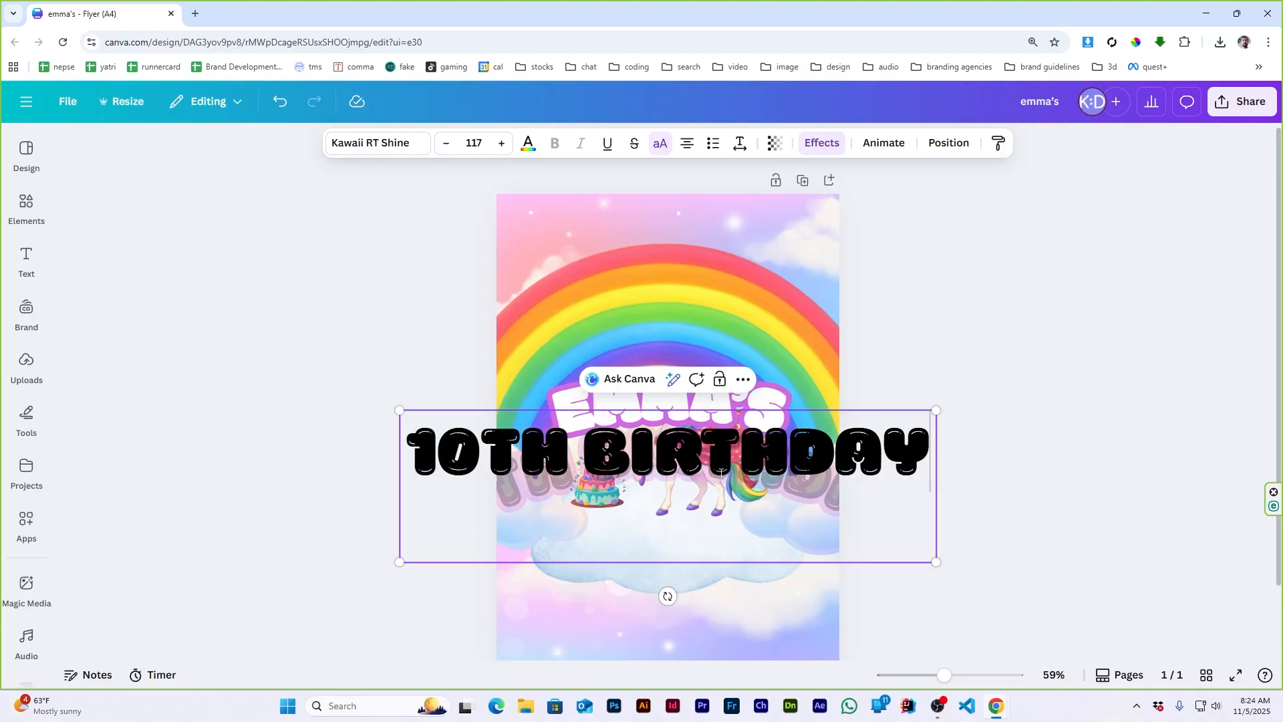
{"action": "key", "text": "Escape"}
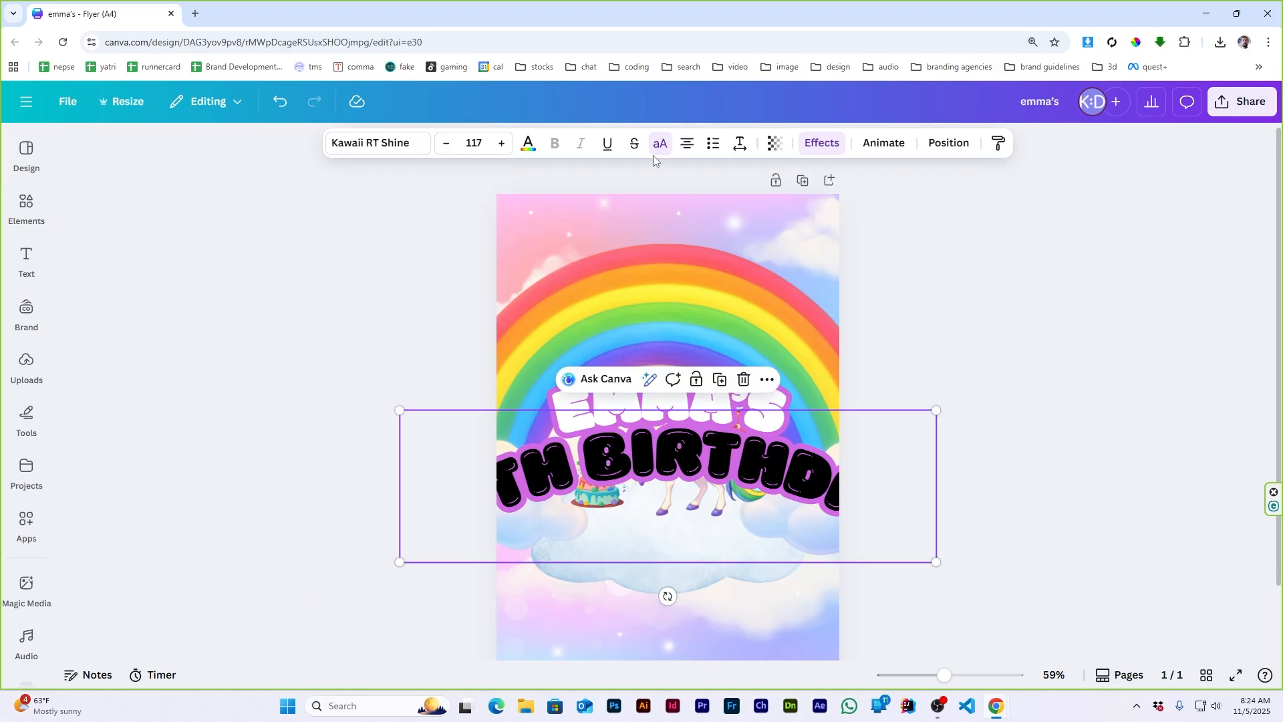
{"action": "left_click", "coordinate": [527, 142]}
{"action": "scroll", "coordinate": [167, 401], "scroll_direction": "down", "scroll_amount": 2}
{"action": "left_click", "coordinate": [178, 484]}
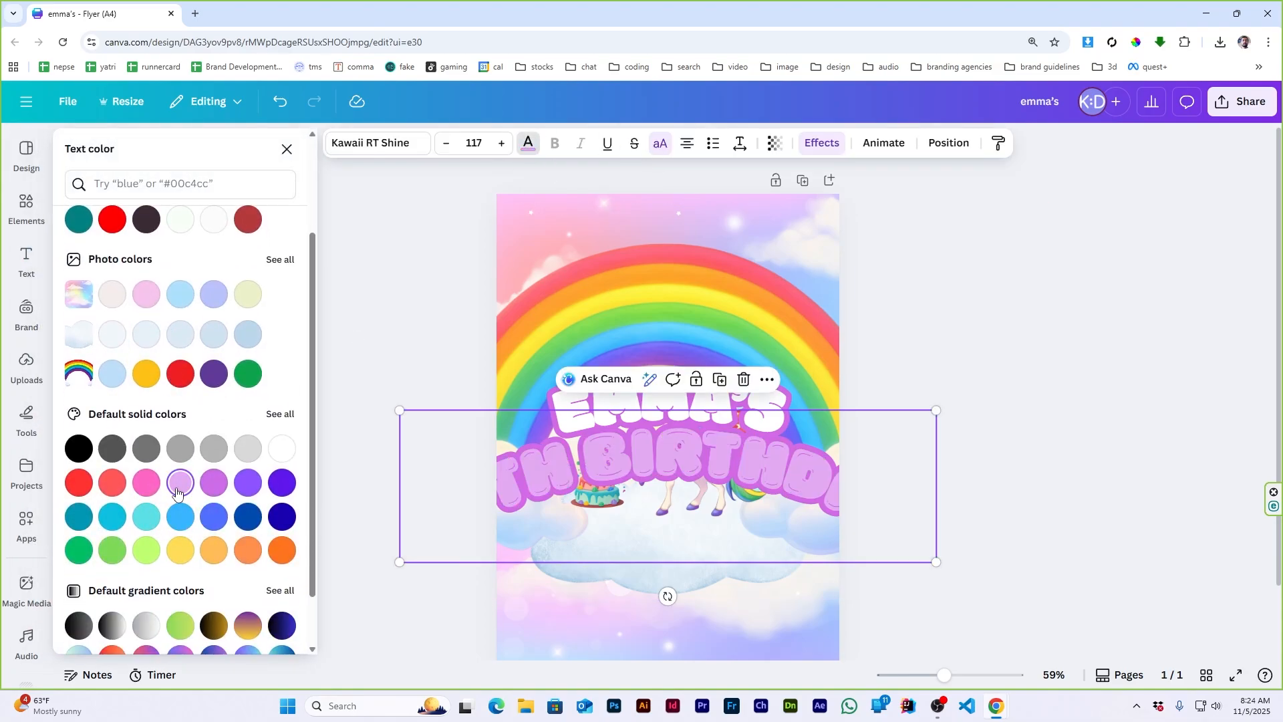
{"action": "left_click", "coordinate": [947, 441]}
- Scale down both title lines together and position them centered on the upper arc of the rainbow
{"action": "left_click", "coordinate": [764, 411]}
{"action": "left_click", "coordinate": [819, 494], "text": "shift"}
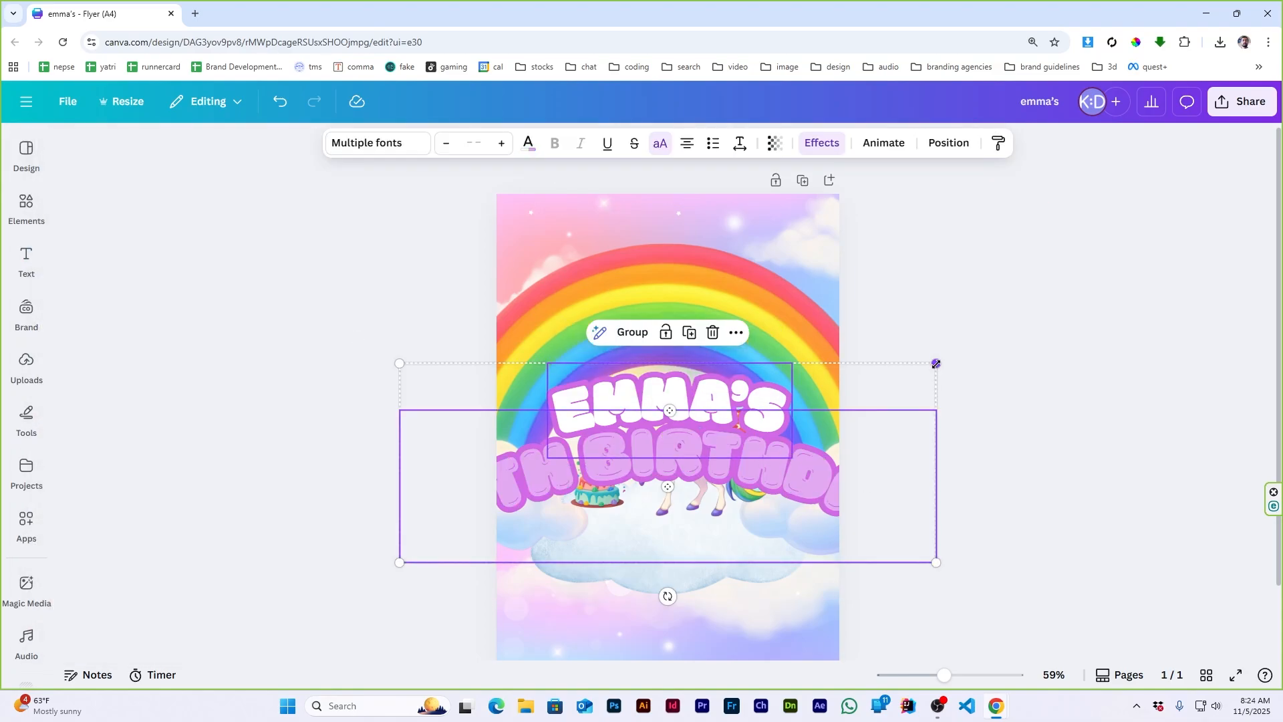
{"action": "left_click_drag", "start_coordinate": [935, 363], "coordinate": [711, 447]}
{"action": "left_click_drag", "start_coordinate": [651, 517], "coordinate": [763, 320]}
{"action": "left_click", "coordinate": [1127, 393]}
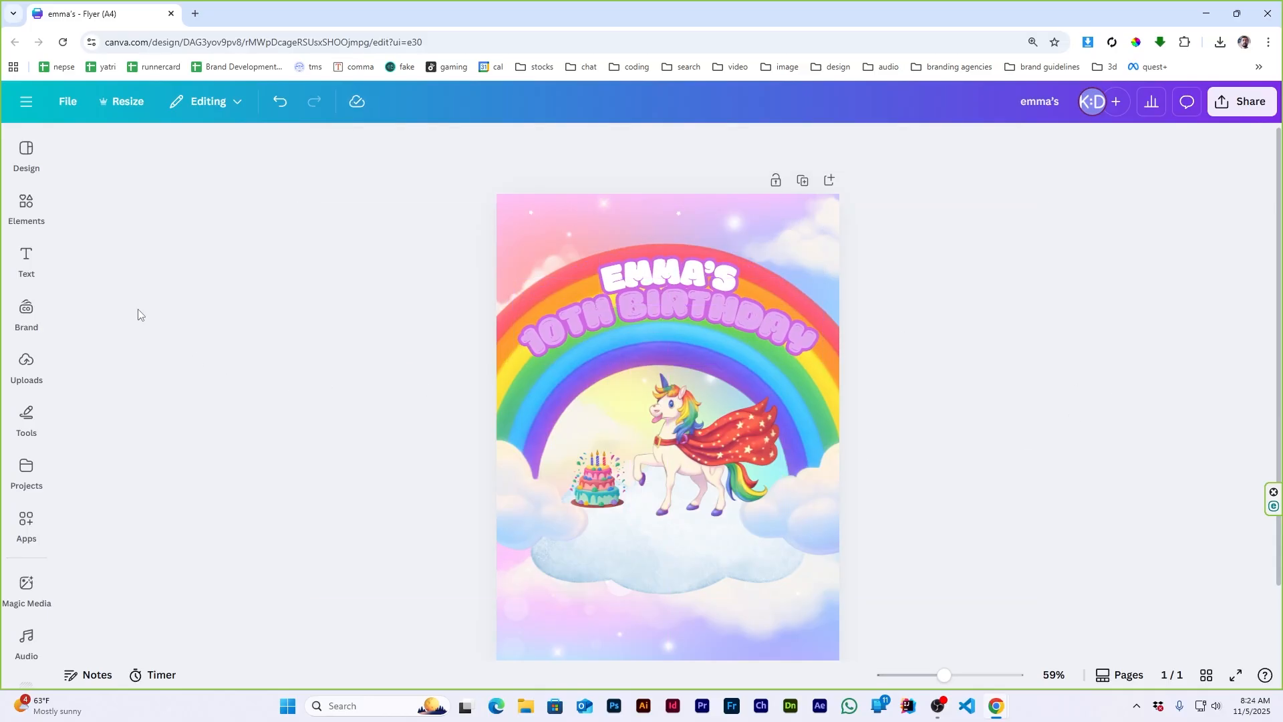
- Search the graphics for "rainbow" and add the soft-edged rainbow arch above the unicorn and cake
{"action": "left_click", "coordinate": [26, 207]}
{"action": "left_click", "coordinate": [172, 154]}
{"action": "type", "text": "rainbow"}
{"action": "key", "text": "Return"}
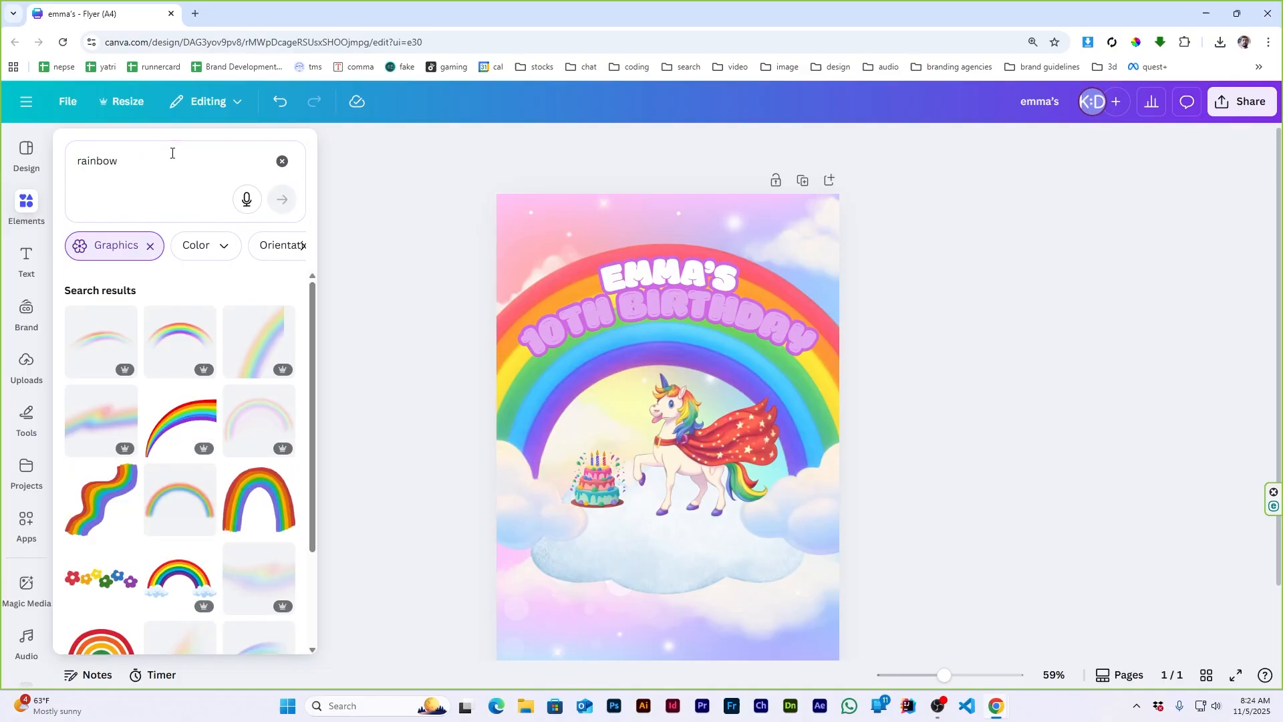
{"action": "left_click", "coordinate": [175, 339]}
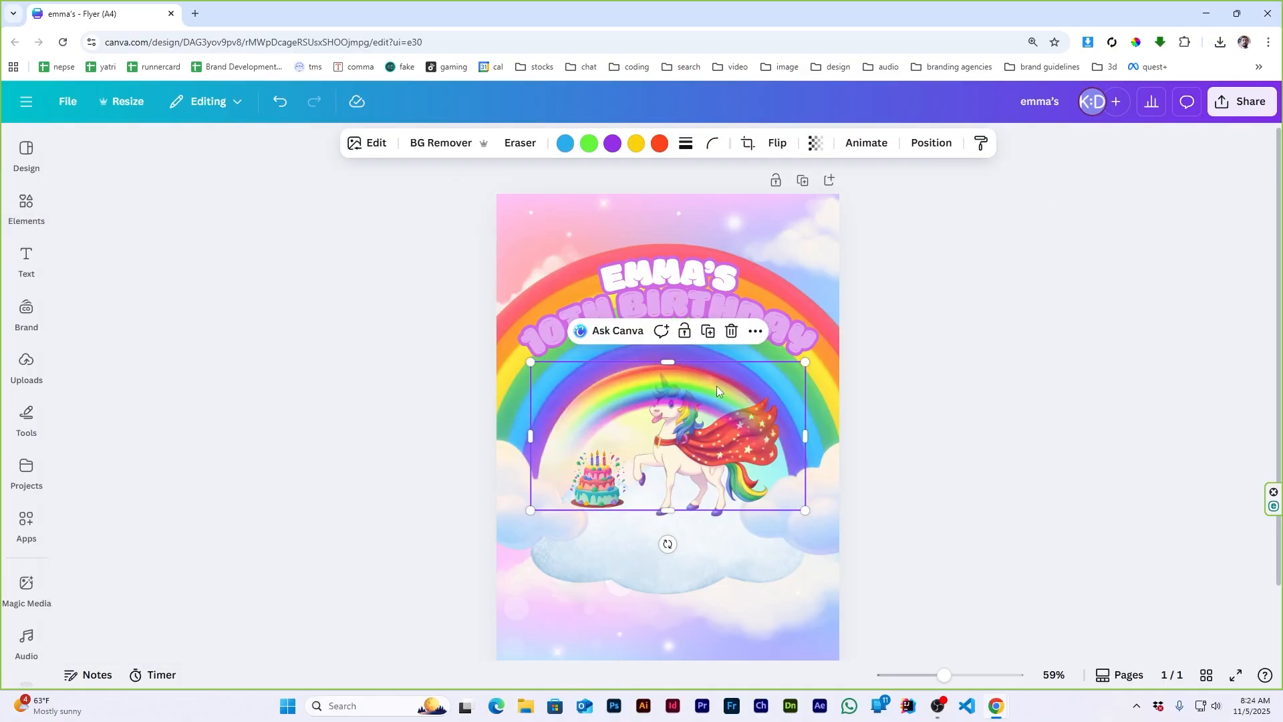
{"action": "left_click_drag", "start_coordinate": [578, 425], "coordinate": [496, 580]}
- Delete the large rainbow with clouds at its ends and shift the child's name slightly up from the birthday line
{"action": "key", "text": "Delete"}
{"action": "left_click", "coordinate": [722, 358]}
{"action": "left_click", "coordinate": [1043, 322]}
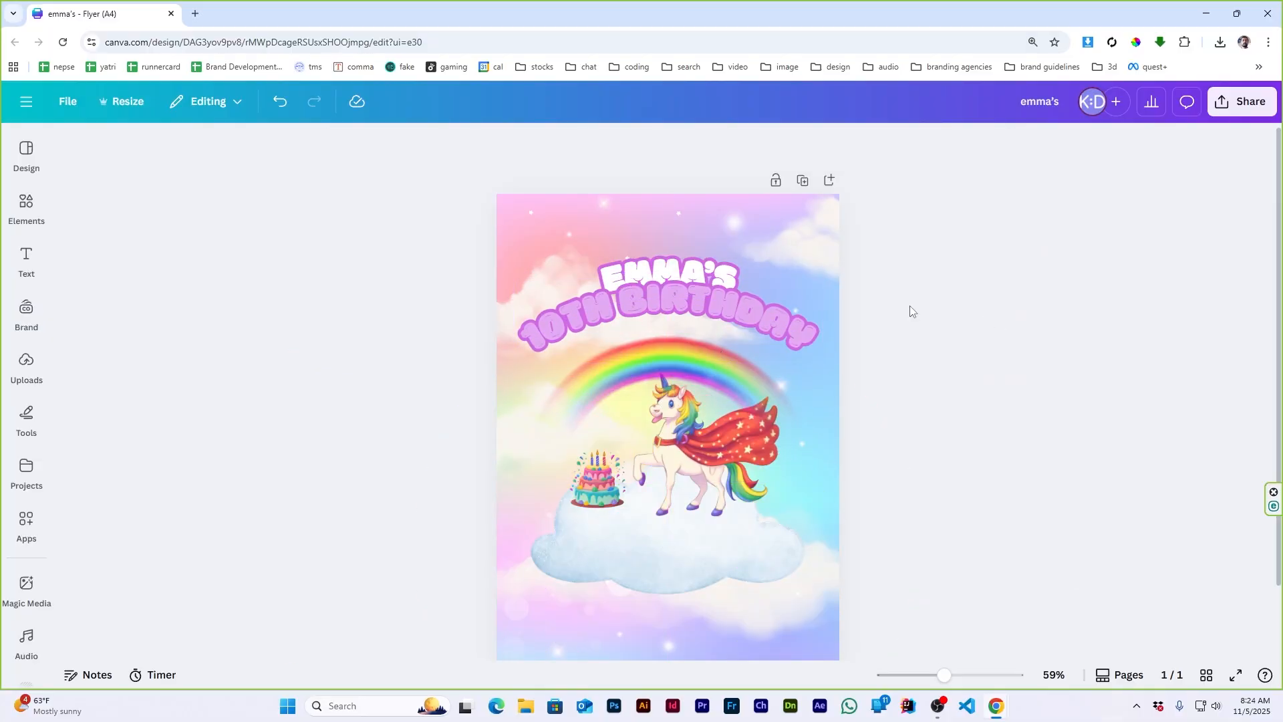
{"action": "left_click_drag", "start_coordinate": [690, 274], "coordinate": [689, 269]}
{"action": "left_click", "coordinate": [995, 287]}
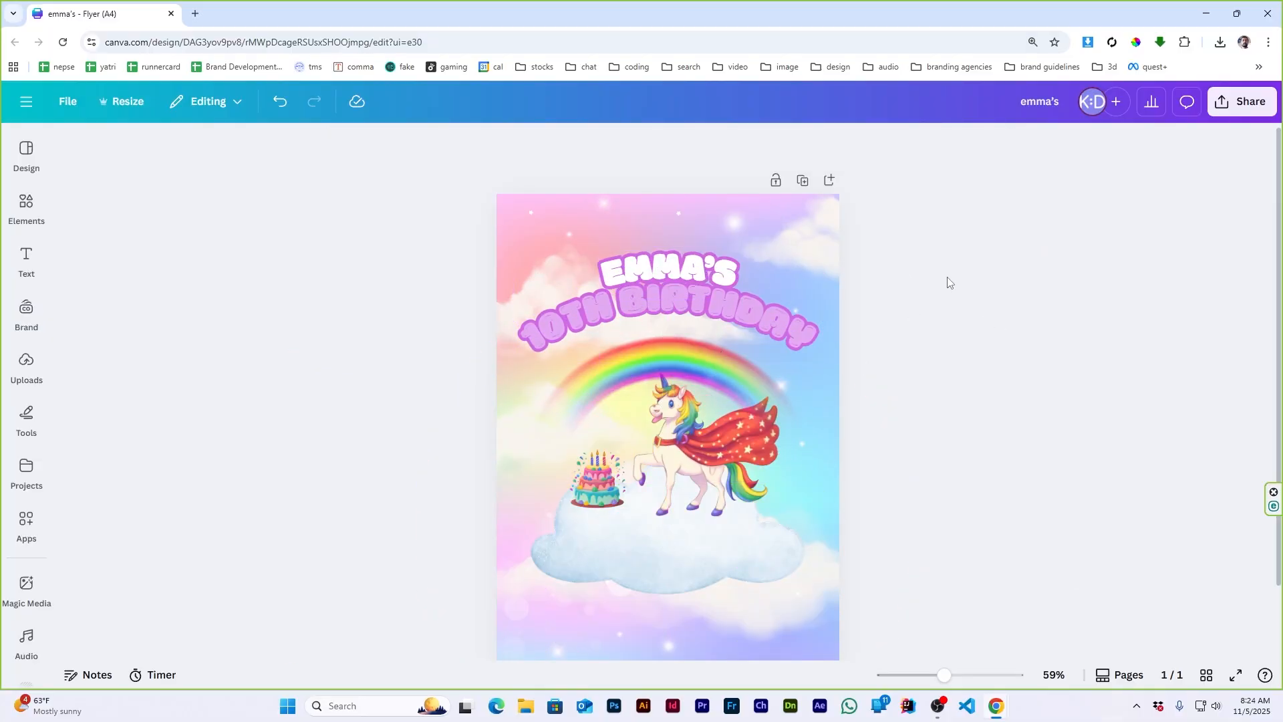
- Search the graphics for "birthday balloons" and add the bunch of red, yellow and blue balloons
{"action": "left_click", "coordinate": [26, 206]}
{"action": "left_click", "coordinate": [173, 160]}
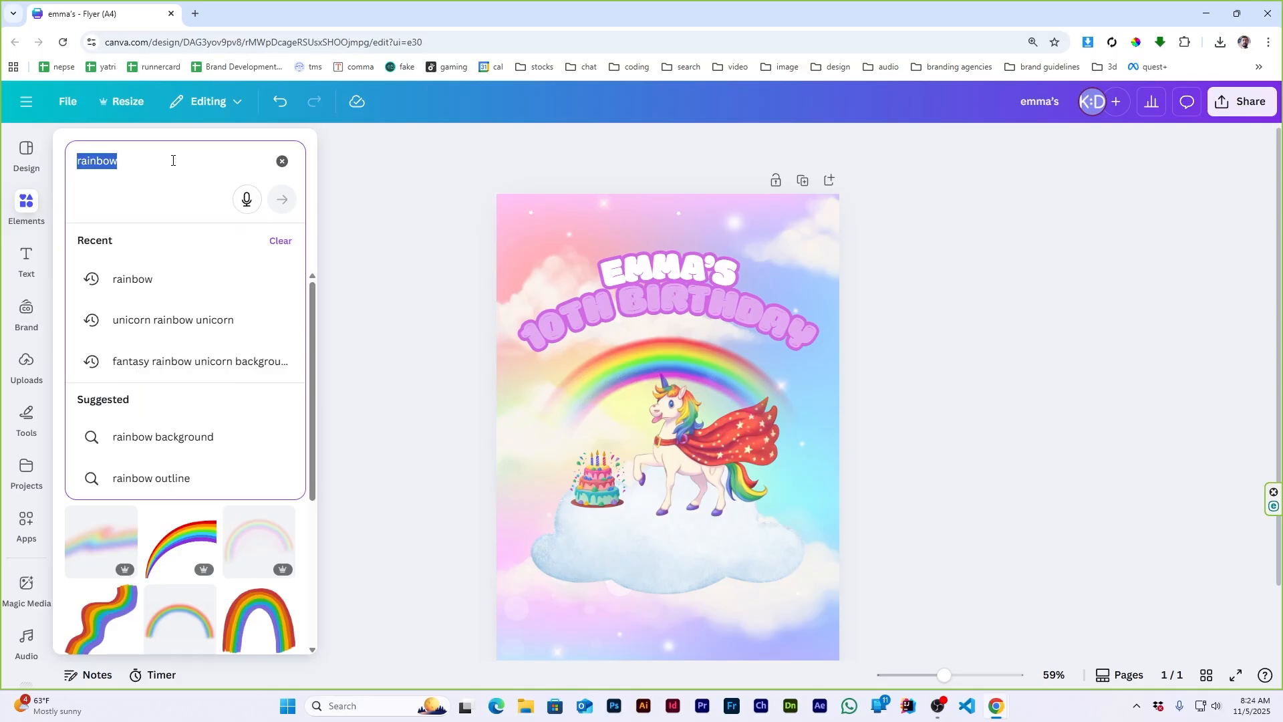
{"action": "type", "text": "bal"}
{"action": "left_click", "coordinate": [175, 320]}
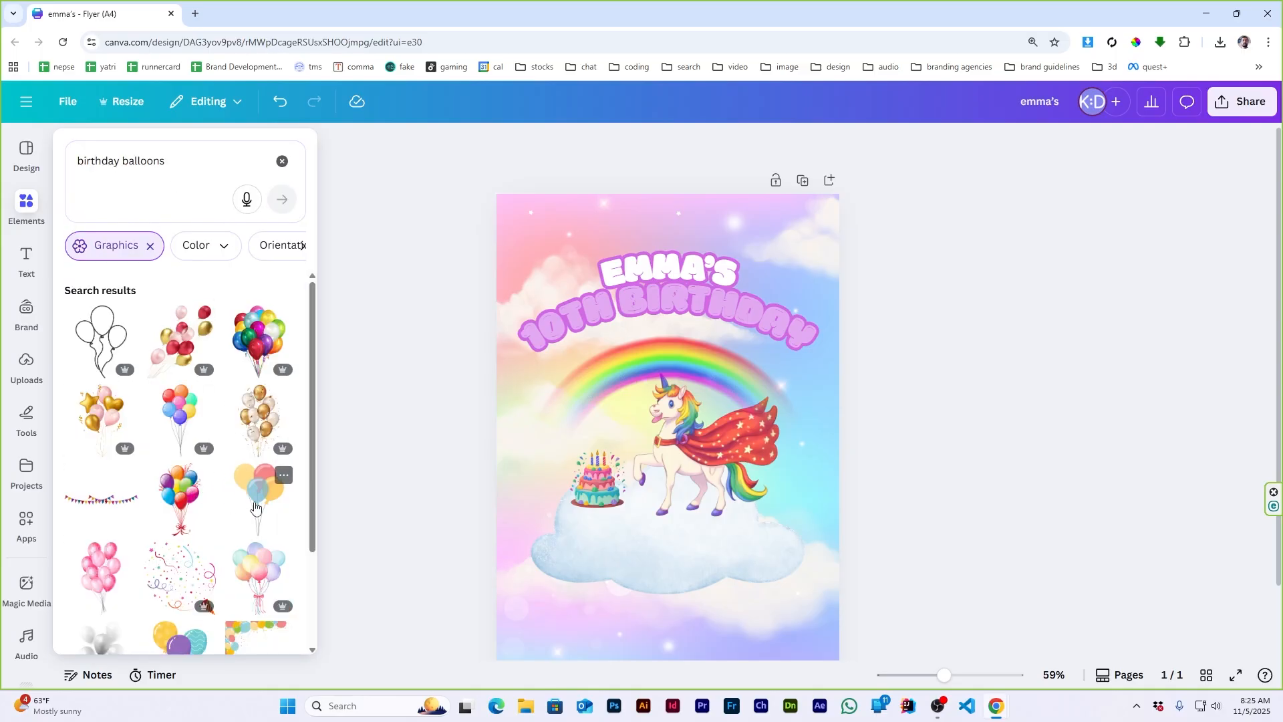
{"action": "left_click", "coordinate": [254, 507]}
- Place the balloons in the flyer's upper-left corner and a copy of them in its upper-right corner
{"action": "left_click_drag", "start_coordinate": [808, 235], "coordinate": [615, 502]}
{"action": "left_click_drag", "start_coordinate": [556, 579], "coordinate": [798, 260]}
{"action": "key", "text": "Escape"}
- Add a title text reading "Join Us for" to the flyer
{"action": "scroll", "coordinate": [684, 350], "scroll_direction": "up", "scroll_amount": 1}
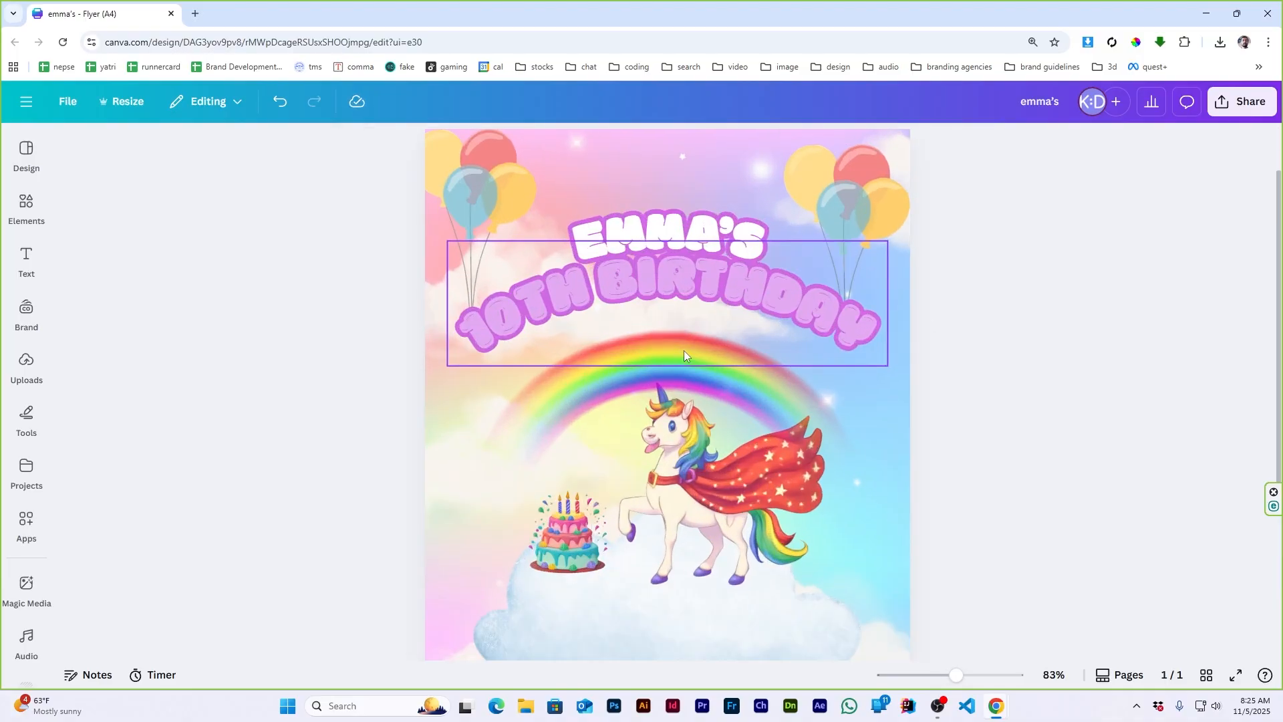
{"action": "scroll", "coordinate": [683, 350], "scroll_direction": "up", "scroll_amount": 1}
{"action": "left_click", "coordinate": [27, 259]}
{"action": "scroll", "coordinate": [195, 581], "scroll_direction": "up", "scroll_amount": 5}
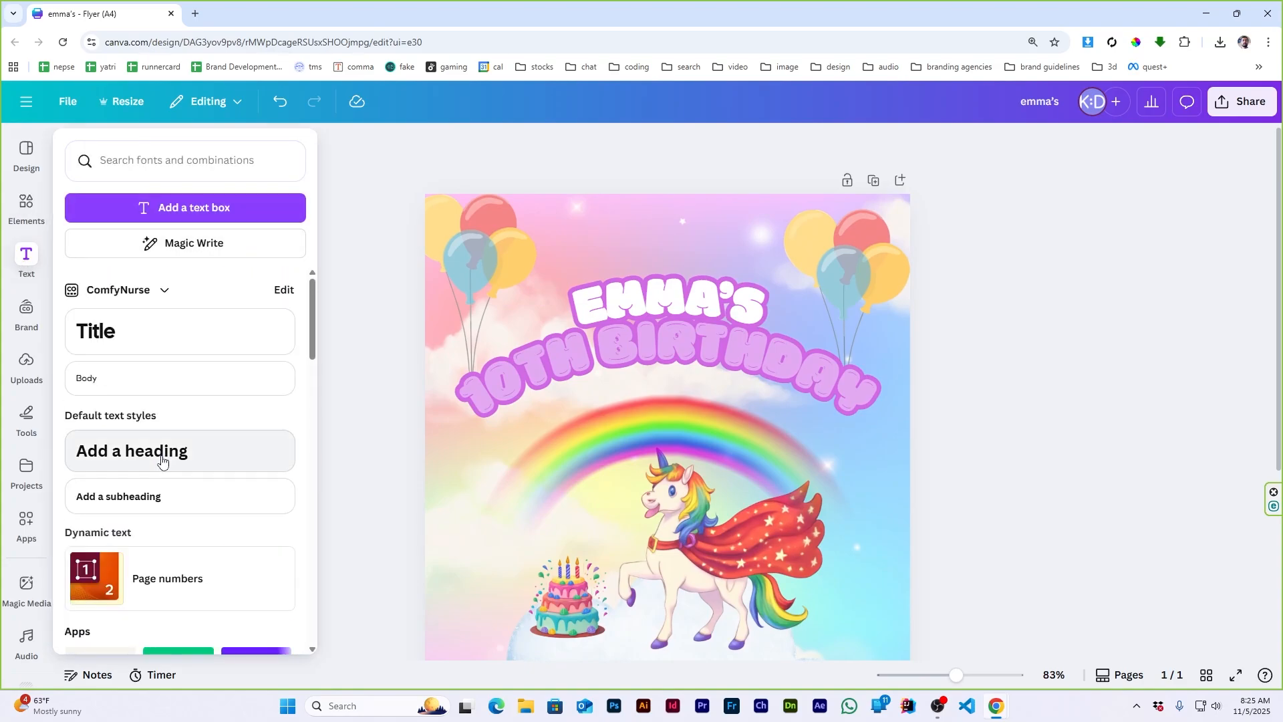
{"action": "left_click", "coordinate": [94, 330]}
{"action": "type", "text": "Join Us for"}
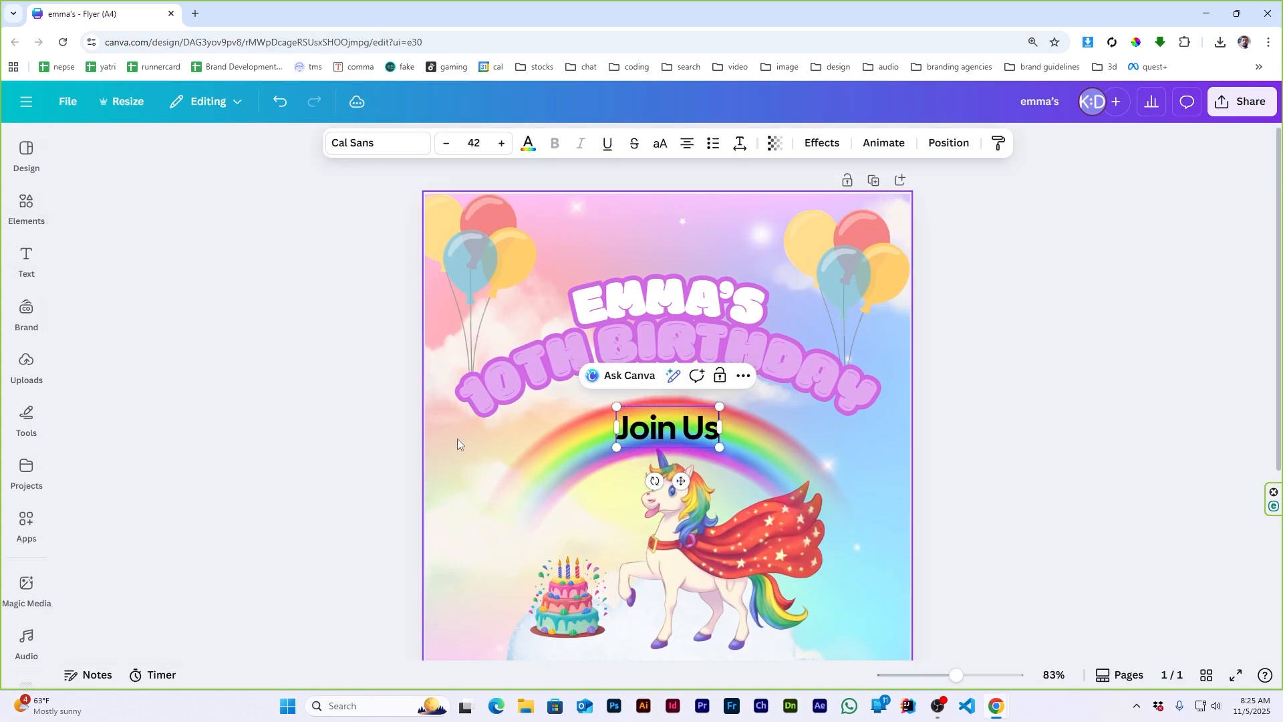
- Shrink the "Join Us for" text to about size 21.4 and centre it above the child's name
{"action": "key", "text": "Escape"}
{"action": "key", "text": "Escape"}
{"action": "left_click_drag", "start_coordinate": [713, 435], "coordinate": [698, 229]}
{"action": "left_click_drag", "start_coordinate": [665, 248], "coordinate": [673, 265]}
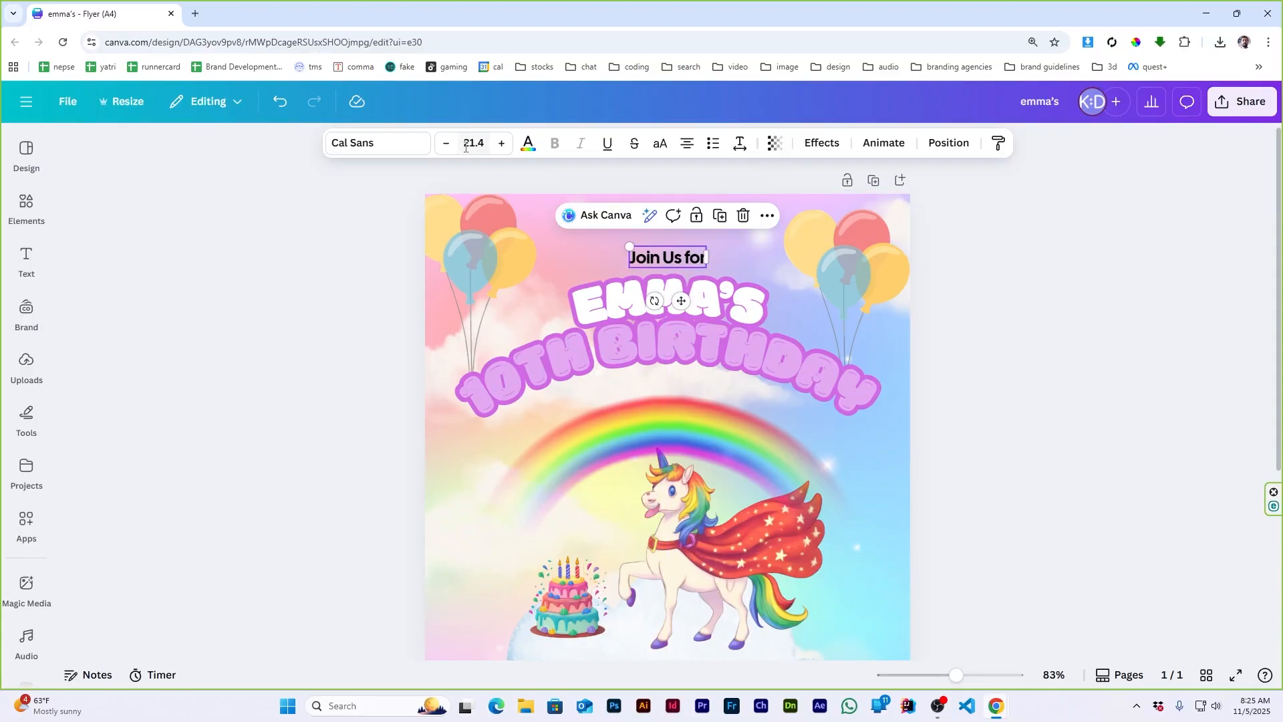
- Try the light Fredoka and Poppins fonts on "Join Us for" and set it in bold Fredoka
{"action": "left_click", "coordinate": [377, 142]}
{"action": "scroll", "coordinate": [187, 401], "scroll_direction": "down", "scroll_amount": 5}
{"action": "left_click", "coordinate": [152, 346]}
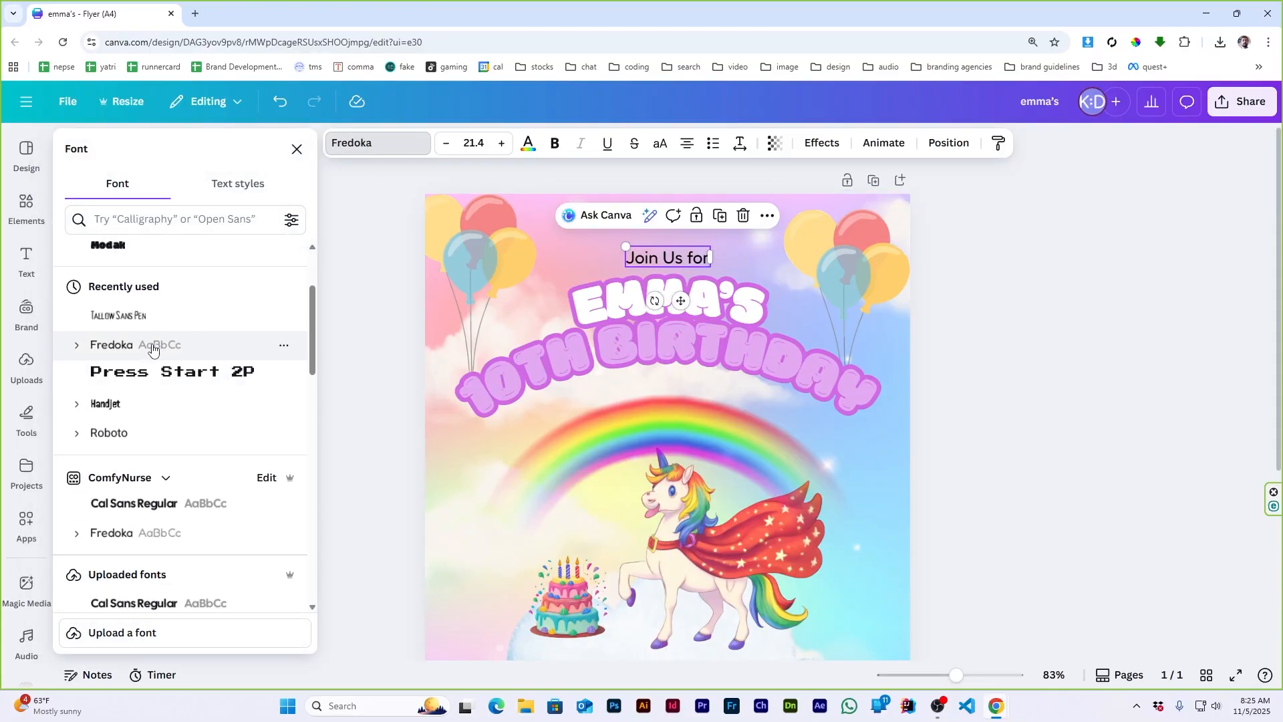
{"action": "scroll", "coordinate": [130, 381], "scroll_direction": "down", "scroll_amount": 4}
{"action": "scroll", "coordinate": [130, 375], "scroll_direction": "down", "scroll_amount": 4}
{"action": "left_click", "coordinate": [129, 404]}
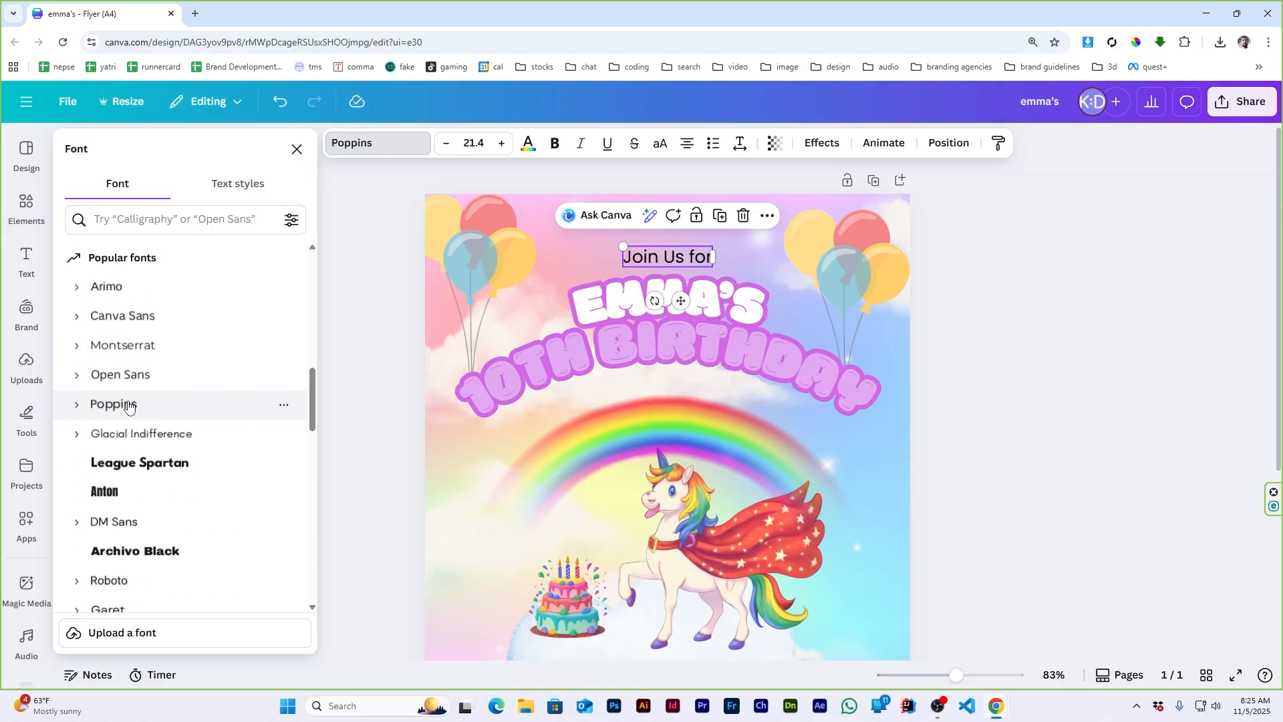
{"action": "scroll", "coordinate": [129, 404], "scroll_direction": "down", "scroll_amount": 9}
{"action": "scroll", "coordinate": [129, 404], "scroll_direction": "down", "scroll_amount": 4}
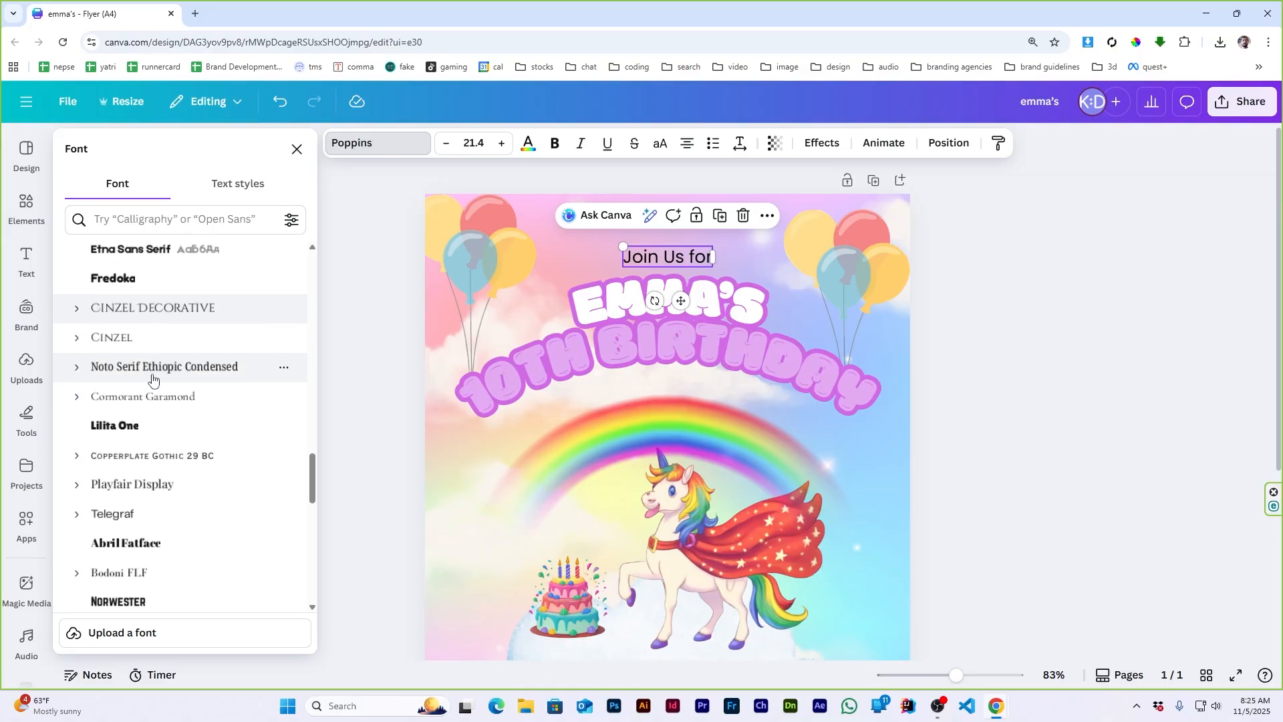
{"action": "left_click", "coordinate": [136, 284]}
{"action": "left_click", "coordinate": [1169, 394]}
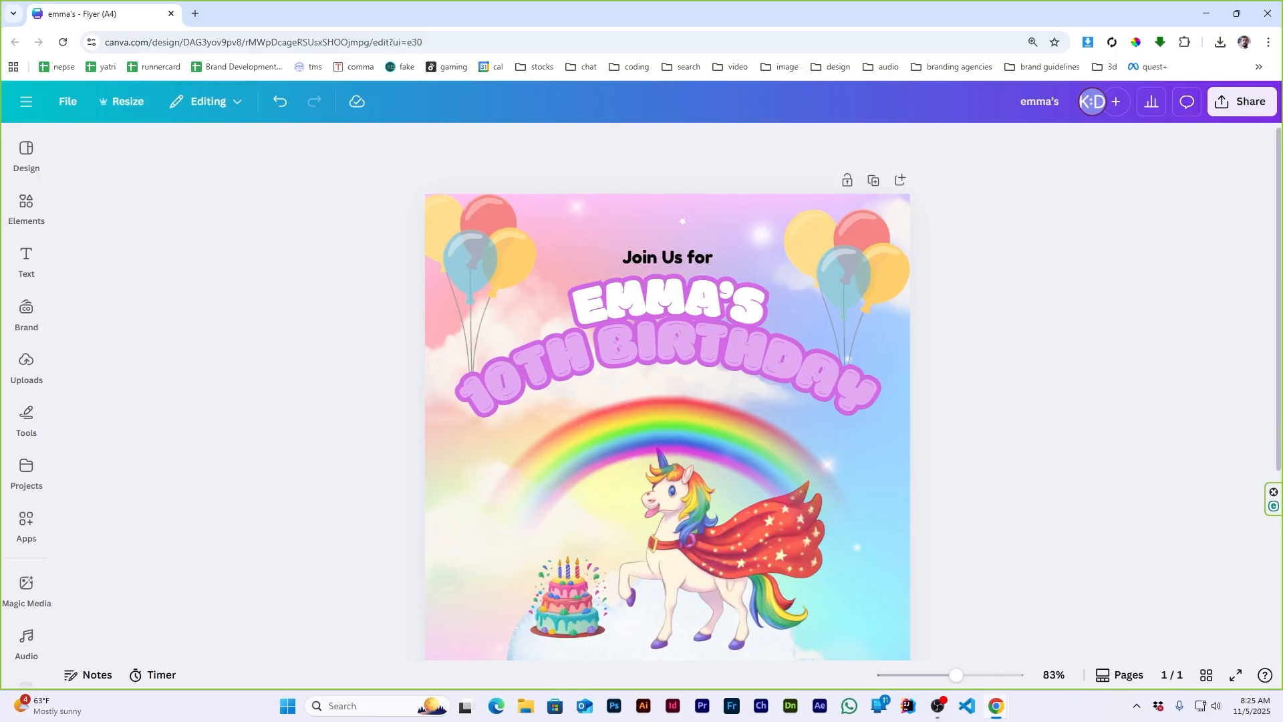
- Duplicate the "Join Us for" text below the birthday title and change the copy to "Let’s celebrate with fun, games and cake!"
{"action": "left_click_drag", "start_coordinate": [652, 261], "coordinate": [652, 398]}
{"action": "double_click", "coordinate": [652, 398]}
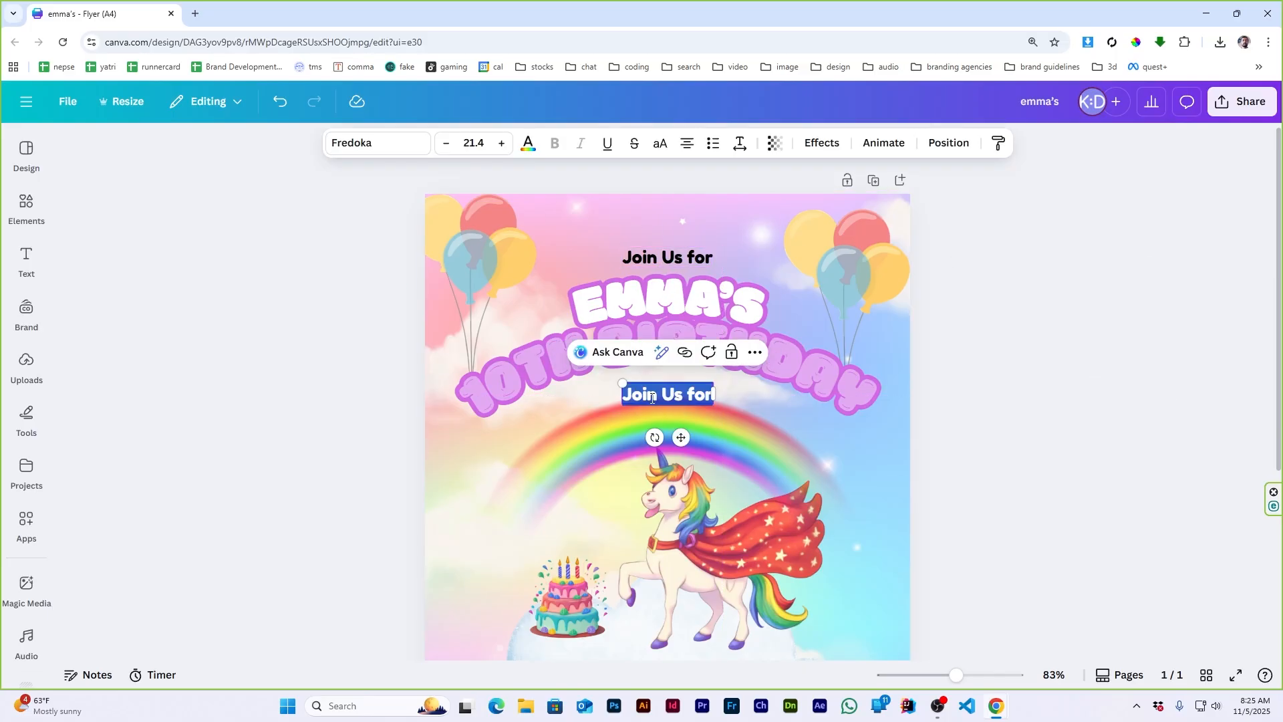
{"action": "type", "text": "Let’s cele"}
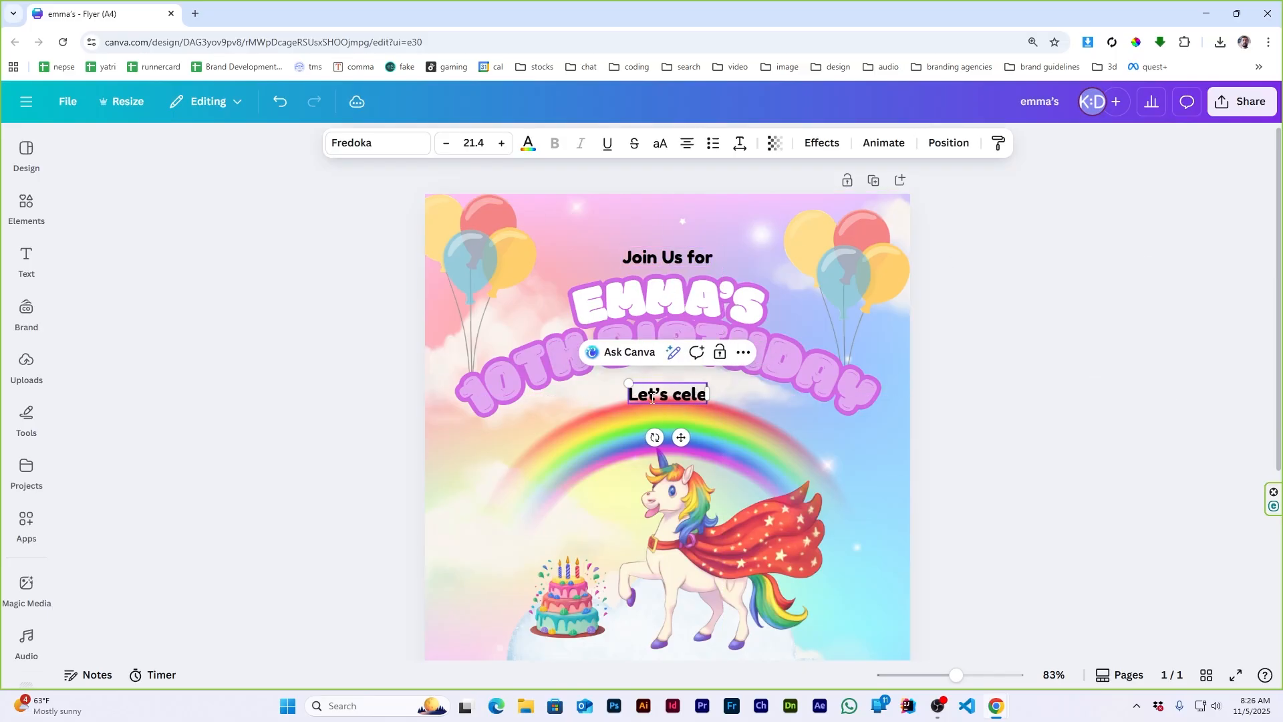
{"action": "type", "text": "'s celebrate with fun, games"}
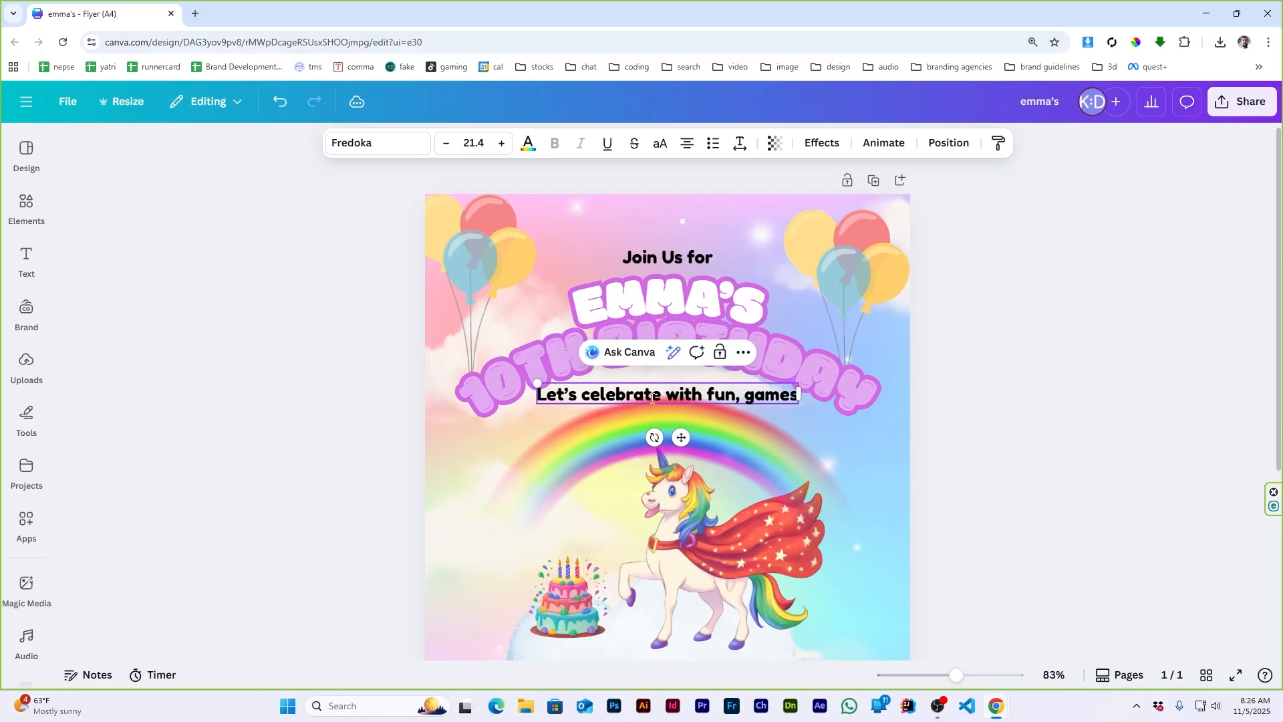
{"action": "type", "text": " and"}
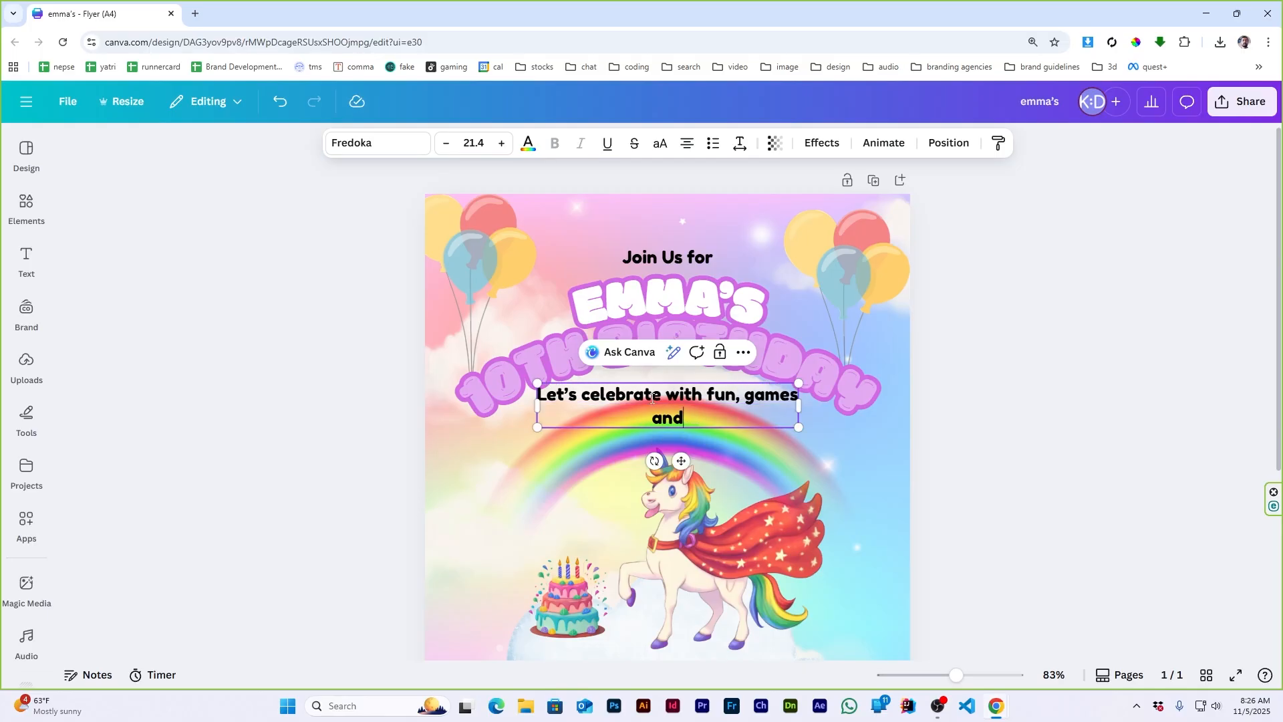
{"action": "key", "text": "BackSpace"}
{"action": "key", "text": "BackSpace"}
{"action": "key", "text": "BackSpace"}
{"action": "key", "text": "BackSpace"}
{"action": "type", "text": "and cake"}
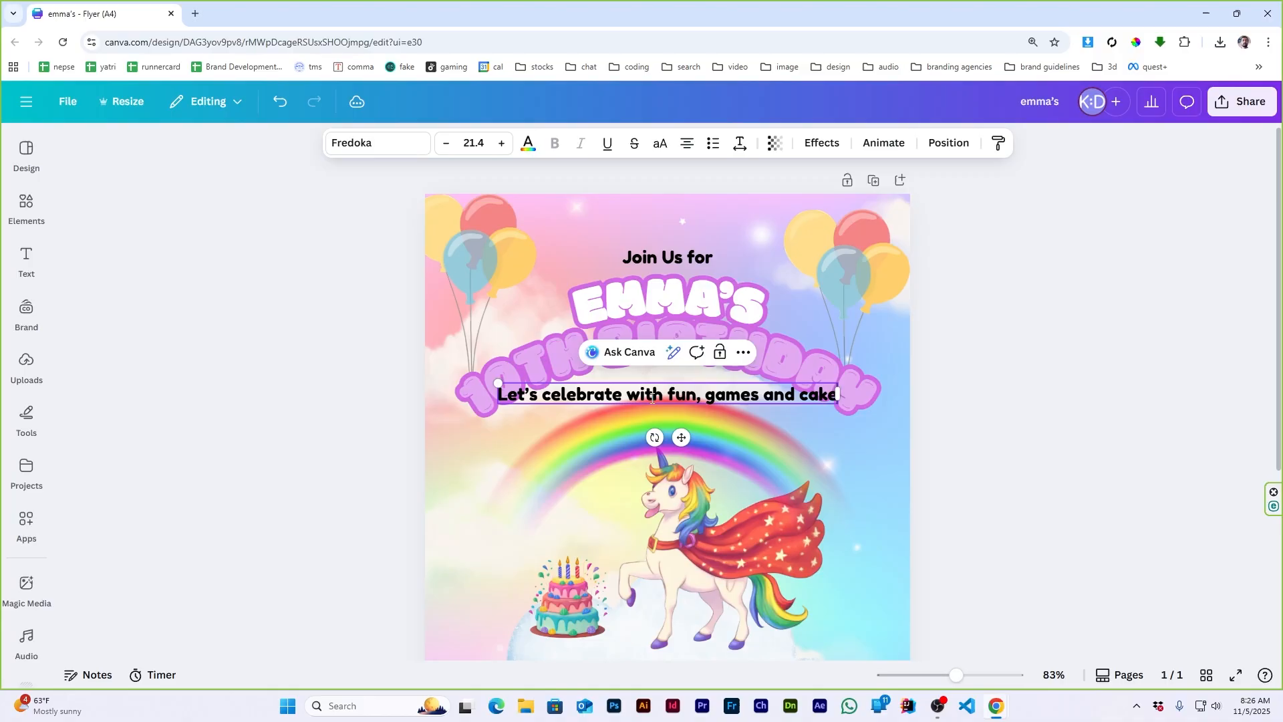
{"action": "type", "text": "!"}
{"action": "key", "text": "Escape"}
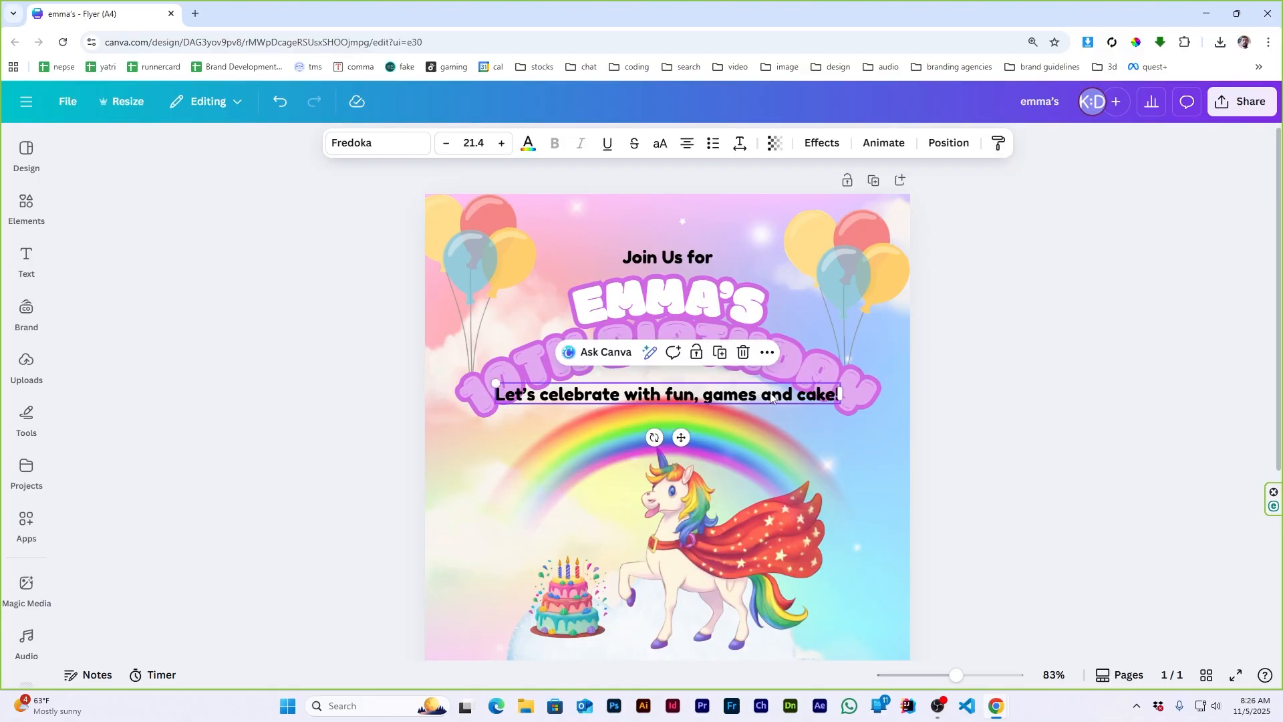
- Try the Agrandir font on the celebration line
{"action": "left_click", "coordinate": [375, 143]}
{"action": "scroll", "coordinate": [147, 495], "scroll_direction": "up", "scroll_amount": 3}
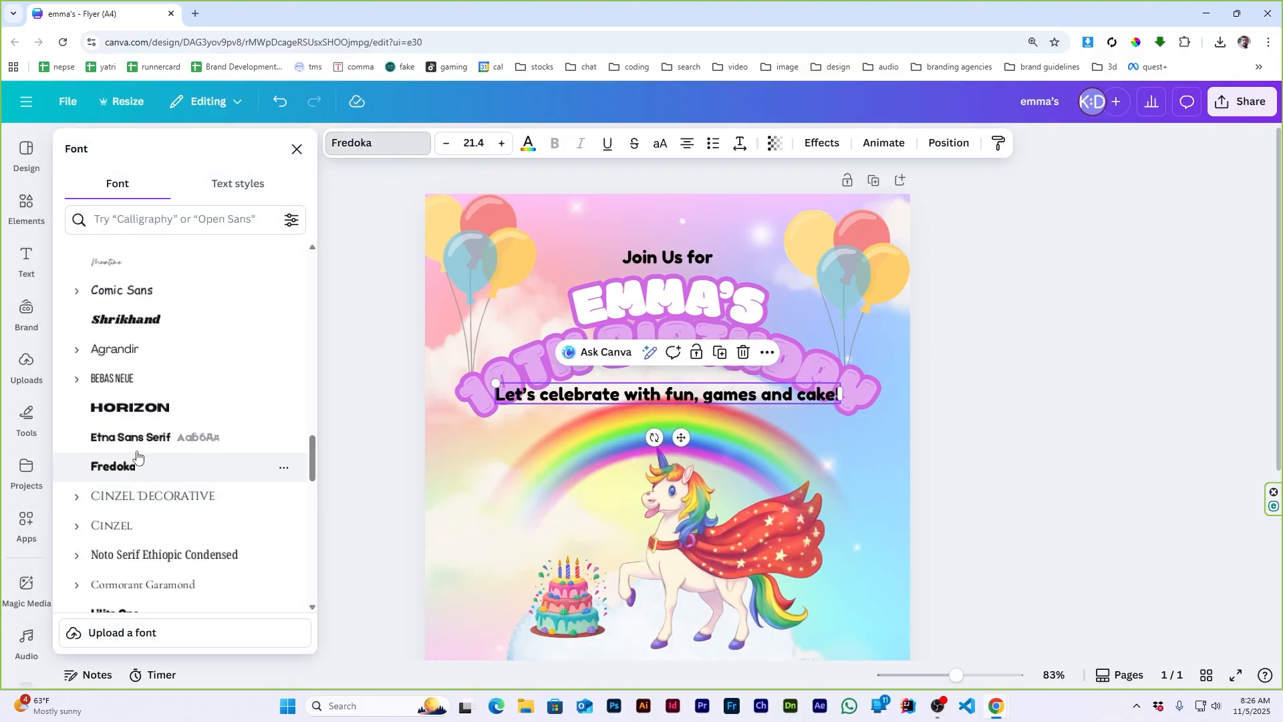
{"action": "left_click", "coordinate": [140, 349]}
{"action": "scroll", "coordinate": [140, 354], "scroll_direction": "down", "scroll_amount": 5}
{"action": "scroll", "coordinate": [140, 357], "scroll_direction": "down", "scroll_amount": 3}
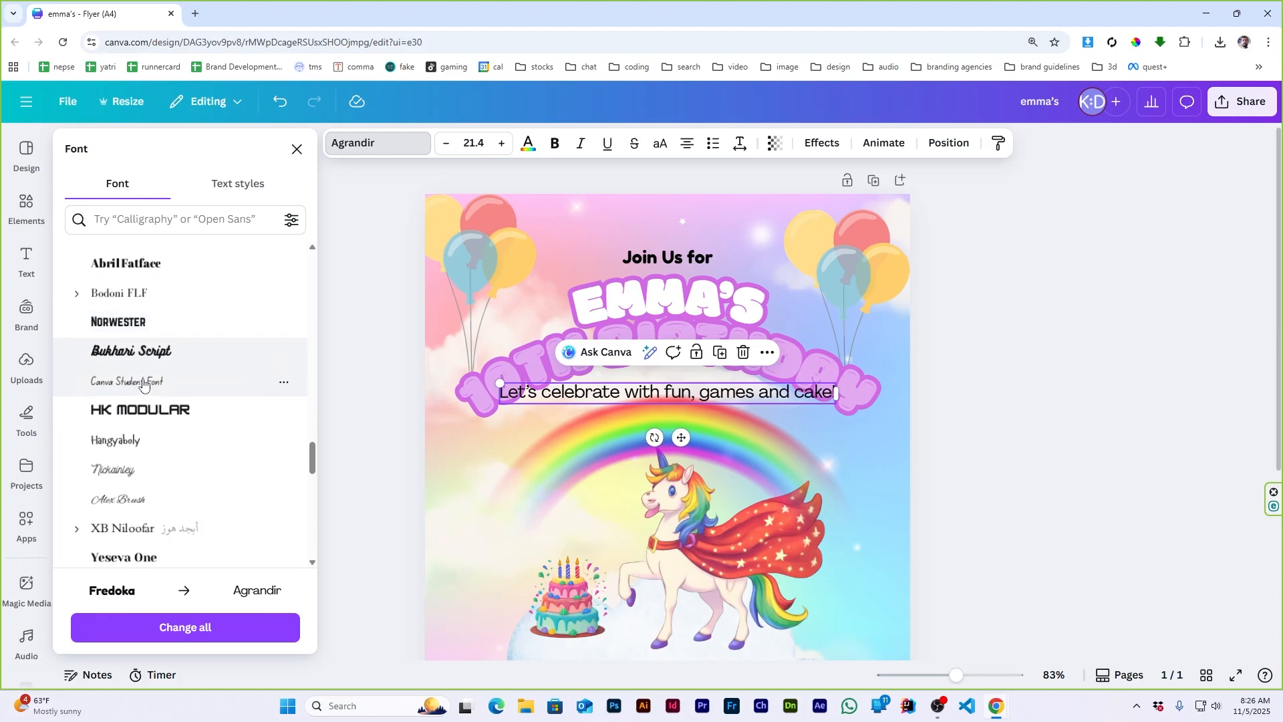
- Search the fonts for "kids" and try TAN Moonlight, Stella and Railey on the celebration line
{"action": "left_click", "coordinate": [168, 220]}
{"action": "type", "text": "birt"}
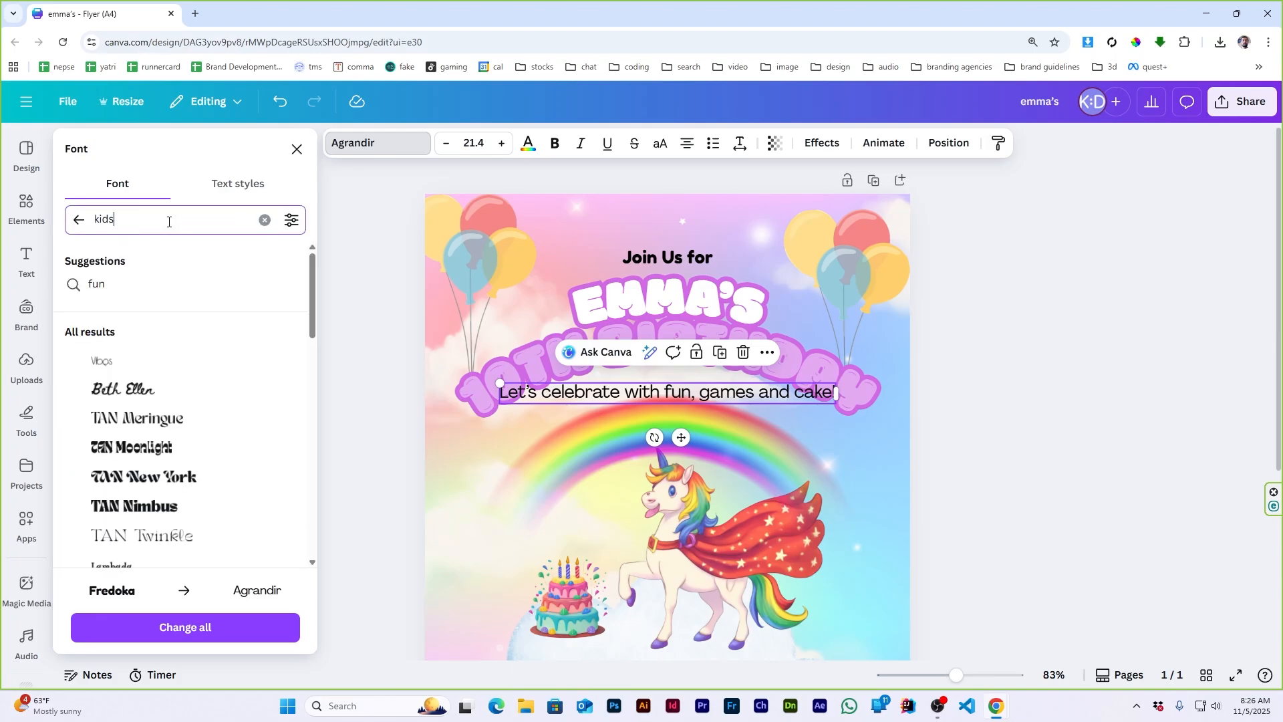
{"action": "left_click", "coordinate": [144, 452]}
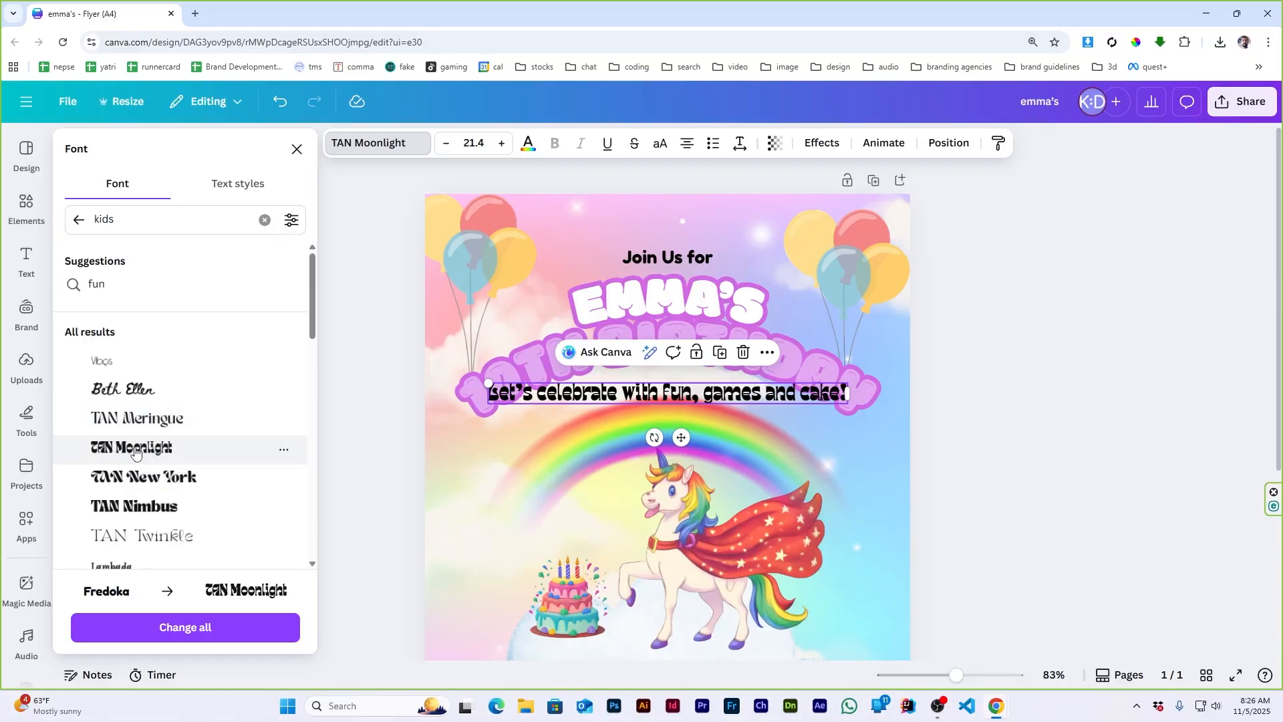
{"action": "scroll", "coordinate": [136, 433], "scroll_direction": "down", "scroll_amount": 4}
{"action": "left_click", "coordinate": [109, 387]}
{"action": "left_click", "coordinate": [137, 446]}
{"action": "scroll", "coordinate": [137, 448], "scroll_direction": "down", "scroll_amount": 5}
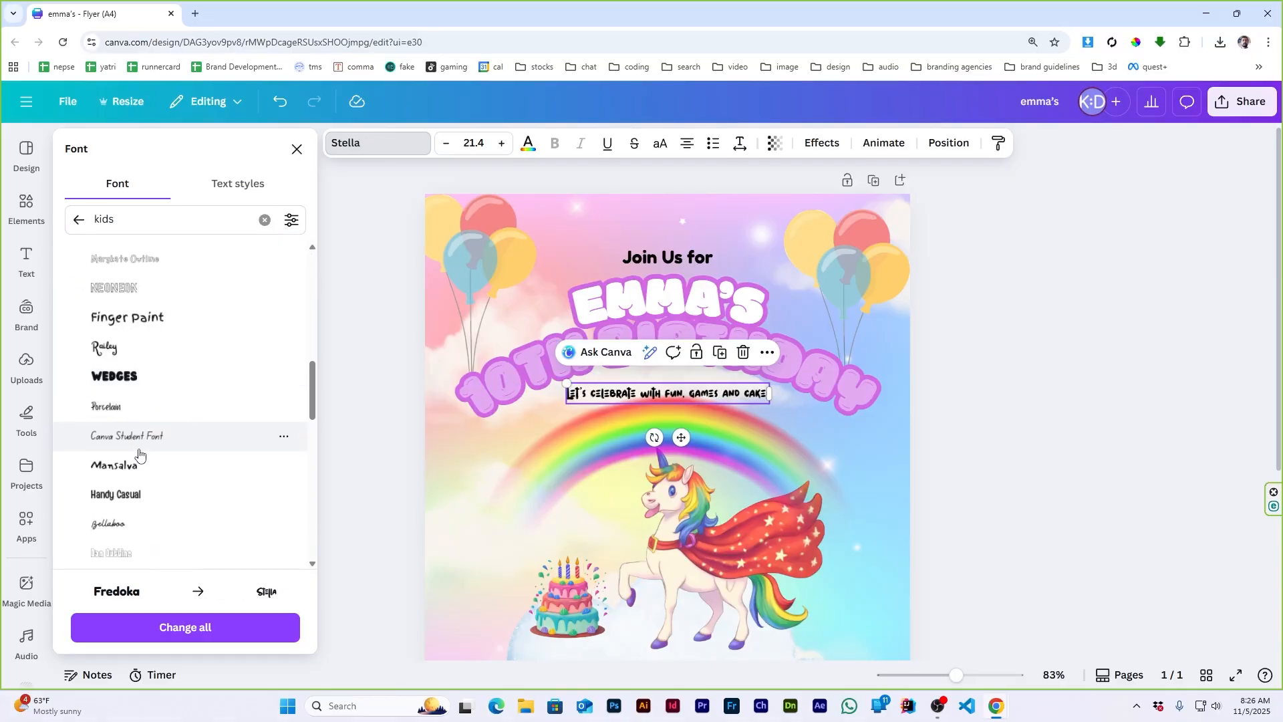
{"action": "left_click", "coordinate": [153, 358]}
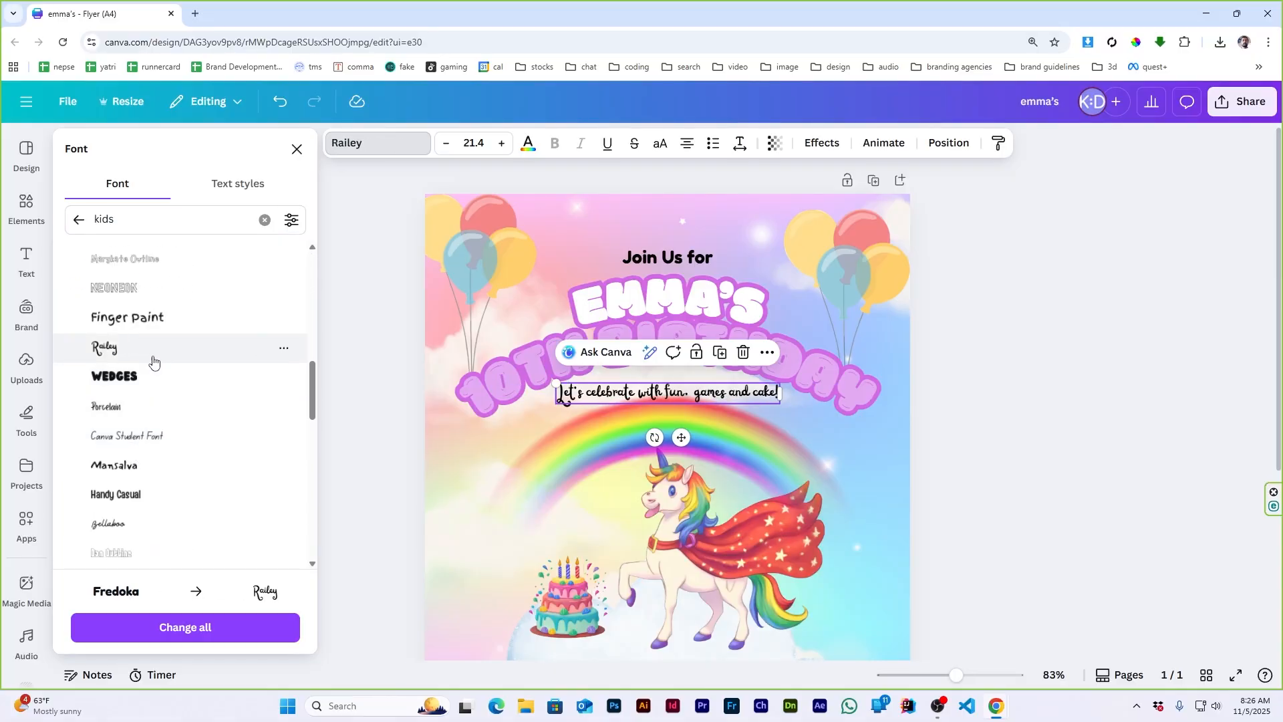
- Set the celebration line in Canva Student Font and narrow its text box so it wraps onto two lines
{"action": "left_click", "coordinate": [163, 442]}
{"action": "left_click_drag", "start_coordinate": [783, 391], "coordinate": [716, 393]}
{"action": "left_click", "coordinate": [1086, 405]}
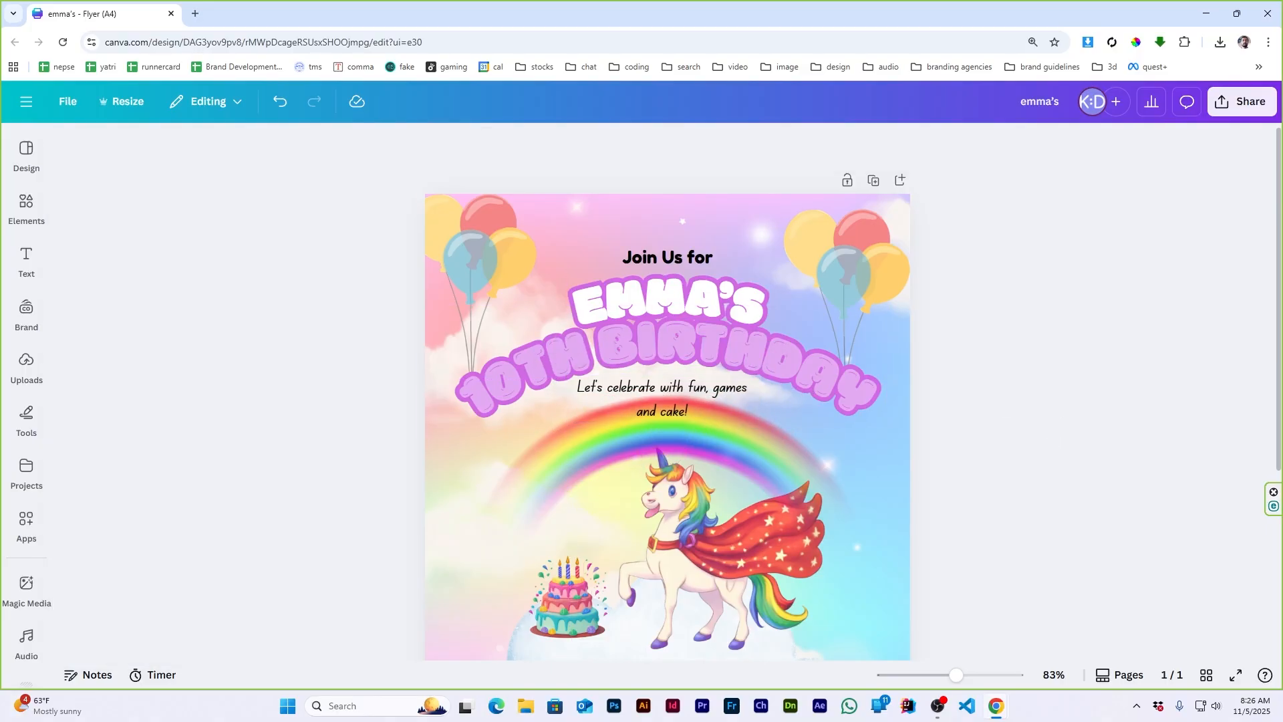
- Change the font of the celebration line to Roboto
{"action": "left_click", "coordinate": [601, 398]}
{"action": "left_click", "coordinate": [378, 143]}
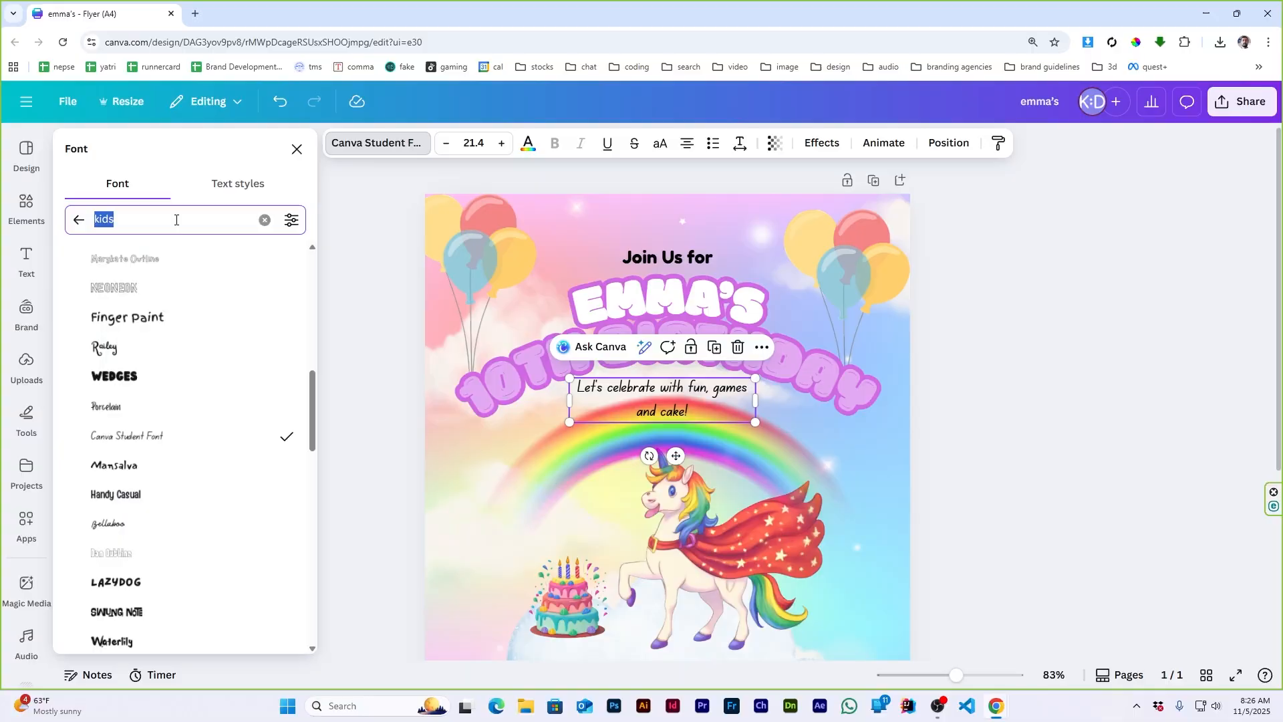
{"action": "type", "text": "roboto"}
{"action": "key", "text": "Return"}
{"action": "left_click", "coordinate": [127, 290]}
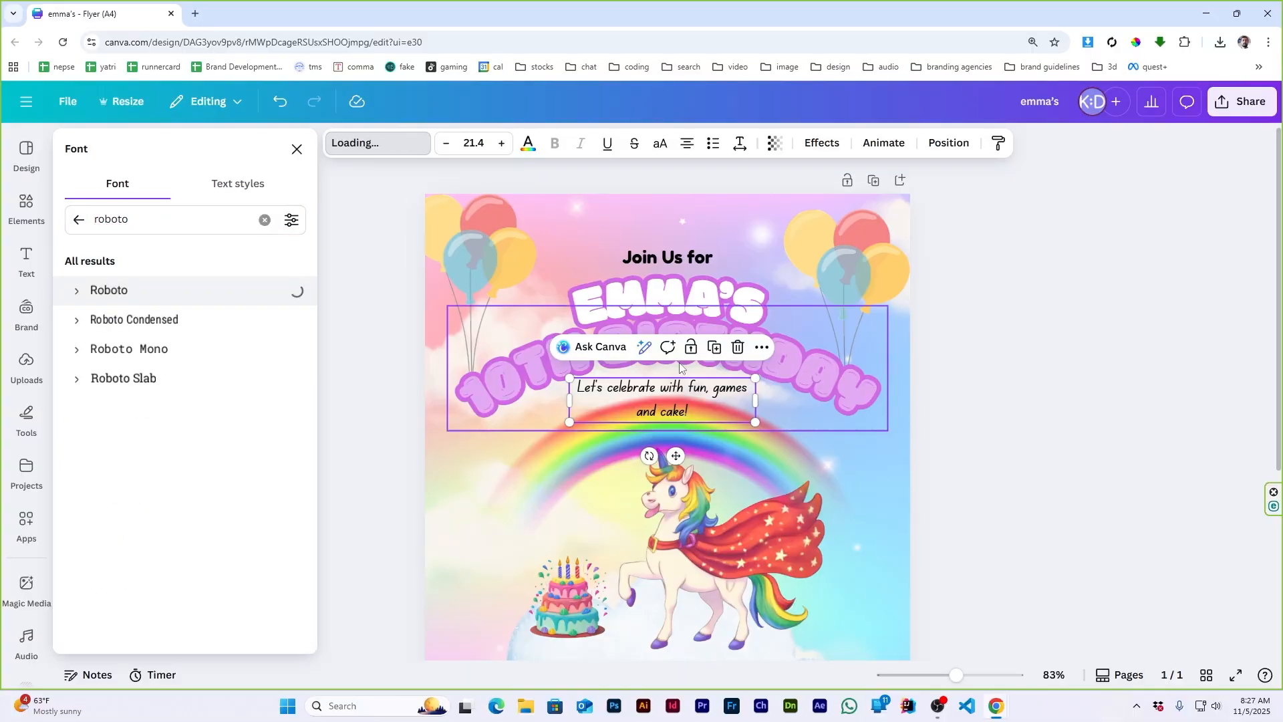
- Widen the celebration line's text box slightly and centre it between the birthday title and the rainbow
{"action": "left_click_drag", "start_coordinate": [756, 399], "coordinate": [787, 408]}
{"action": "left_click", "coordinate": [973, 441]}
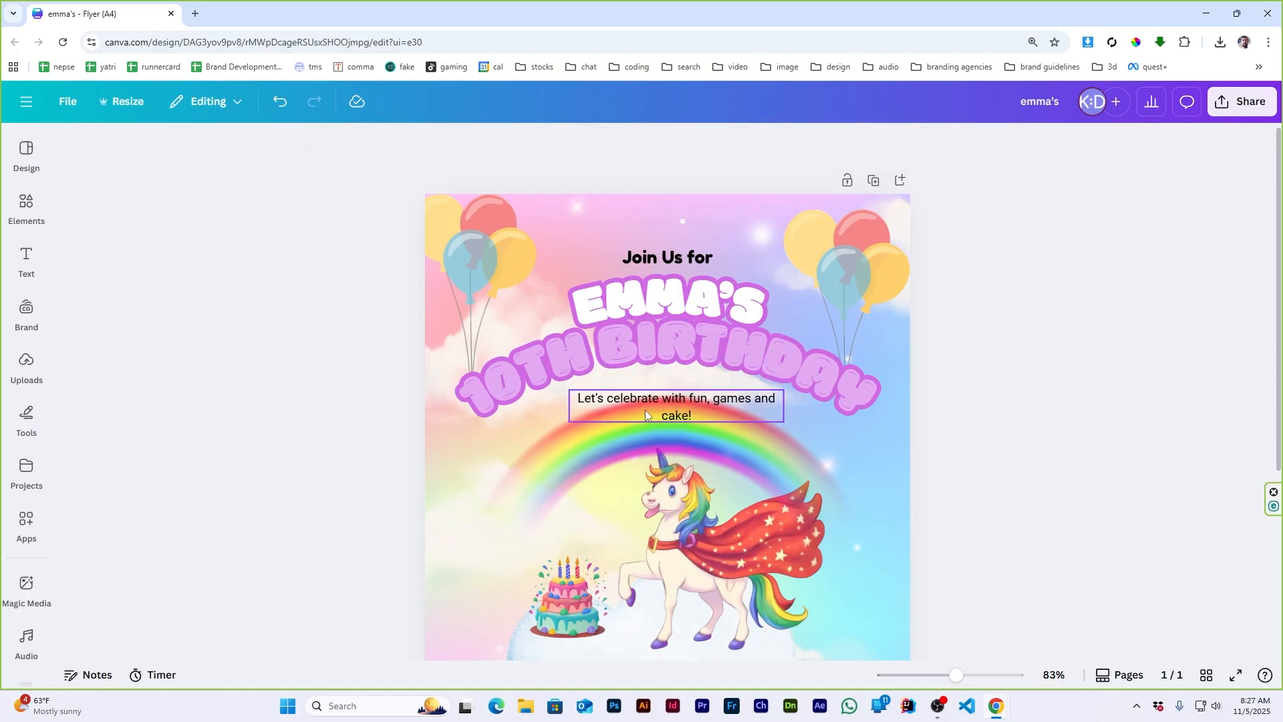
{"action": "left_click_drag", "start_coordinate": [645, 410], "coordinate": [638, 404]}
{"action": "left_click", "coordinate": [922, 390]}
- Change the font of the "Join Us for" text to Roboto
{"action": "scroll", "coordinate": [841, 335], "scroll_direction": "down", "scroll_amount": 2}
{"action": "scroll", "coordinate": [841, 335], "scroll_direction": "up", "scroll_amount": 1}
{"action": "left_click", "coordinate": [664, 220]}
{"action": "left_click", "coordinate": [396, 144]}
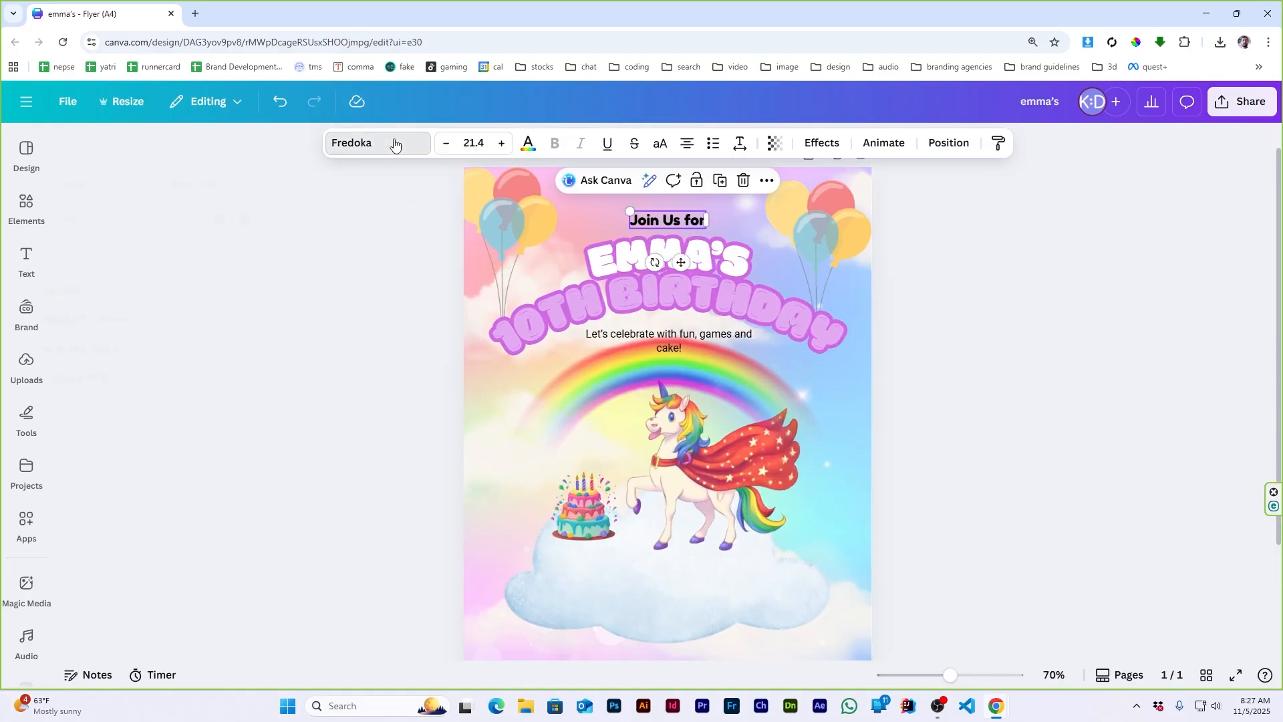
{"action": "left_click", "coordinate": [1064, 346]}
{"action": "scroll", "coordinate": [824, 436], "scroll_direction": "down", "scroll_amount": 2}
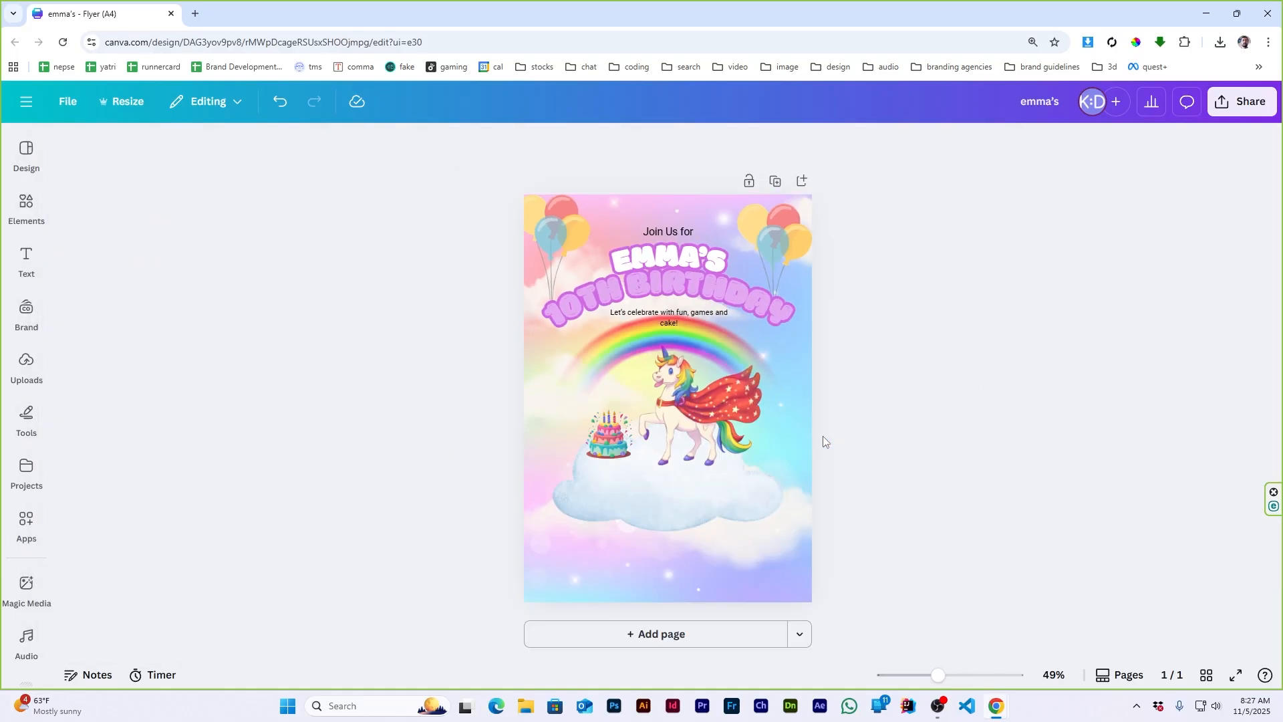
- Search the graphics for "text box" and add the orange hanging sign to the flyer
{"action": "scroll", "coordinate": [823, 435], "scroll_direction": "up", "scroll_amount": 1}
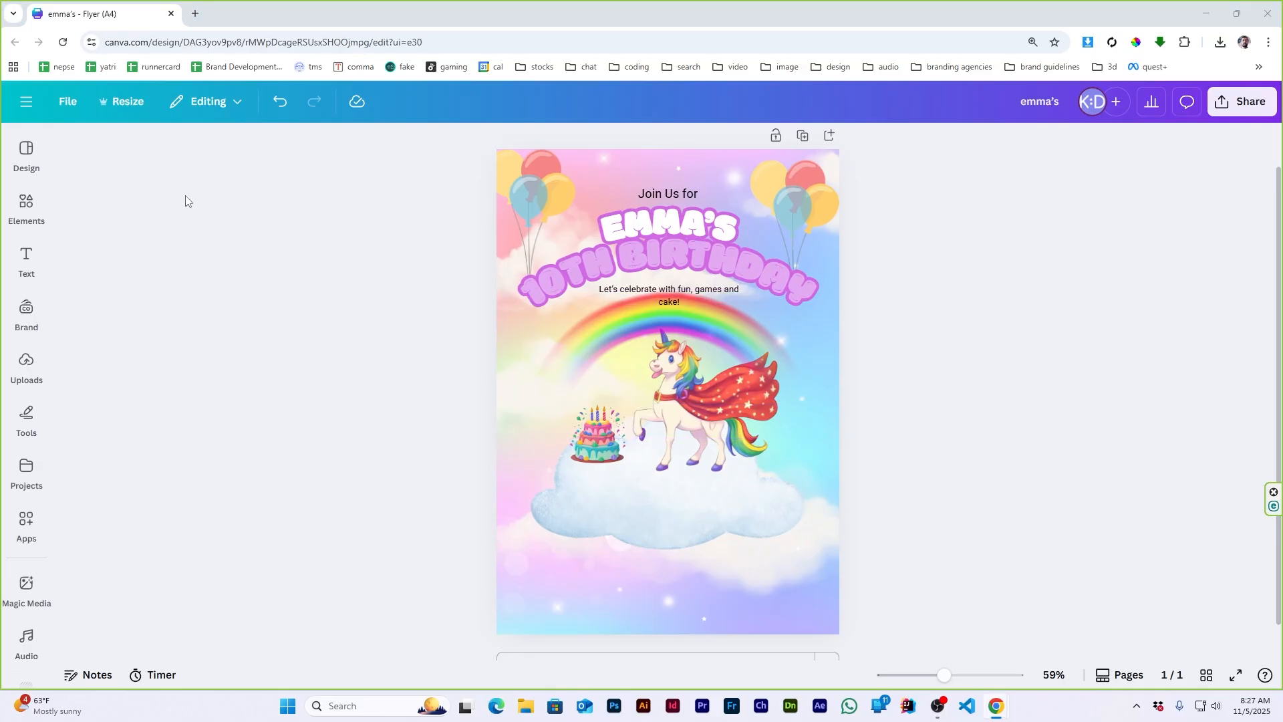
{"action": "left_click", "coordinate": [26, 206]}
{"action": "left_click", "coordinate": [205, 161]}
{"action": "type", "text": "text box"}
{"action": "key", "text": "Return"}
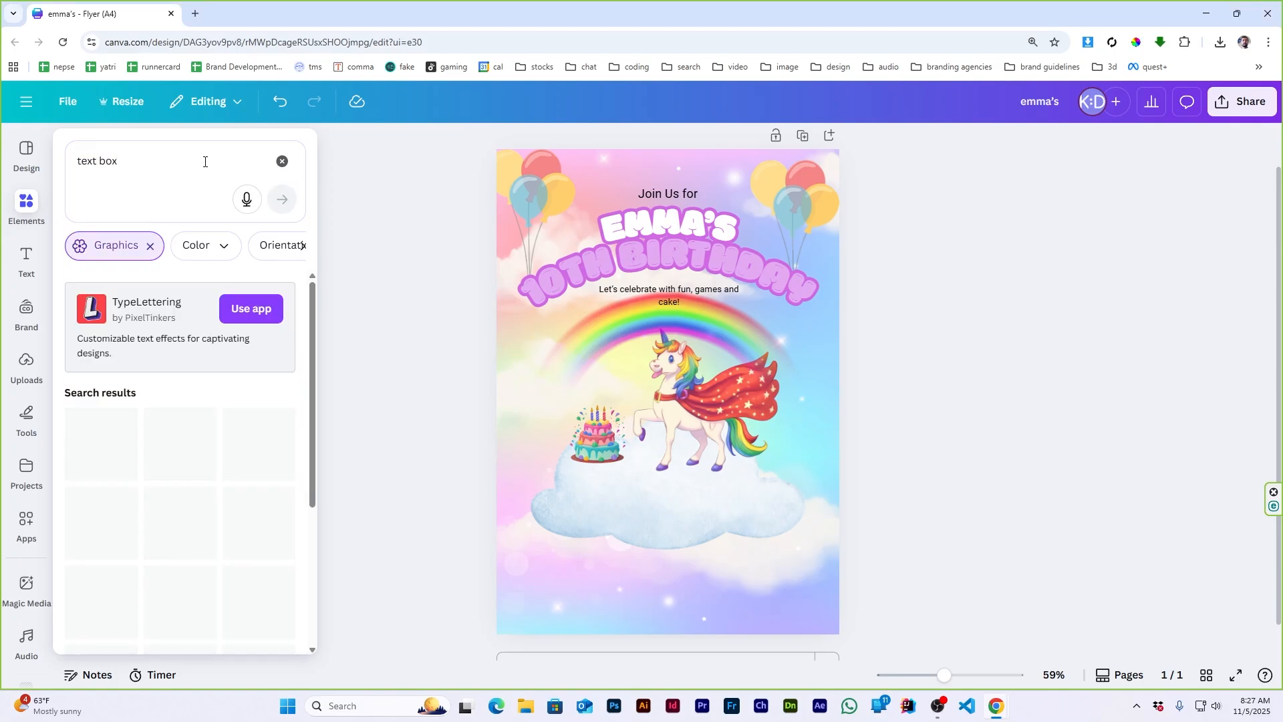
{"action": "scroll", "coordinate": [153, 403], "scroll_direction": "down", "scroll_amount": 2}
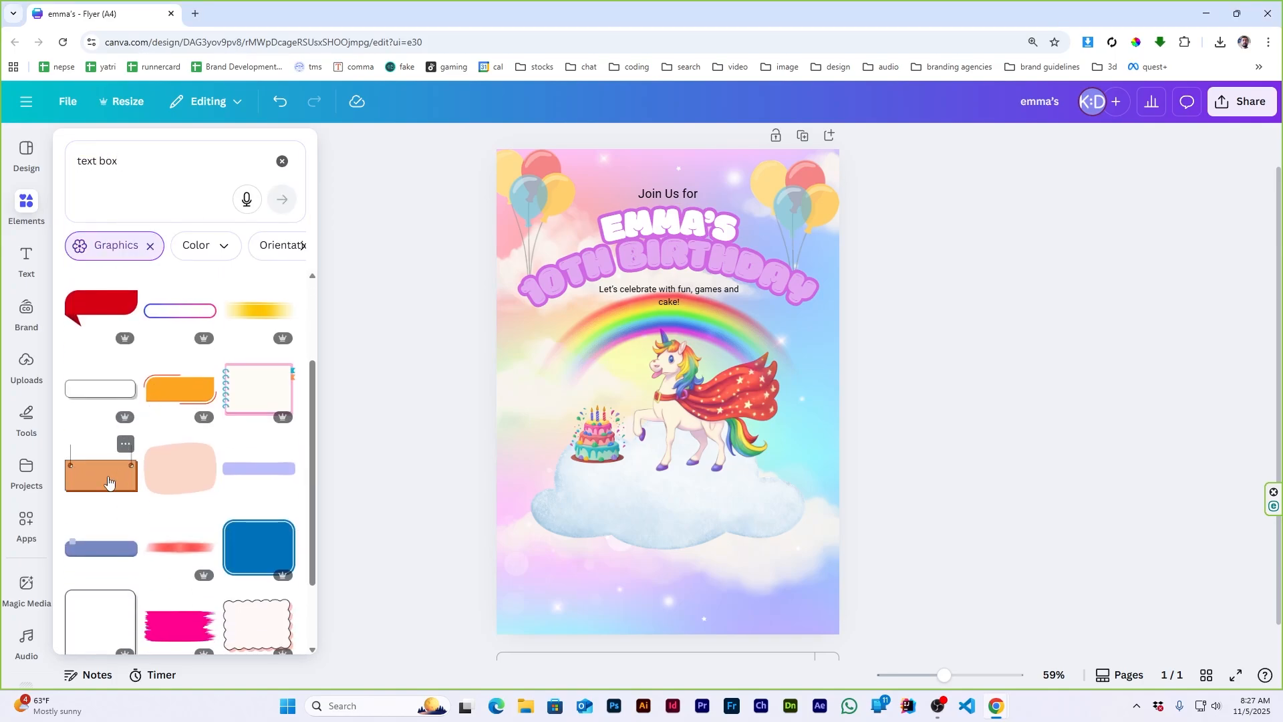
{"action": "left_click", "coordinate": [110, 482]}
- Shrink the hanging sign and centre it below the cloud so its strings meet the cloud's lower edge
{"action": "left_click_drag", "start_coordinate": [698, 401], "coordinate": [710, 566]}
{"action": "left_click_drag", "start_coordinate": [814, 479], "coordinate": [695, 552]}
{"action": "left_click_drag", "start_coordinate": [597, 598], "coordinate": [649, 576]}
{"action": "left_click", "coordinate": [1023, 514]}
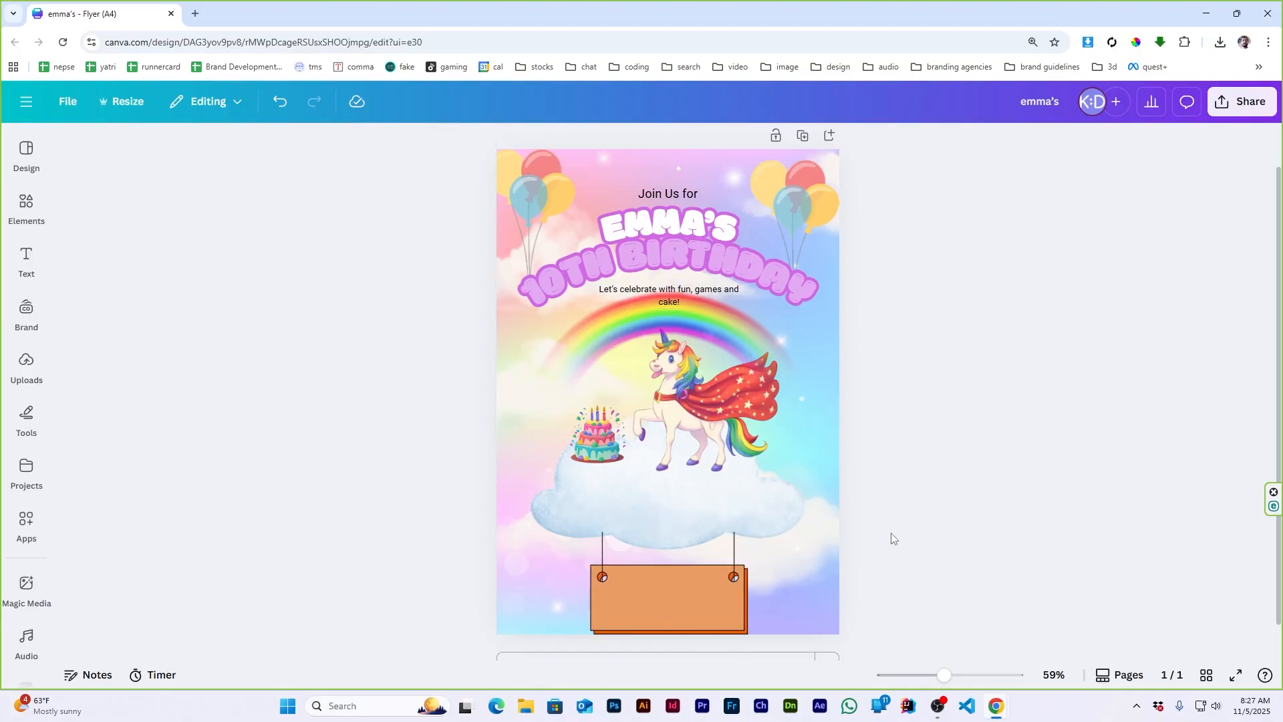
{"action": "left_click_drag", "start_coordinate": [668, 528], "coordinate": [668, 510]}
{"action": "left_click", "coordinate": [858, 583]}
{"action": "mouse_move", "coordinate": [668, 607]}
{"action": "left_mouse_down"}
{"action": "mouse_move", "coordinate": [668, 581]}
{"action": "mouse_move", "coordinate": [669, 595]}
{"action": "left_mouse_up"}
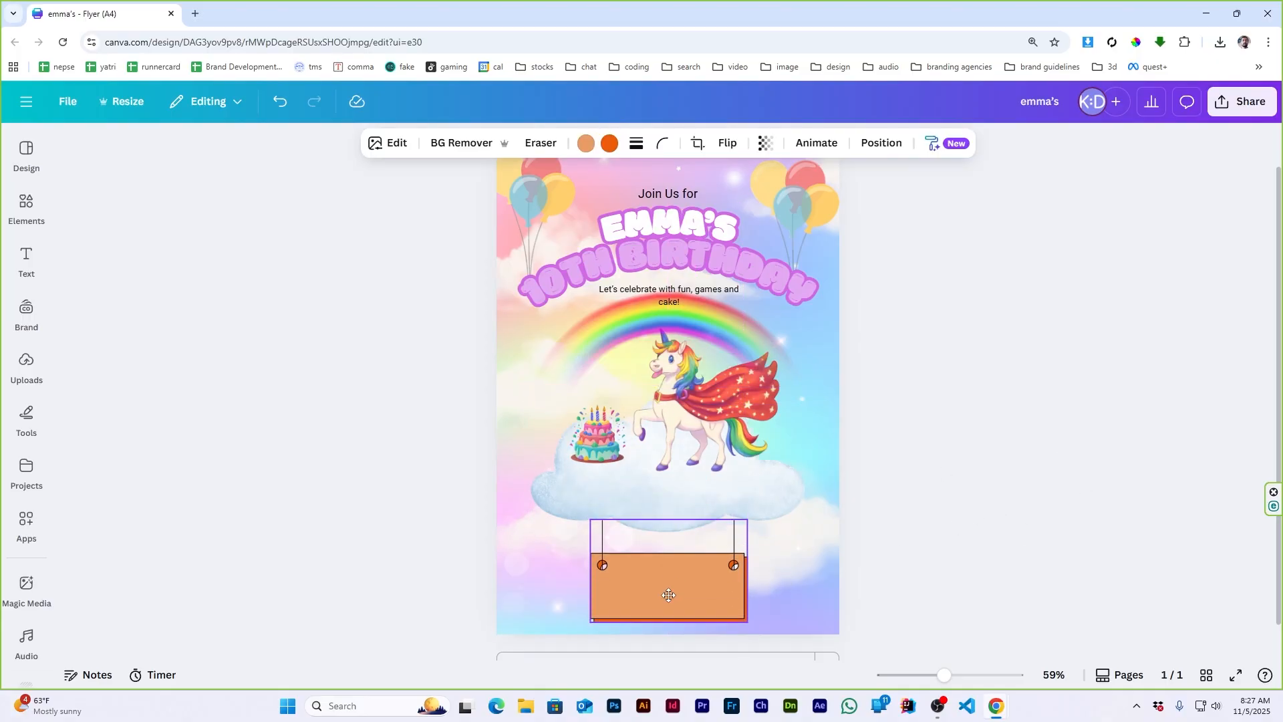
{"action": "left_click", "coordinate": [977, 574]}
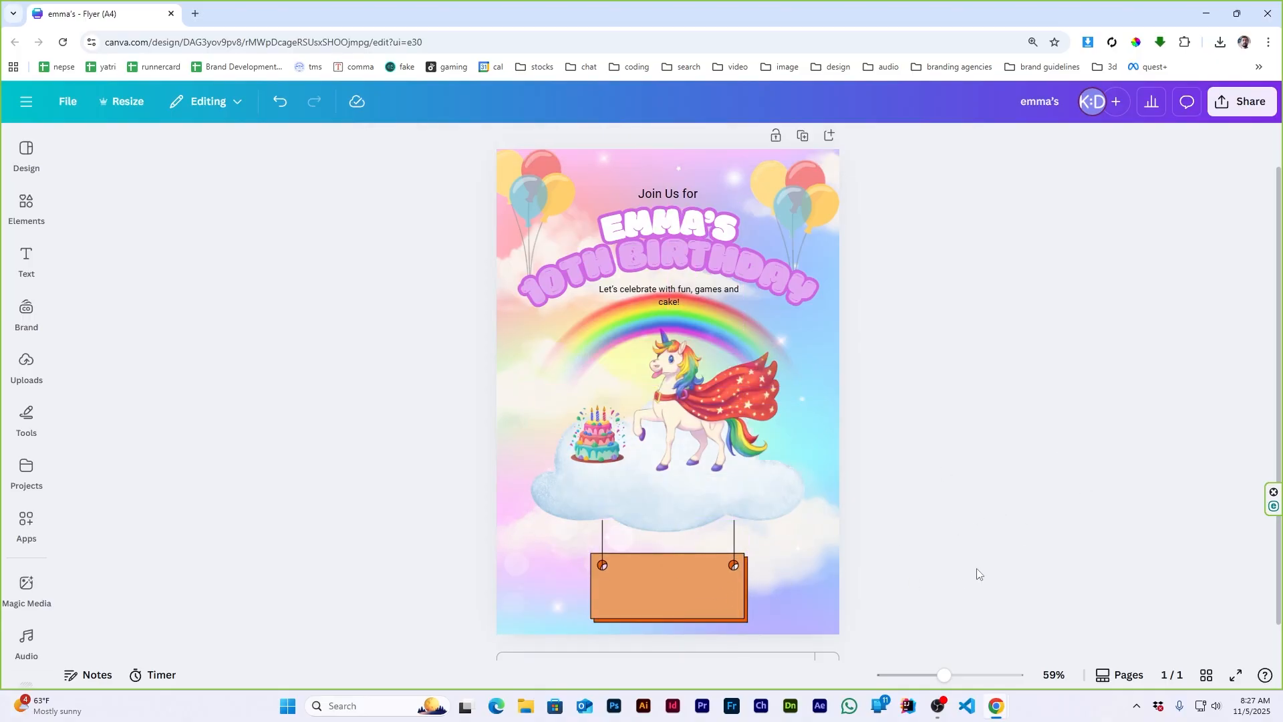
- Transfer the illustration style of the artwork above onto the orange hanging sign
{"action": "left_click", "coordinate": [667, 611]}
{"action": "left_click", "coordinate": [727, 383]}
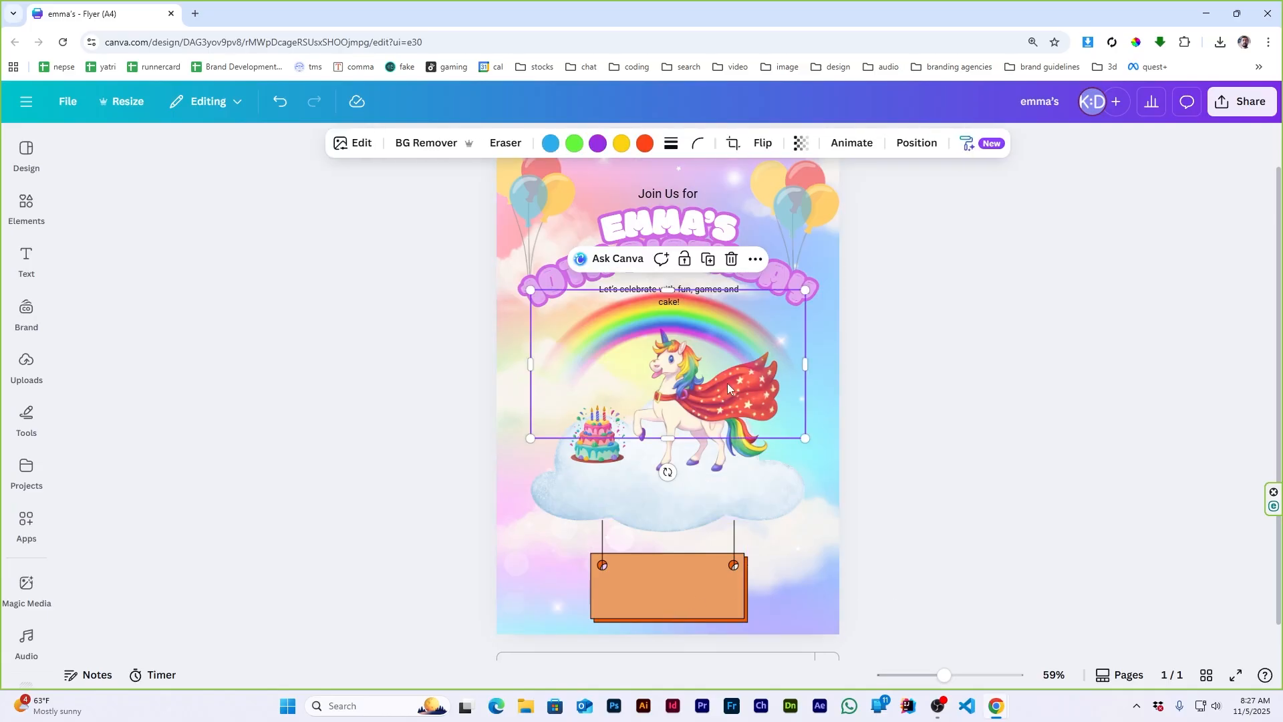
{"action": "left_click", "coordinate": [752, 469]}
{"action": "left_click", "coordinate": [971, 147]}
{"action": "left_click", "coordinate": [688, 592]}
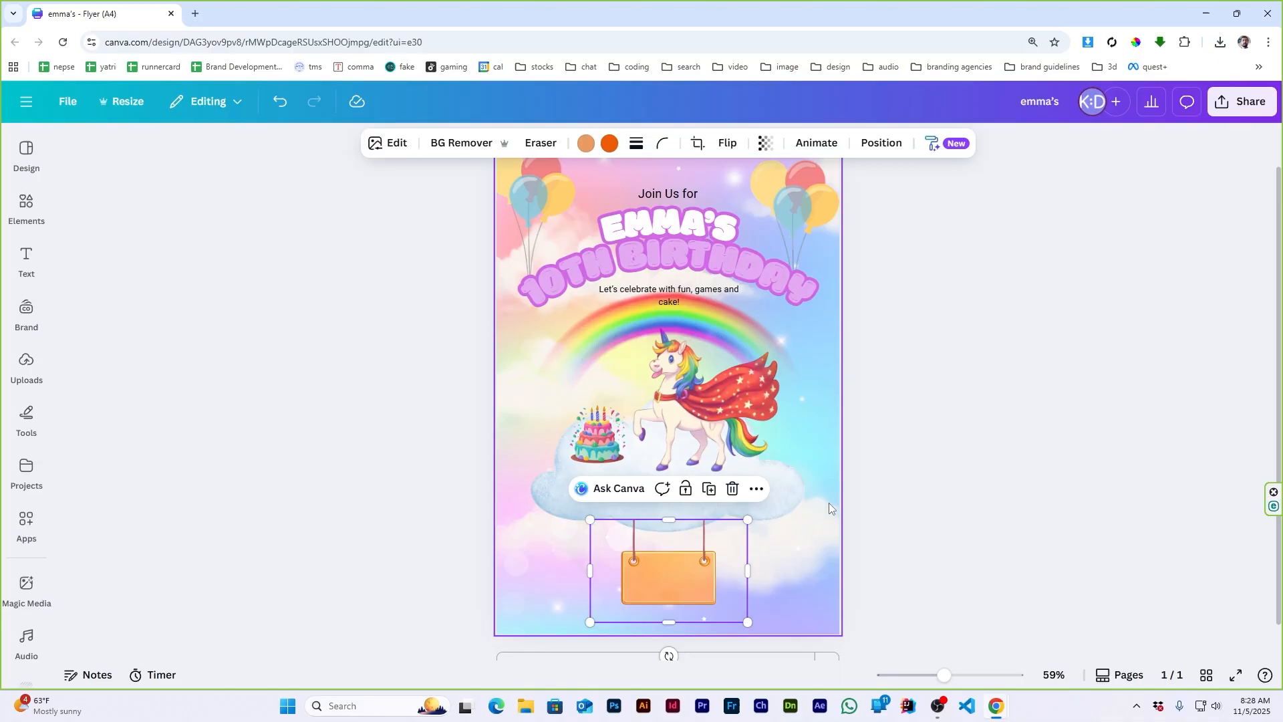
- Enlarge the restyled hanging sign slightly and centre it horizontally under the cloud
{"action": "left_click", "coordinate": [975, 523]}
{"action": "left_click", "coordinate": [689, 600]}
{"action": "left_click_drag", "start_coordinate": [748, 519], "coordinate": [771, 504]}
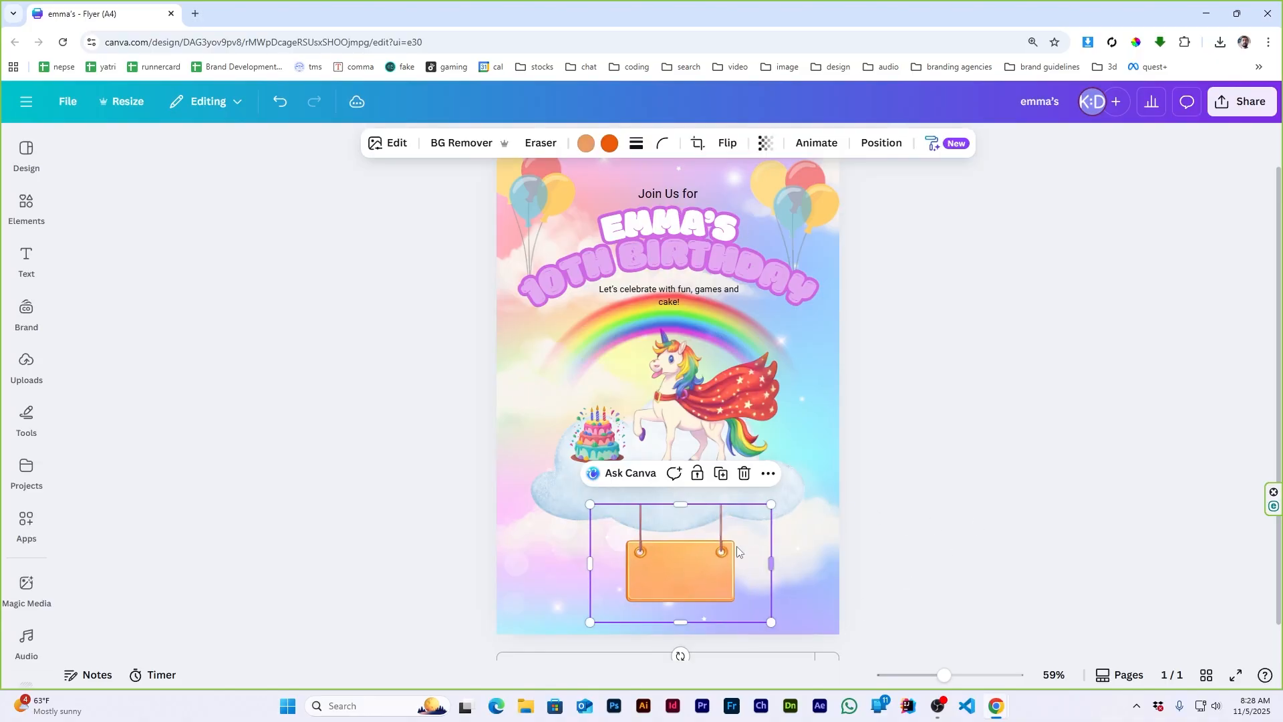
{"action": "left_click_drag", "start_coordinate": [693, 571], "coordinate": [679, 572]}
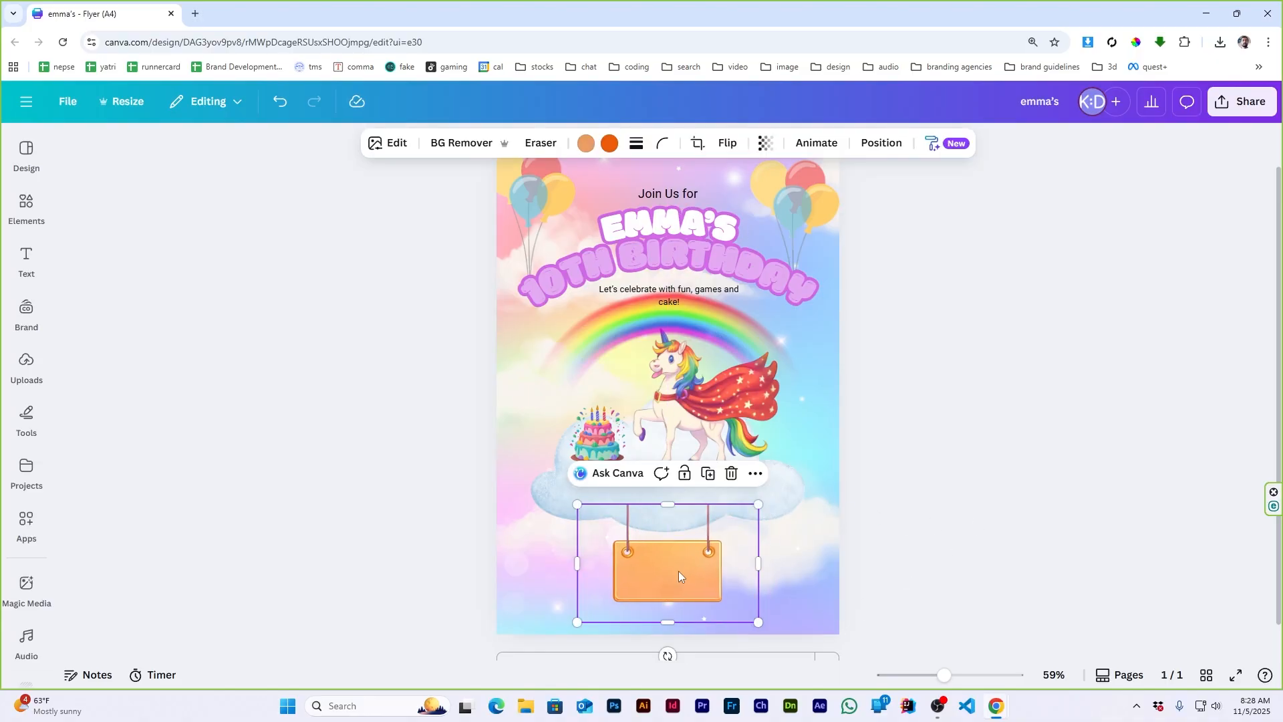
{"action": "left_click", "coordinate": [885, 582]}
- Duplicate the celebration line onto the top of the hanging sign and change the copy's text to "Event Details"
{"action": "scroll", "coordinate": [702, 574], "scroll_direction": "up", "scroll_amount": 3}
{"action": "scroll", "coordinate": [611, 495], "scroll_direction": "up", "scroll_amount": 3}
{"action": "scroll", "coordinate": [611, 495], "scroll_direction": "down", "scroll_amount": 2}
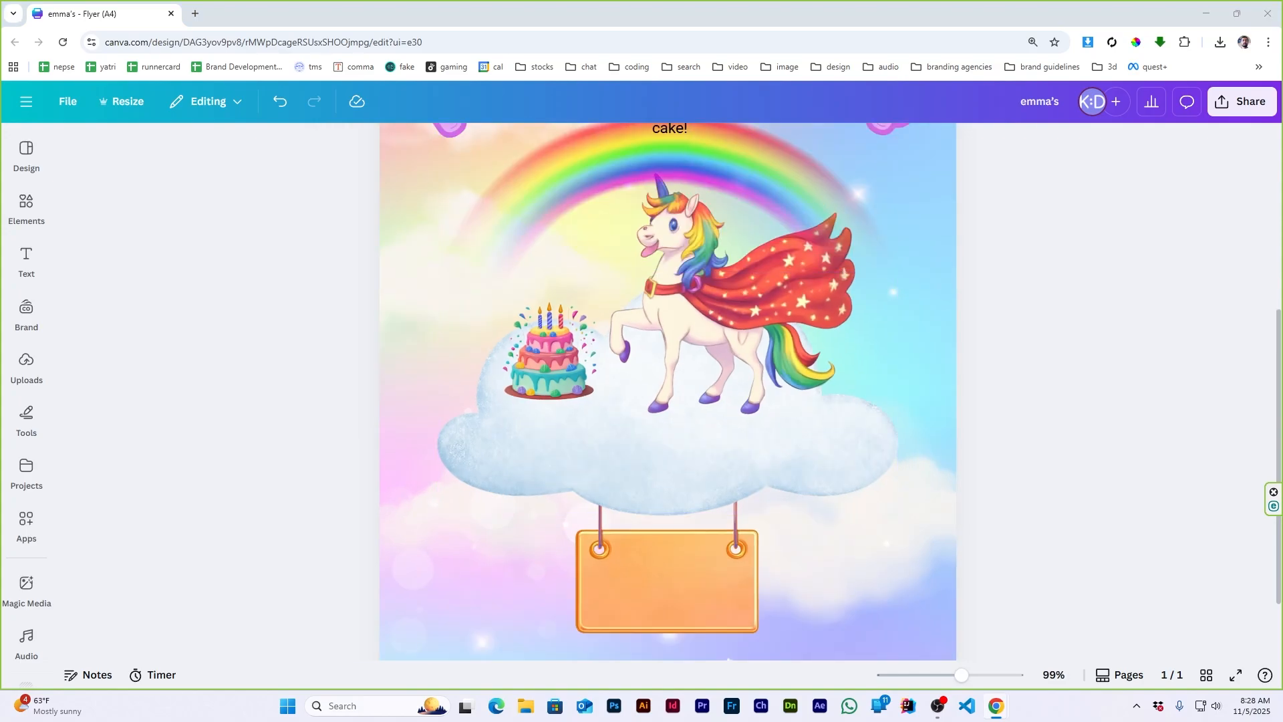
{"action": "scroll", "coordinate": [702, 300], "scroll_direction": "up", "scroll_amount": 2}
{"action": "left_click_drag", "start_coordinate": [720, 256], "coordinate": [712, 634], "text": "alt"}
{"action": "scroll", "coordinate": [702, 601], "scroll_direction": "down", "scroll_amount": 2}
{"action": "double_click", "coordinate": [670, 559]}
{"action": "left_click_drag", "start_coordinate": [669, 485], "coordinate": [677, 549]}
{"action": "type", "text": "Event Details"}
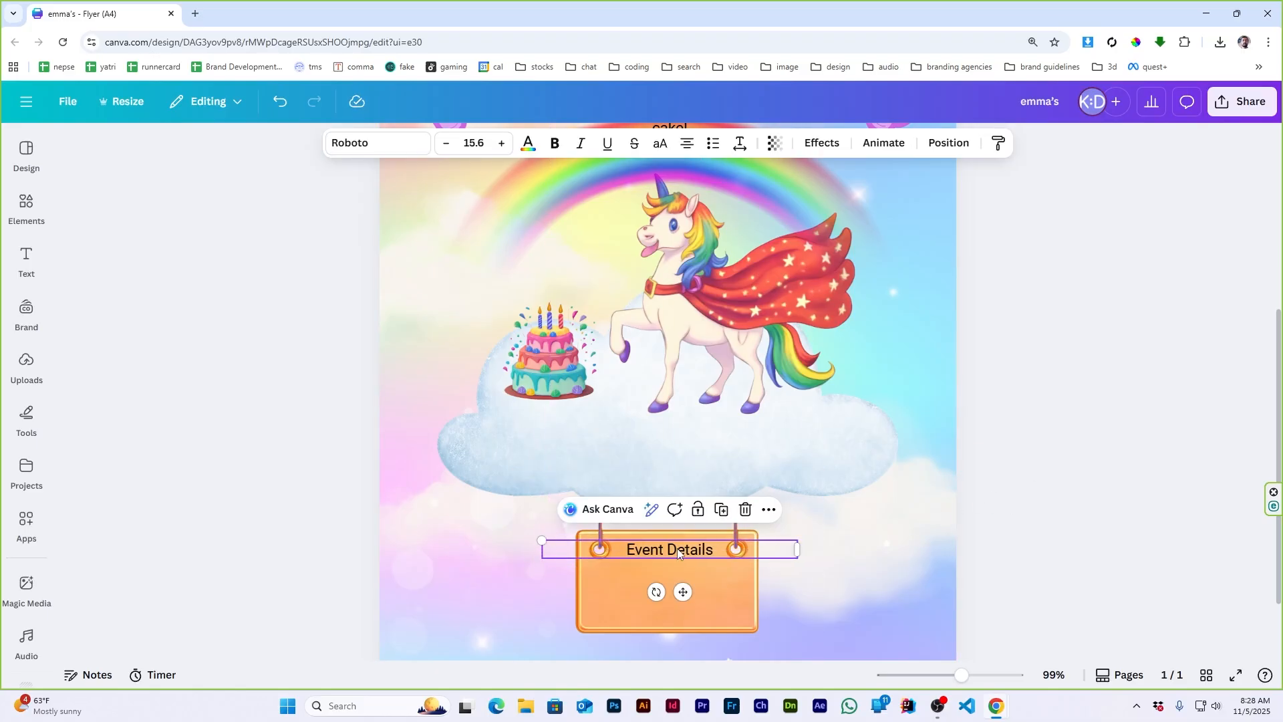
- Duplicate the "Event Details" text below and replace it with "Date: March 15, 2025", "Time: 3:00 PM - 7:00 PM" and "Venue: Rainbow Playhouse"
{"action": "key", "text": "ctrl+d"}
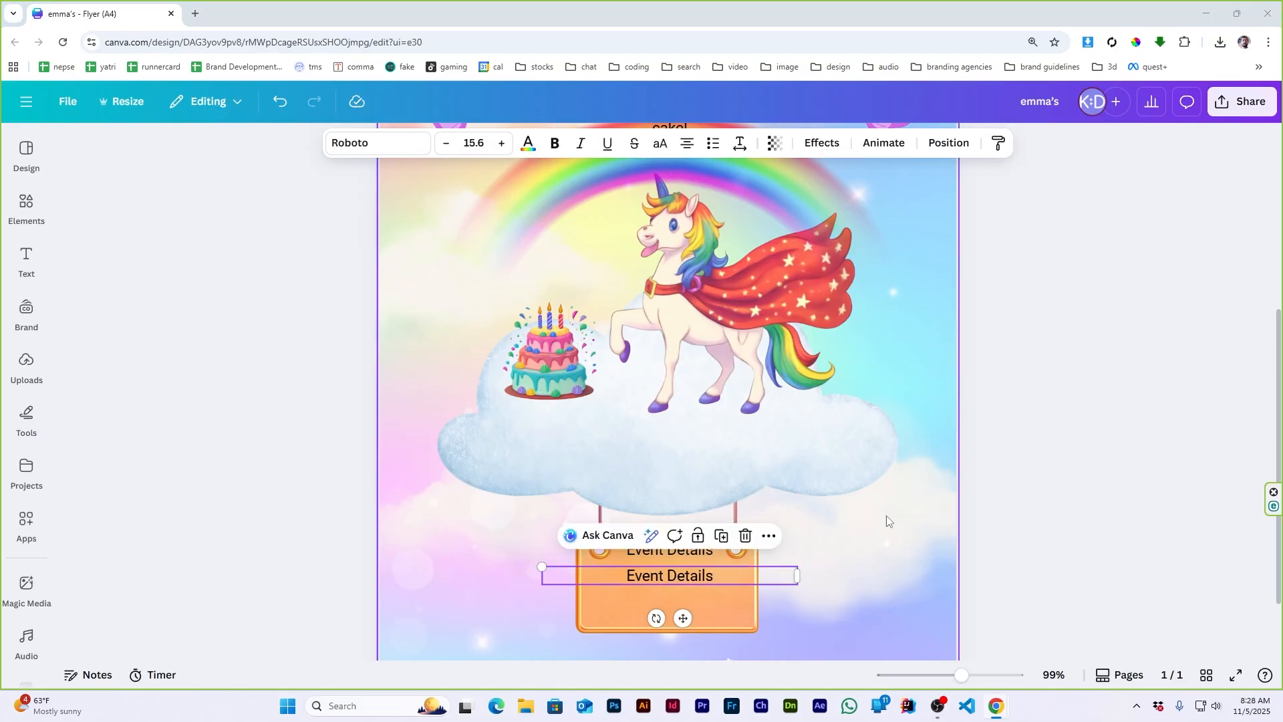
{"action": "double_click", "coordinate": [670, 576]}
{"action": "key", "text": "ctrl+v"}
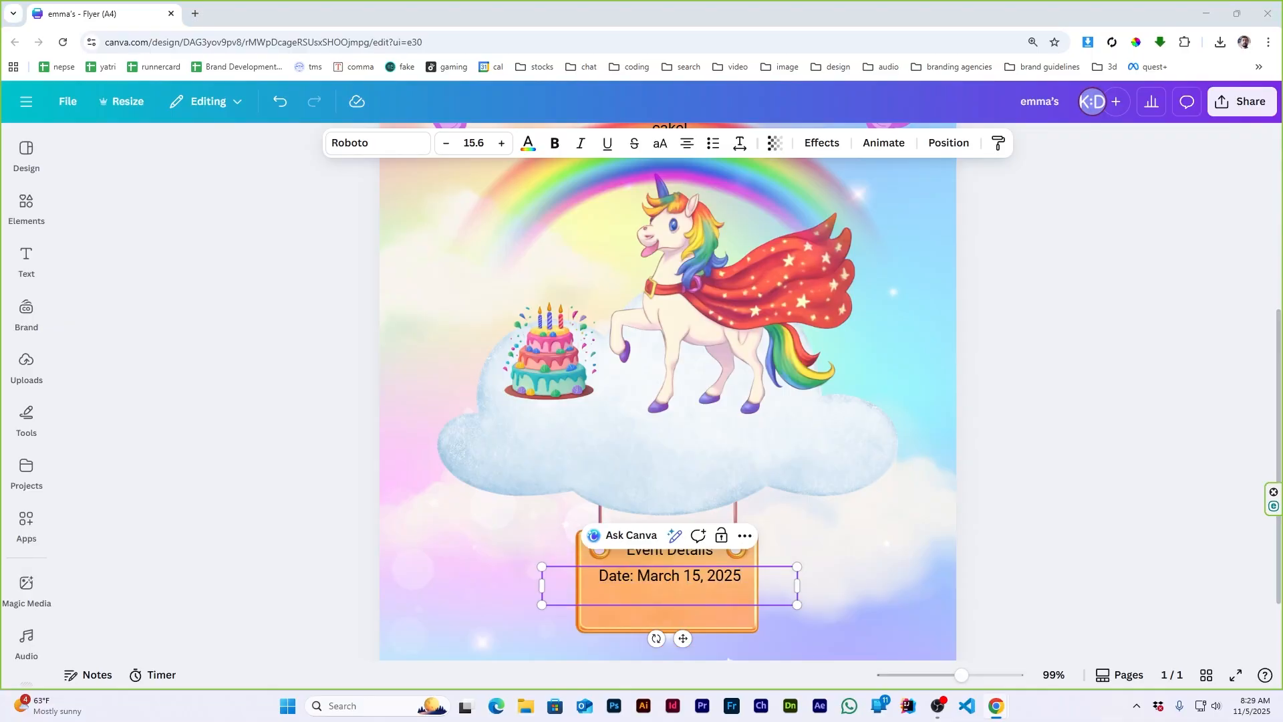
{"action": "key", "text": "Escape"}
{"action": "left_click", "coordinate": [651, 593]}
{"action": "key", "text": "ctrl+v"}
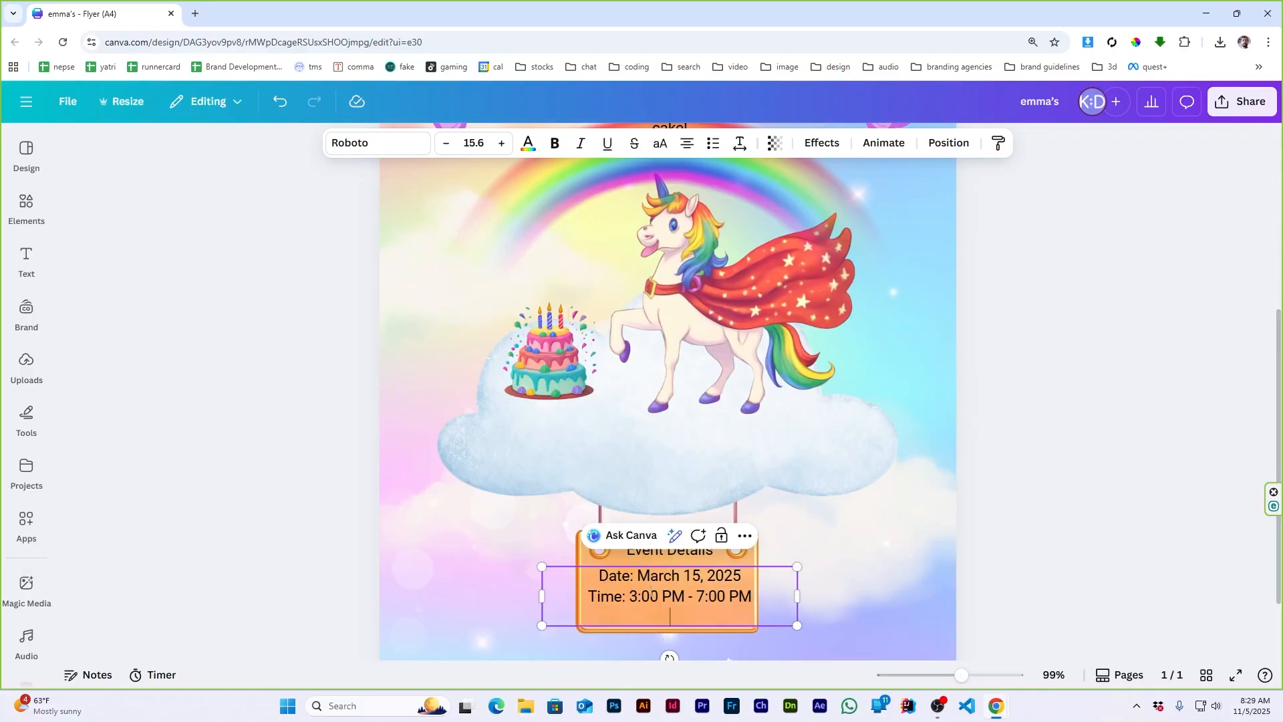
{"action": "key", "text": "Escape"}
{"action": "left_click", "coordinate": [652, 615]}
- Shrink the date, time and venue text to fit the sign and make the "Event Details" heading bold
{"action": "left_click", "coordinate": [1067, 567]}
{"action": "left_click", "coordinate": [699, 596]}
{"action": "mouse_move", "coordinate": [797, 567]}
{"action": "left_mouse_down"}
{"action": "mouse_move", "coordinate": [765, 574]}
{"action": "mouse_move", "coordinate": [805, 576]}
{"action": "left_mouse_up"}
{"action": "left_click", "coordinate": [1080, 541]}
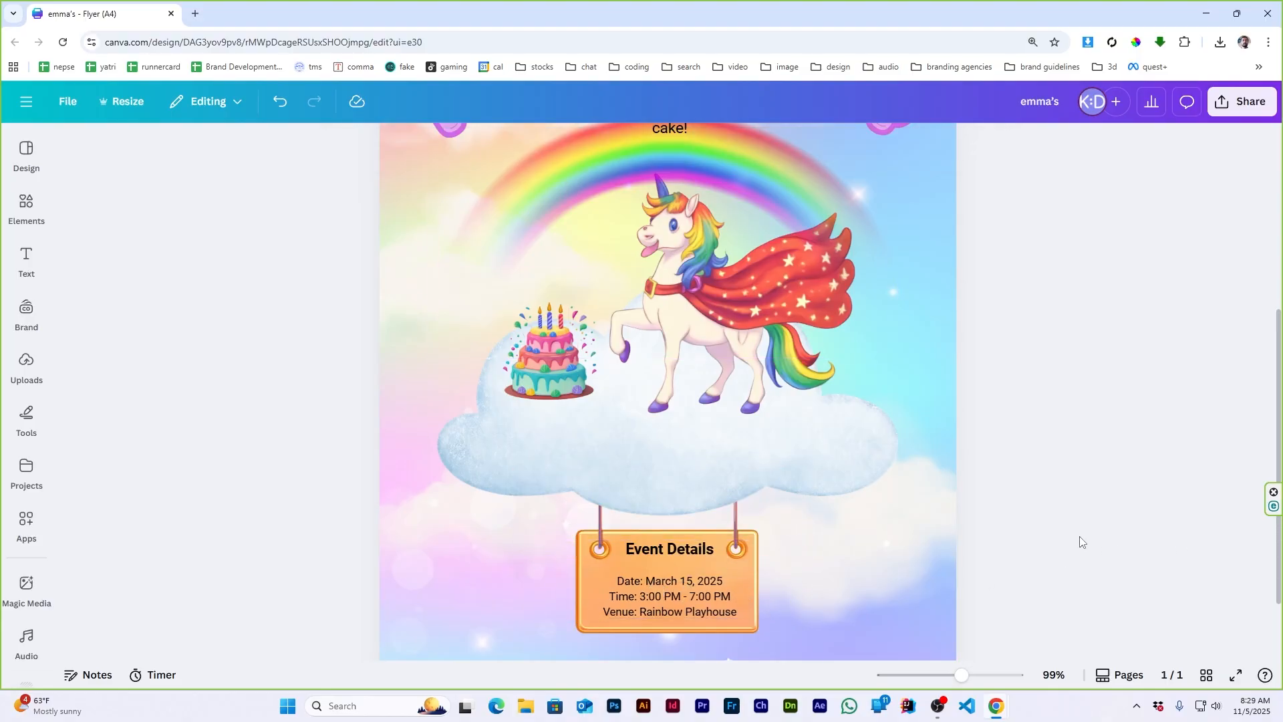
- Nudge the date, time and venue text up closer to the "Event Details" heading
{"action": "scroll", "coordinate": [1081, 542], "scroll_direction": "down", "scroll_amount": 3}
{"action": "scroll", "coordinate": [667, 561], "scroll_direction": "up", "scroll_amount": 3}
{"action": "left_click_drag", "start_coordinate": [670, 583], "coordinate": [670, 575]}
{"action": "left_click", "coordinate": [871, 544]}
{"action": "scroll", "coordinate": [846, 463], "scroll_direction": "down", "scroll_amount": 3}
{"action": "scroll", "coordinate": [845, 463], "scroll_direction": "up", "scroll_amount": 2}
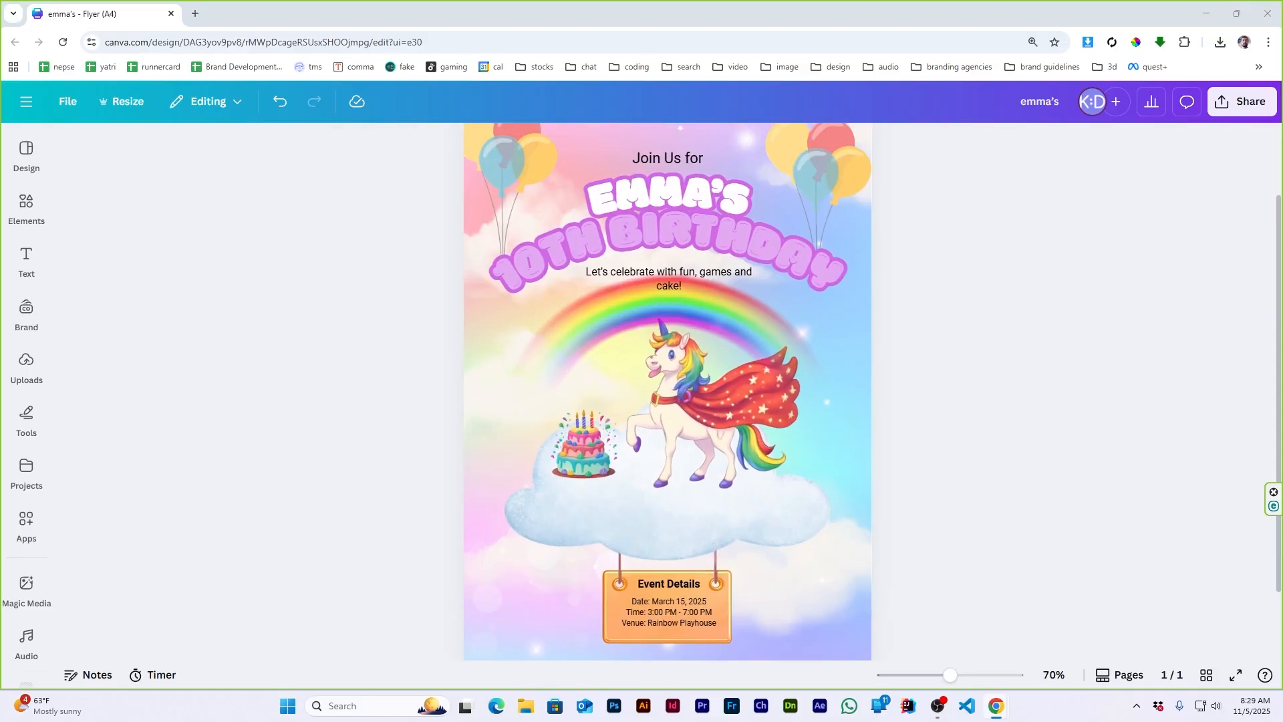
{"action": "scroll", "coordinate": [341, 330], "scroll_direction": "down", "scroll_amount": 1}
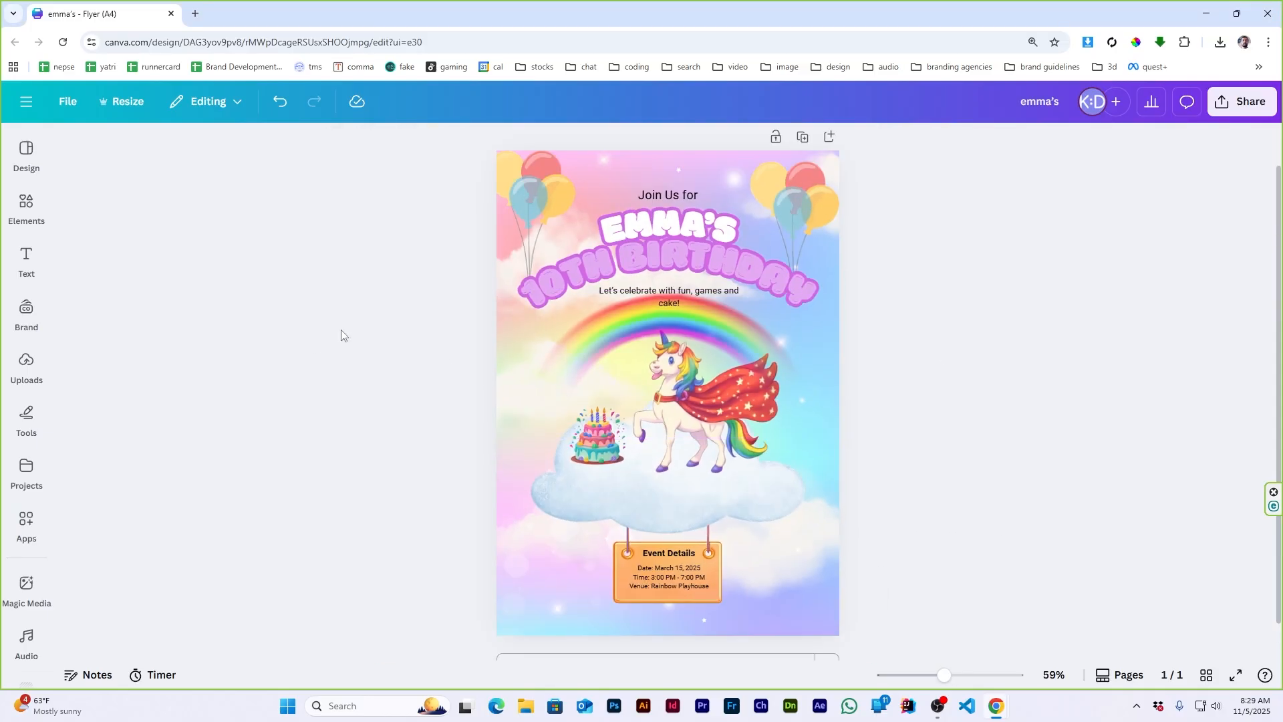
- Search the graphics for "rsvp" and browse the results
{"action": "left_click", "coordinate": [28, 204]}
{"action": "left_click", "coordinate": [177, 163]}
{"action": "type", "text": "rsvp"}
{"action": "key", "text": "Return"}
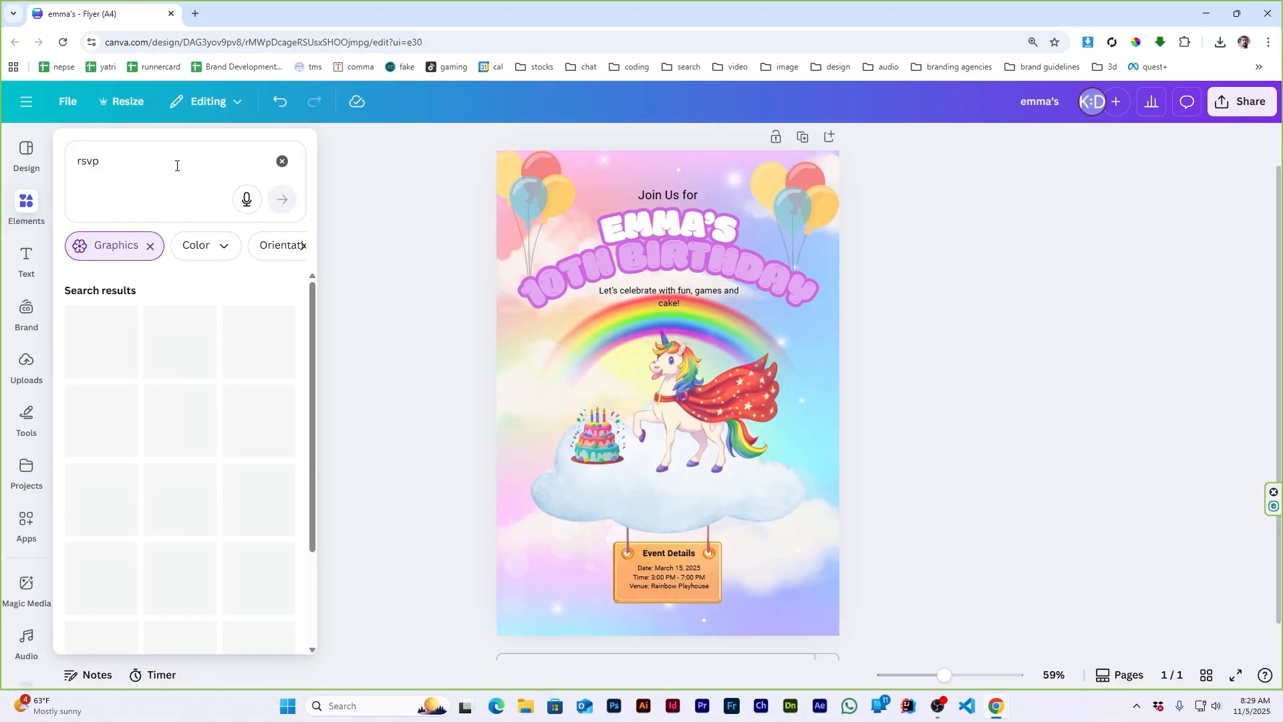
{"action": "scroll", "coordinate": [178, 401], "scroll_direction": "down", "scroll_amount": 6}
{"action": "left_click", "coordinate": [447, 427]}
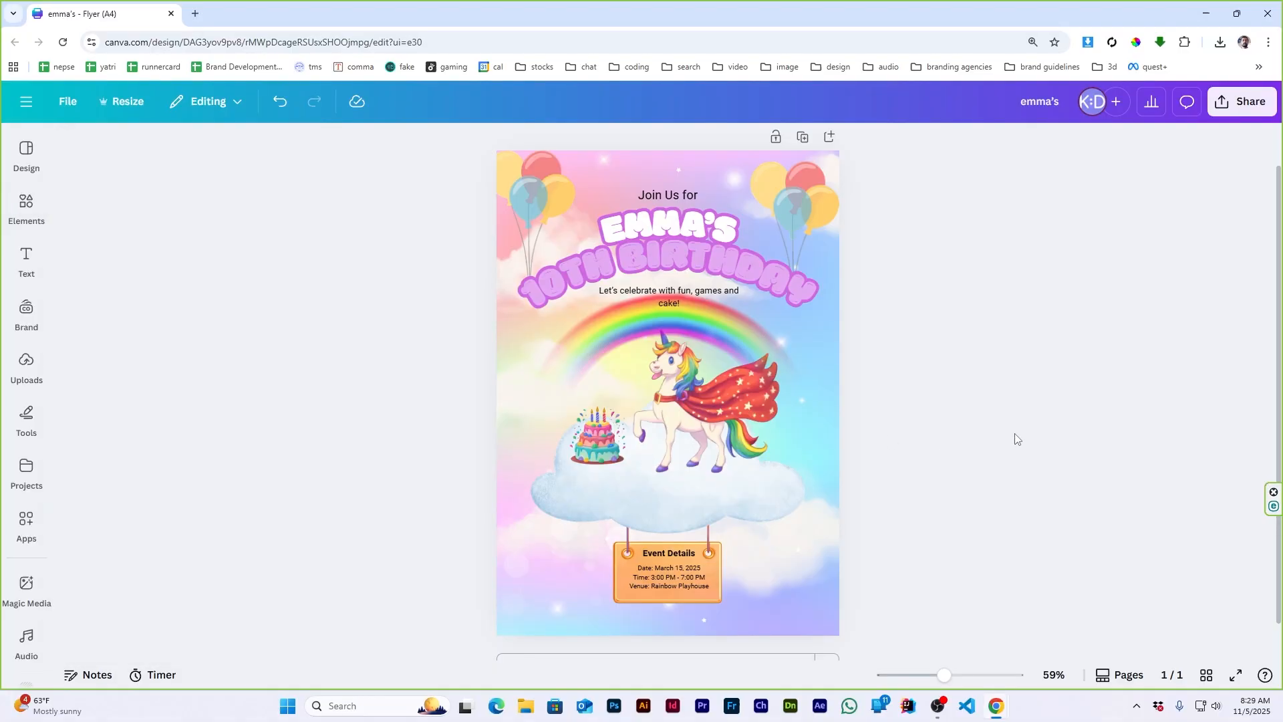
- Search the graphics for "birthday star" and place a small yellow star cluster on the cloud below the cake
{"action": "left_click", "coordinate": [27, 205]}
{"action": "left_click", "coordinate": [169, 167]}
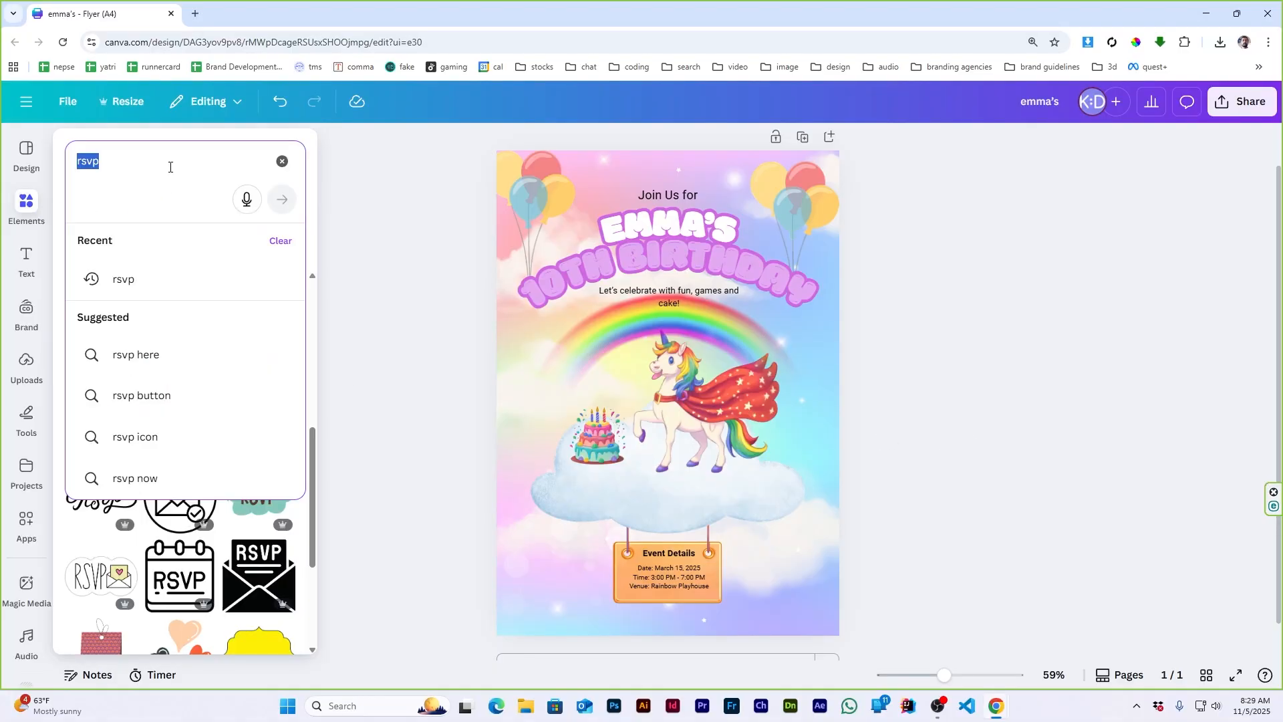
{"action": "type", "text": "birthday star"}
{"action": "key", "text": "Return"}
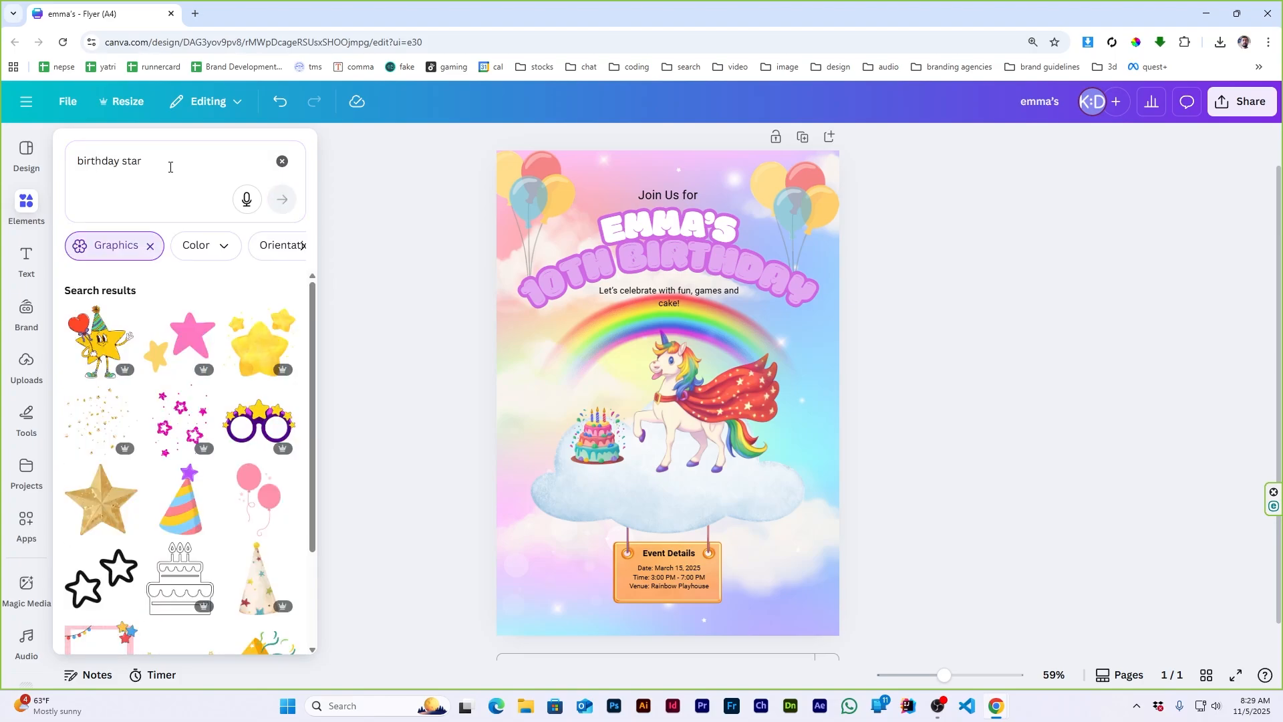
{"action": "scroll", "coordinate": [225, 527], "scroll_direction": "down", "scroll_amount": 3}
{"action": "scroll", "coordinate": [225, 527], "scroll_direction": "up", "scroll_amount": 3}
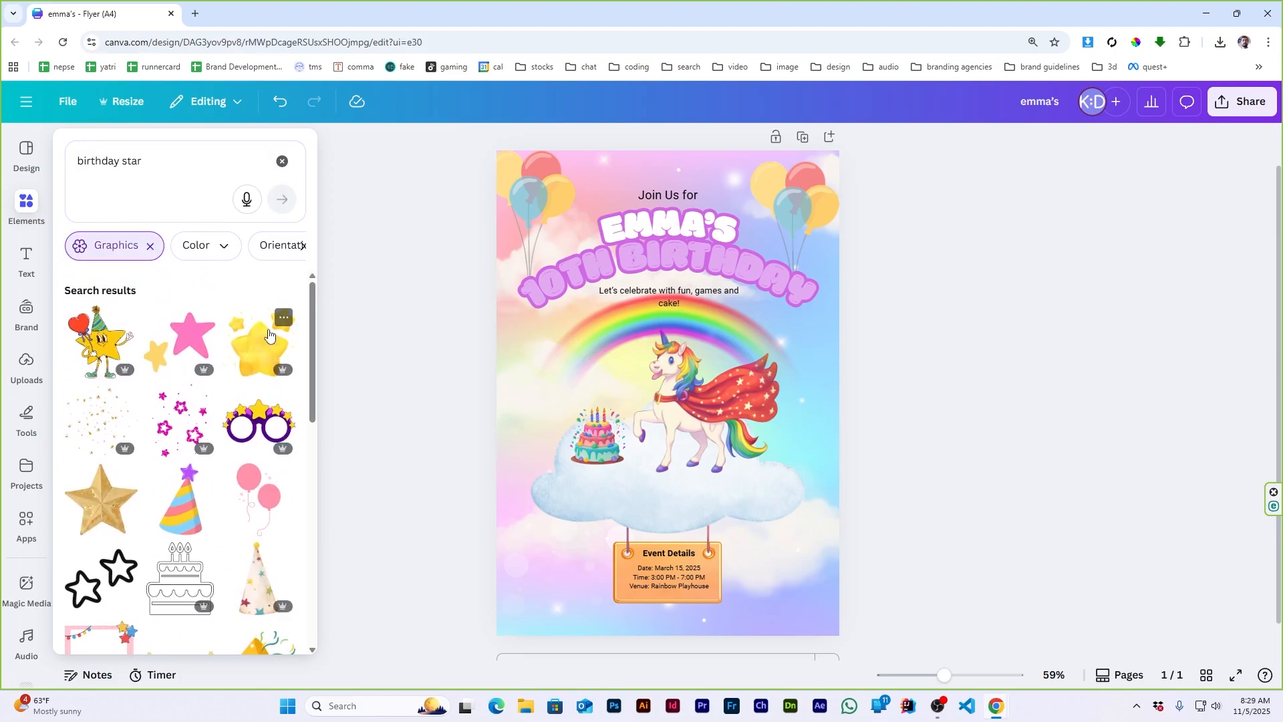
{"action": "left_click", "coordinate": [261, 343]}
{"action": "left_click_drag", "start_coordinate": [805, 254], "coordinate": [587, 476]}
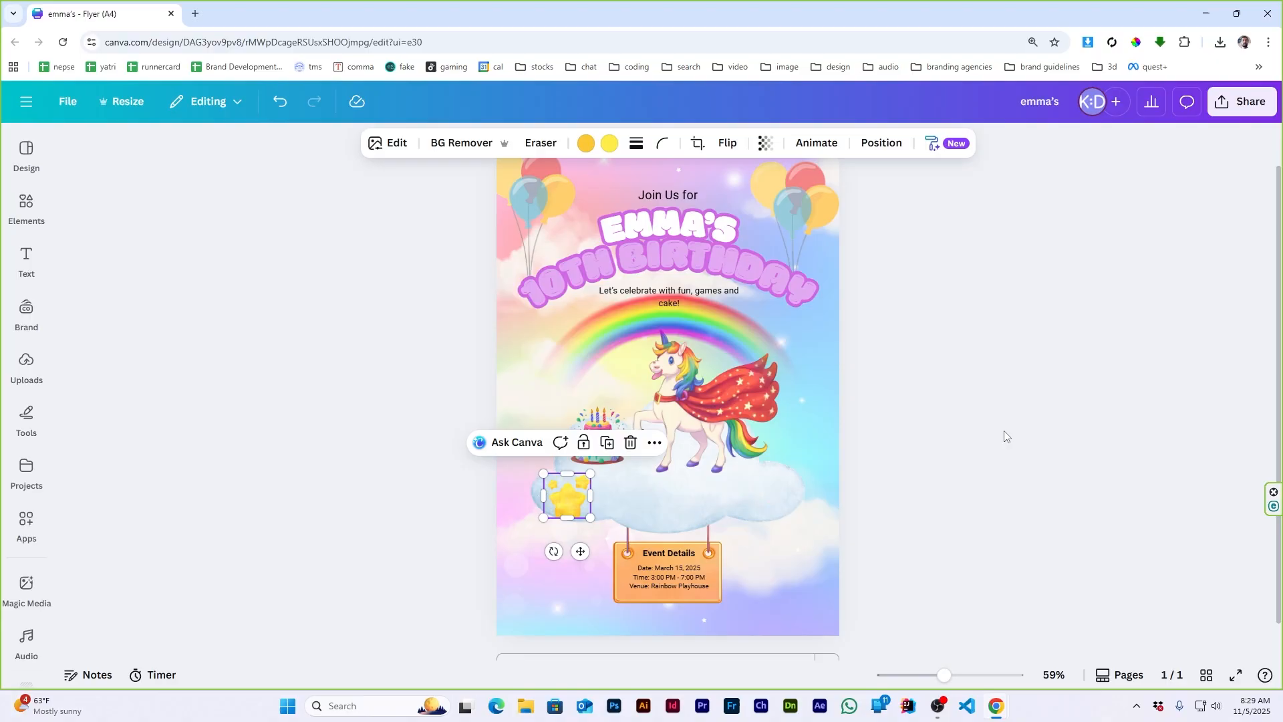
{"action": "left_click", "coordinate": [1069, 422]}
- Add the gold star graphic at a small size above the cloud's right end, beside the unicorn's tail
{"action": "left_click", "coordinate": [26, 208]}
{"action": "scroll", "coordinate": [158, 464], "scroll_direction": "down", "scroll_amount": 10}
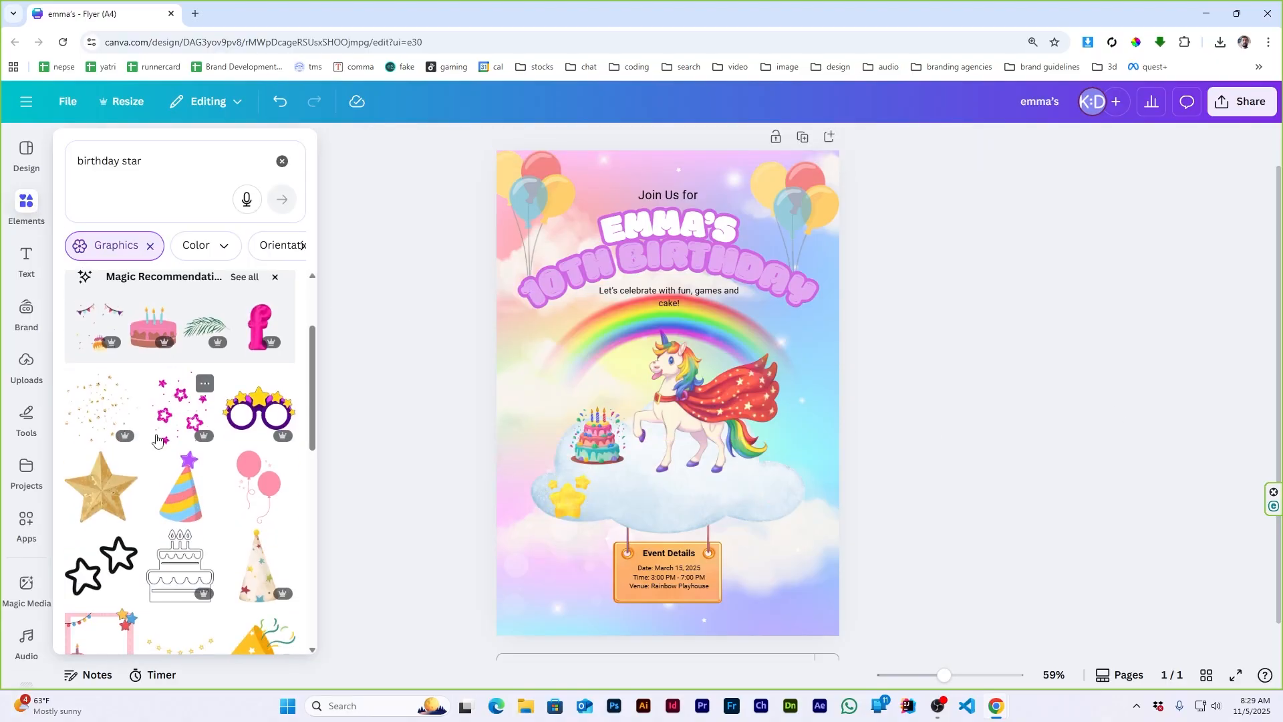
{"action": "scroll", "coordinate": [159, 466], "scroll_direction": "up", "scroll_amount": 8}
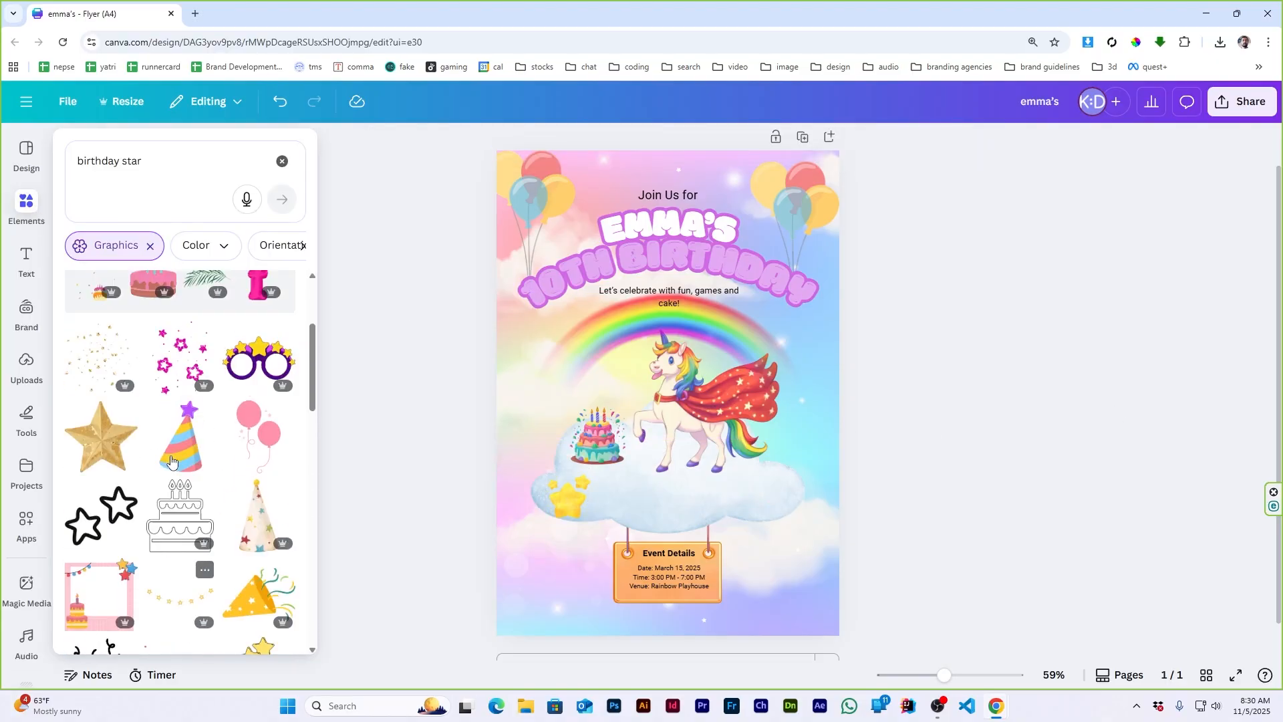
{"action": "left_click", "coordinate": [110, 456]}
{"action": "left_click_drag", "start_coordinate": [807, 258], "coordinate": [796, 453]}
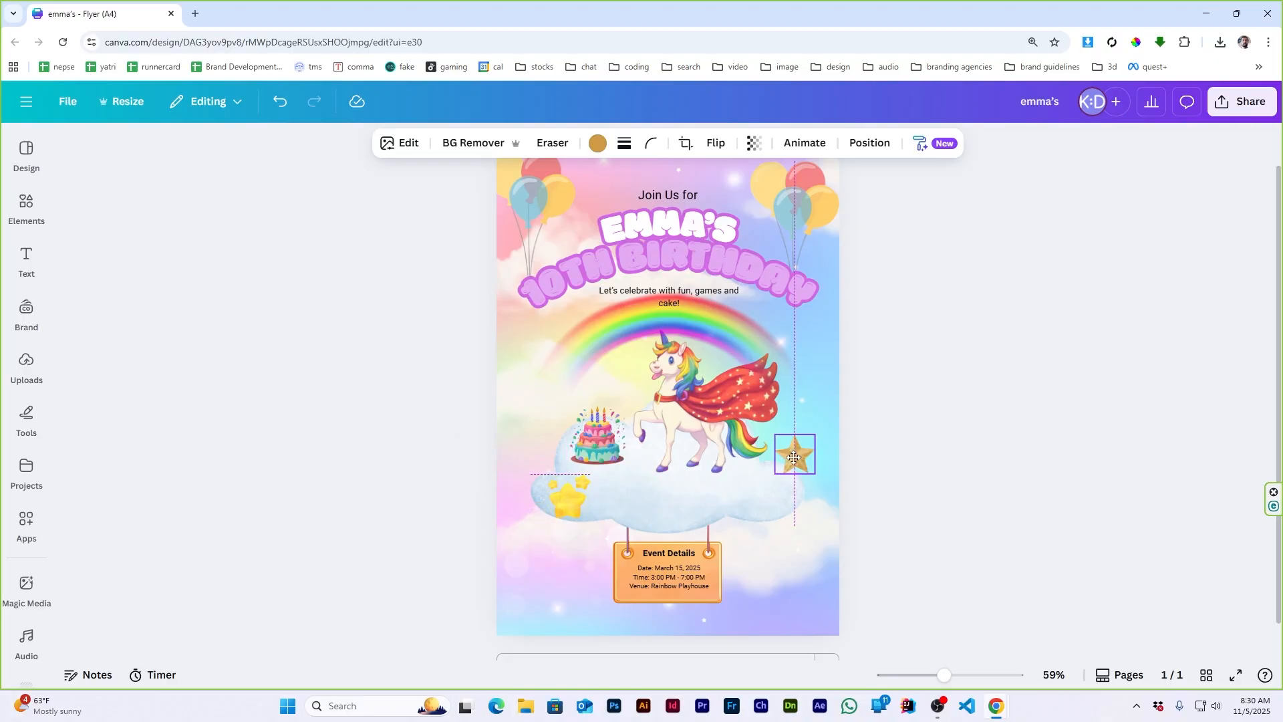
{"action": "left_click", "coordinate": [997, 423]}
- Enlarge the rainbow to slightly more than the page width and move it down clear of the celebration line
{"action": "scroll", "coordinate": [707, 375], "scroll_direction": "up", "scroll_amount": 2}
{"action": "left_click", "coordinate": [824, 281]}
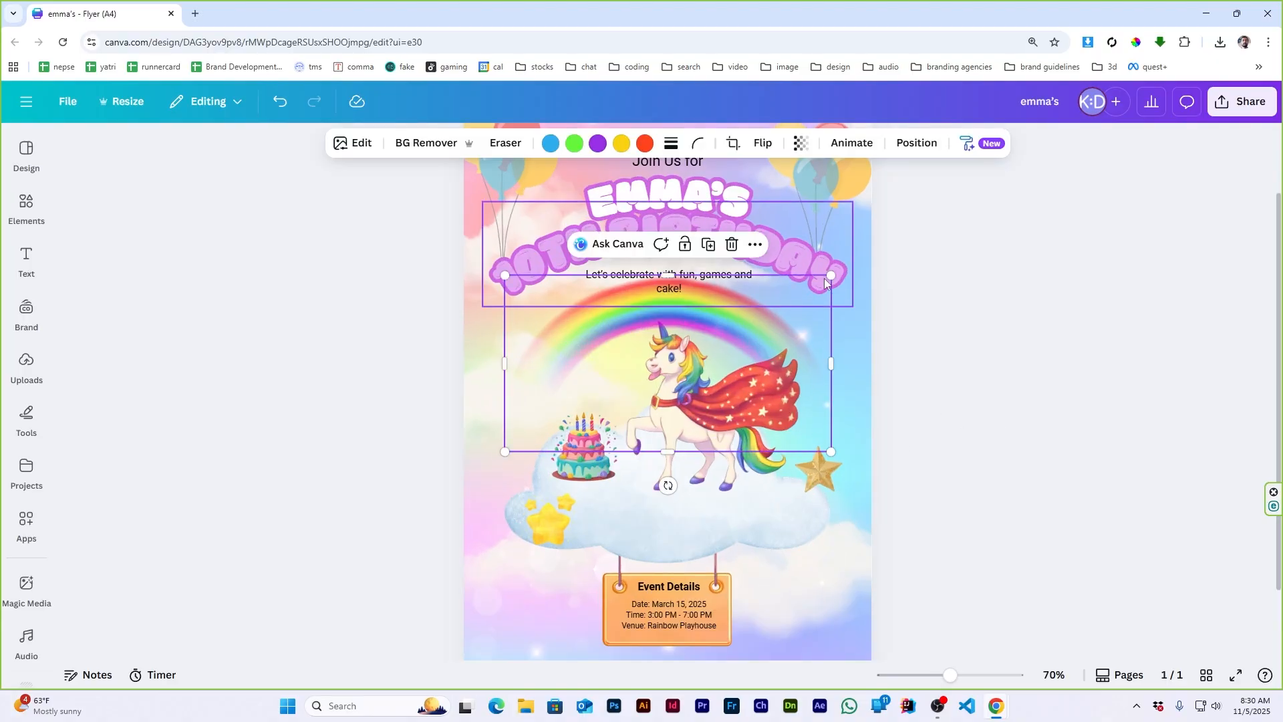
{"action": "left_click_drag", "start_coordinate": [849, 280], "coordinate": [883, 249]}
{"action": "left_click", "coordinate": [909, 512]}
{"action": "scroll", "coordinate": [909, 512], "scroll_direction": "down", "scroll_amount": 3}
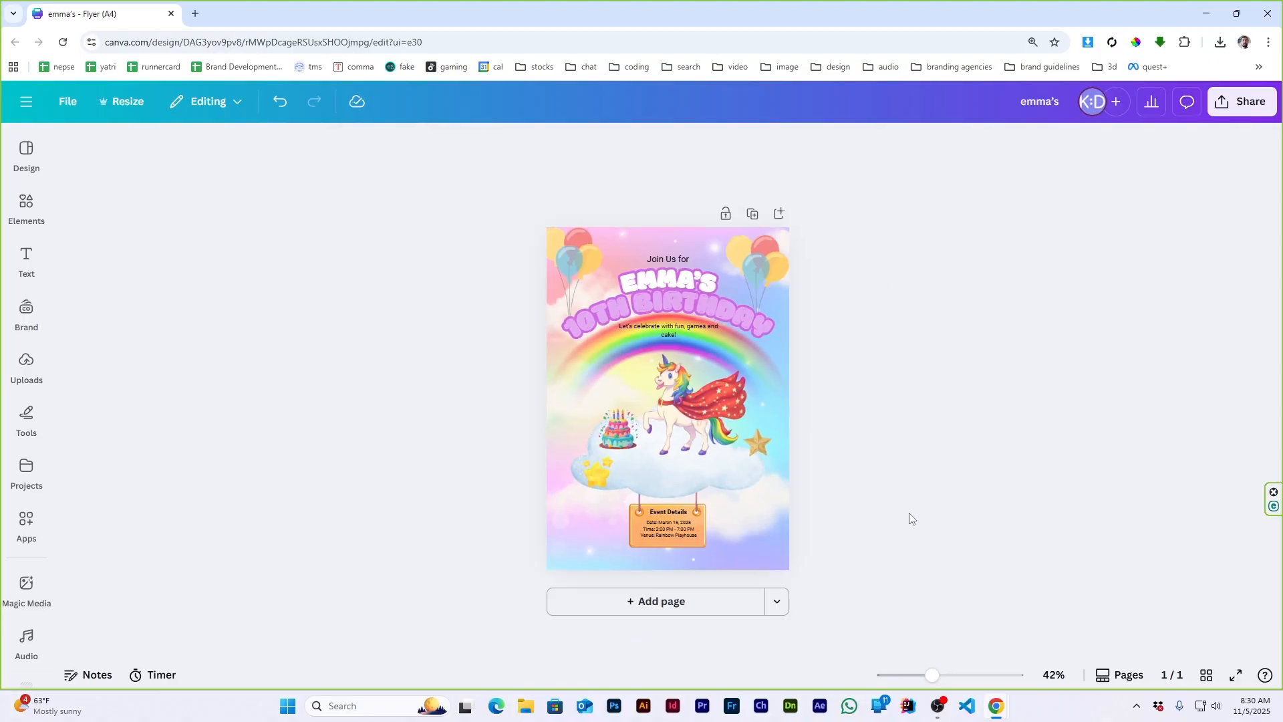
{"action": "scroll", "coordinate": [909, 512], "scroll_direction": "up", "scroll_amount": 2}
{"action": "left_click_drag", "start_coordinate": [811, 349], "coordinate": [808, 391]}
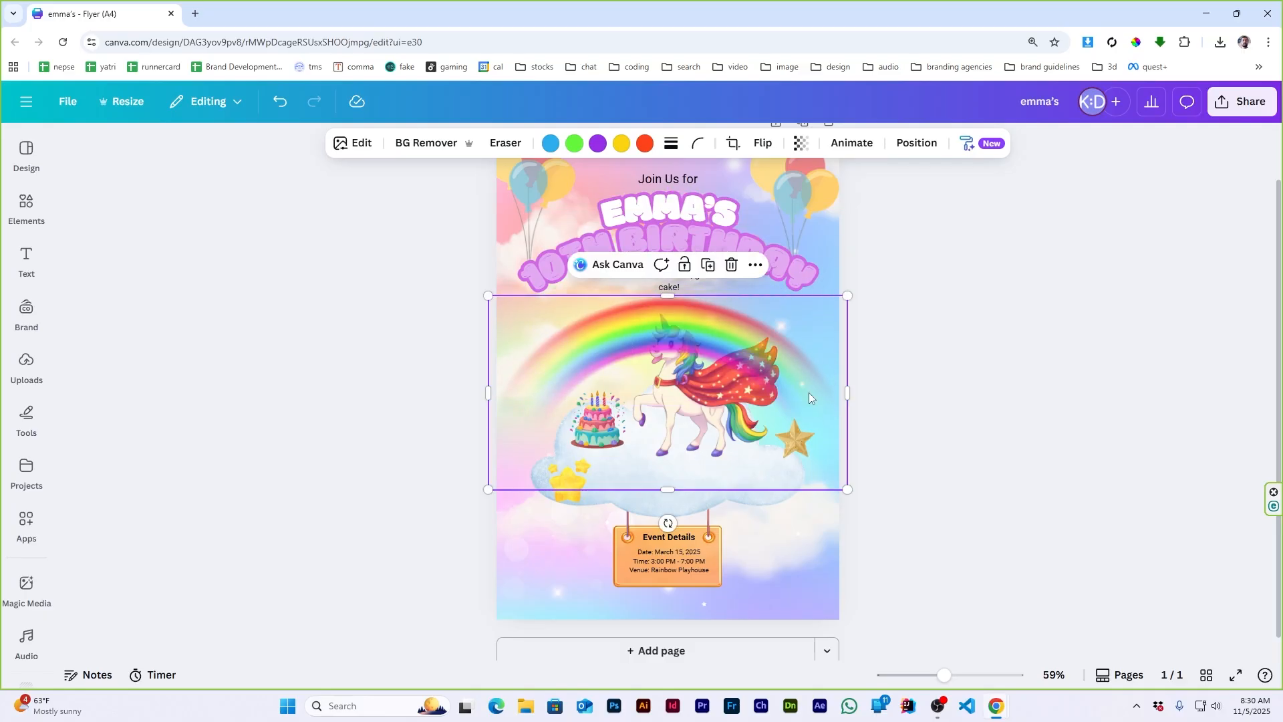
{"action": "left_click", "coordinate": [1040, 423]}
- Add two small copies of the gold star, one above the rainbow's right side and one on its left side
{"action": "scroll", "coordinate": [1040, 423], "scroll_direction": "up", "scroll_amount": 1}
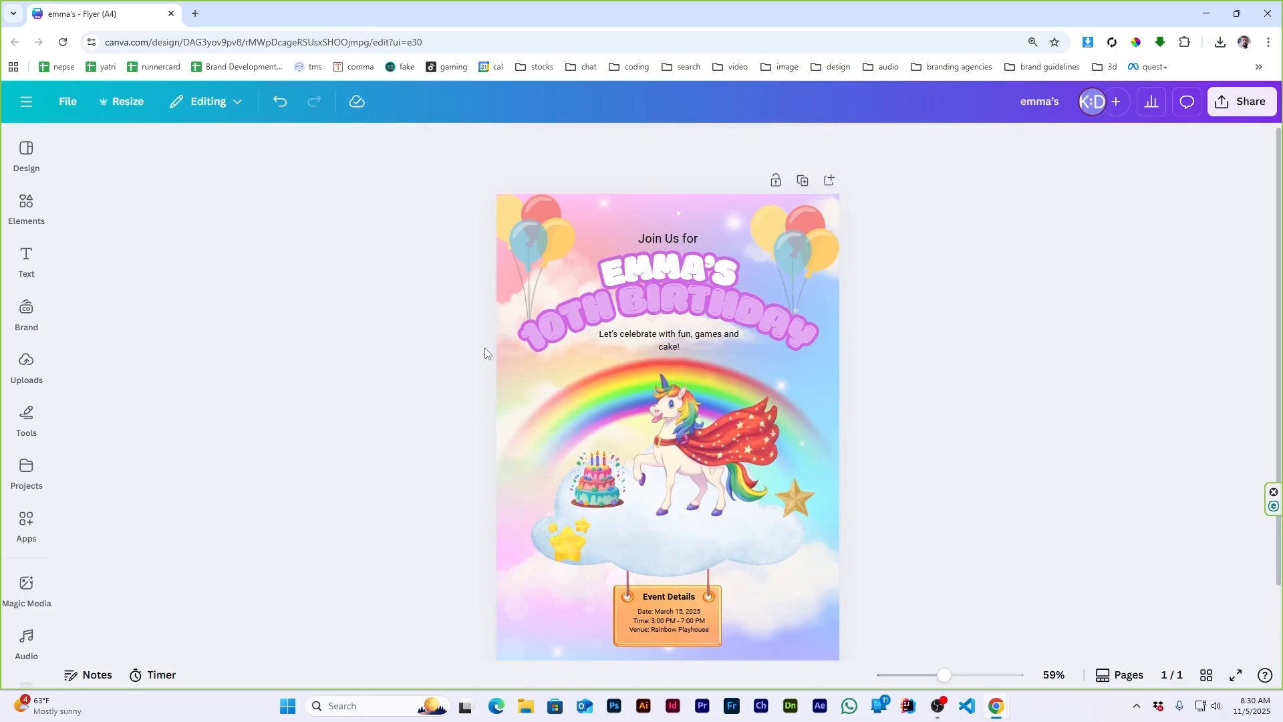
{"action": "left_click_drag", "start_coordinate": [808, 507], "coordinate": [767, 353]}
{"action": "left_click", "coordinate": [988, 369]}
{"action": "left_click", "coordinate": [917, 391]}
{"action": "scroll", "coordinate": [448, 392], "scroll_direction": "down", "scroll_amount": 1}
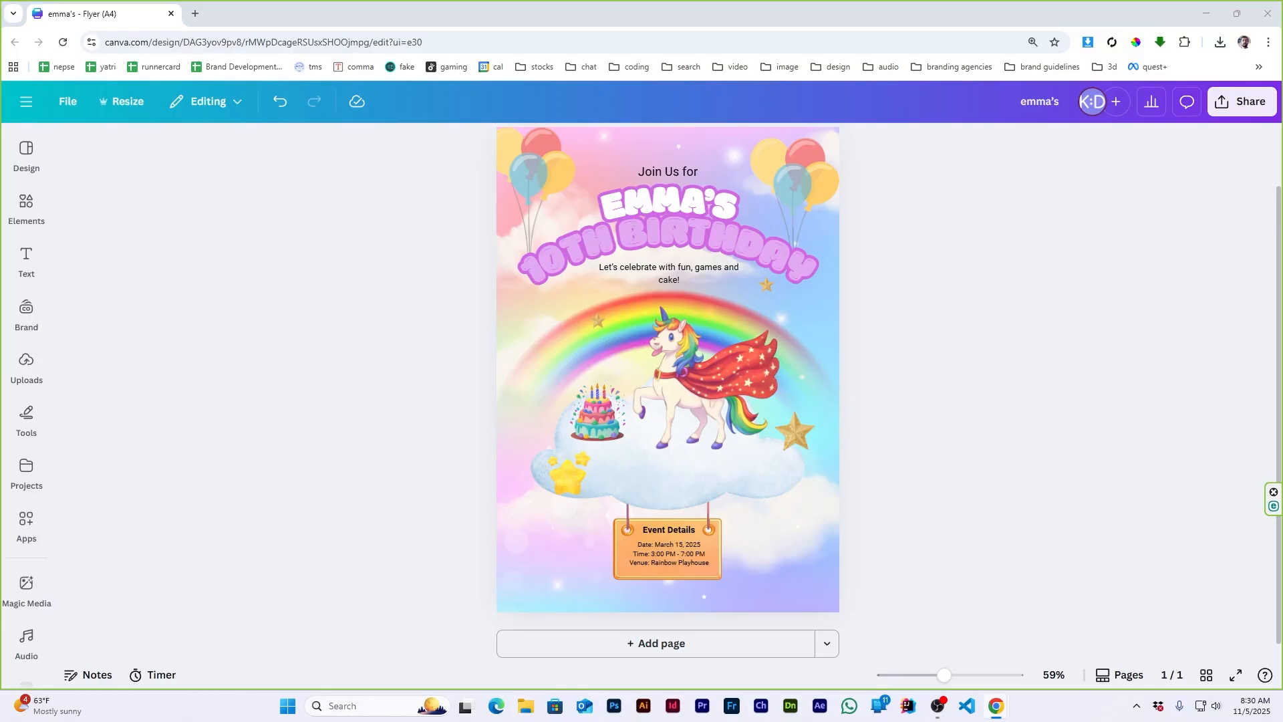
- Make the "Let's celebrate with fun, games and cake!" line bold and enlarge it slightly
{"action": "left_click", "coordinate": [669, 269]}
{"action": "left_click", "coordinate": [555, 143]}
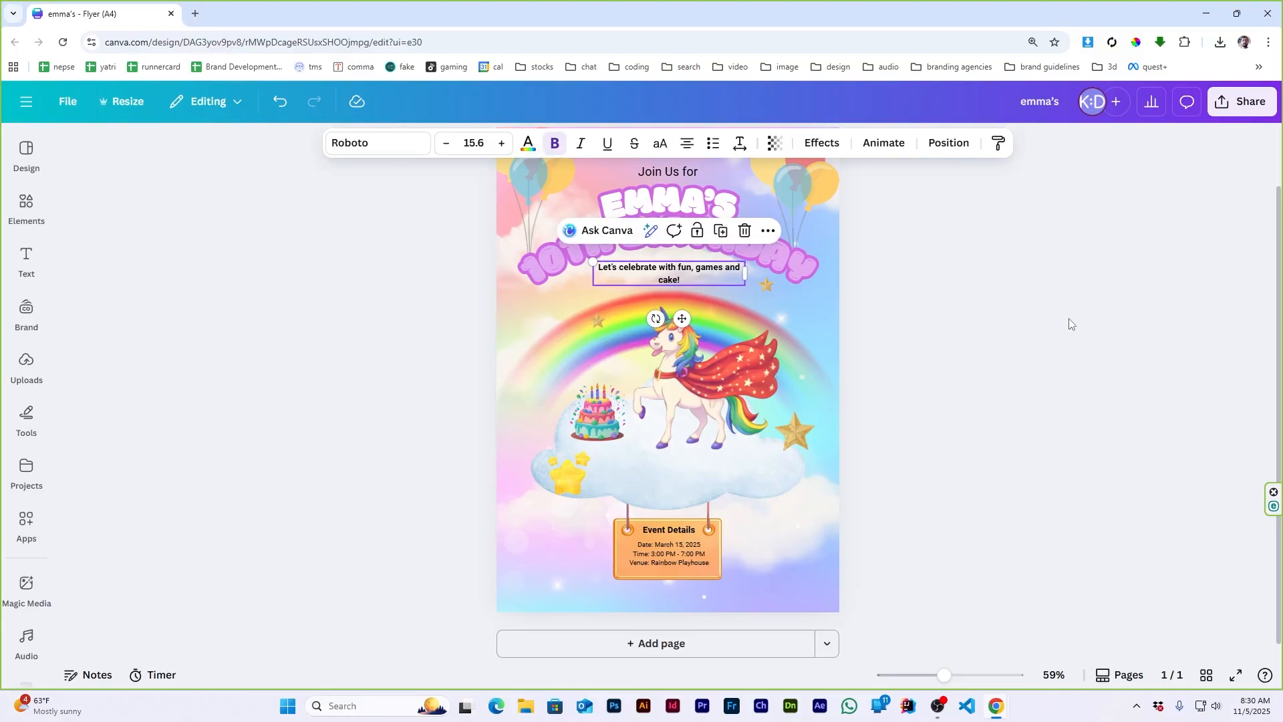
{"action": "left_click", "coordinate": [1070, 322]}
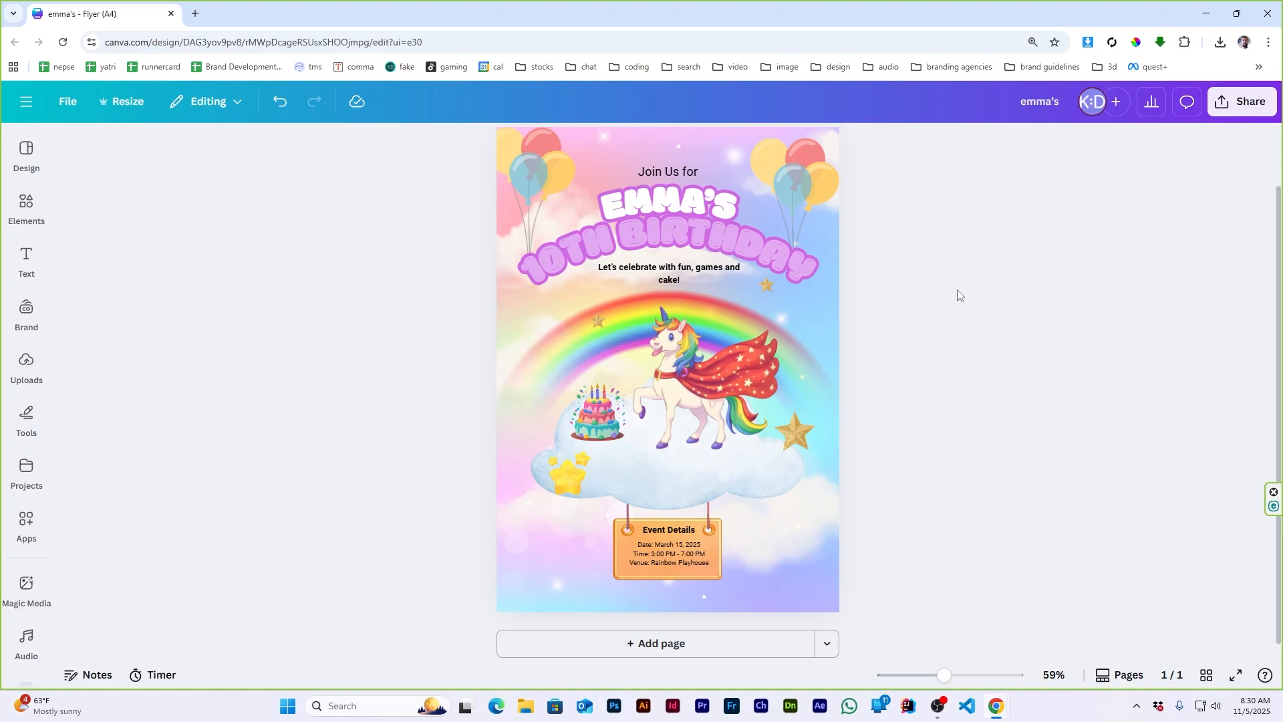
{"action": "left_click_drag", "start_coordinate": [688, 269], "coordinate": [681, 273]}
{"action": "left_click", "coordinate": [1003, 338]}
- Make the "Join Us for" line bold
{"action": "double_click", "coordinate": [677, 175]}
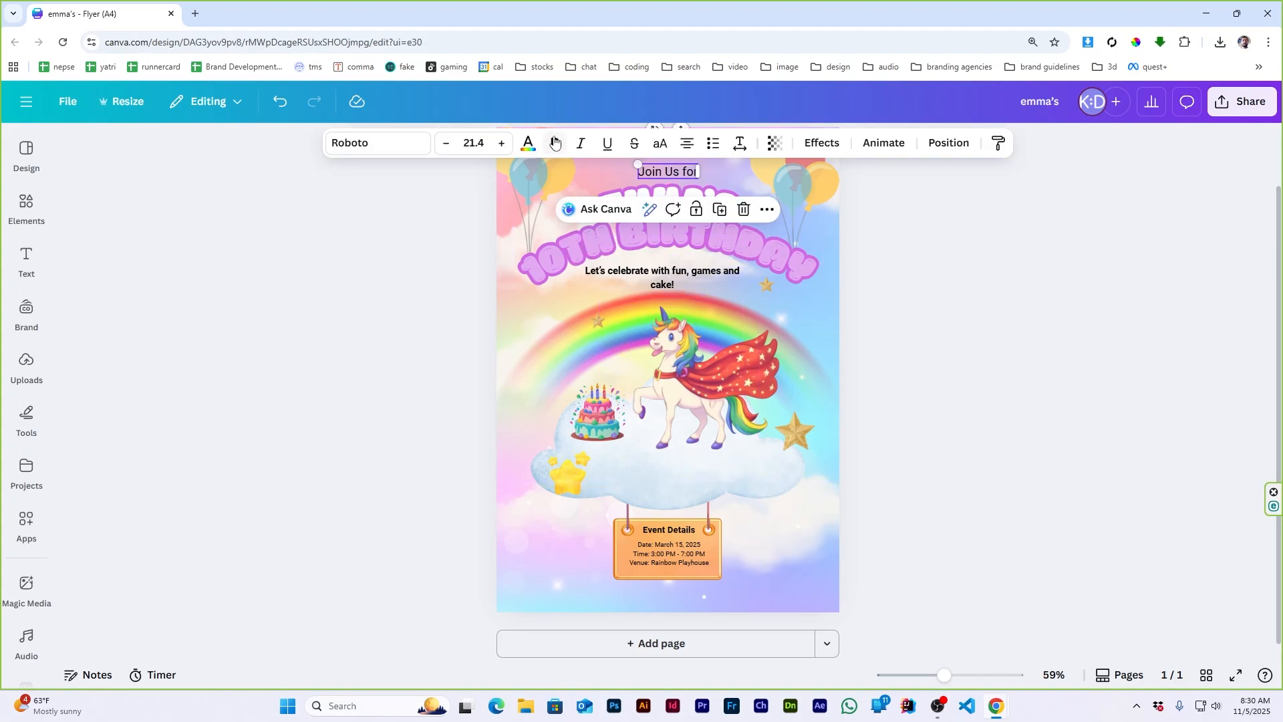
{"action": "left_click", "coordinate": [1016, 344]}
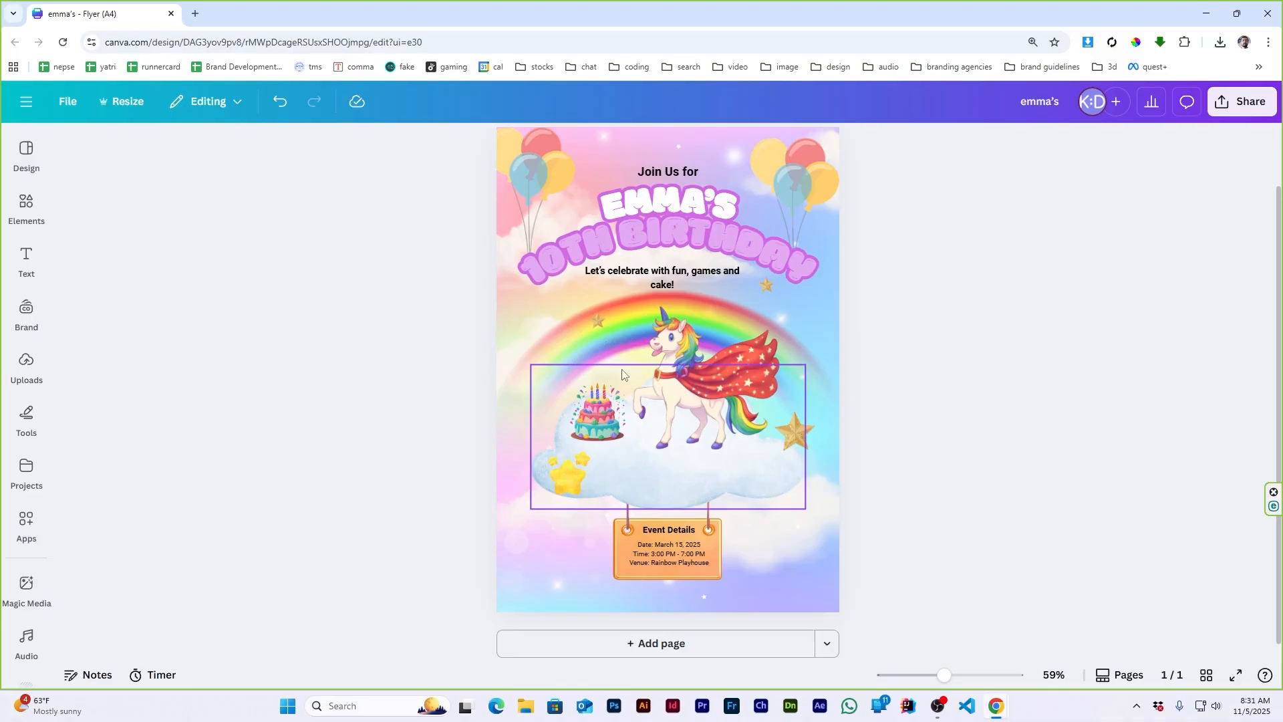
{"action": "scroll", "coordinate": [623, 372], "scroll_direction": "up", "scroll_amount": 1}
- Search the graphics for "birthday celebration" and add the red-striped party popper with multicoloured confetti
{"action": "left_click", "coordinate": [26, 208]}
{"action": "double_click", "coordinate": [182, 155]}
{"action": "type", "text": "celebration"}
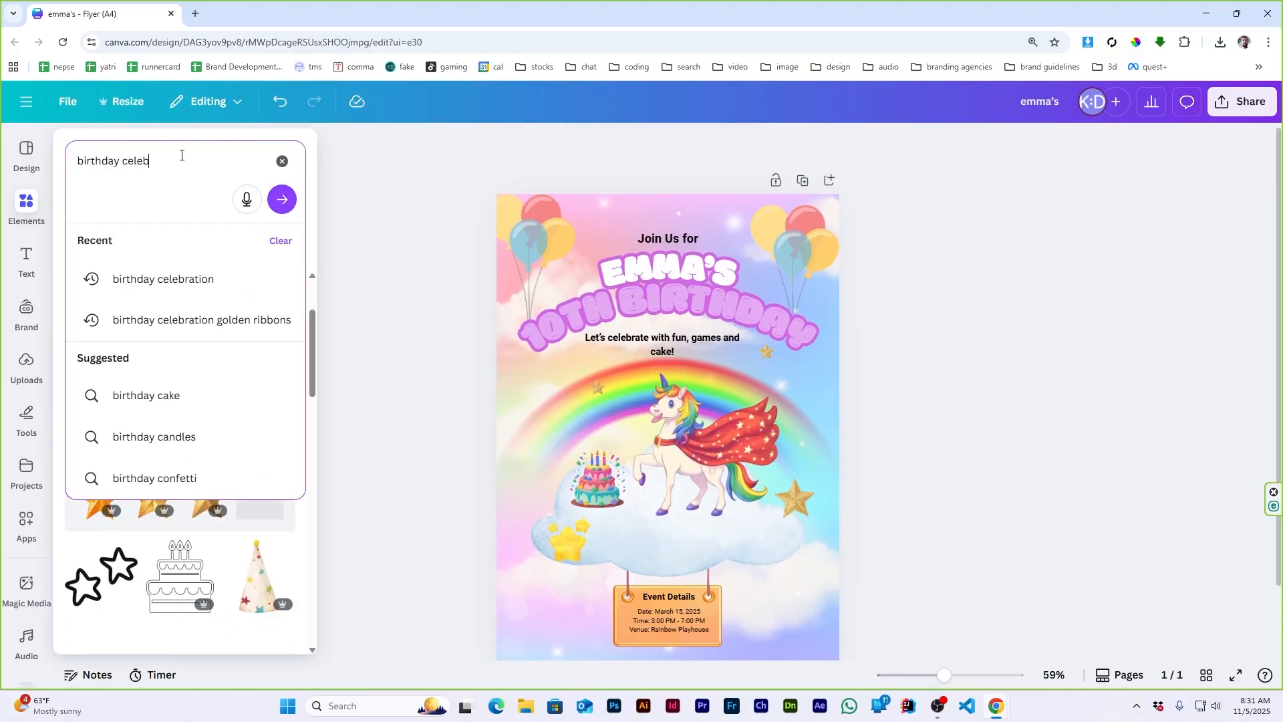
{"action": "key", "text": "Return"}
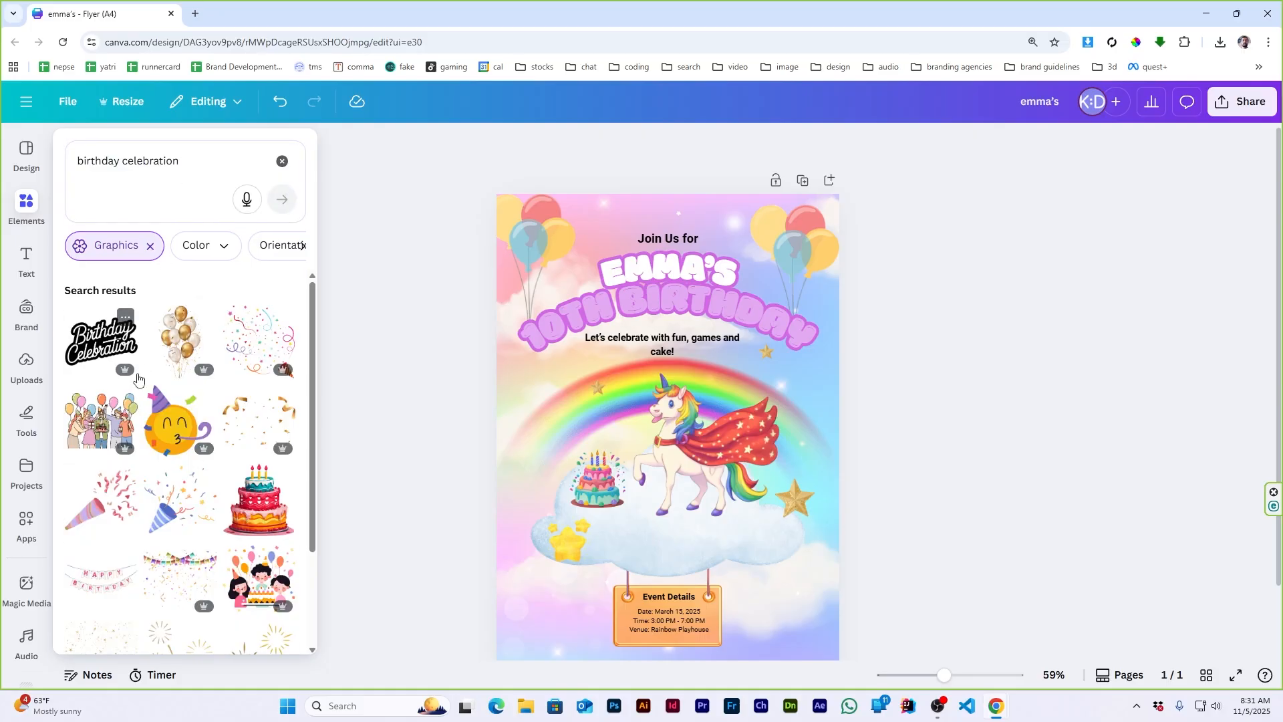
{"action": "scroll", "coordinate": [138, 379], "scroll_direction": "down", "scroll_amount": 1}
{"action": "scroll", "coordinate": [137, 379], "scroll_direction": "down", "scroll_amount": 3}
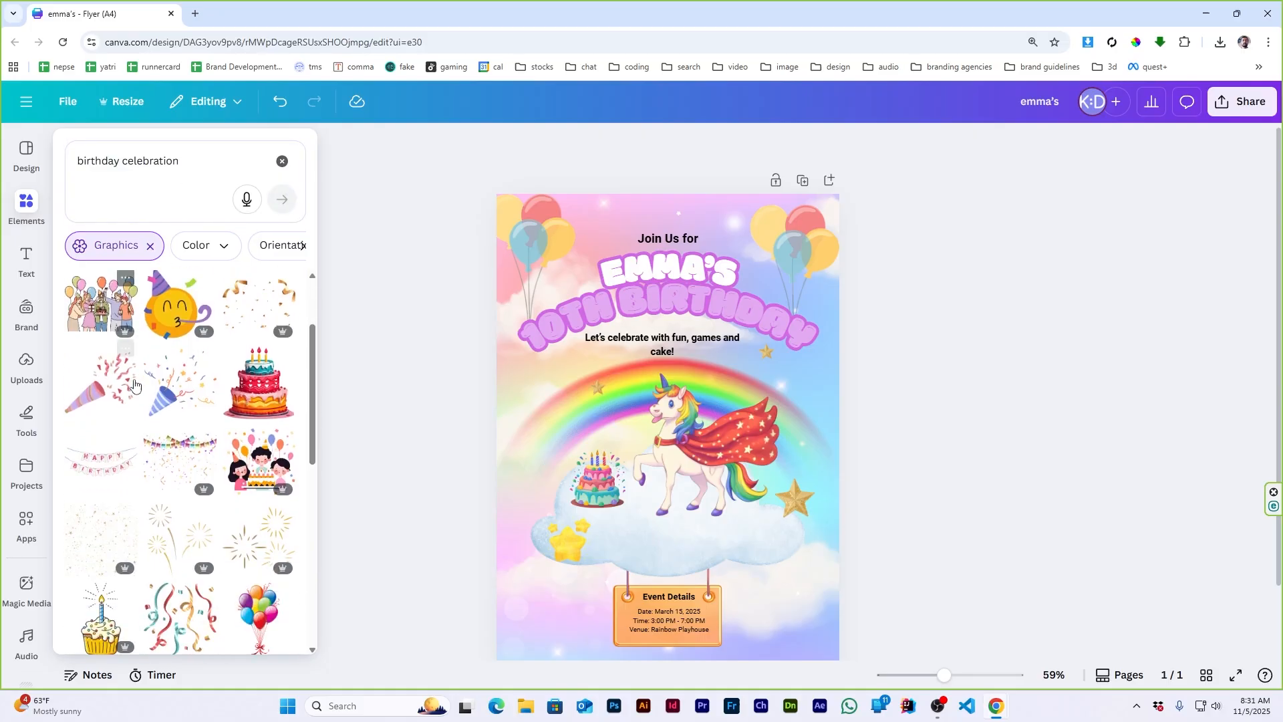
{"action": "scroll", "coordinate": [135, 386], "scroll_direction": "down", "scroll_amount": 5}
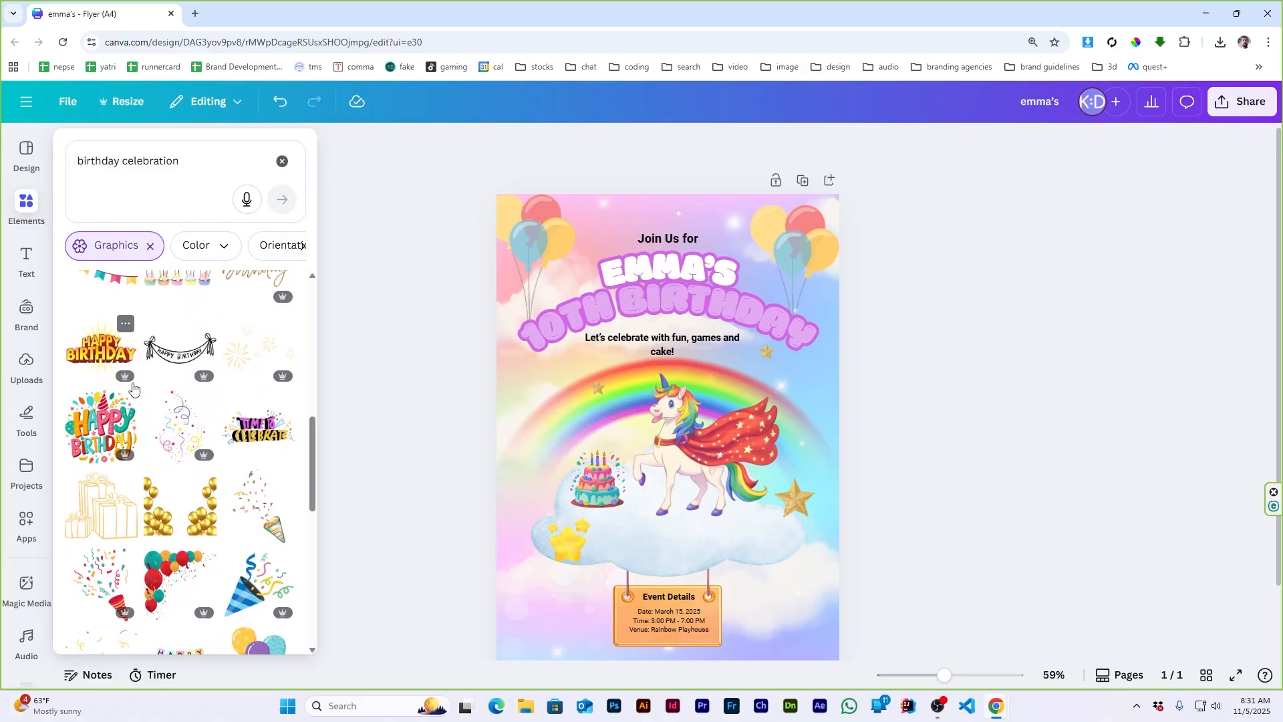
{"action": "left_click", "coordinate": [124, 454]}
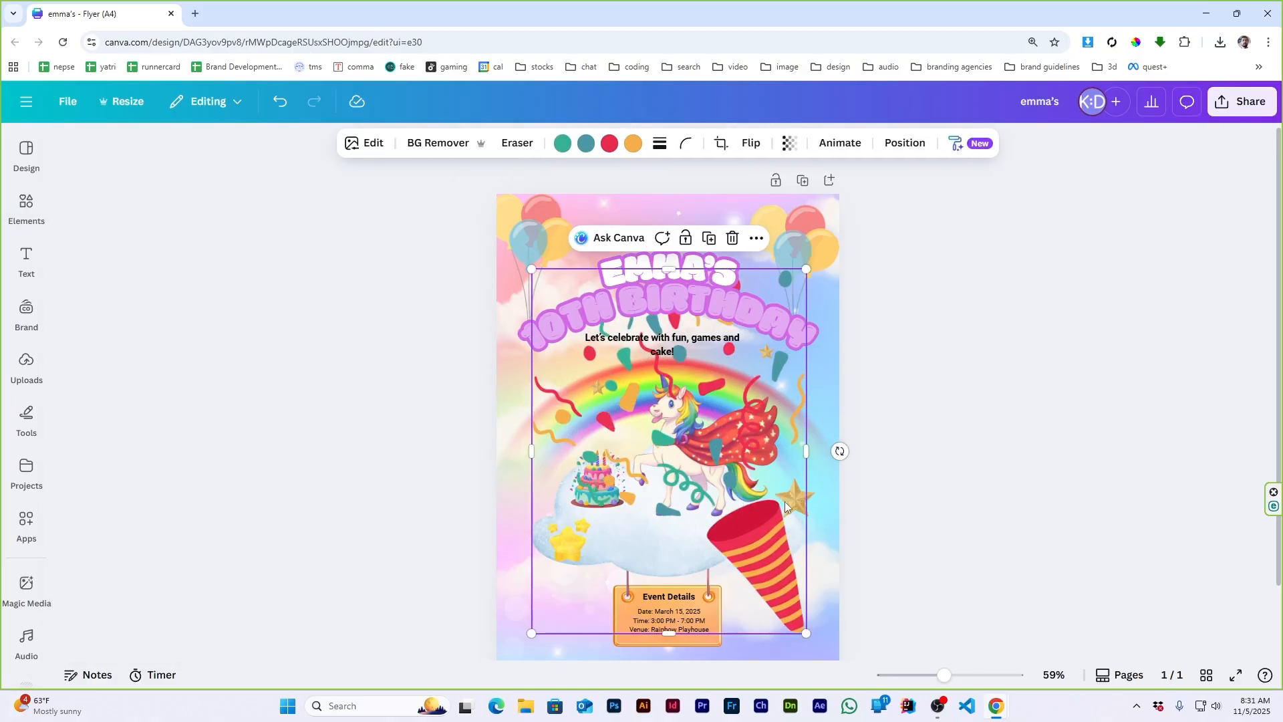
- Shrink the party popper into the flyer's lower right corner and place a horizontally flipped copy in the lower left corner
{"action": "left_click_drag", "start_coordinate": [806, 268], "coordinate": [557, 597]}
{"action": "scroll", "coordinate": [605, 535], "scroll_direction": "down", "scroll_amount": 2}
{"action": "left_click", "coordinate": [947, 499]}
{"action": "left_click", "coordinate": [751, 143]}
{"action": "left_click", "coordinate": [762, 182]}
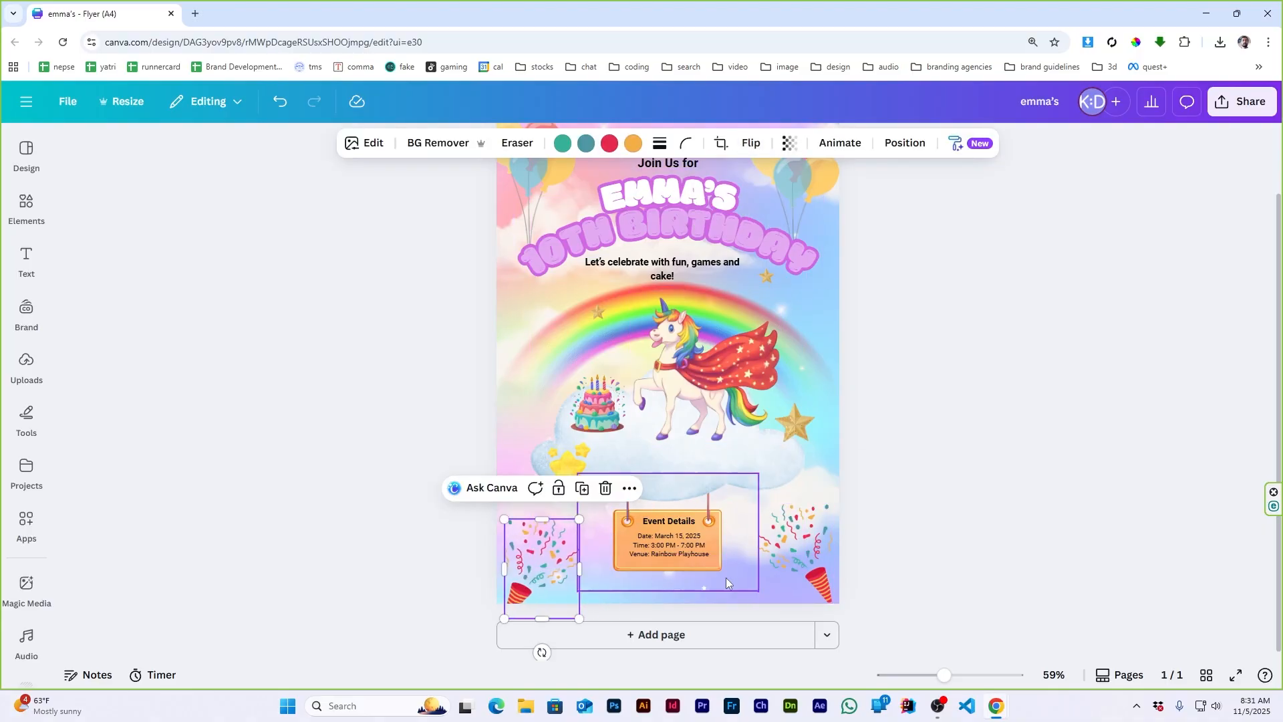
{"action": "left_click", "coordinate": [891, 573]}
{"action": "scroll", "coordinate": [891, 573], "scroll_direction": "up", "scroll_amount": 1}
{"action": "scroll", "coordinate": [891, 573], "scroll_direction": "down", "scroll_amount": 1}
{"action": "left_click_drag", "start_coordinate": [551, 588], "coordinate": [548, 585]}
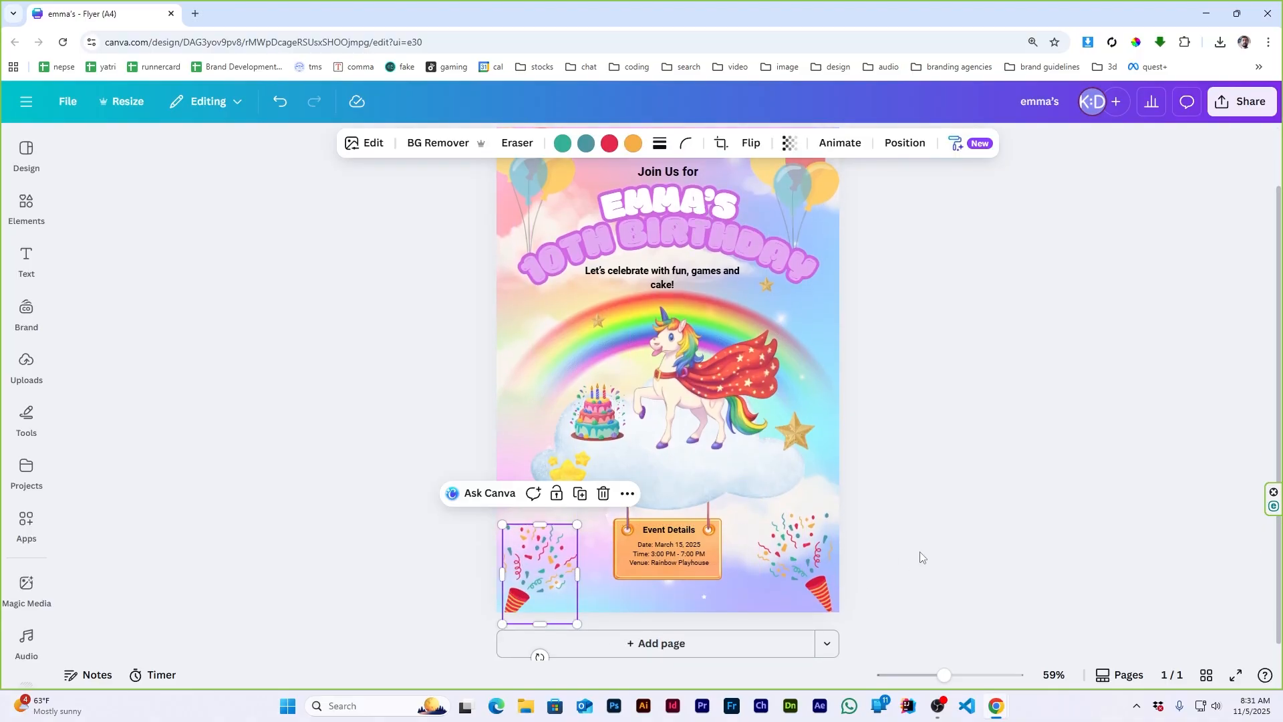
- Enlarge the hanging orange sign and centre it below the cloud, between the two party poppers
{"action": "left_click", "coordinate": [1024, 518]}
{"action": "left_click", "coordinate": [719, 573]}
{"action": "left_click_drag", "start_coordinate": [760, 599], "coordinate": [800, 627]}
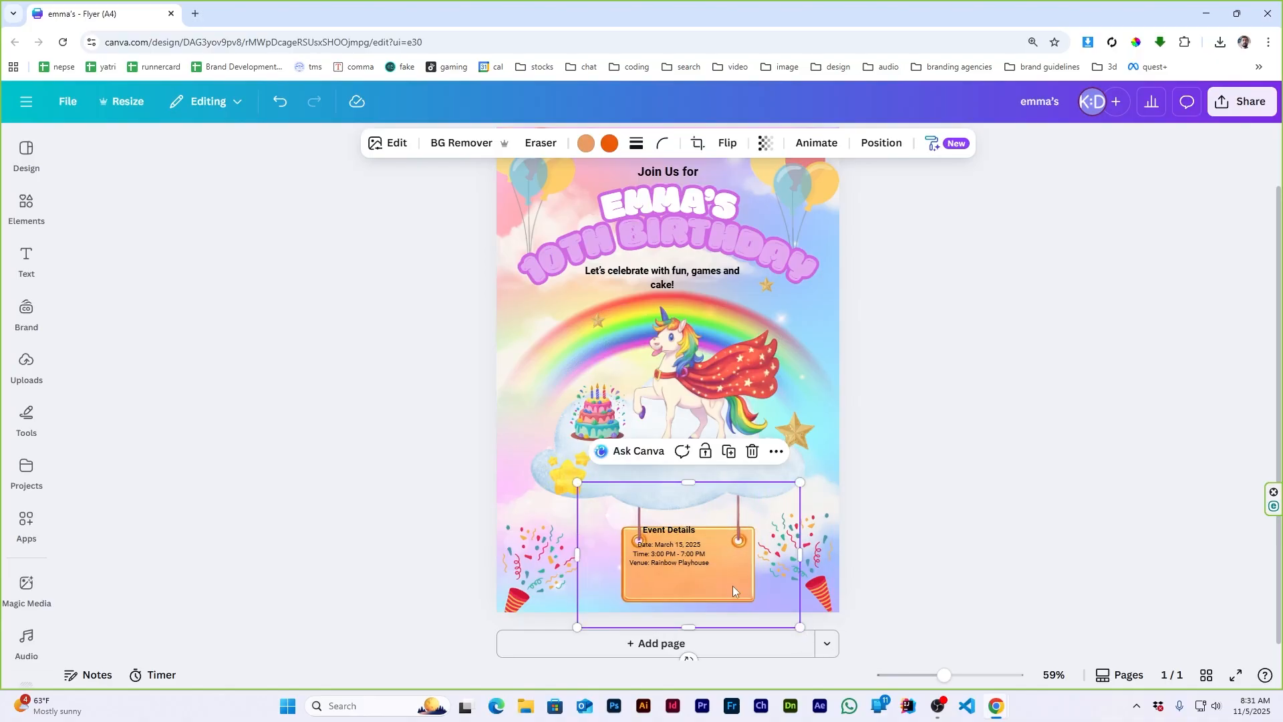
{"action": "left_click_drag", "start_coordinate": [731, 585], "coordinate": [768, 592]}
- Enlarge the "Event Details" heading and the date, time and venue text slightly and centre them on the sign
{"action": "left_click", "coordinate": [679, 556]}
{"action": "left_click", "coordinate": [679, 531]}
{"action": "left_click", "coordinate": [695, 554], "text": "shift"}
{"action": "left_click_drag", "start_coordinate": [699, 559], "coordinate": [688, 565]}
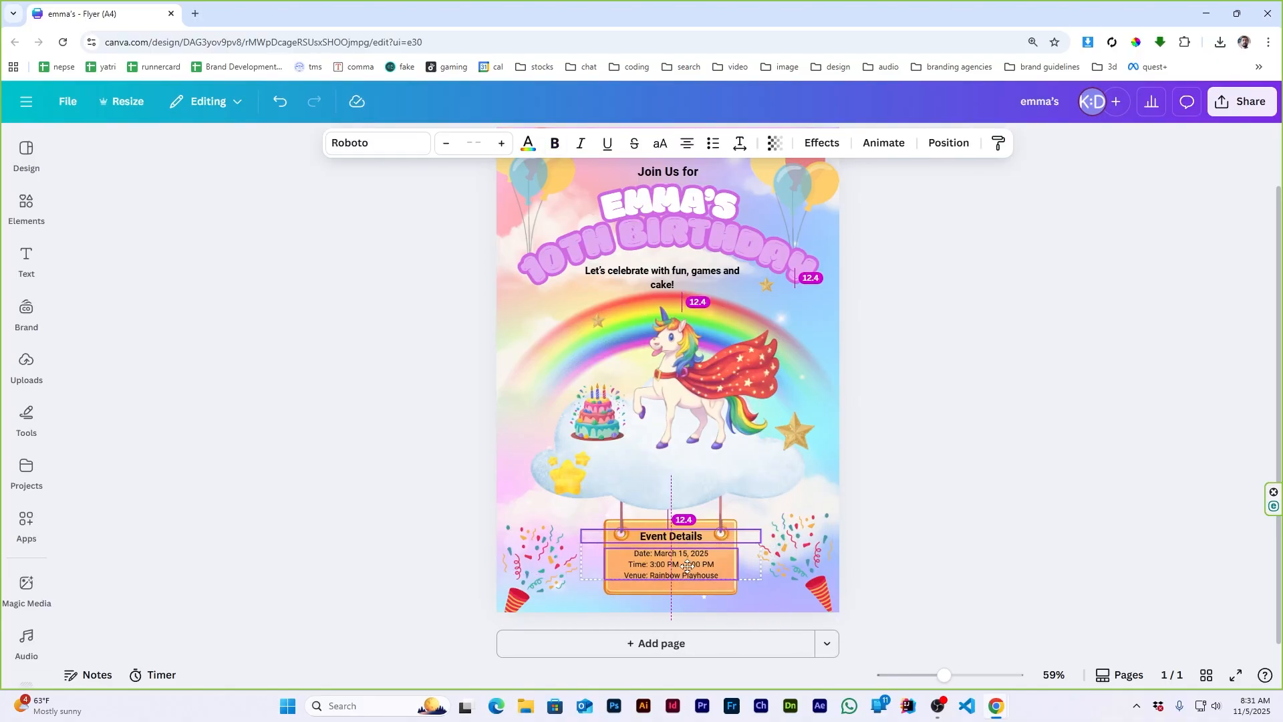
{"action": "left_click", "coordinate": [958, 512]}
- Align the two party poppers to each other's vertical middle and group them
{"action": "left_click", "coordinate": [526, 576]}
{"action": "left_click", "coordinate": [795, 568], "text": "shift"}
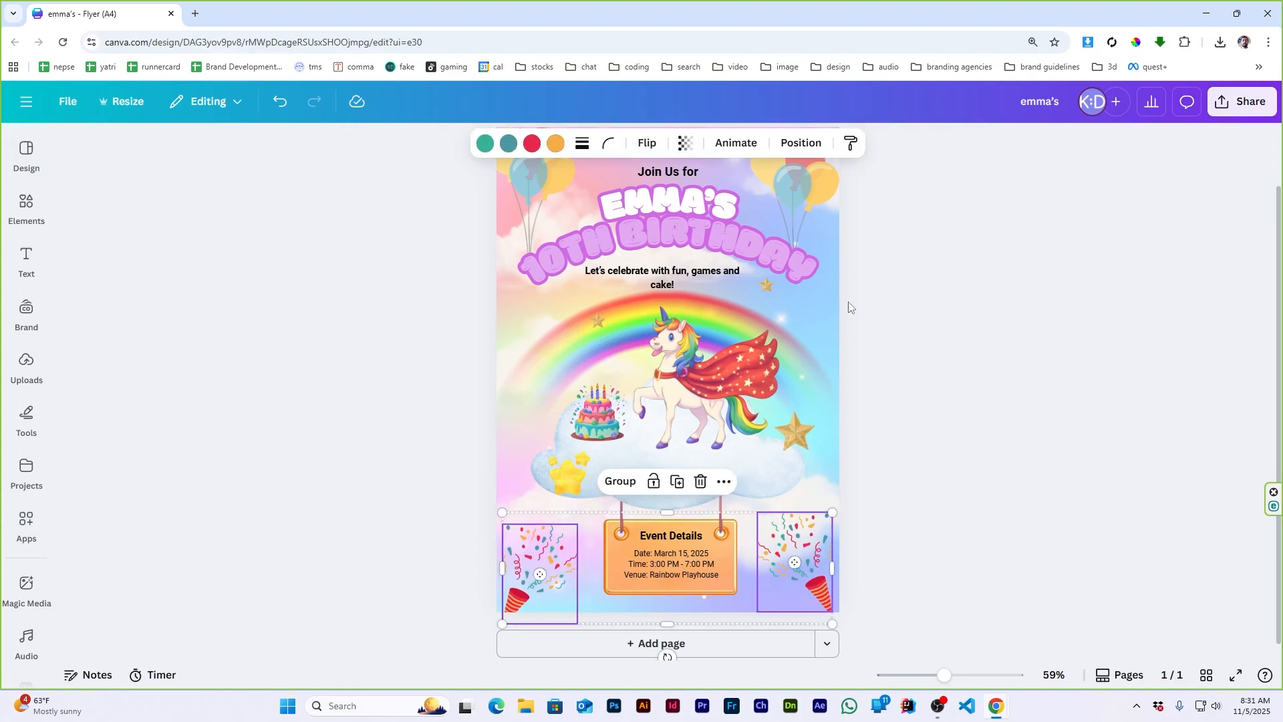
{"action": "left_click", "coordinate": [802, 142]}
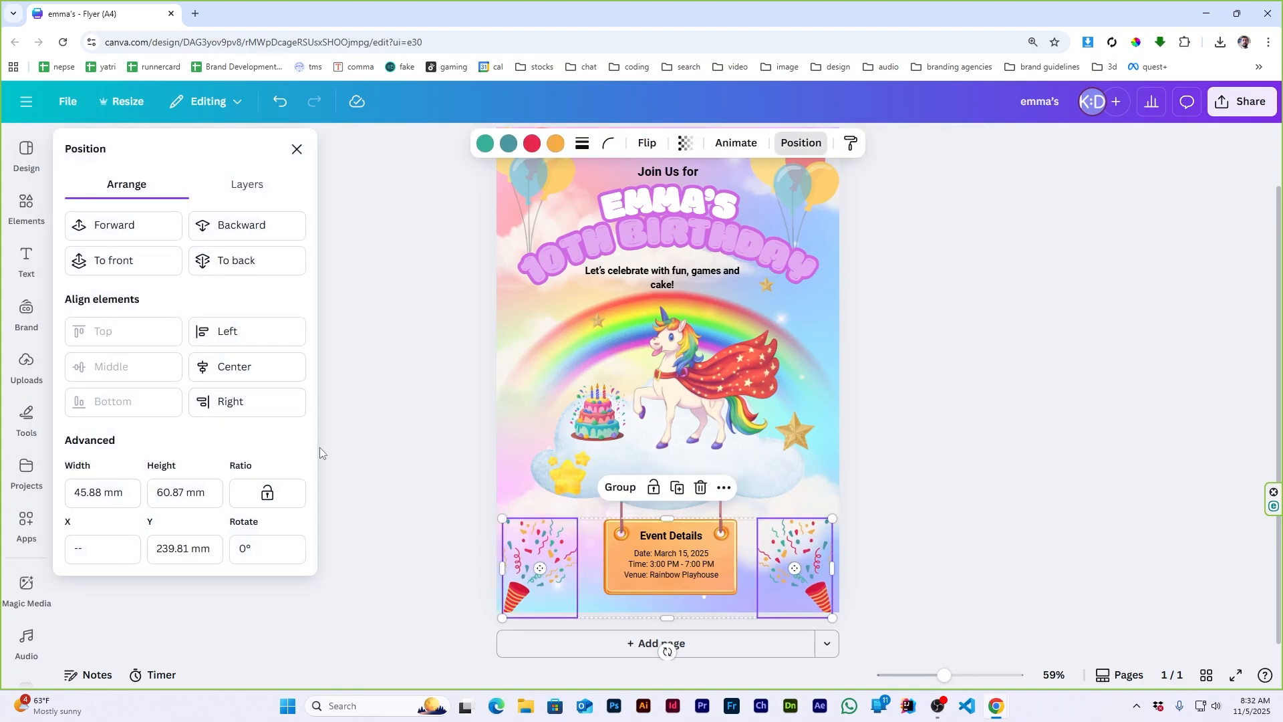
{"action": "key", "text": "ctrl+g"}
{"action": "left_click", "coordinate": [1089, 435]}
{"action": "scroll", "coordinate": [839, 506], "scroll_direction": "up", "scroll_amount": 1}
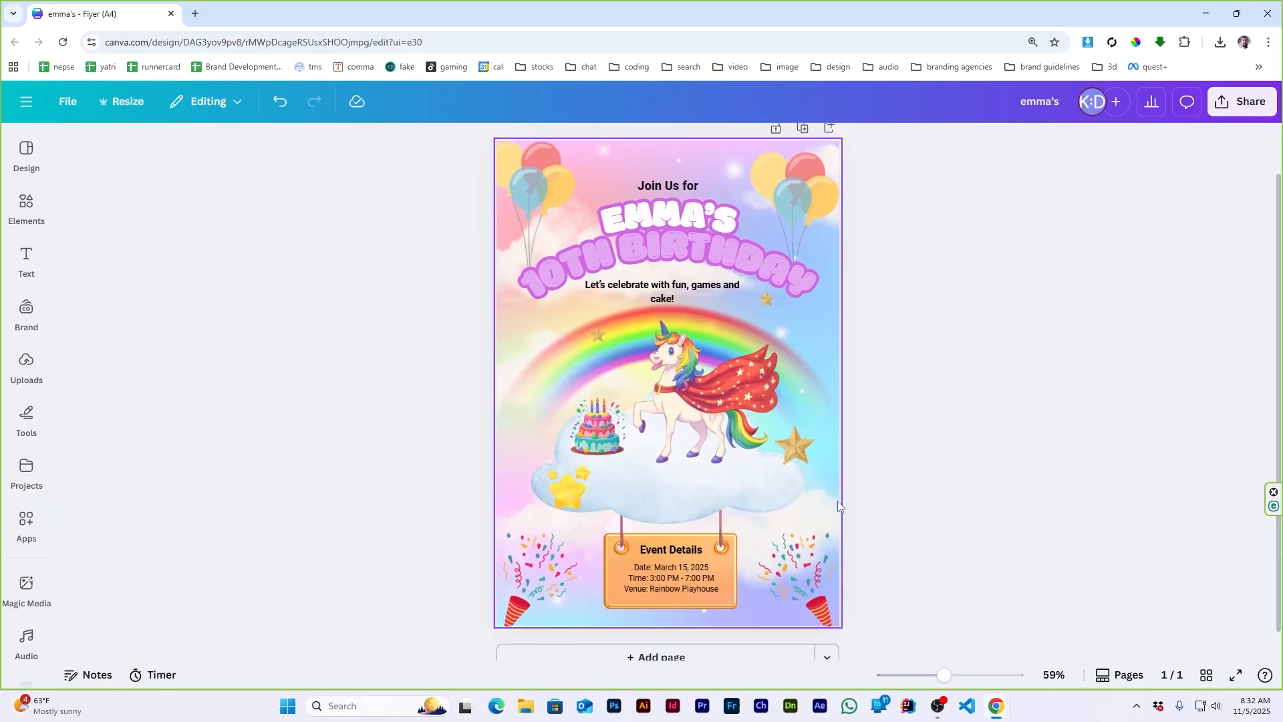
- Remove the bold formatting from the "Let's celebrate with fun, games and cake!" line
{"action": "scroll", "coordinate": [839, 506], "scroll_direction": "down", "scroll_amount": 1}
{"action": "left_click", "coordinate": [662, 276]}
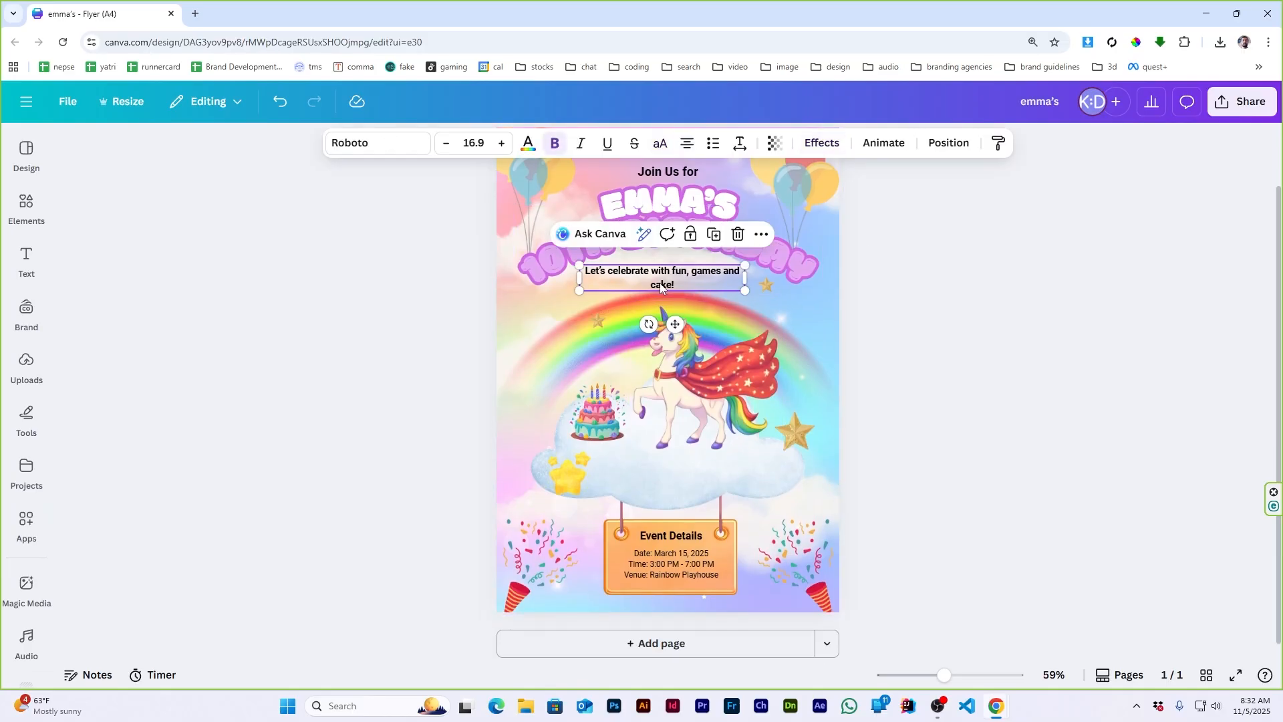
{"action": "left_click", "coordinate": [553, 140]}
{"action": "left_click", "coordinate": [1050, 371]}
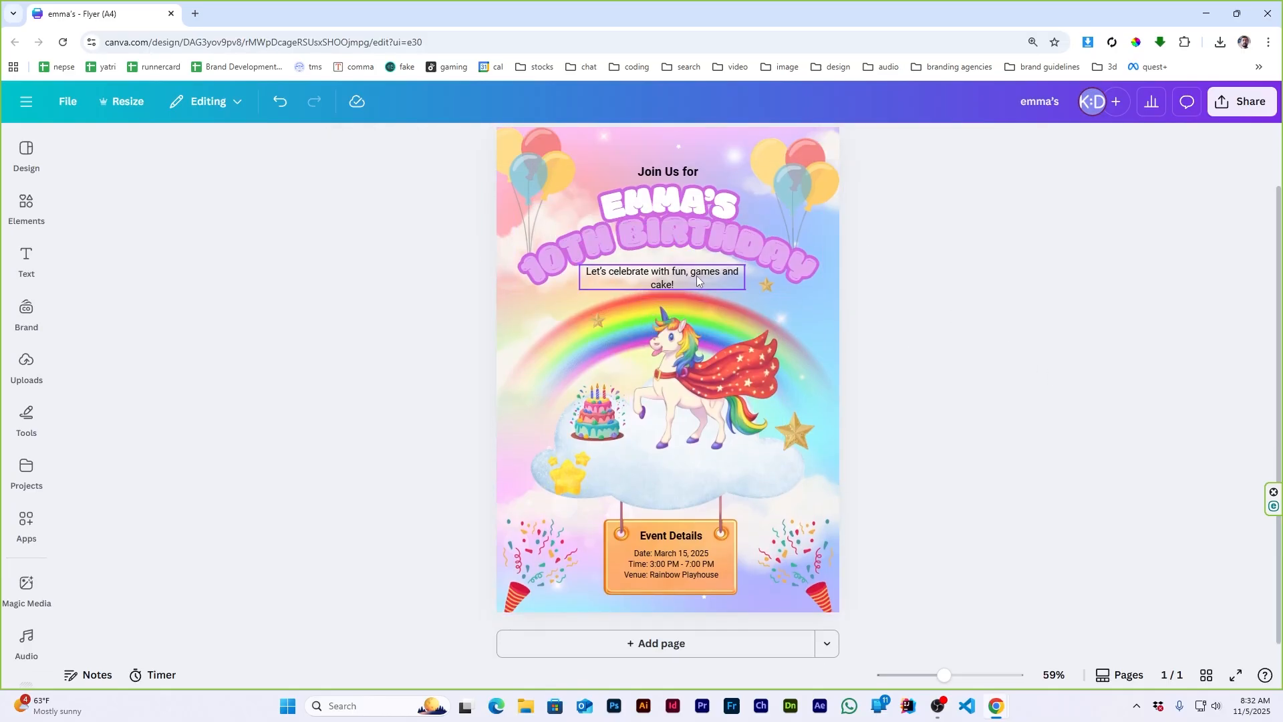
- Enlarge the white name line above "10TH BIRTHDAY" to font size 77.2
{"action": "left_click", "coordinate": [672, 229]}
{"action": "left_click_drag", "start_coordinate": [673, 229], "coordinate": [673, 226]}
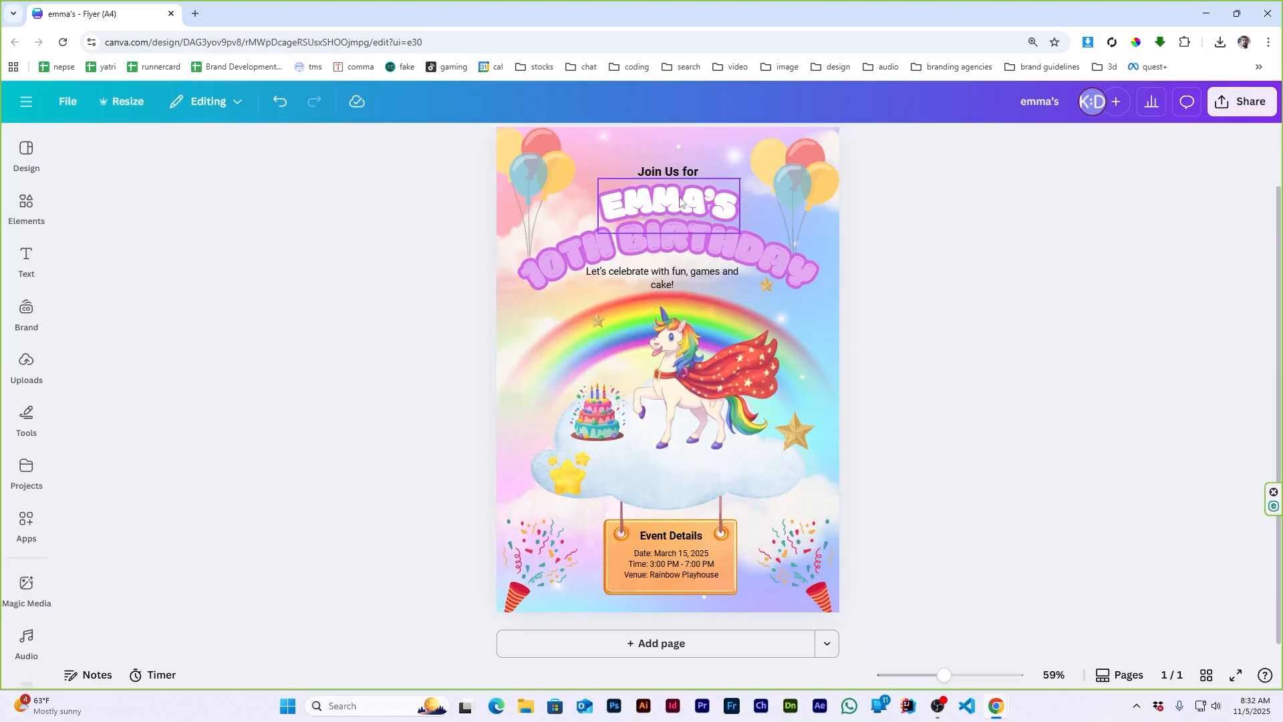
{"action": "left_click", "coordinate": [676, 208]}
{"action": "mouse_move", "coordinate": [740, 179]}
{"action": "left_mouse_down"}
{"action": "mouse_move", "coordinate": [761, 176]}
{"action": "mouse_move", "coordinate": [750, 183]}
{"action": "left_mouse_up"}
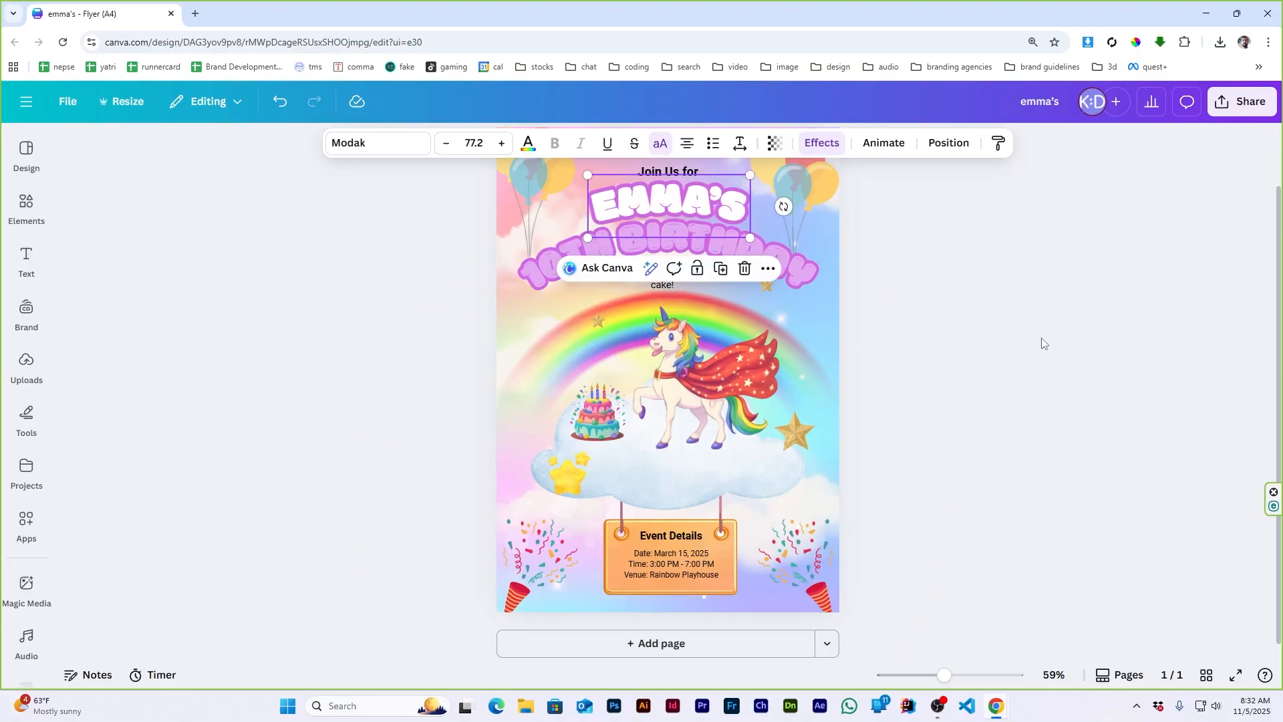
{"action": "left_click", "coordinate": [1016, 334]}
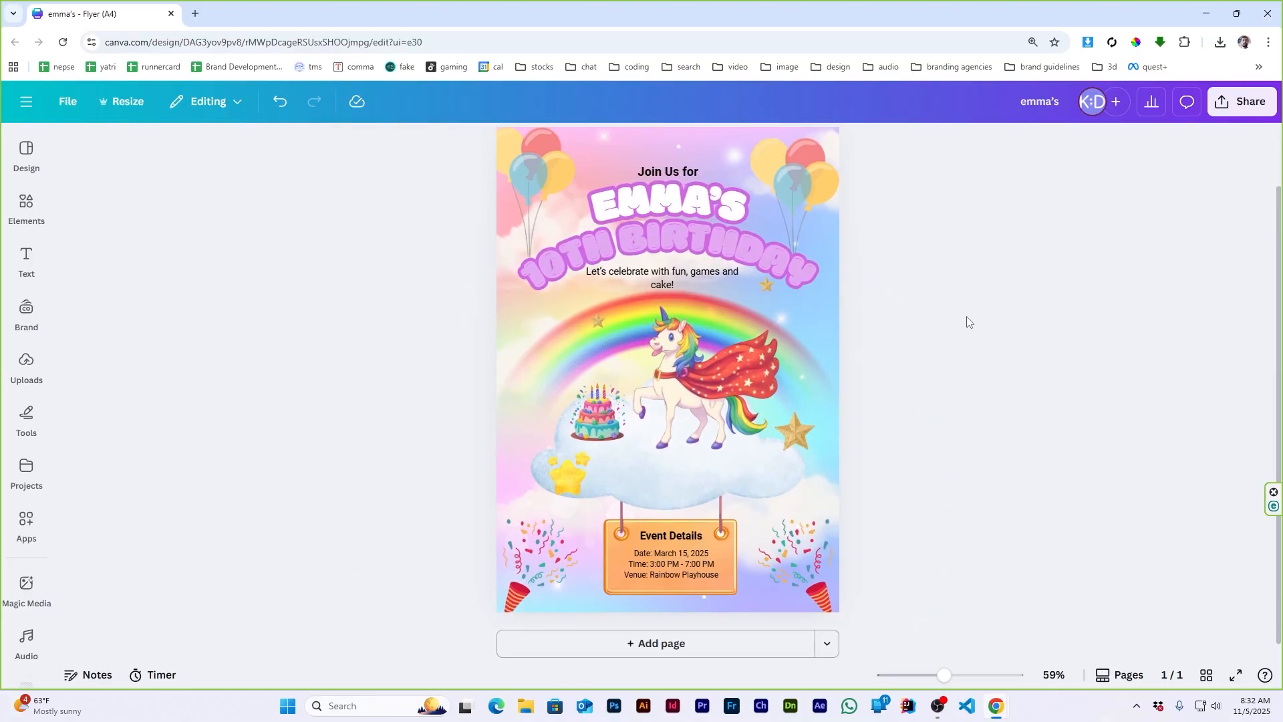
- Search the graphics for "birthday celebration ribbons" and look through the ribbon designs
{"action": "left_click", "coordinate": [27, 205]}
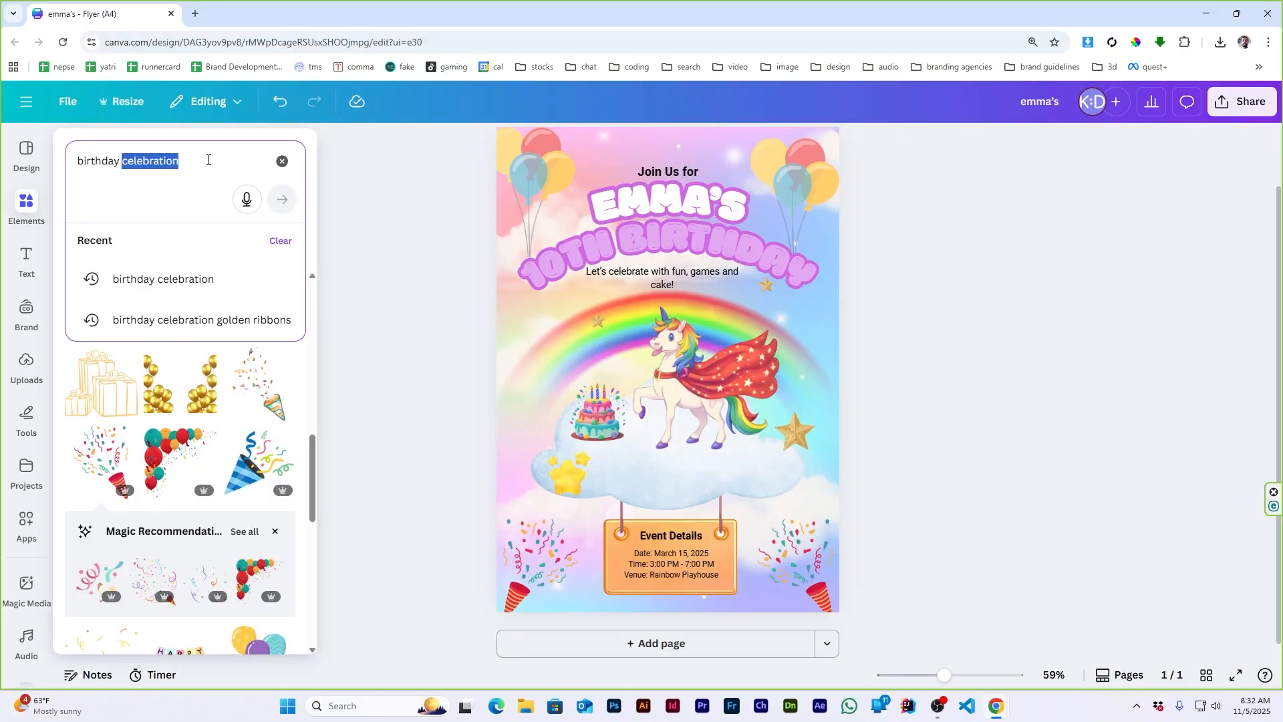
{"action": "left_click", "coordinate": [211, 163]}
{"action": "type", "text": "ribbons"}
{"action": "key", "text": "Return"}
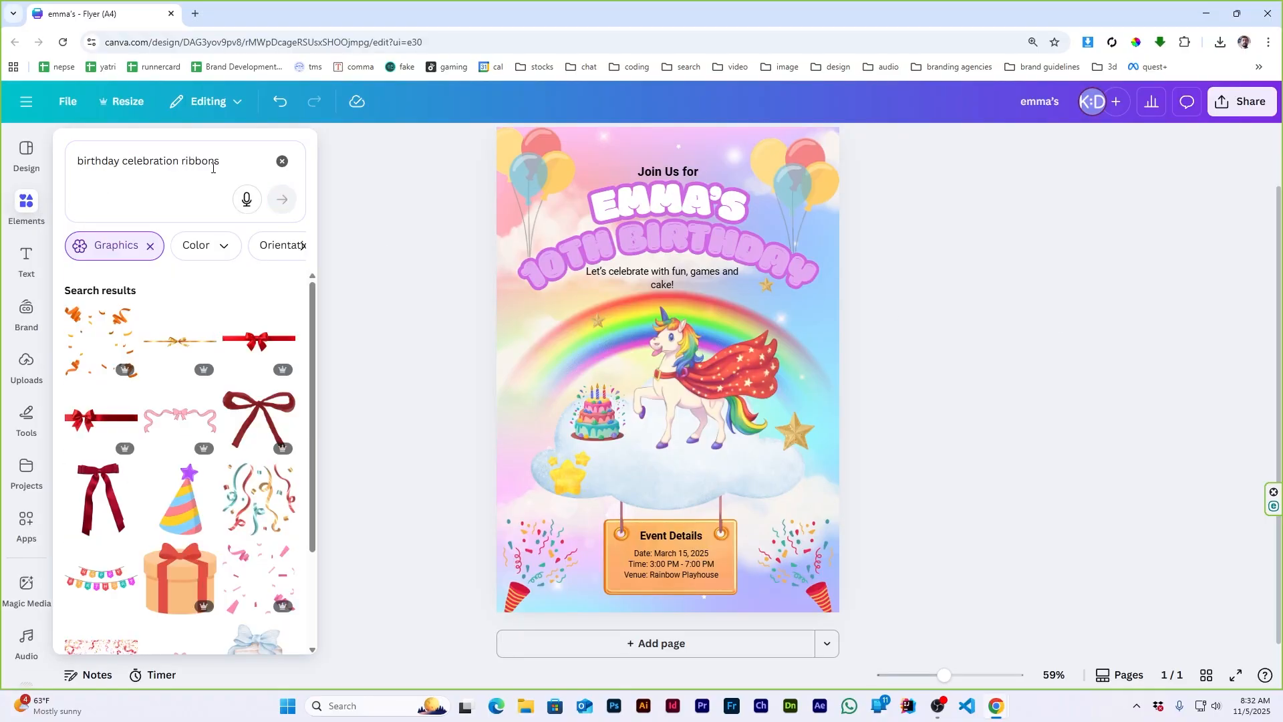
{"action": "scroll", "coordinate": [181, 358], "scroll_direction": "down", "scroll_amount": 4}
{"action": "scroll", "coordinate": [181, 357], "scroll_direction": "down", "scroll_amount": 3}
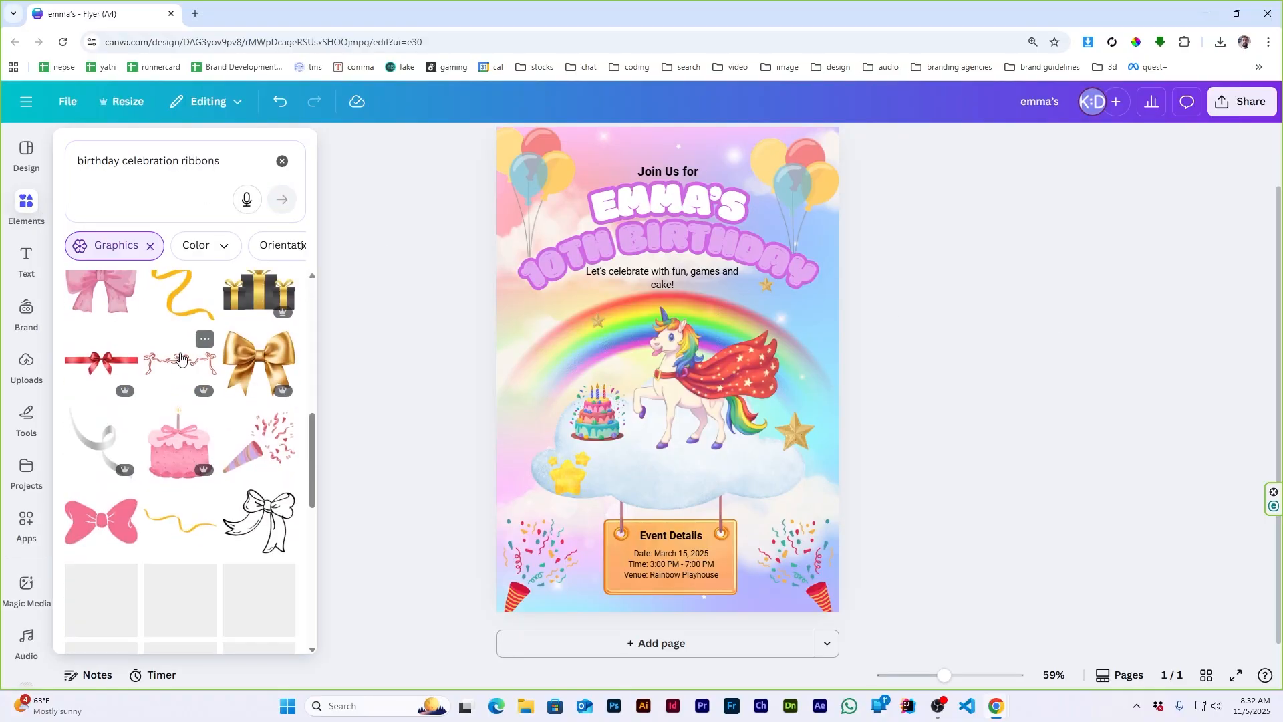
- Search the graphics for "birthday celebration confetti" and add the gold confetti graphic
{"action": "double_click", "coordinate": [220, 161]}
{"action": "type", "text": "confetti"}
{"action": "key", "text": "Return"}
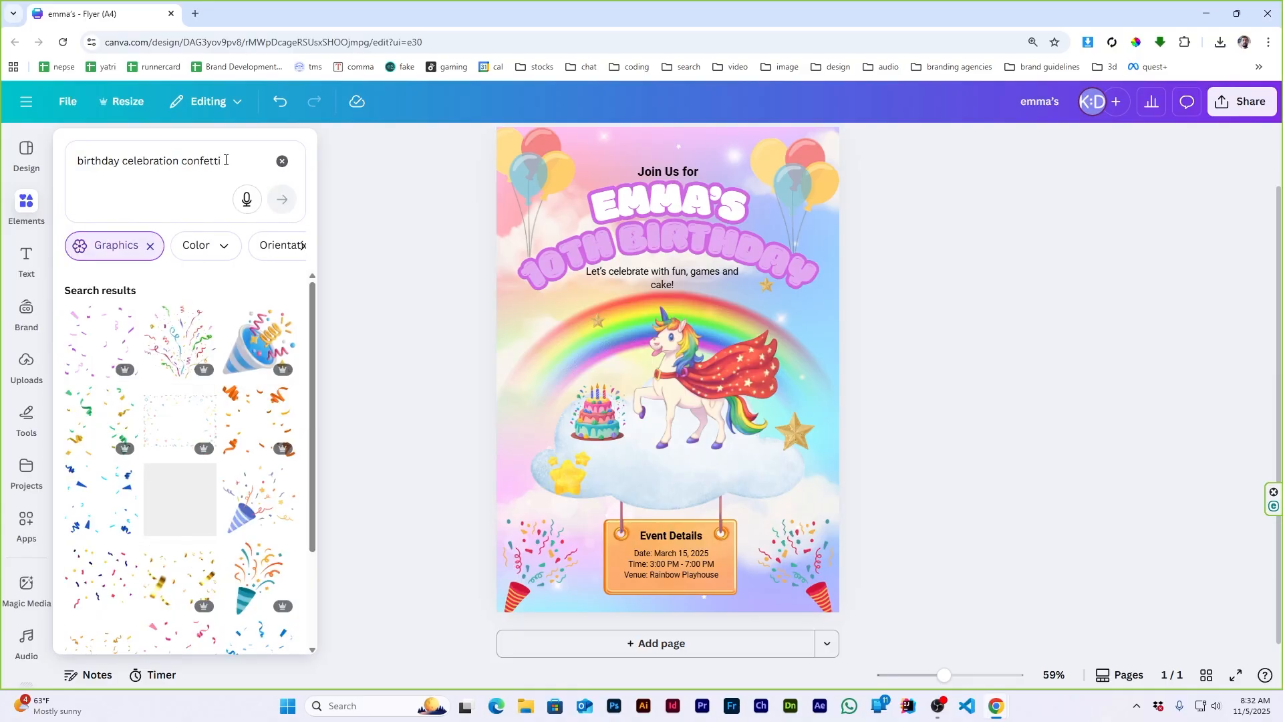
{"action": "left_click", "coordinate": [173, 493]}
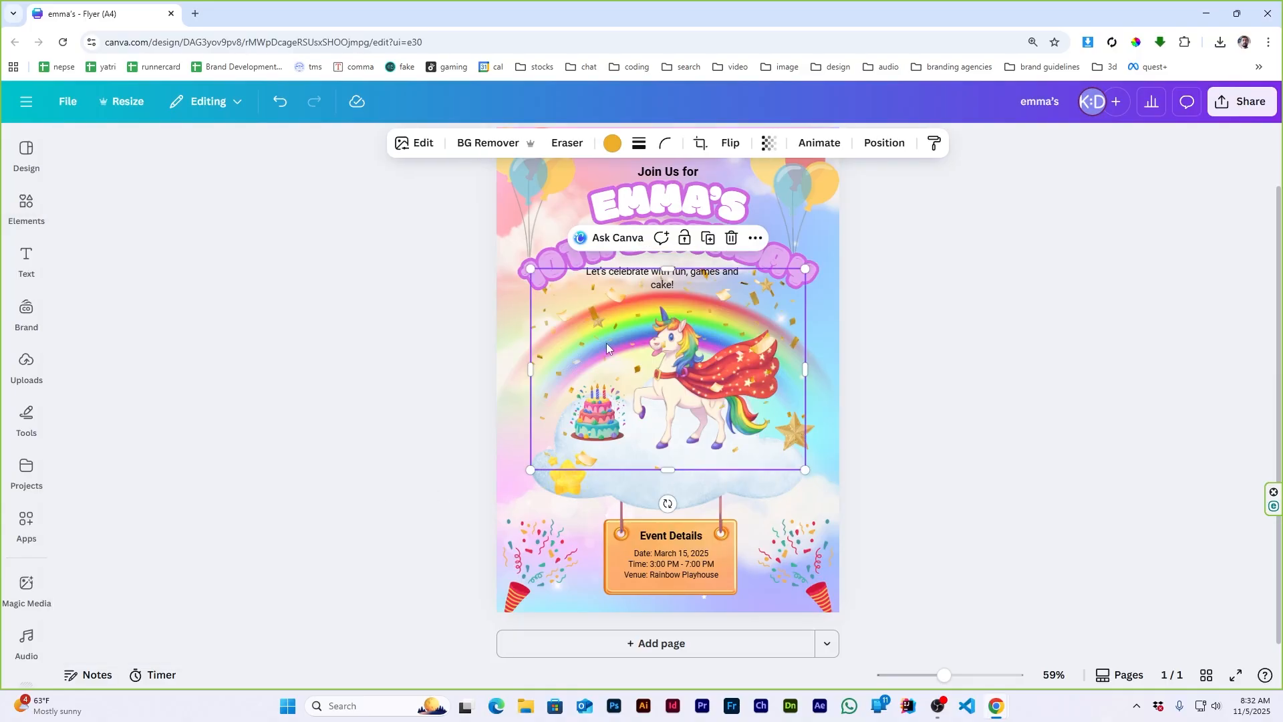
- Move the gold confetti up to the top of the flyer so it surrounds the title text
{"action": "left_click_drag", "start_coordinate": [614, 449], "coordinate": [618, 327]}
{"action": "left_click", "coordinate": [858, 246]}
{"action": "left_click", "coordinate": [734, 425]}
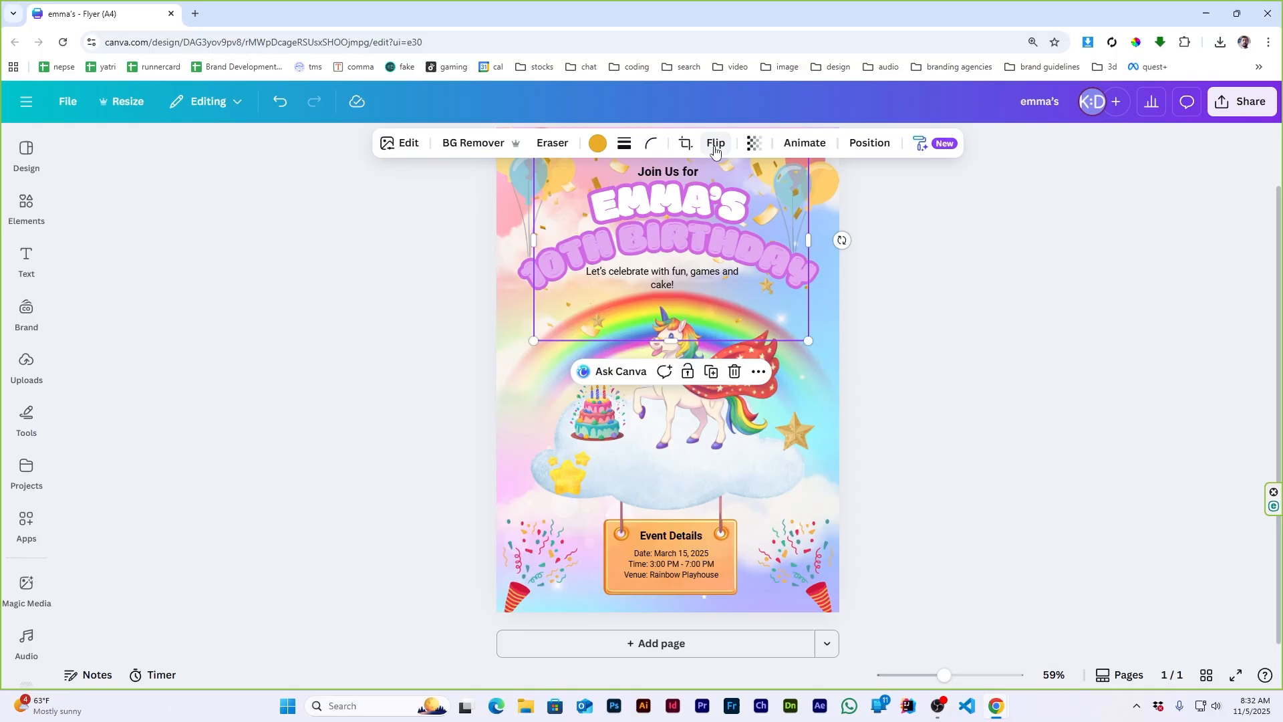
{"action": "left_click", "coordinate": [1021, 294]}
{"action": "scroll", "coordinate": [1023, 297], "scroll_direction": "up", "scroll_amount": 1}
{"action": "scroll", "coordinate": [1022, 297], "scroll_direction": "up", "scroll_amount": 1}
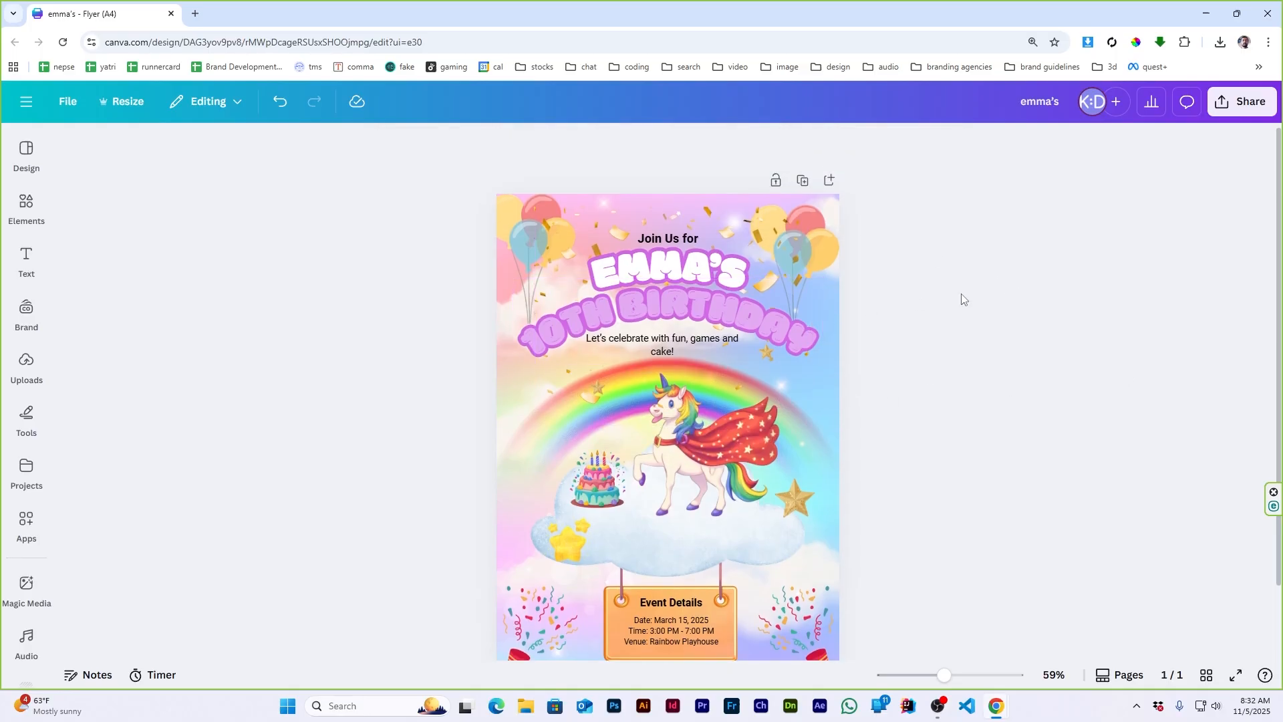
- Centre-align the invitation line, both title lines, the celebration line, the event texts and the hanging sign with one another
{"action": "left_click", "coordinate": [675, 239]}
{"action": "left_click", "coordinate": [717, 277], "text": "shift"}
{"action": "left_click", "coordinate": [723, 309], "text": "shift"}
{"action": "left_click", "coordinate": [730, 339], "text": "shift"}
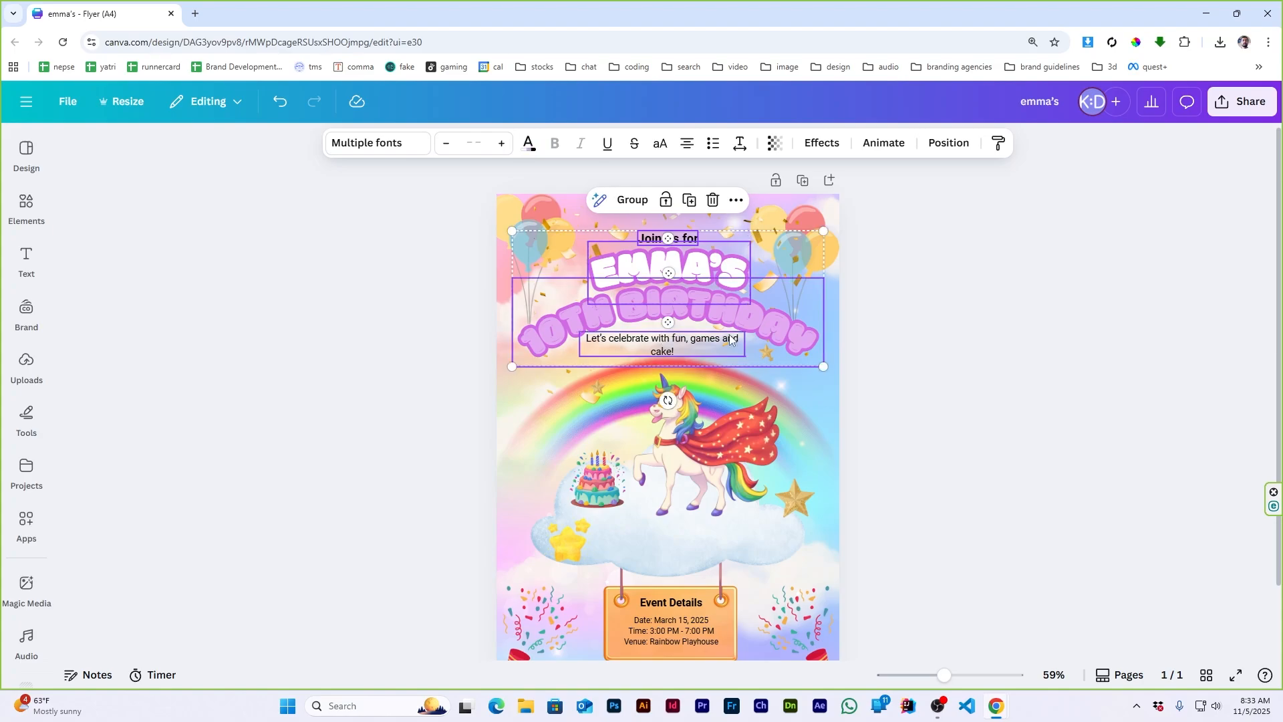
{"action": "left_click", "coordinate": [679, 603], "text": "shift"}
{"action": "left_click", "coordinate": [685, 634], "text": "shift"}
{"action": "scroll", "coordinate": [679, 612], "scroll_direction": "down", "scroll_amount": 1}
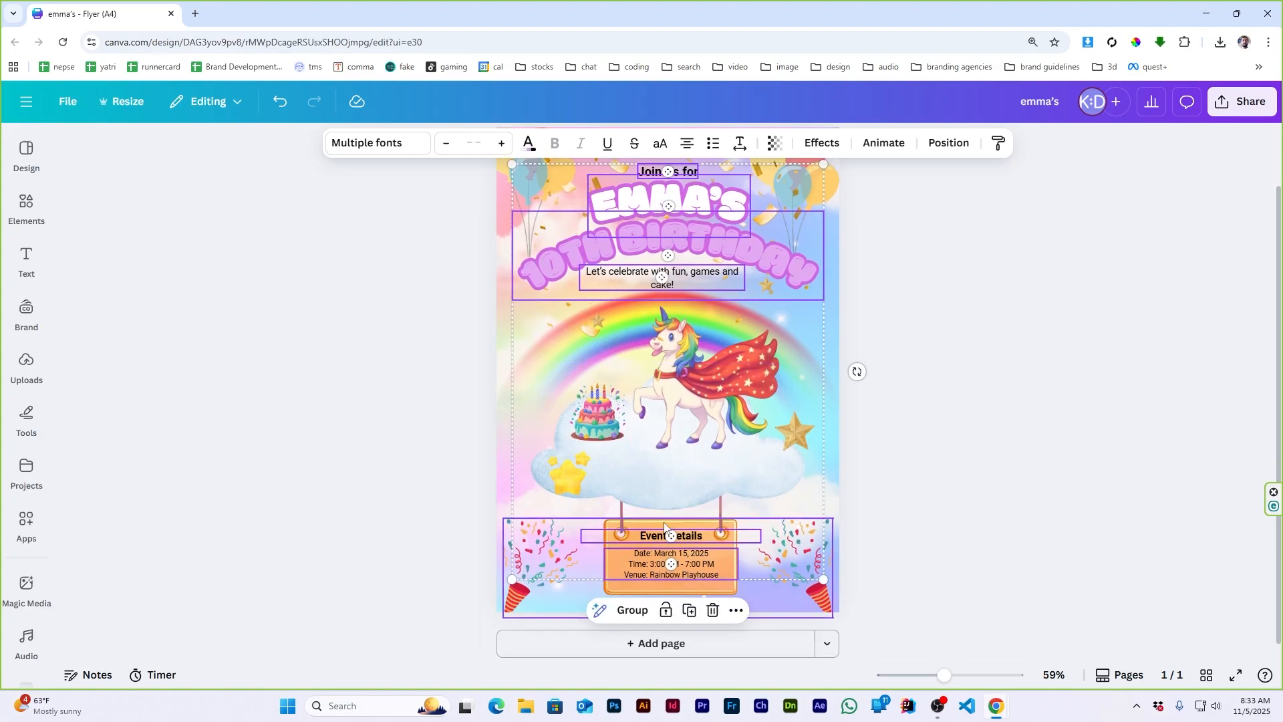
{"action": "left_click", "coordinate": [673, 515], "text": "shift"}
{"action": "left_click", "coordinate": [980, 143]}
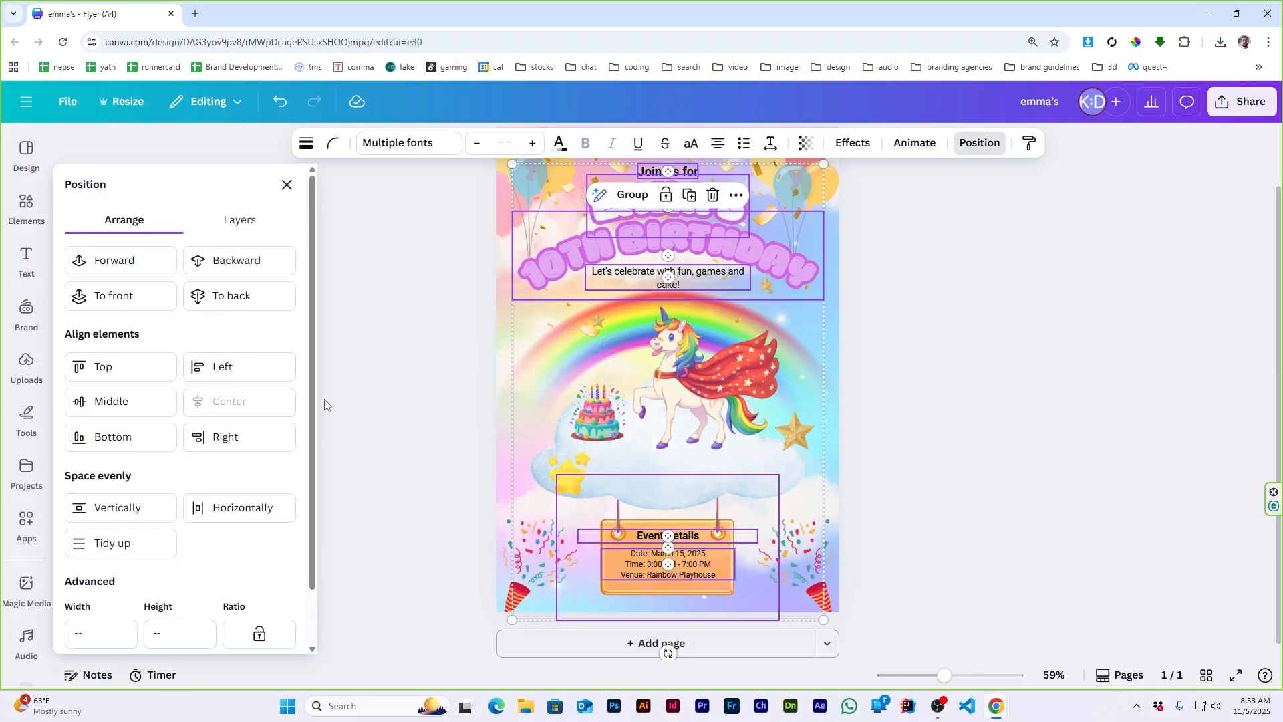
{"action": "left_click", "coordinate": [974, 458]}
{"action": "scroll", "coordinate": [973, 458], "scroll_direction": "up", "scroll_amount": 1}
{"action": "scroll", "coordinate": [973, 459], "scroll_direction": "down", "scroll_amount": 1}
- Check the position settings of the date, time and venue text and of the name line in the title
{"action": "left_click", "coordinate": [700, 565]}
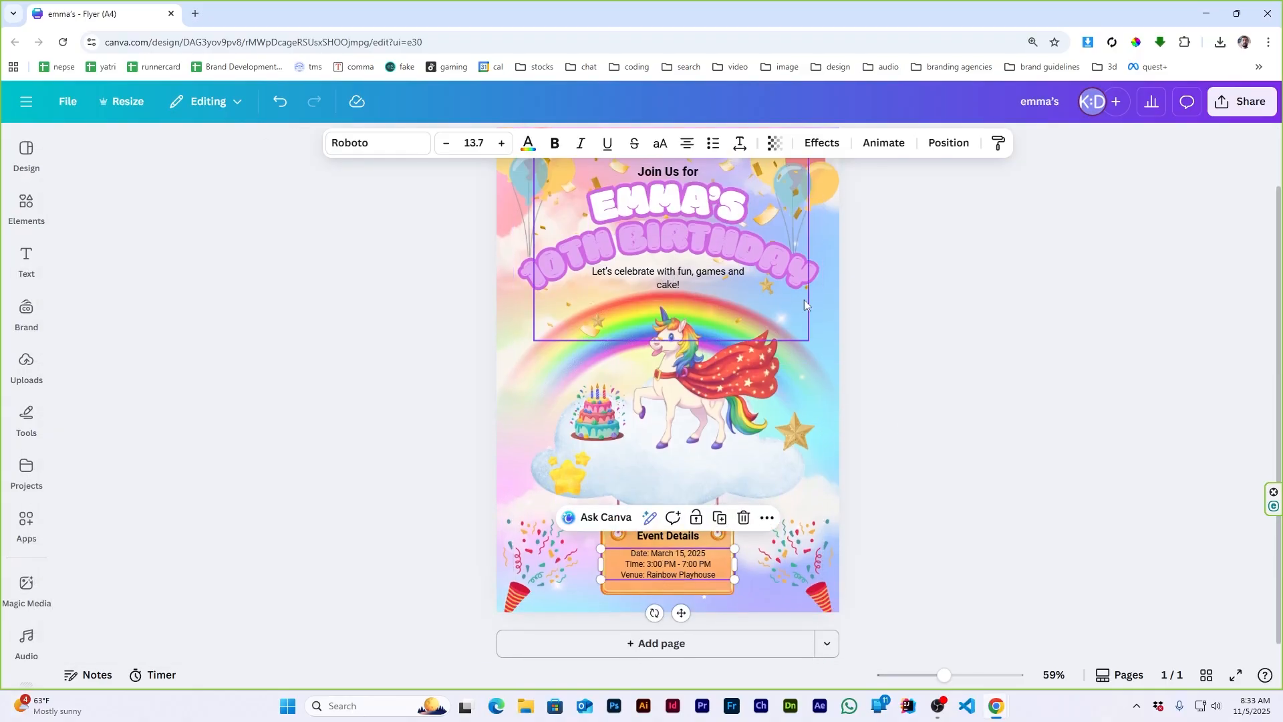
{"action": "left_click", "coordinate": [954, 143]}
{"action": "left_click", "coordinate": [1004, 482]}
{"action": "left_click", "coordinate": [700, 196]}
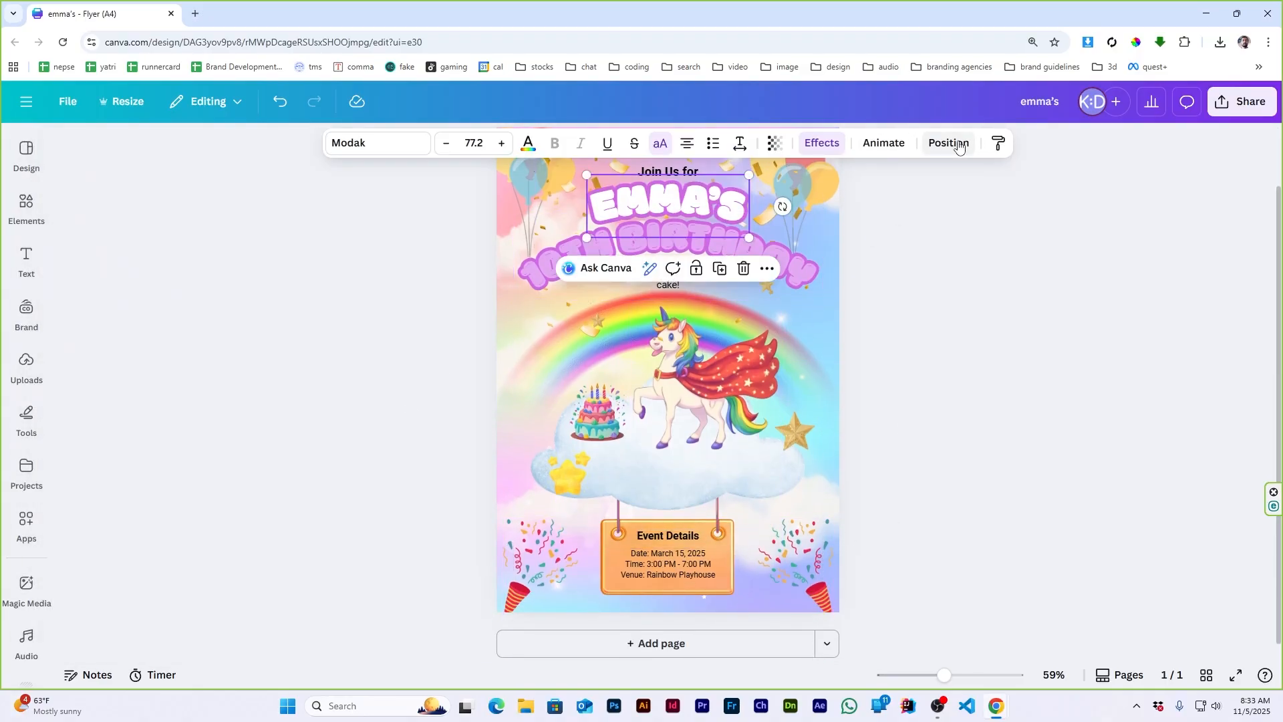
{"action": "left_click", "coordinate": [959, 143]}
{"action": "left_click", "coordinate": [1074, 424]}
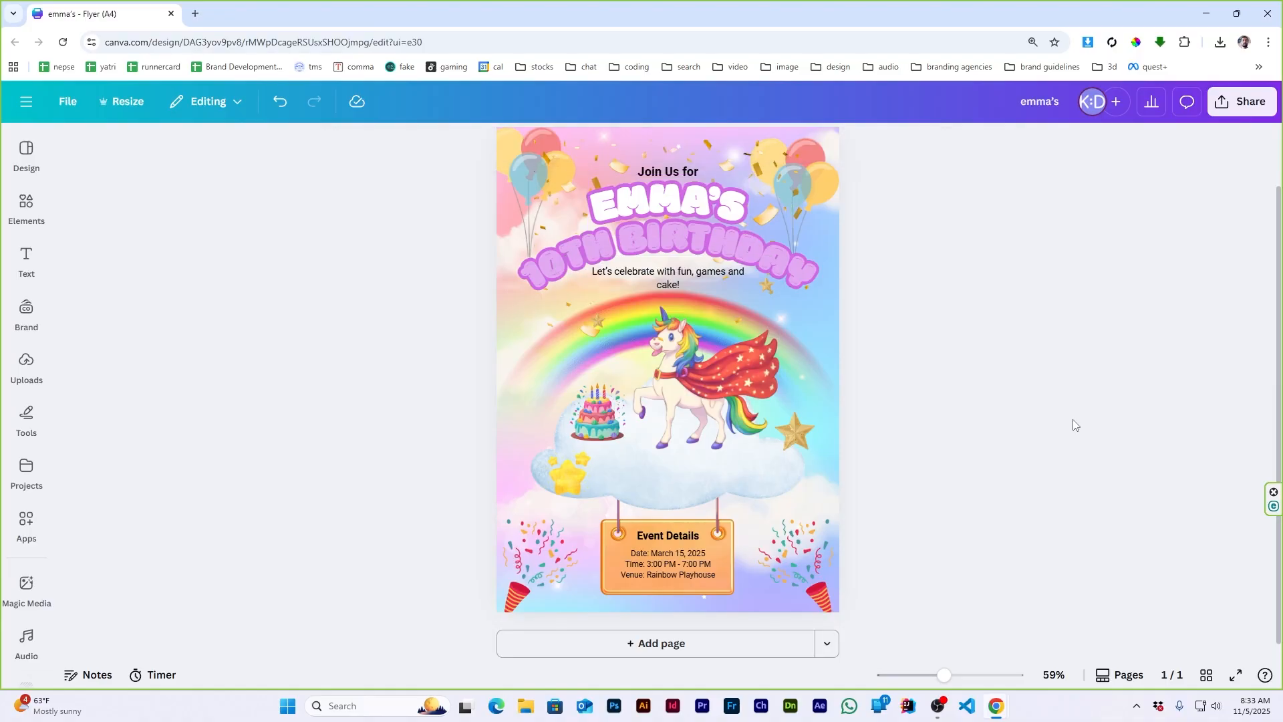
- Enlarge the unicorn slightly and shift it a little to the left on the cloud
{"action": "left_click", "coordinate": [696, 402]}
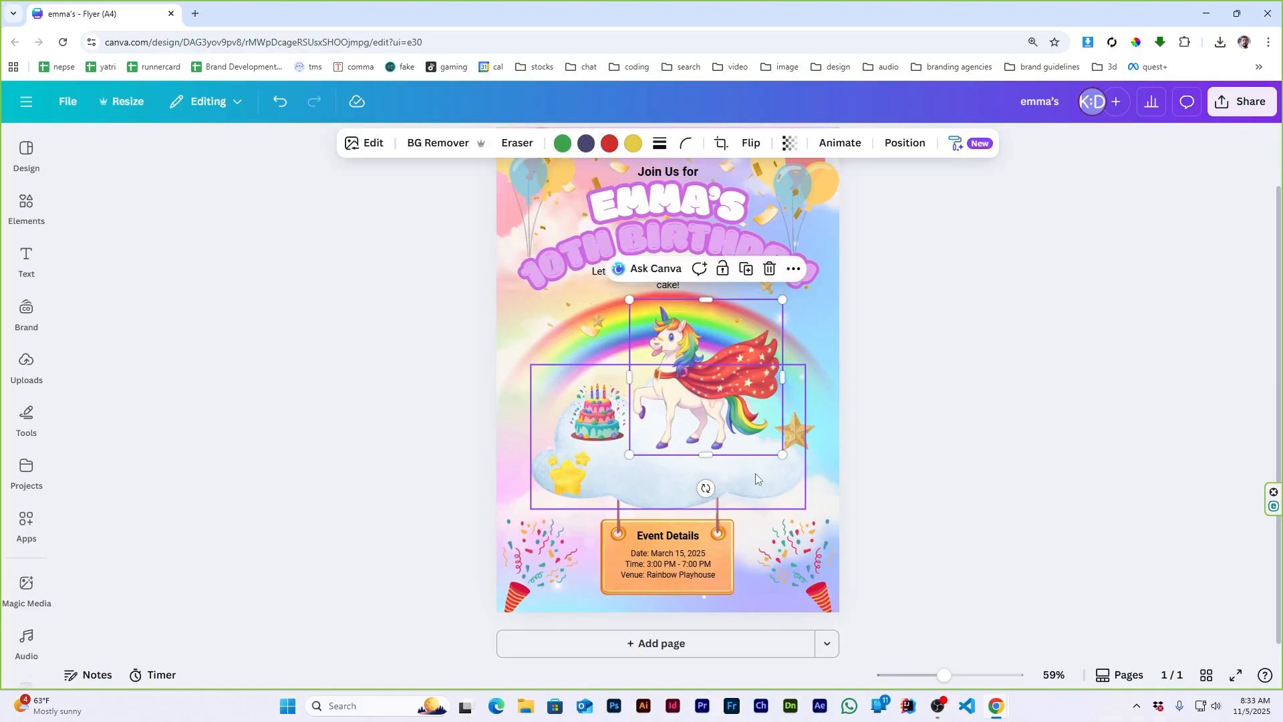
{"action": "left_click_drag", "start_coordinate": [782, 456], "coordinate": [790, 463]}
{"action": "left_click_drag", "start_coordinate": [718, 409], "coordinate": [708, 409]}
{"action": "left_click", "coordinate": [484, 511]}
{"action": "scroll", "coordinate": [504, 512], "scroll_direction": "down", "scroll_amount": 1}
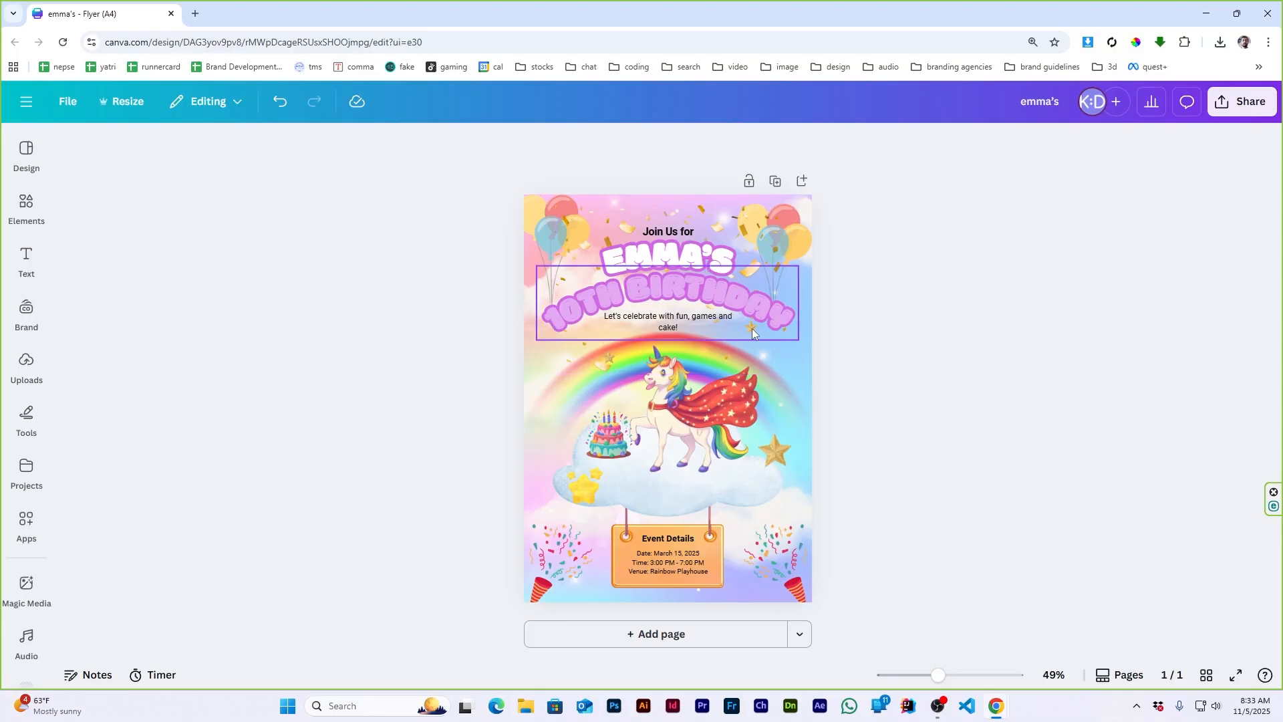
- Add a small copy of the gold star at the lower right corner of the Event Details sign
{"action": "left_click_drag", "start_coordinate": [774, 451], "coordinate": [739, 581]}
{"action": "left_click", "coordinate": [849, 533]}
{"action": "scroll", "coordinate": [888, 396], "scroll_direction": "up", "scroll_amount": 2, "text": "ctrl"}
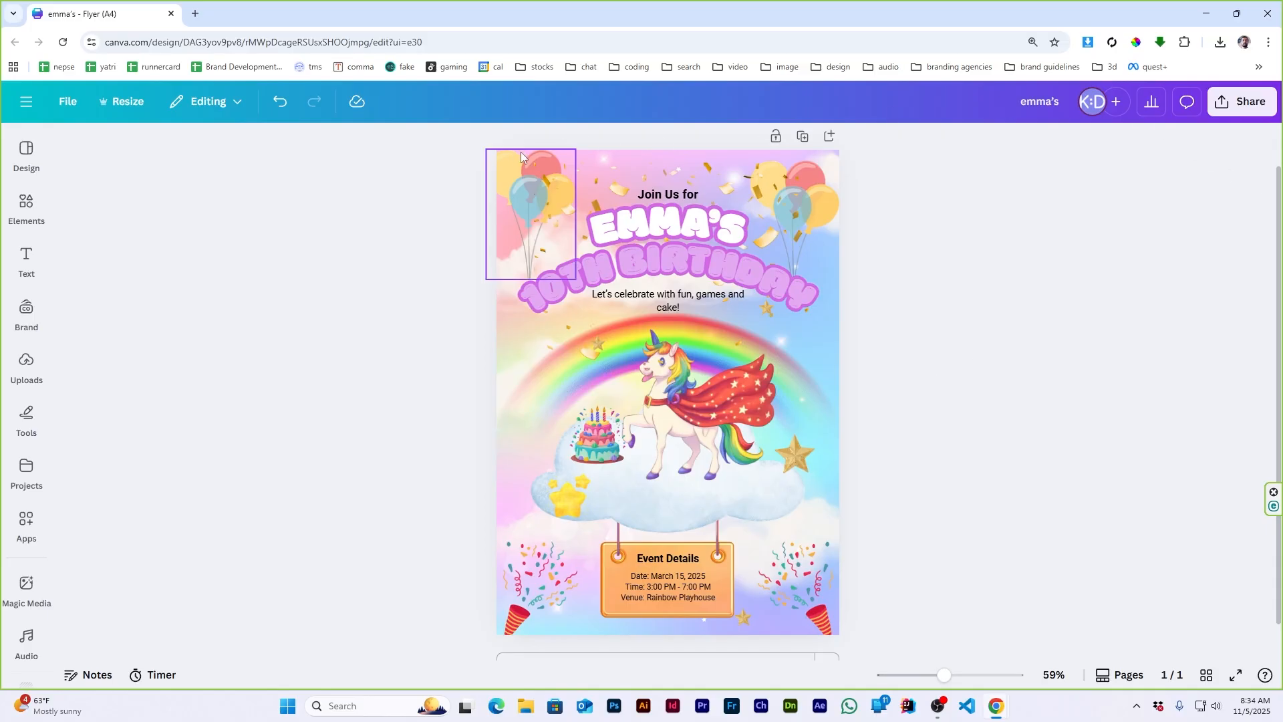
{"action": "left_click", "coordinate": [611, 155]}
{"action": "left_click", "coordinate": [332, 147]}
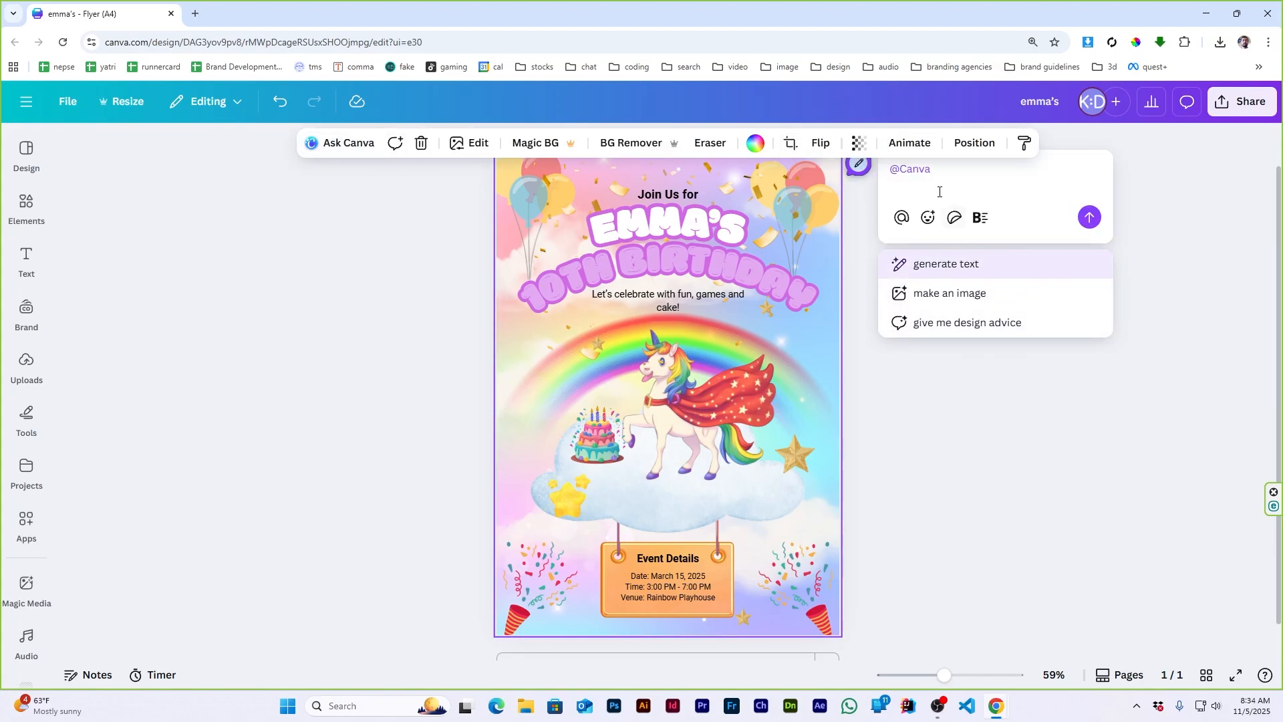
{"action": "type", "text": "what do y"}
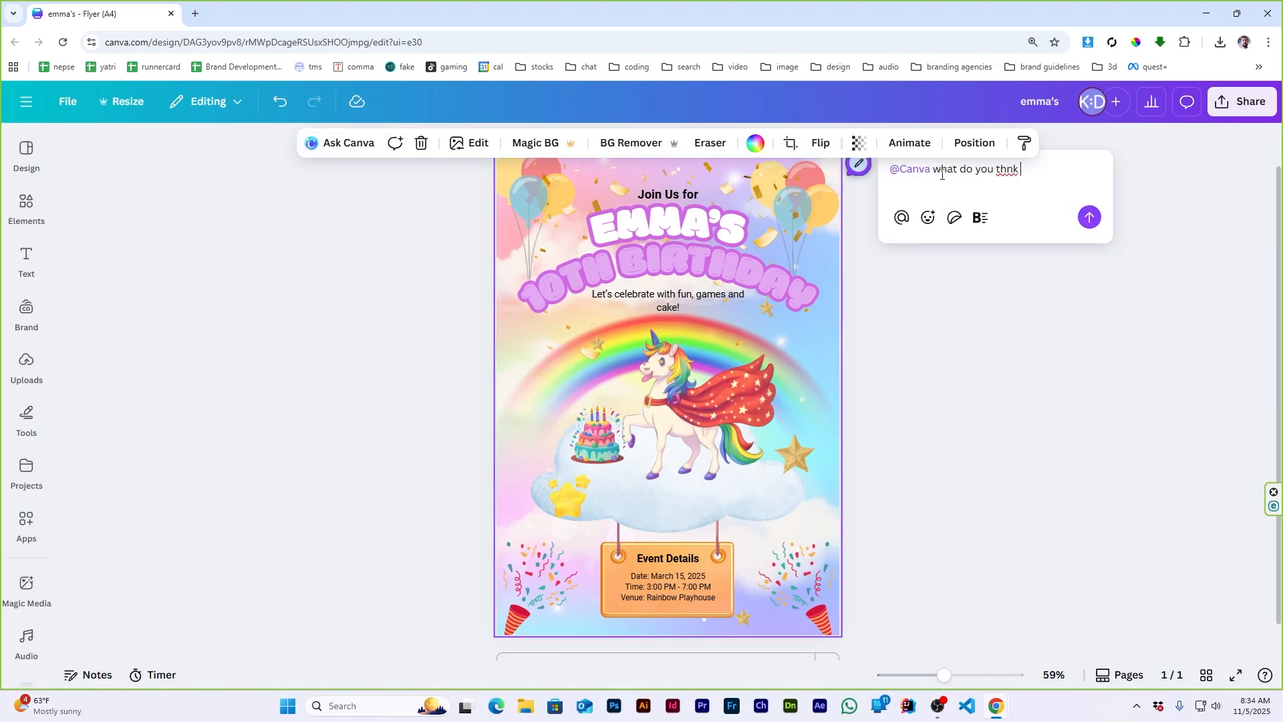
{"action": "type", "text": "ou think of this glyer design for em"}
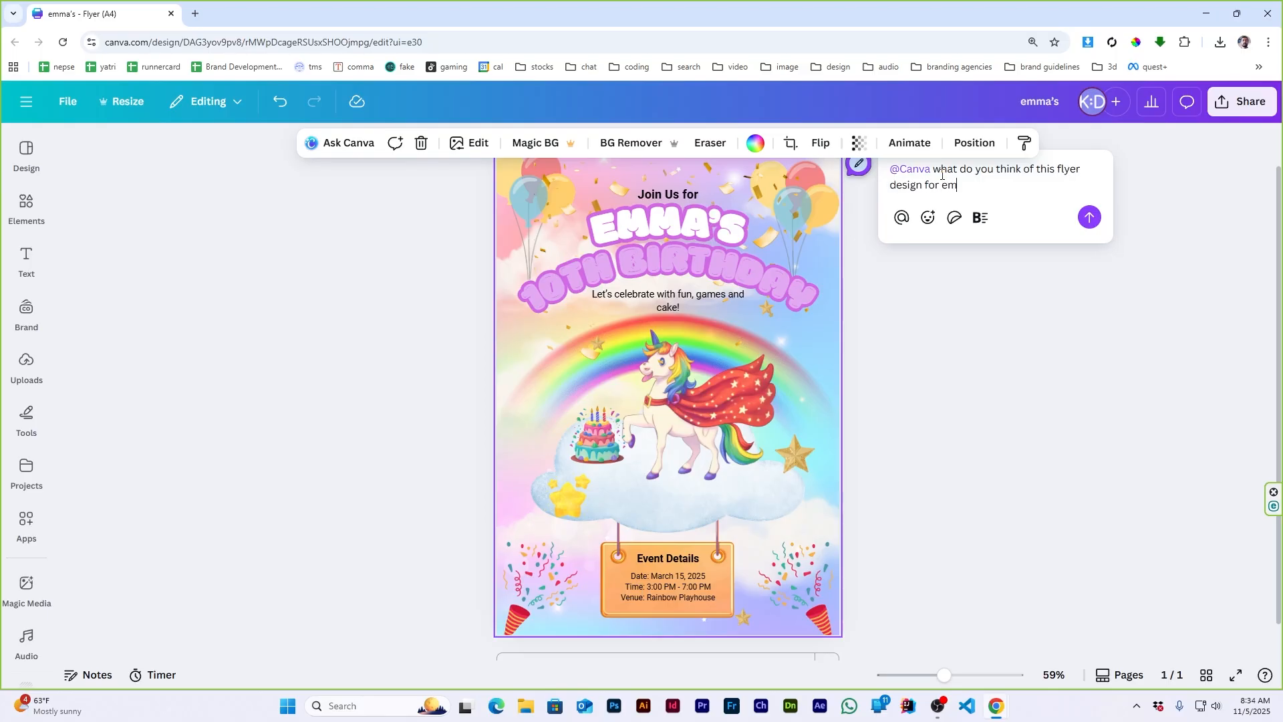
{"action": "type", "text": "ma's birthday. anything mis"}
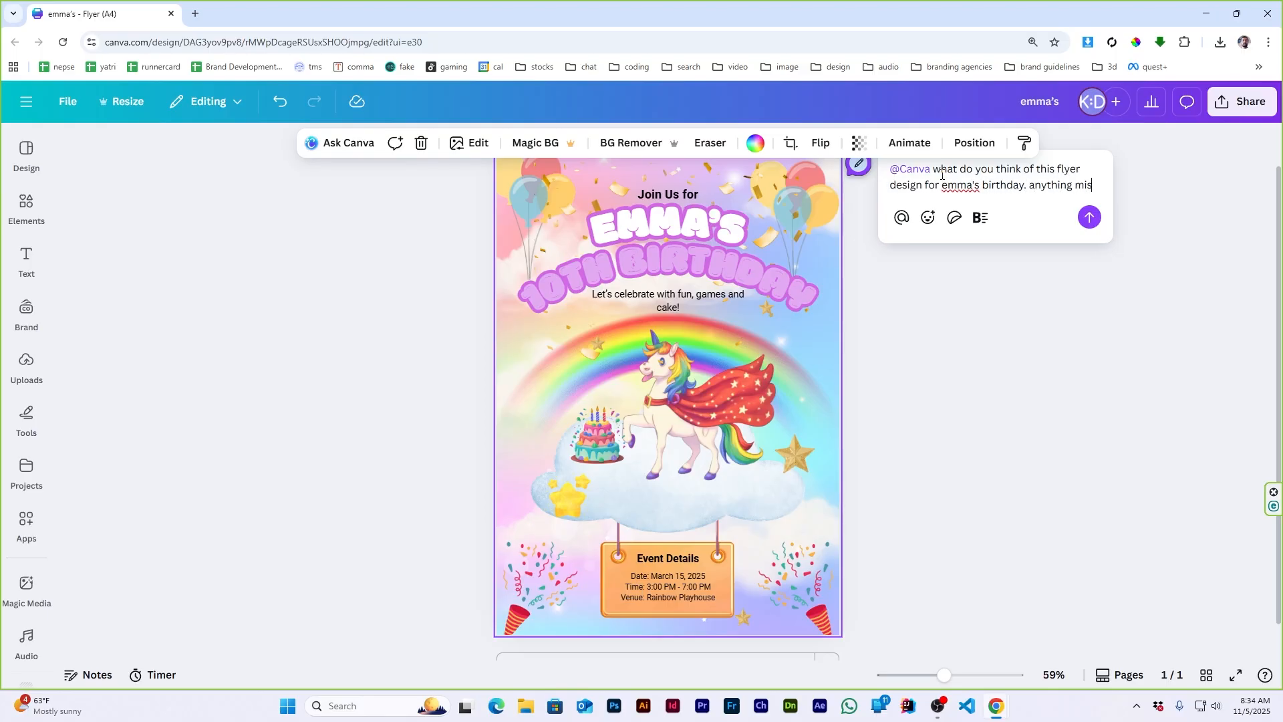
{"action": "type", "text": "sing or anything that can be improved?"}
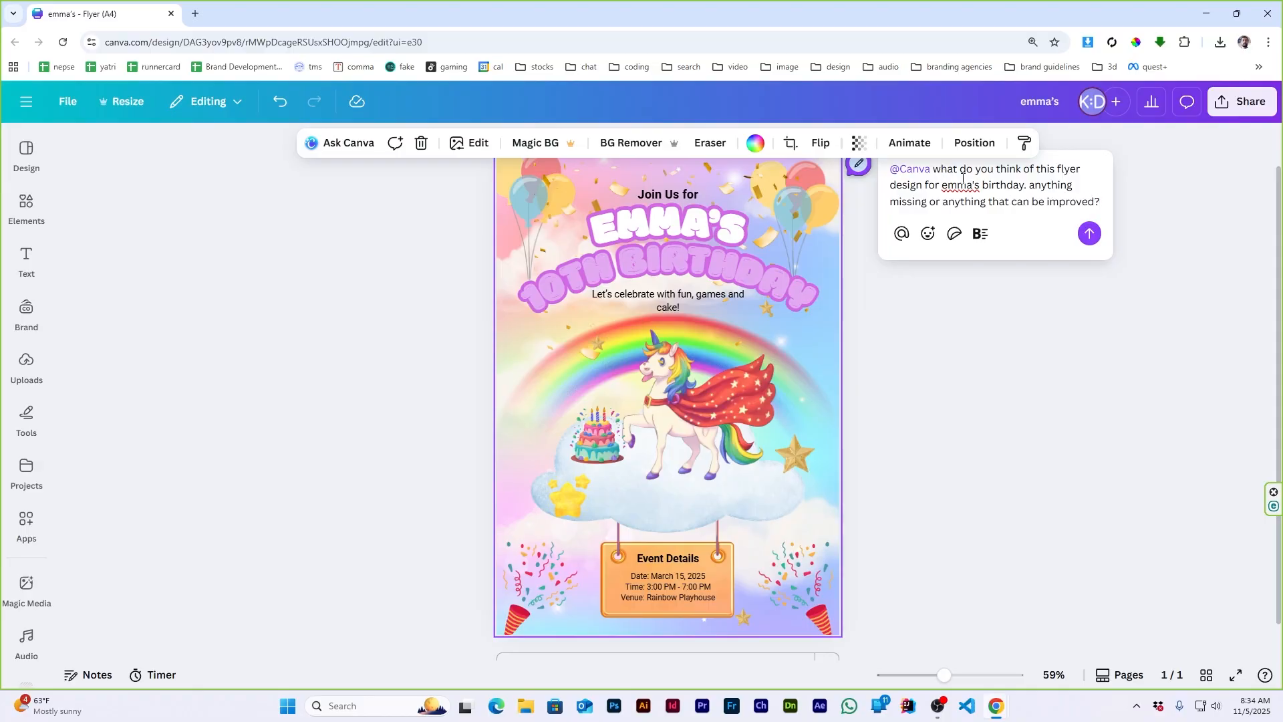
{"action": "left_click", "coordinate": [1089, 233]}
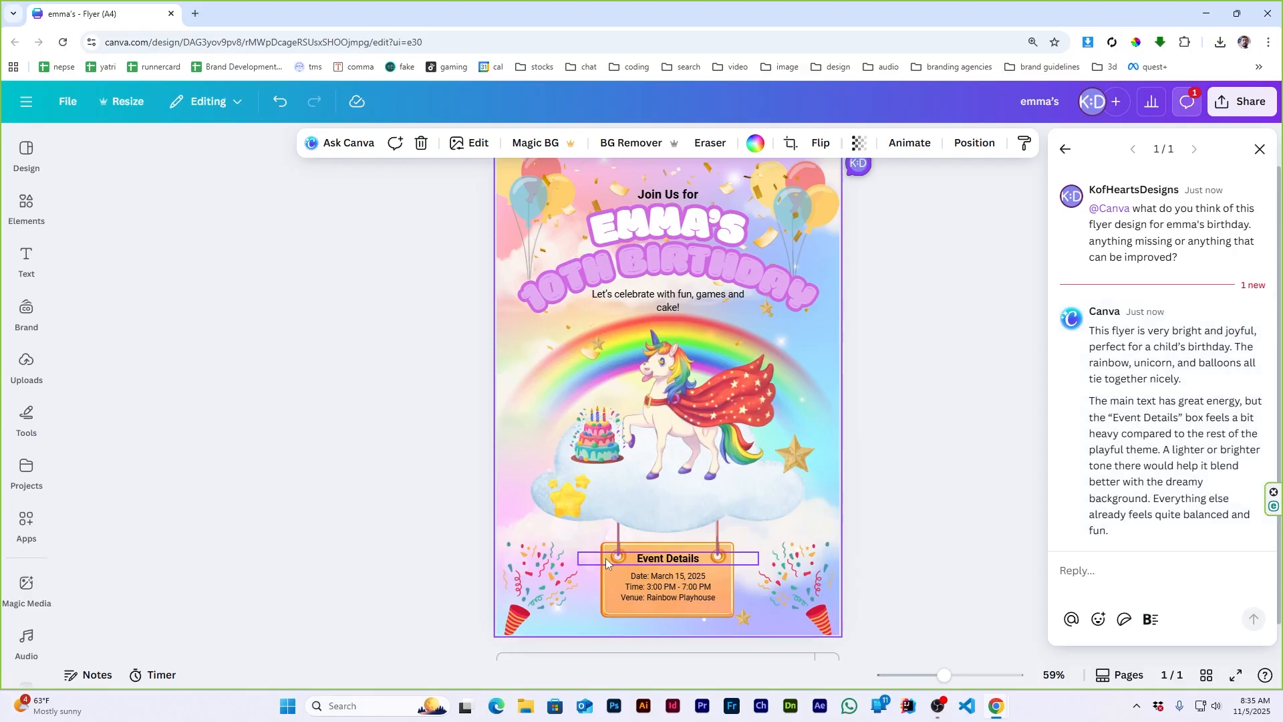
- Recolour the main fill of the hanging Event Details sign with the palest blue from the cloud's photo colors
{"action": "left_click", "coordinate": [620, 539]}
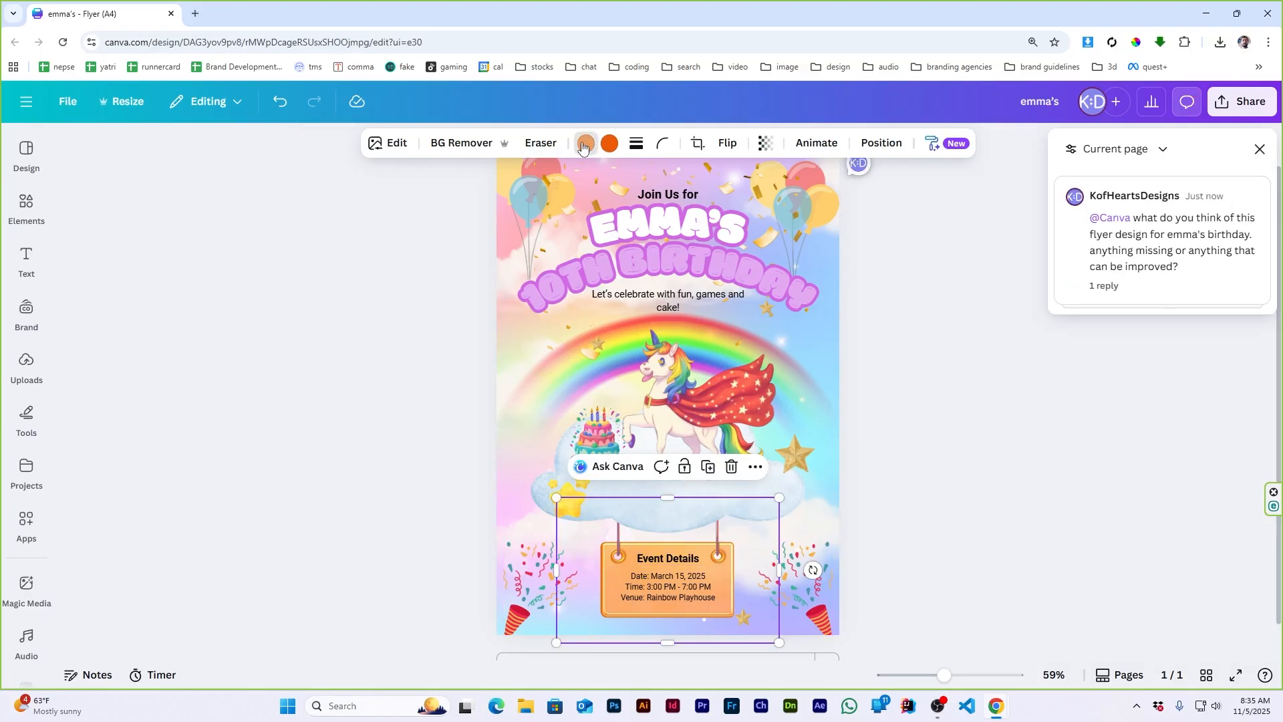
{"action": "left_click", "coordinate": [586, 143]}
{"action": "left_click", "coordinate": [113, 469]}
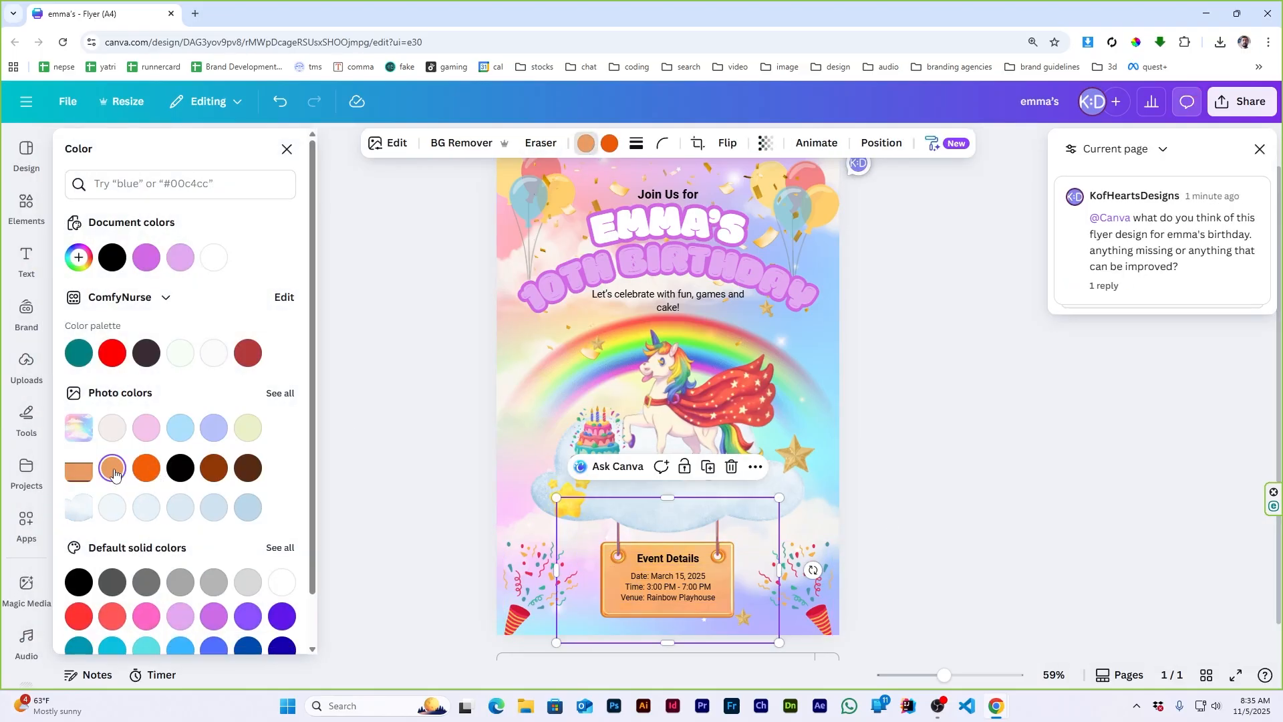
{"action": "left_click", "coordinate": [215, 429]}
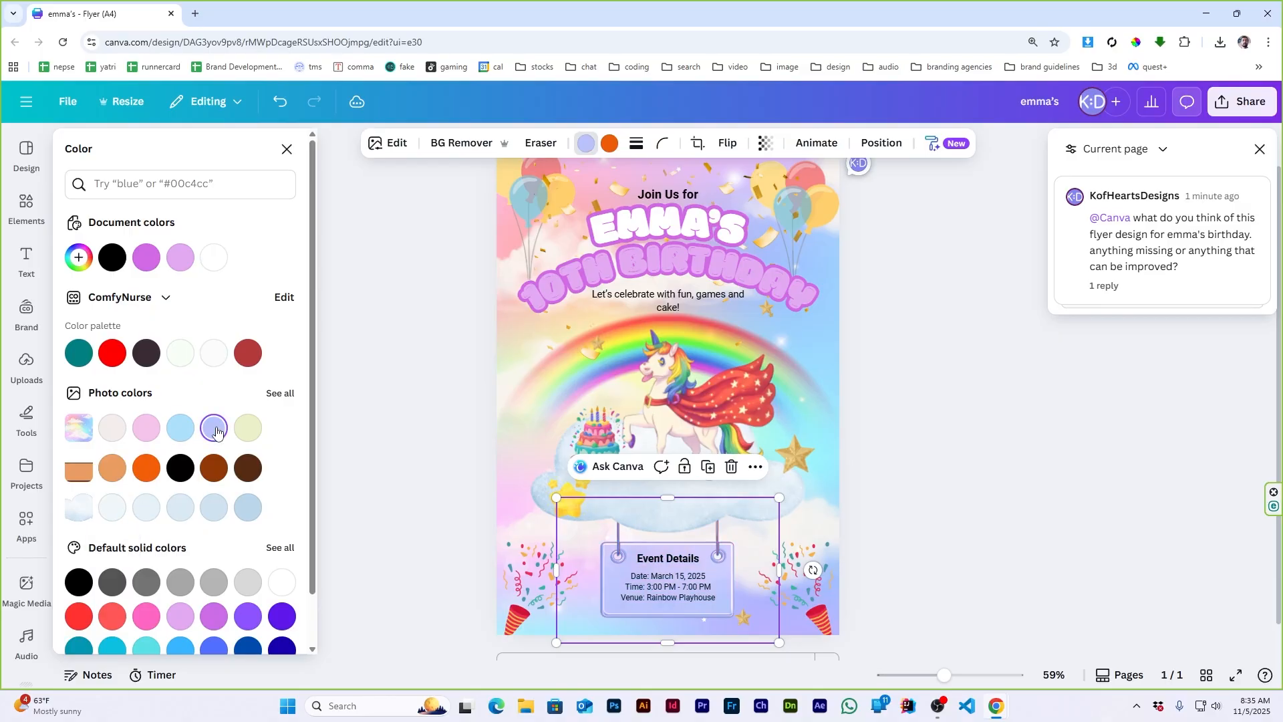
{"action": "left_click", "coordinate": [113, 507]}
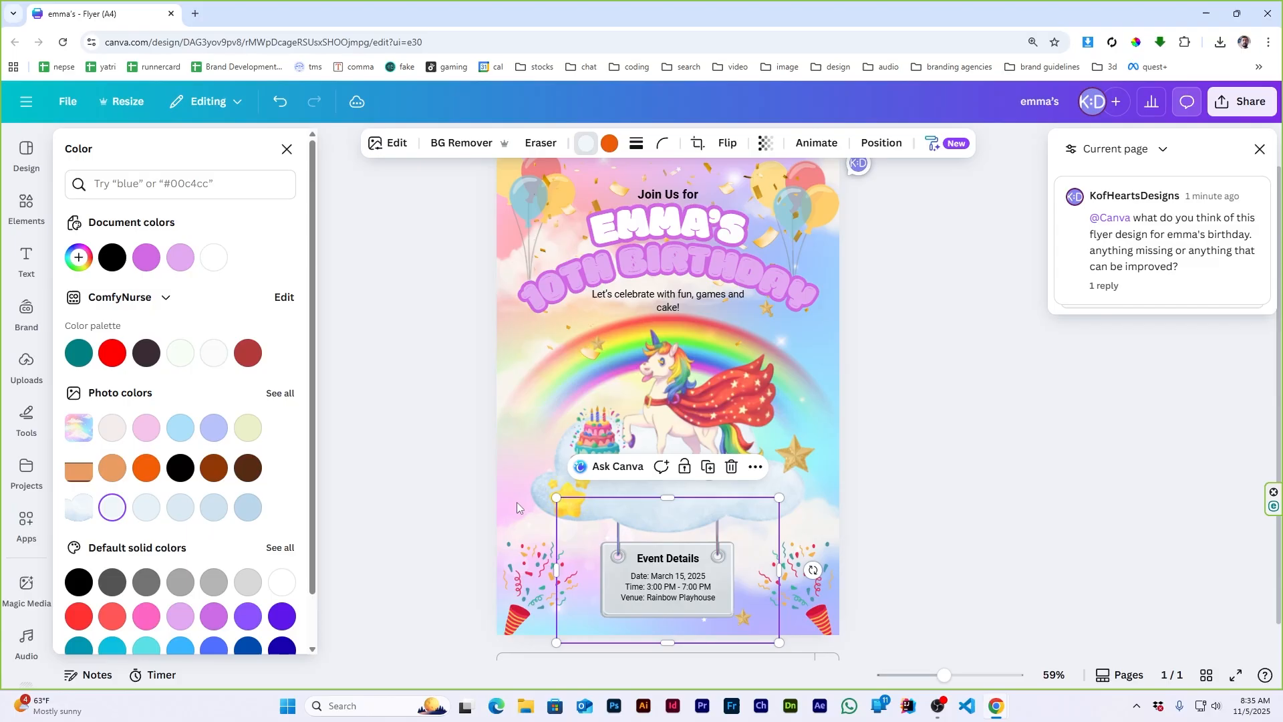
{"action": "left_click", "coordinate": [954, 475]}
- Set the transparency of the Event Details heading and the date, time and venue text to 72
{"action": "left_click", "coordinate": [673, 559]}
{"action": "left_click", "coordinate": [675, 587], "text": "shift"}
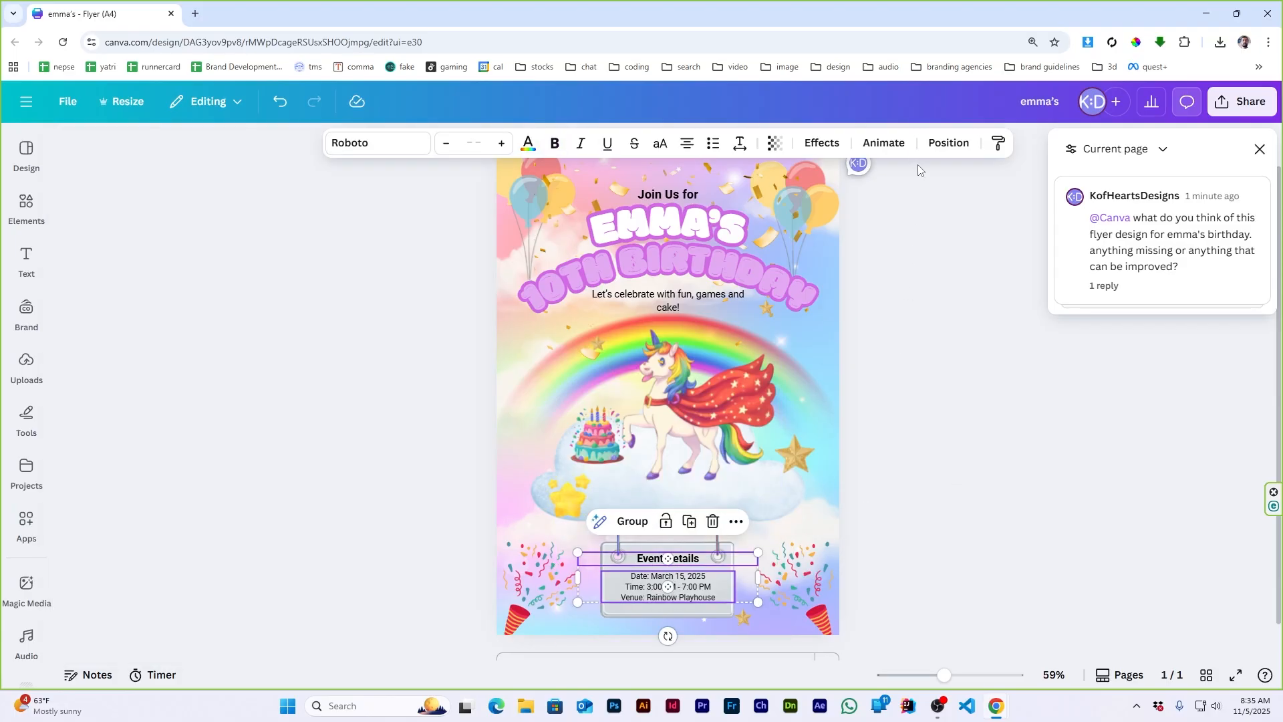
{"action": "left_click", "coordinate": [775, 143]}
{"action": "left_click", "coordinate": [779, 204]}
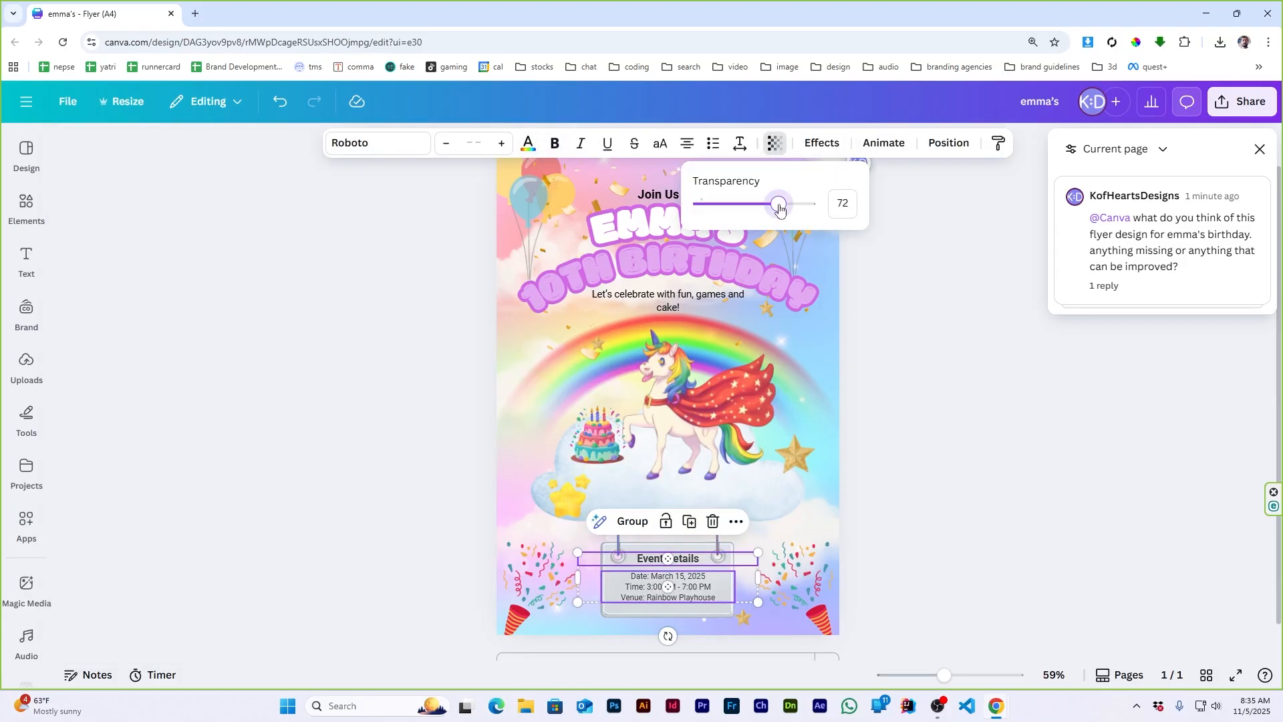
{"action": "left_click", "coordinate": [953, 434]}
{"action": "left_click", "coordinate": [953, 434]}
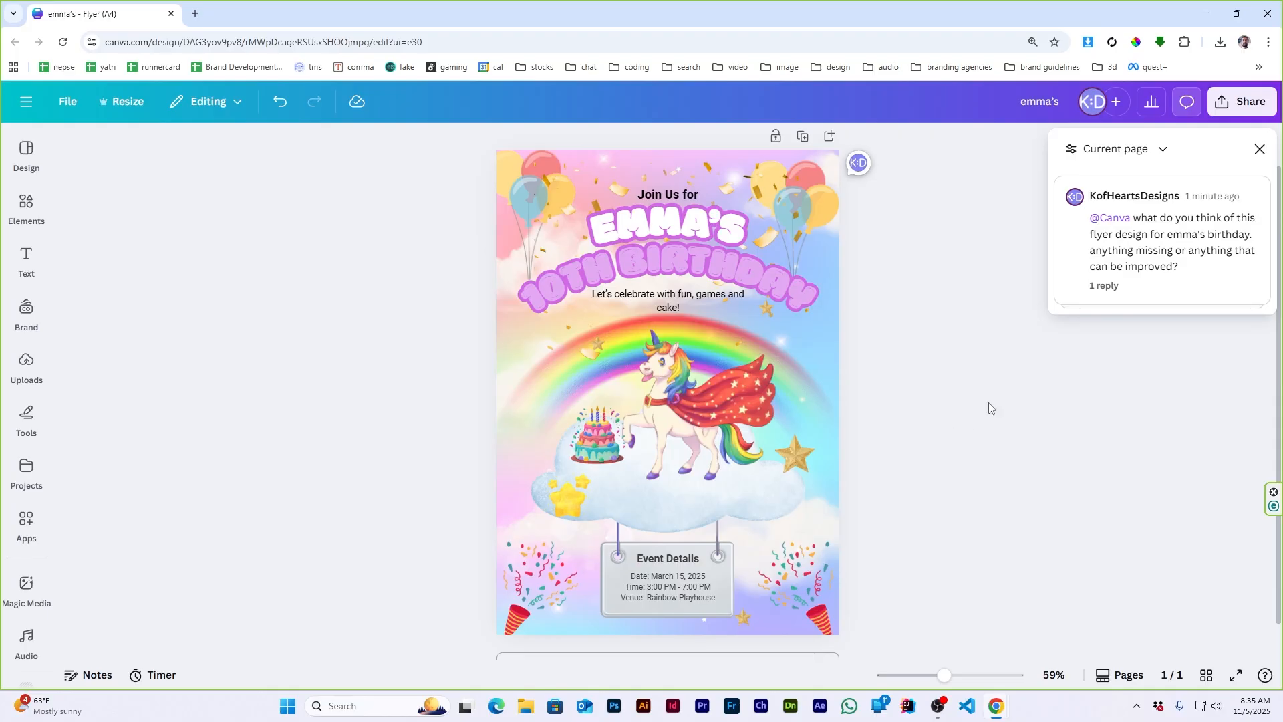
{"action": "left_click", "coordinate": [1151, 267]}
{"action": "left_click", "coordinate": [1129, 585]}
{"action": "type", "text": "what do you t"}
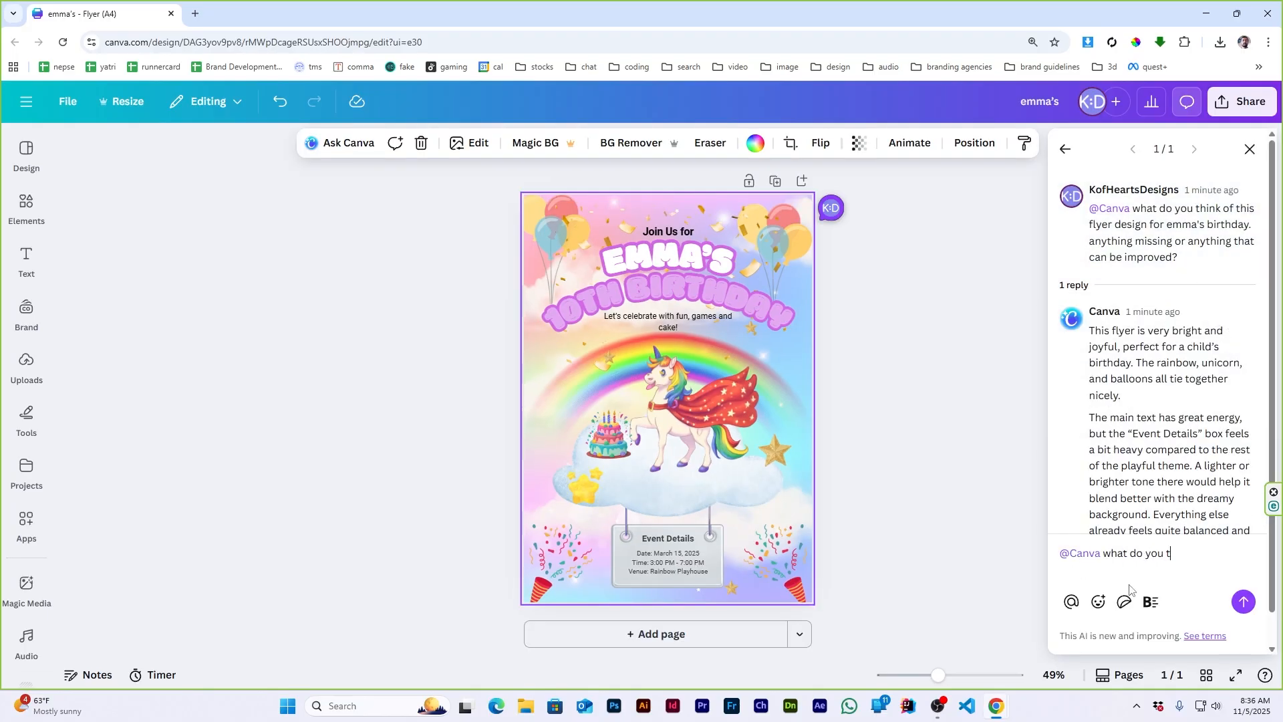
{"action": "type", "text": "hink now?"}
{"action": "left_click", "coordinate": [1244, 602]}
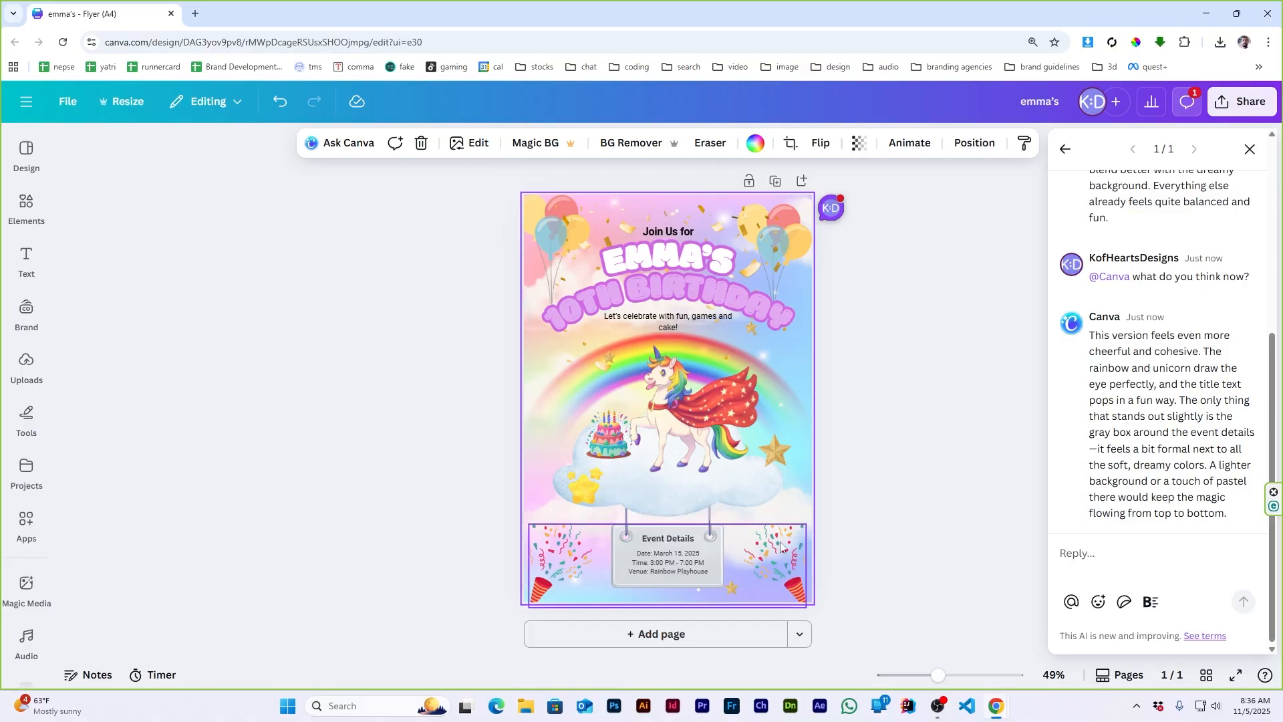
{"action": "scroll", "coordinate": [986, 401], "scroll_direction": "up", "scroll_amount": 5}
{"action": "scroll", "coordinate": [995, 472], "scroll_direction": "down", "scroll_amount": 3}
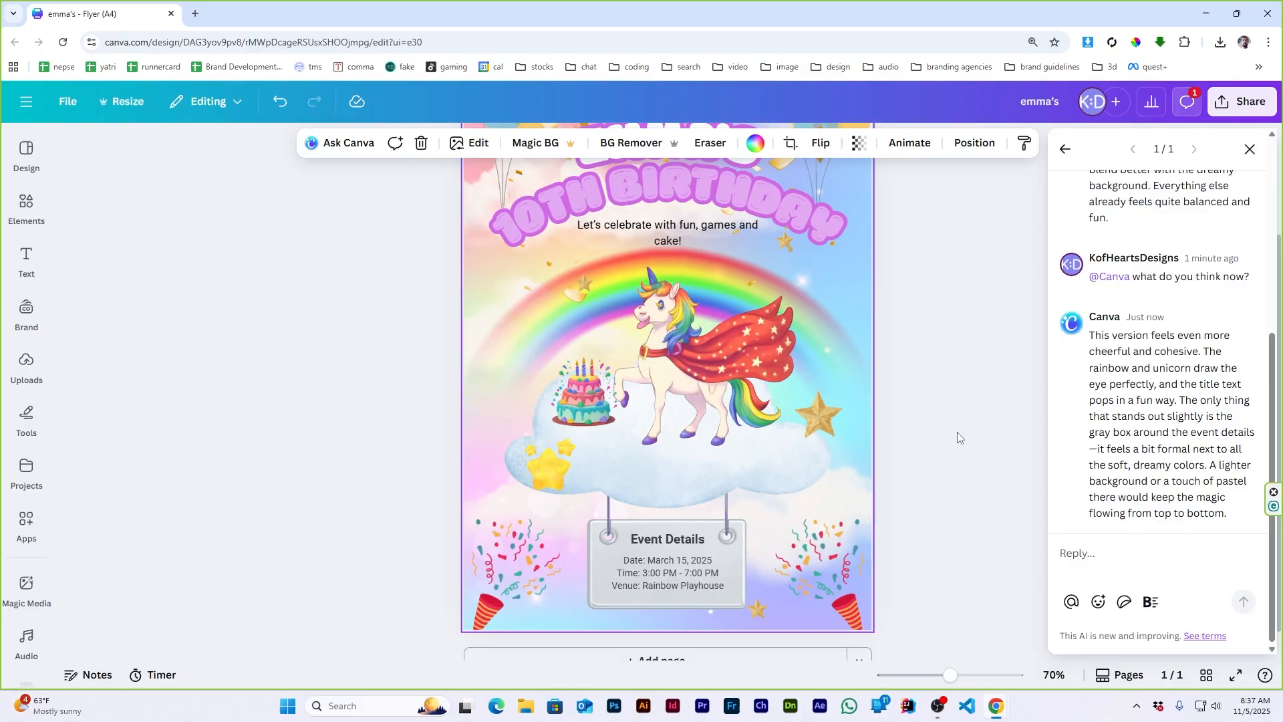
{"action": "scroll", "coordinate": [958, 438], "scroll_direction": "down", "scroll_amount": 2}
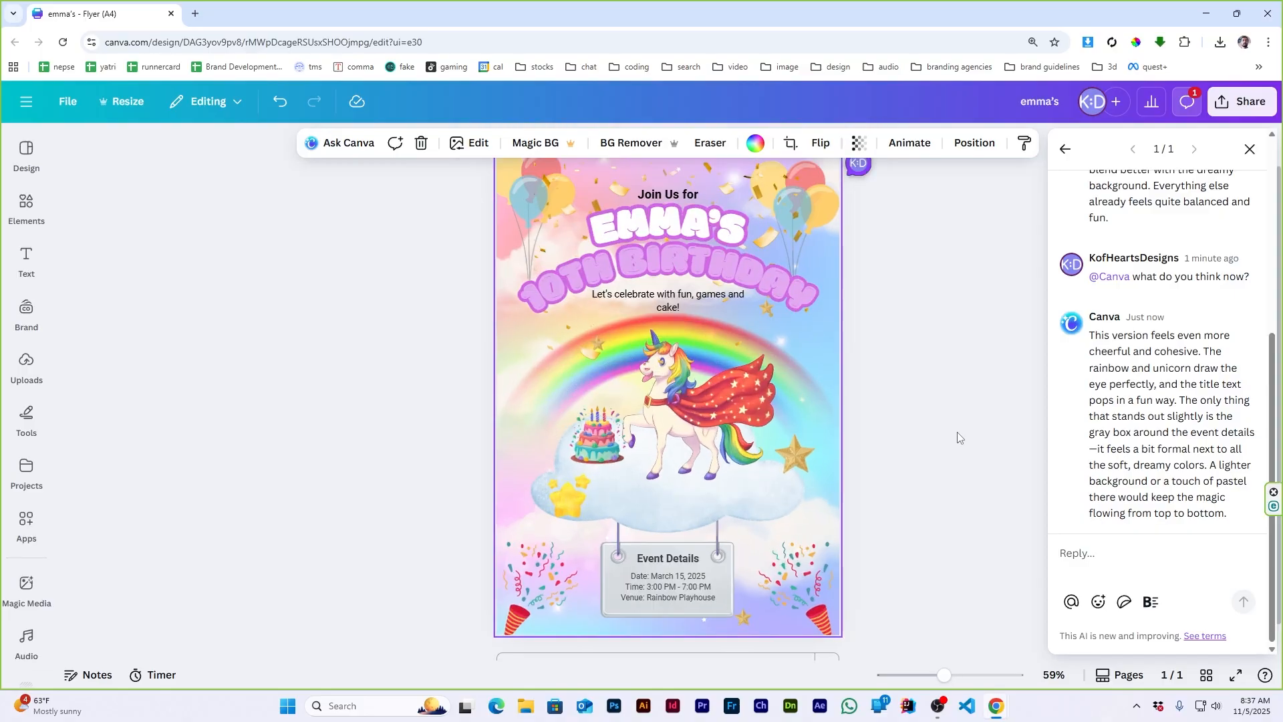
- Search the graphics for "text box" and add the light blue box with the sketched dark blue outline
{"action": "left_click", "coordinate": [615, 539]}
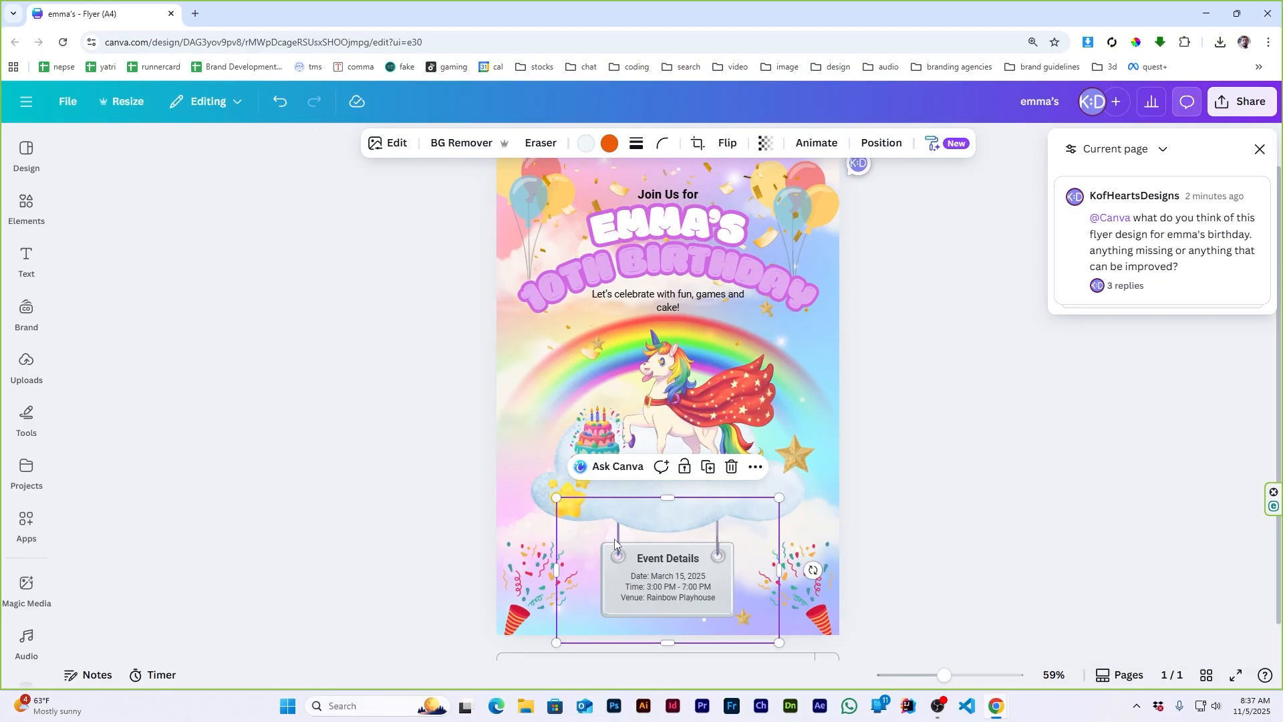
{"action": "scroll", "coordinate": [615, 538], "scroll_direction": "down", "scroll_amount": 2}
{"action": "left_click", "coordinate": [324, 341]}
{"action": "left_click", "coordinate": [27, 207]}
{"action": "double_click", "coordinate": [185, 162]}
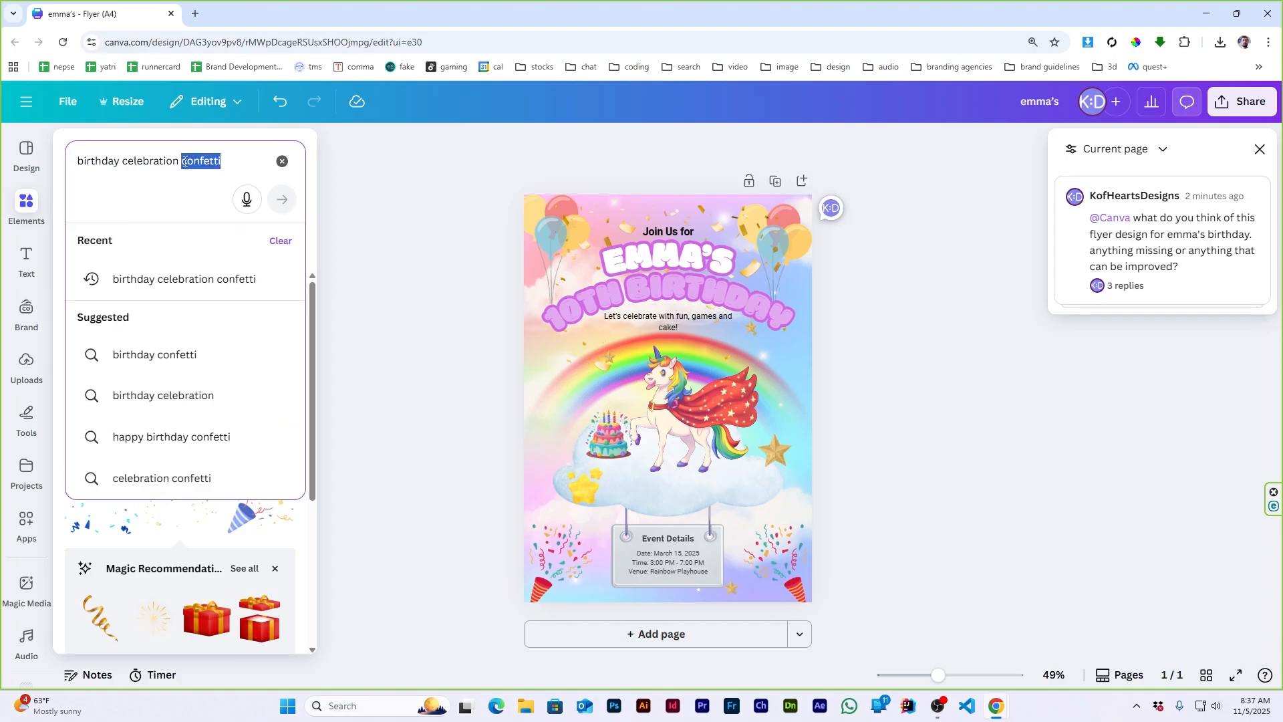
{"action": "triple_click", "coordinate": [185, 162]}
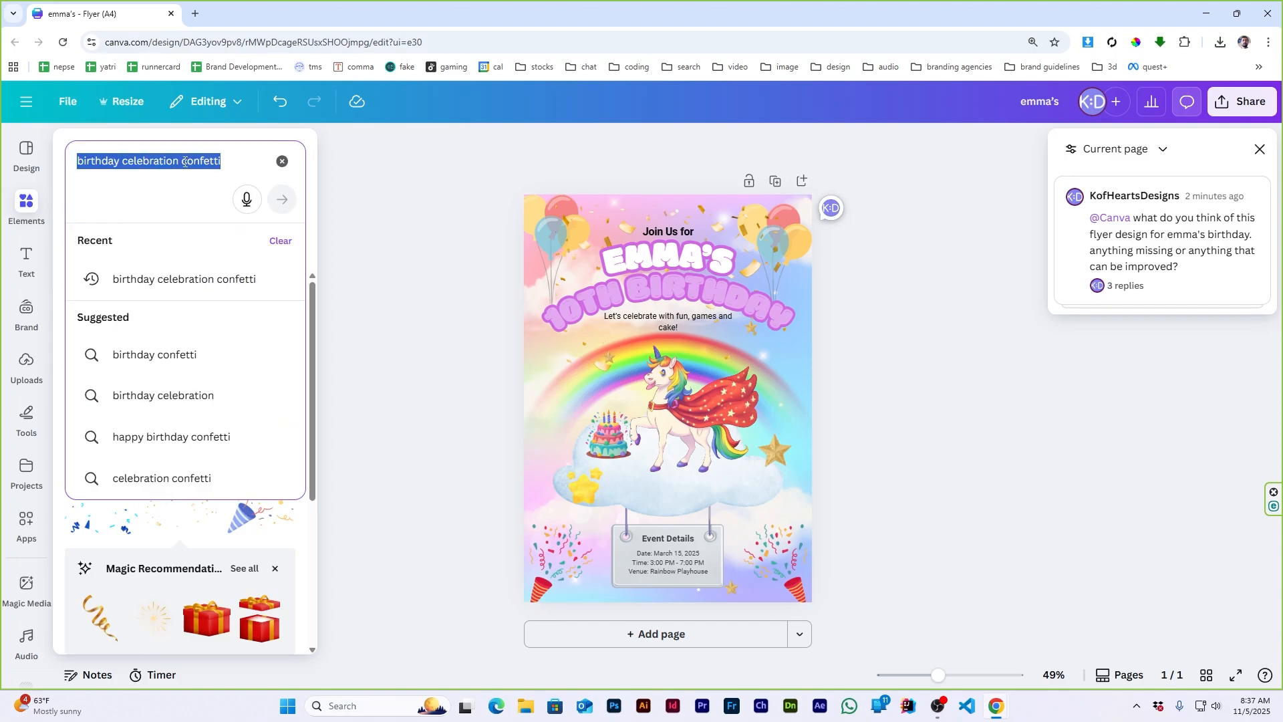
{"action": "type", "text": "text box"}
{"action": "key", "text": "Return"}
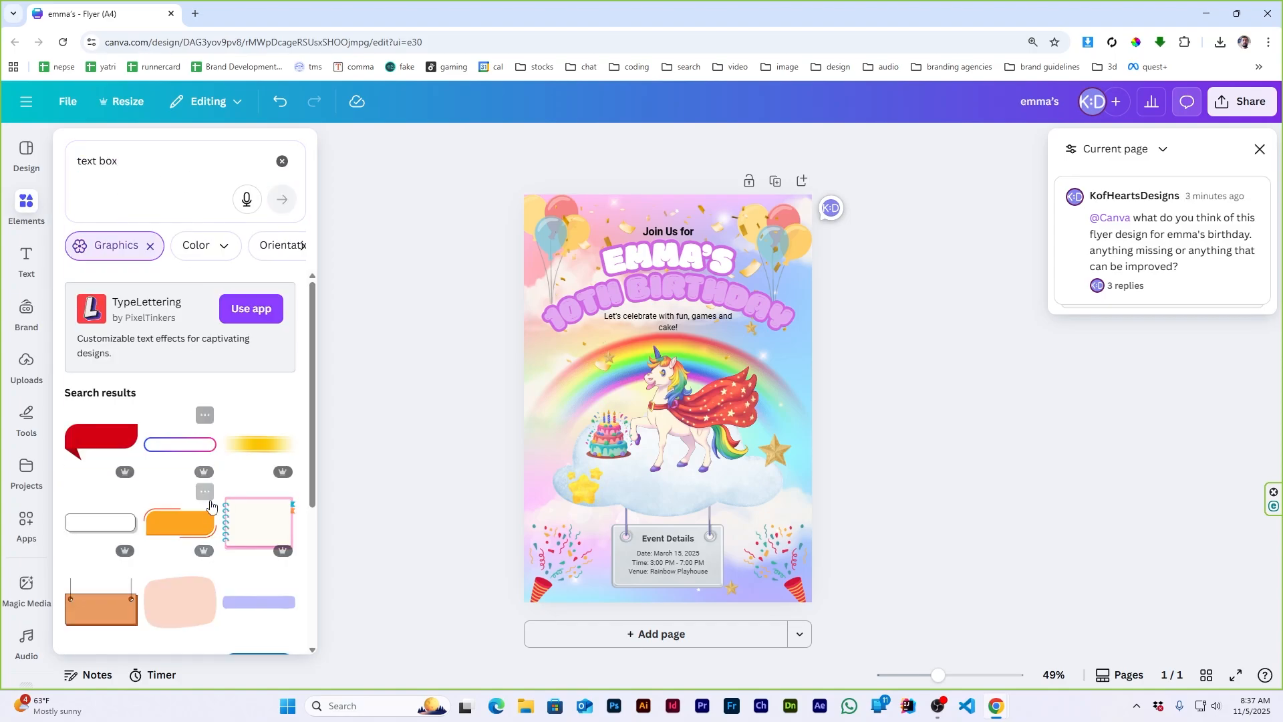
{"action": "scroll", "coordinate": [209, 510], "scroll_direction": "down", "scroll_amount": 4}
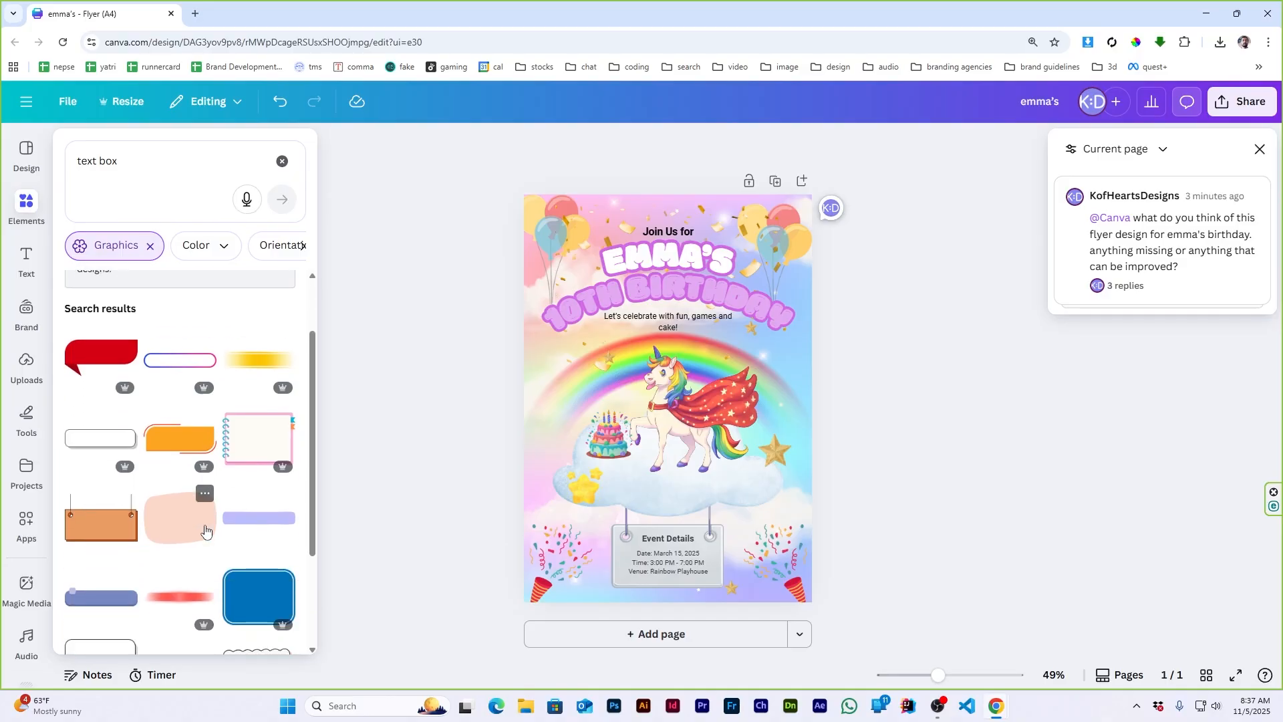
{"action": "scroll", "coordinate": [205, 537], "scroll_direction": "down", "scroll_amount": 6}
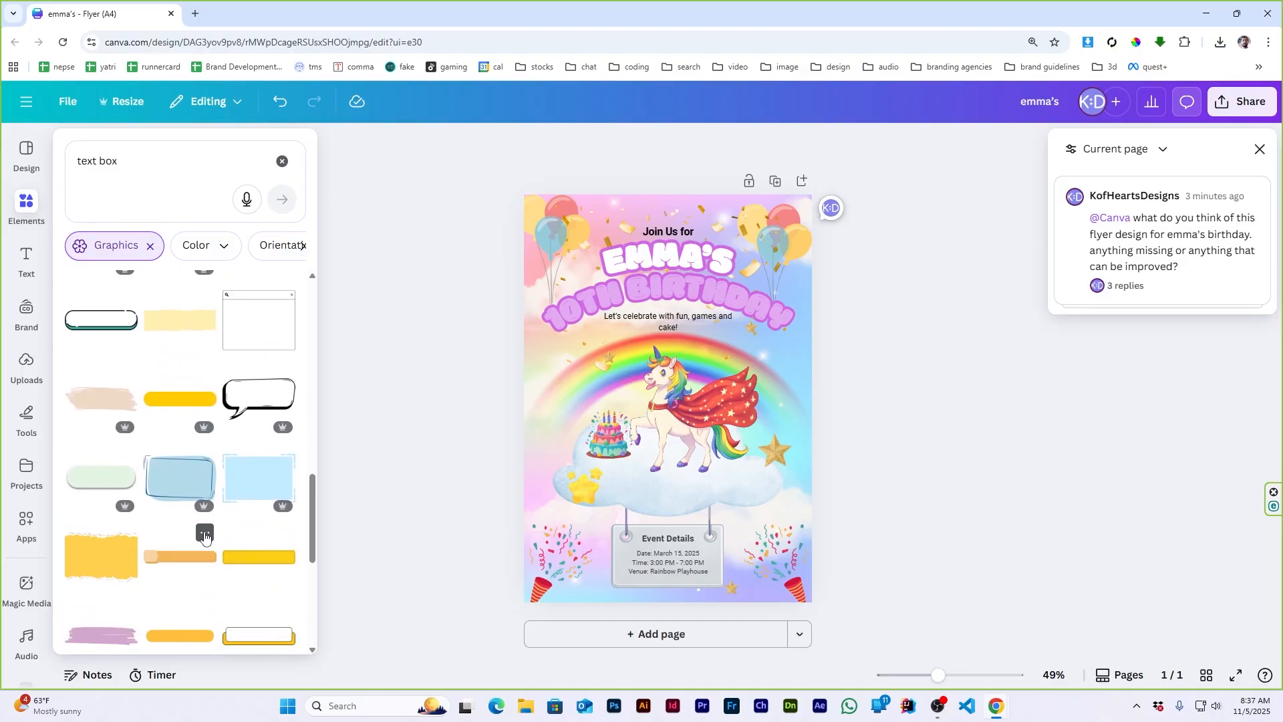
{"action": "left_click", "coordinate": [179, 478]}
- Delete the hanging sign and place the light blue box behind the event details texts
{"action": "left_click_drag", "start_coordinate": [668, 454], "coordinate": [665, 552]}
{"action": "key", "text": "ctrl+z"}
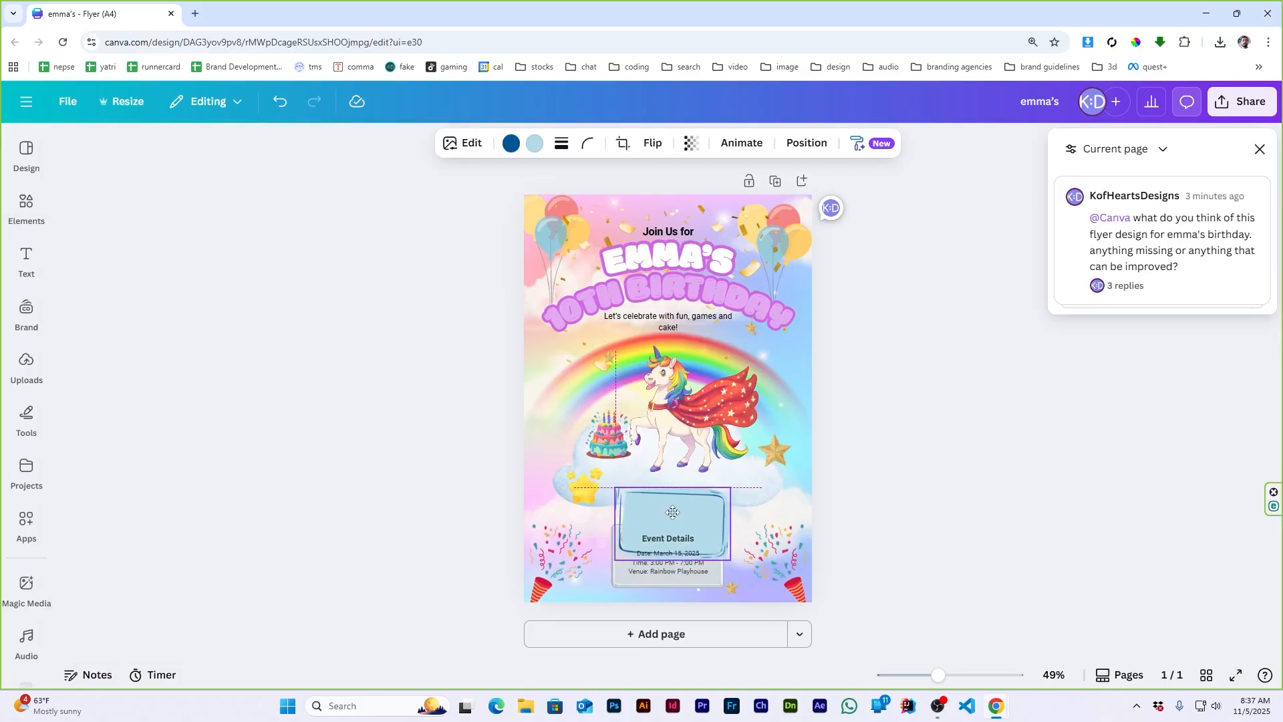
{"action": "left_click", "coordinate": [626, 523]}
{"action": "key", "text": "Delete"}
{"action": "left_click_drag", "start_coordinate": [663, 460], "coordinate": [657, 548]}
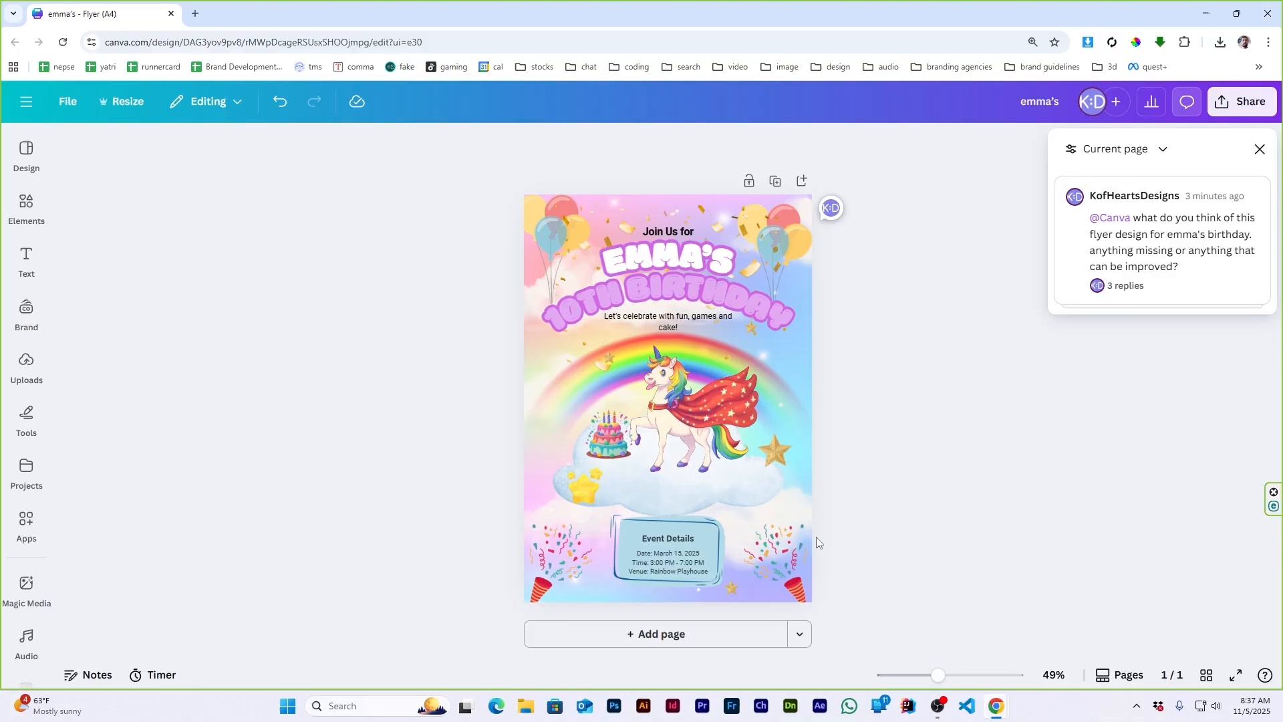
- Copy the unicorn's art style and apply it to the light blue event details box
{"action": "scroll", "coordinate": [654, 553], "scroll_direction": "up", "scroll_amount": 5}
{"action": "left_click", "coordinate": [675, 315]}
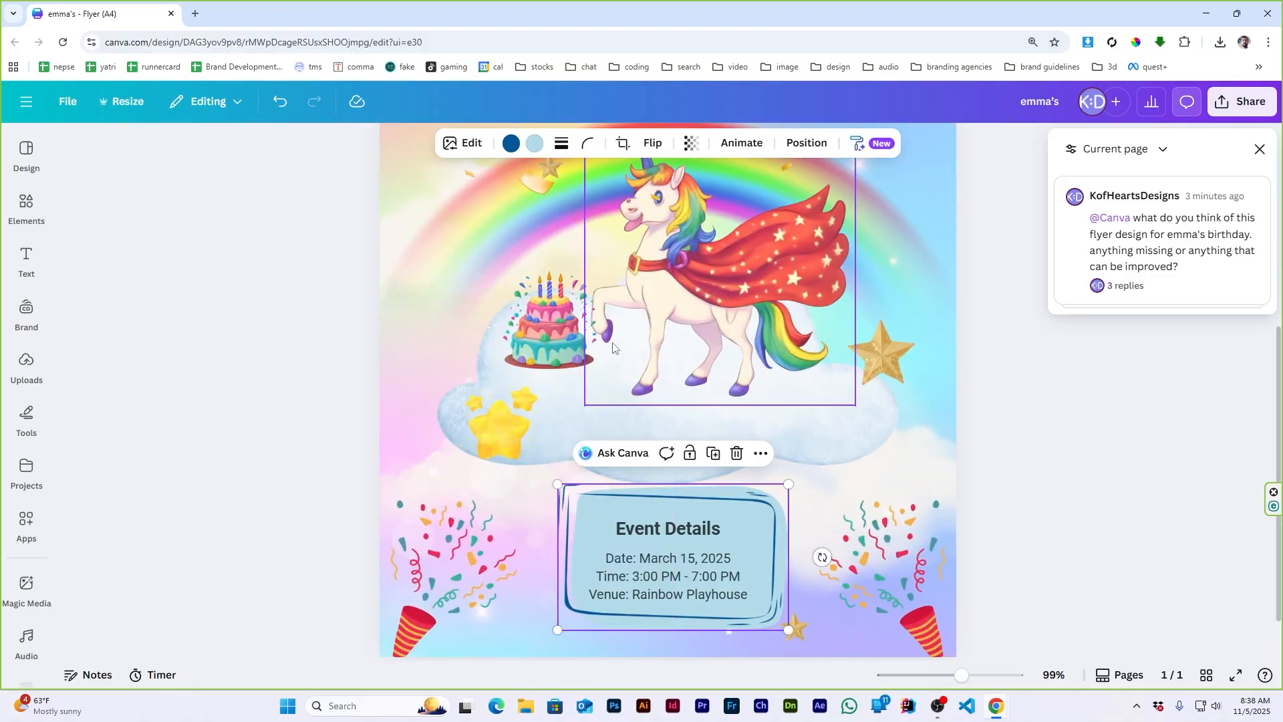
{"action": "scroll", "coordinate": [663, 421], "scroll_direction": "down", "scroll_amount": 3}
{"action": "left_click", "coordinate": [956, 143]}
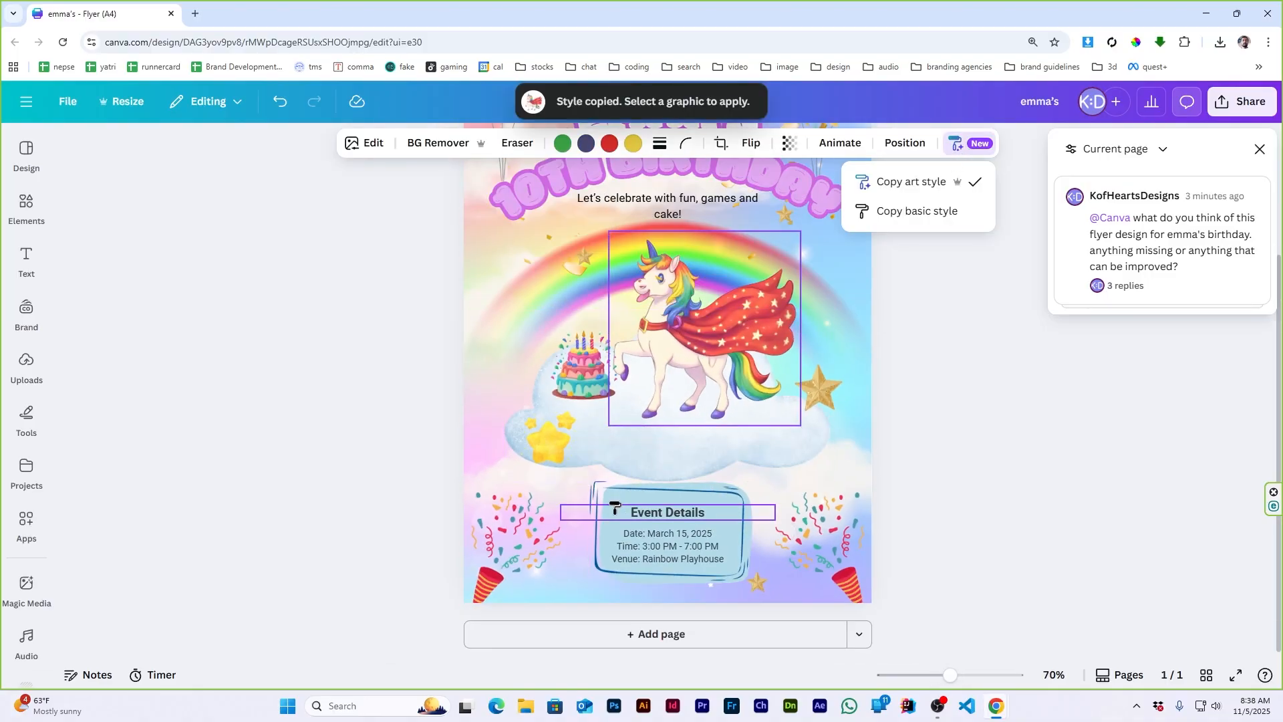
{"action": "left_click", "coordinate": [627, 496]}
{"action": "scroll", "coordinate": [746, 480], "scroll_direction": "down", "scroll_amount": 2}
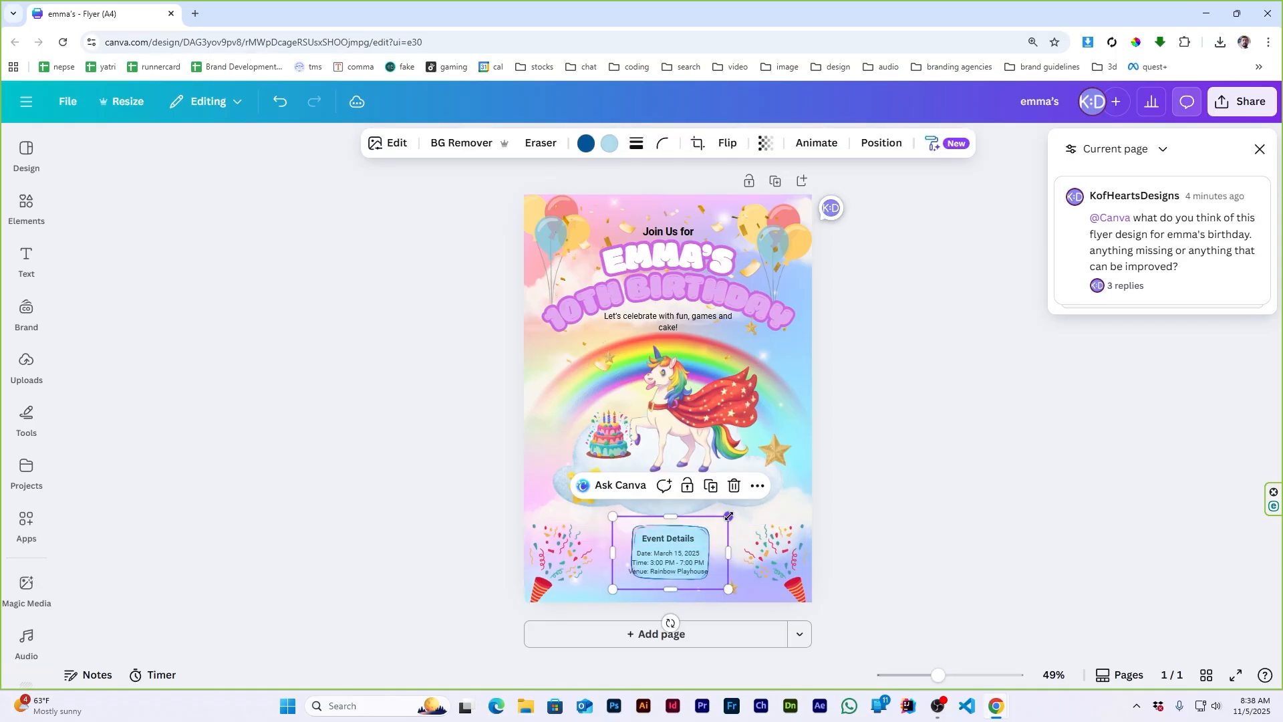
- Enlarge the restyled box slightly and nudge the date, time and venue text up closer to the Event Details heading
{"action": "left_click_drag", "start_coordinate": [728, 516], "coordinate": [746, 509]}
{"action": "left_click", "coordinate": [883, 504]}
{"action": "scroll", "coordinate": [670, 547], "scroll_direction": "up", "scroll_amount": 5}
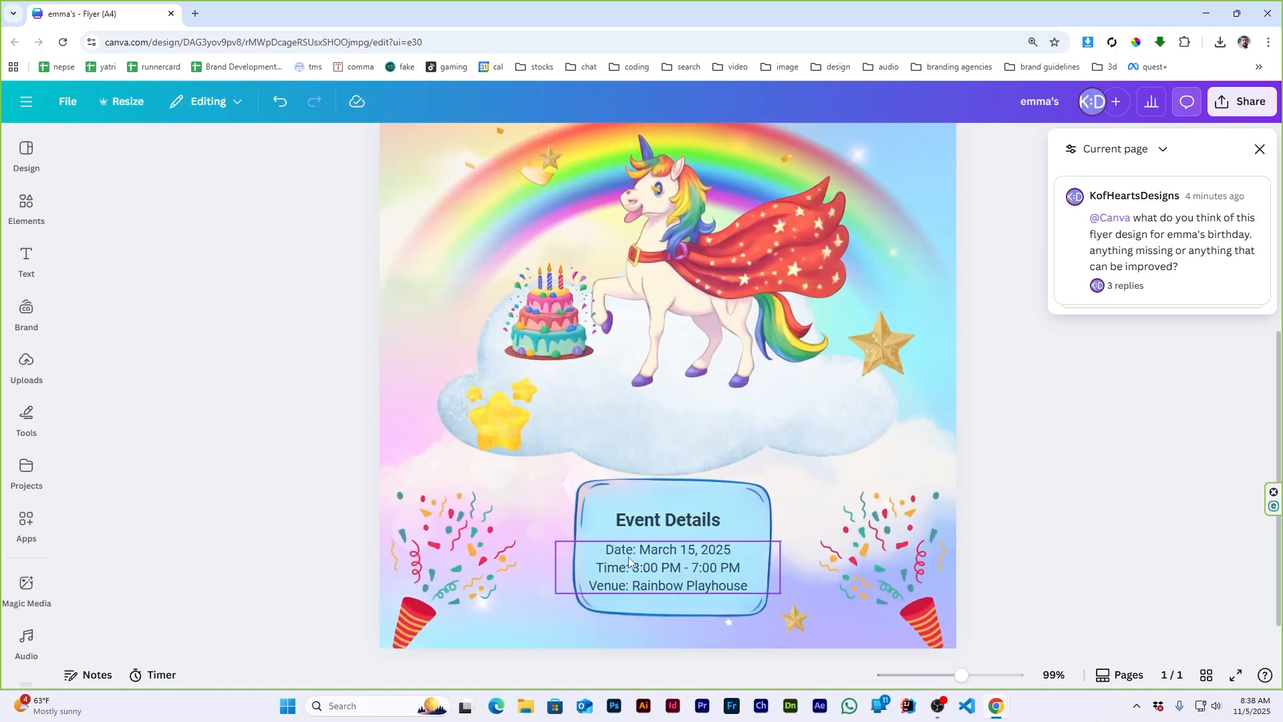
{"action": "left_click", "coordinate": [676, 519]}
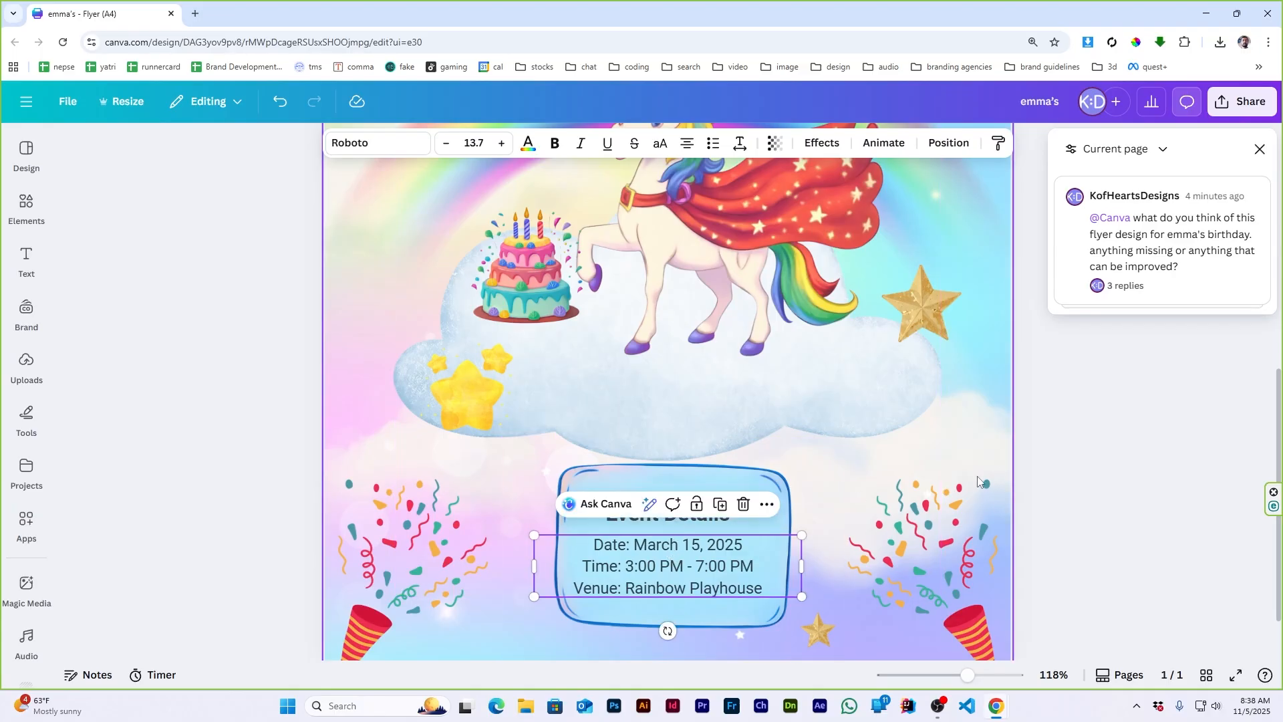
{"action": "key", "text": "Escape"}
{"action": "scroll", "coordinate": [705, 494], "scroll_direction": "down", "scroll_amount": 5}
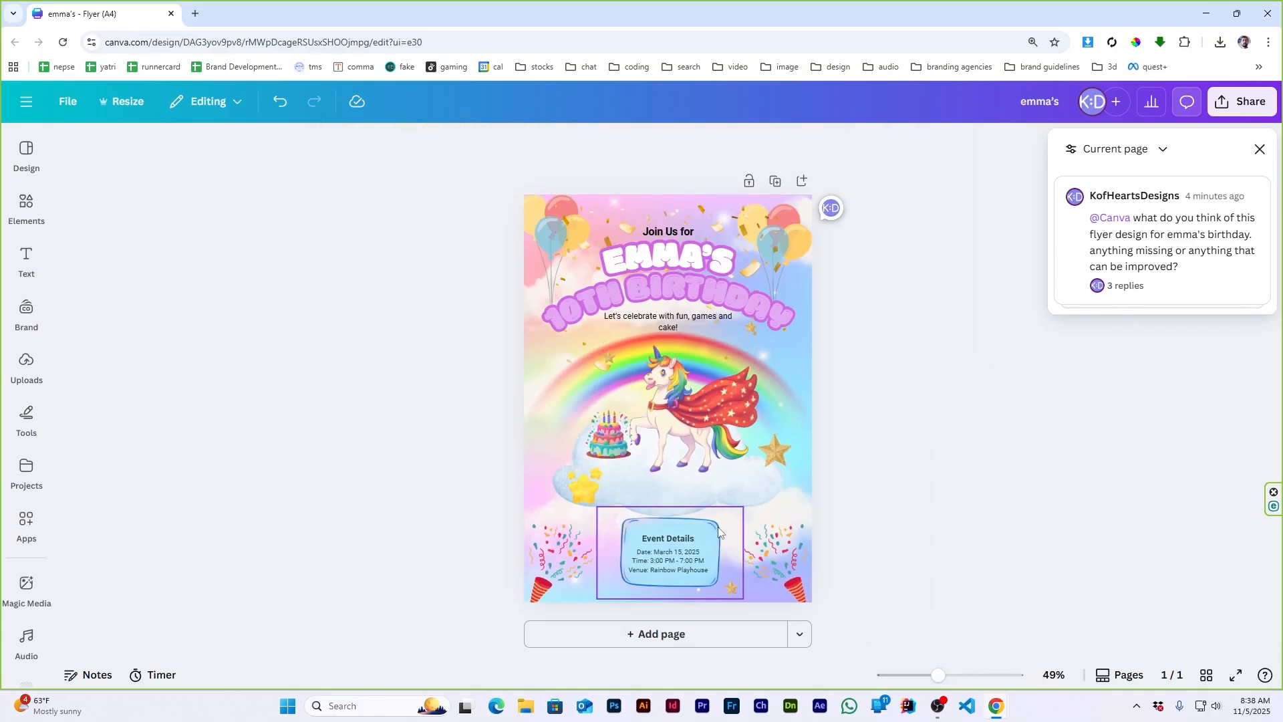
{"action": "left_click", "coordinate": [1144, 283]}
{"action": "left_click", "coordinate": [1133, 580]}
{"action": "type", "text": "i have replkaced th"}
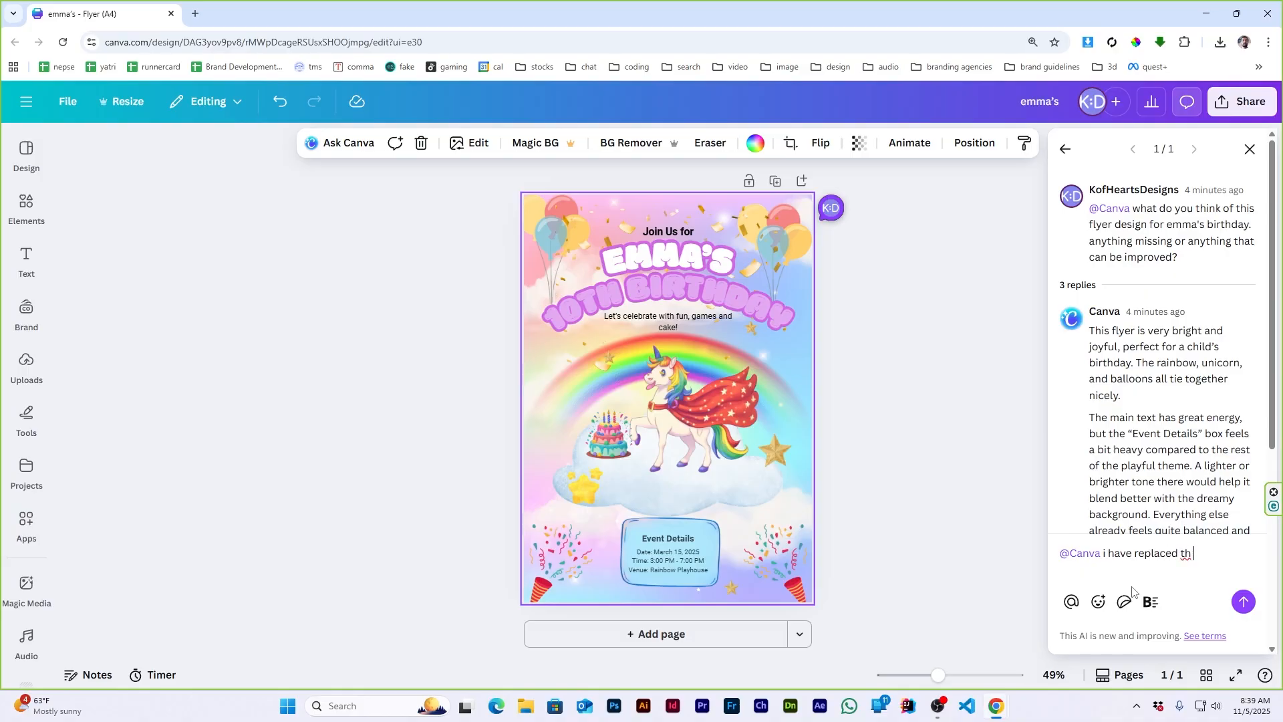
{"action": "type", "text": "tails box. what do you think now?"}
{"action": "key", "text": "shift+Return"}
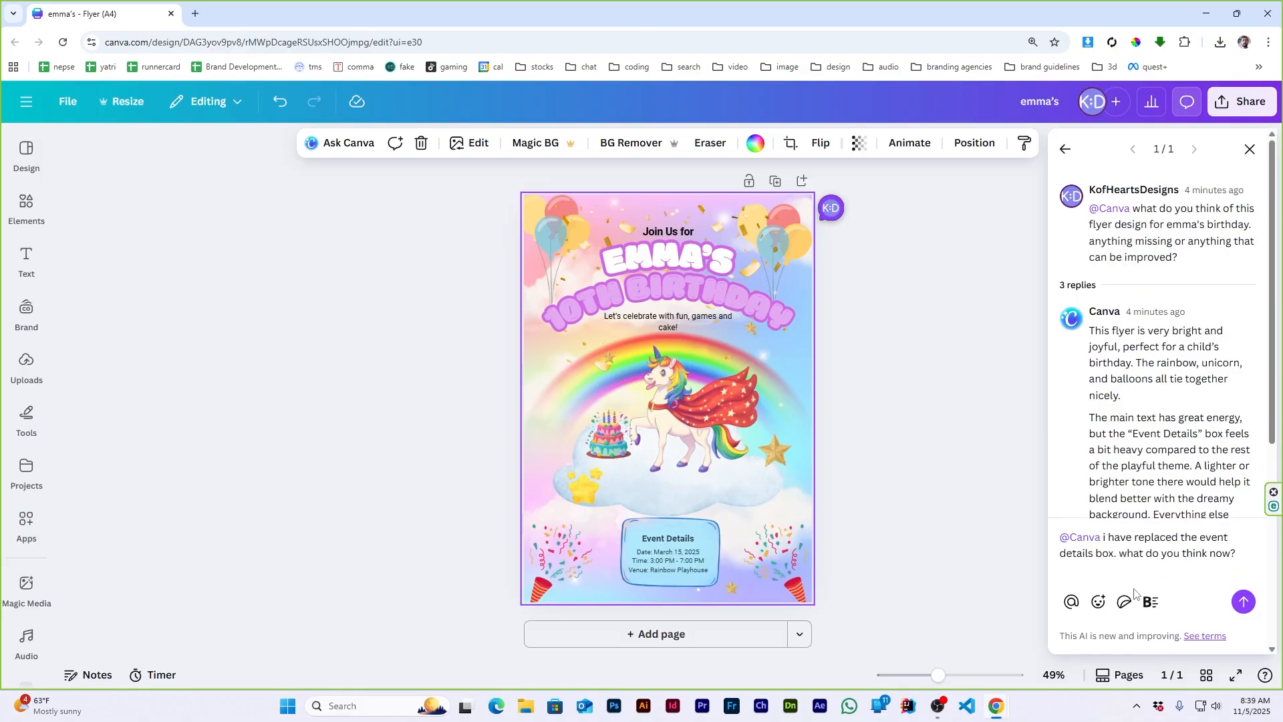
{"action": "left_click", "coordinate": [1244, 601]}
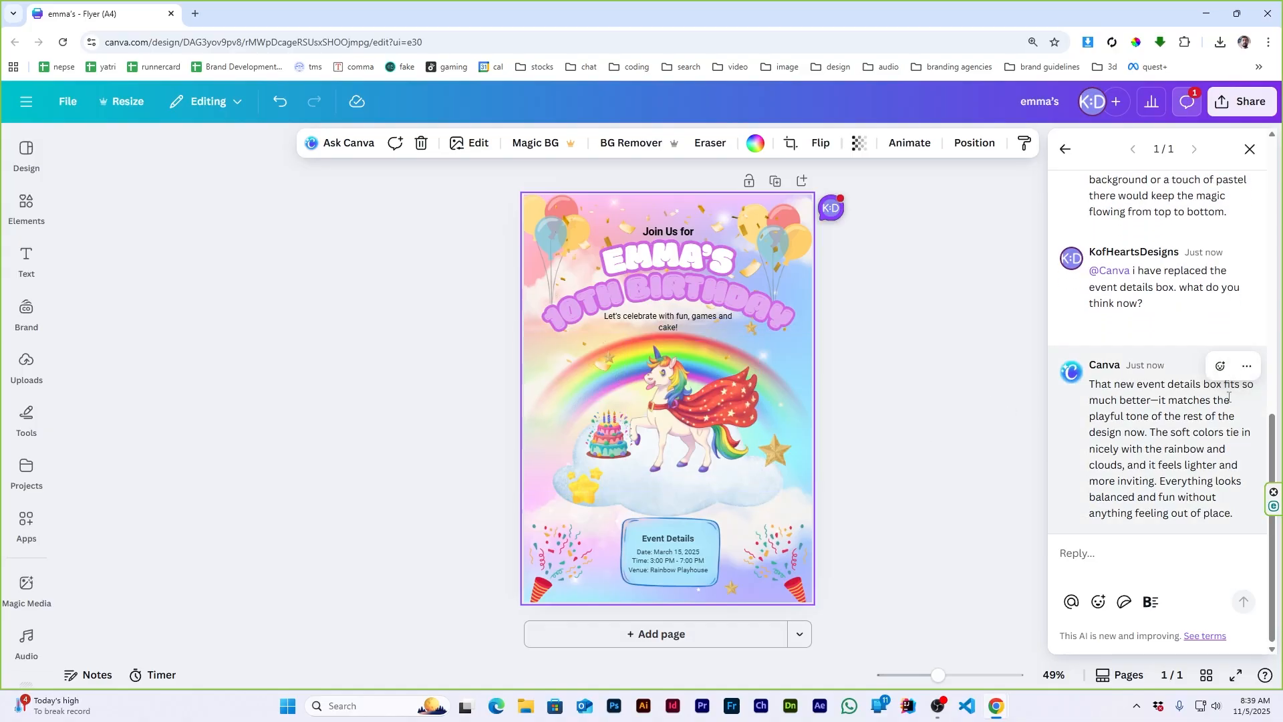
{"action": "left_click", "coordinate": [1249, 149]}
{"action": "left_click", "coordinate": [632, 529]}
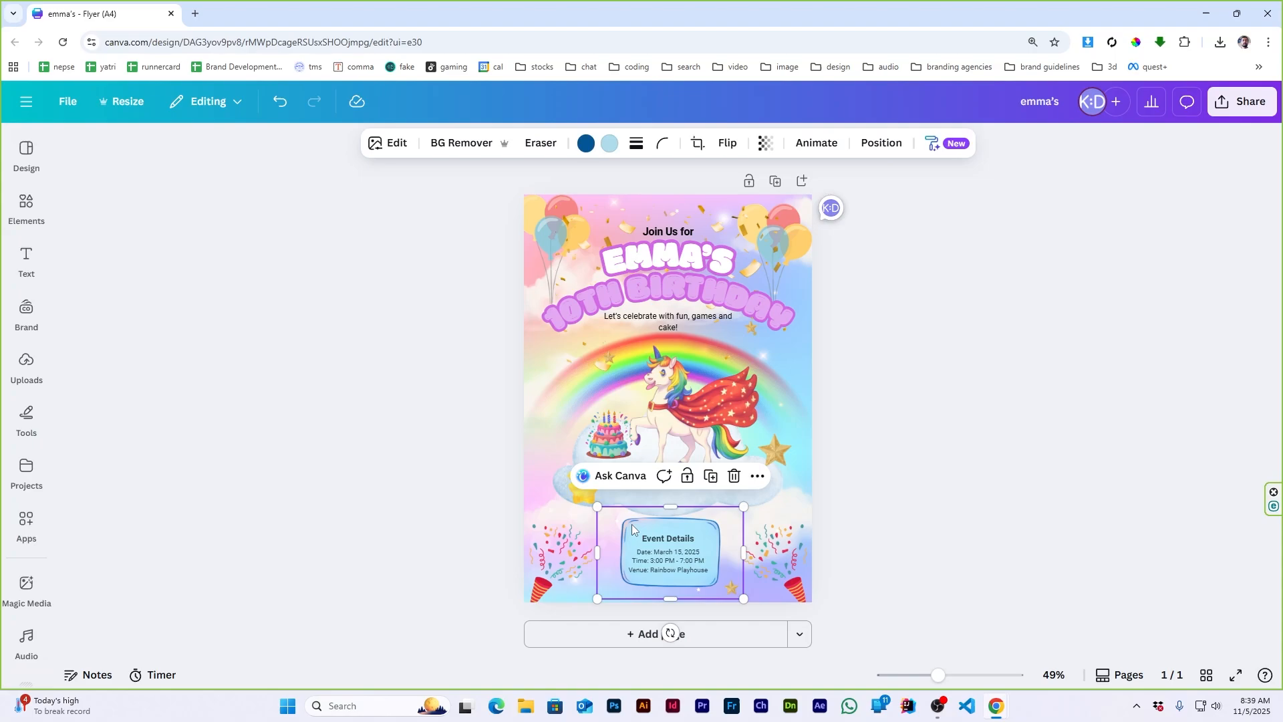
- Try pink, off-white and pale blue fills on the event details box, settling on the lightest blue from the cloud's photo colors
{"action": "left_click", "coordinate": [611, 153]}
{"action": "left_click", "coordinate": [147, 429]}
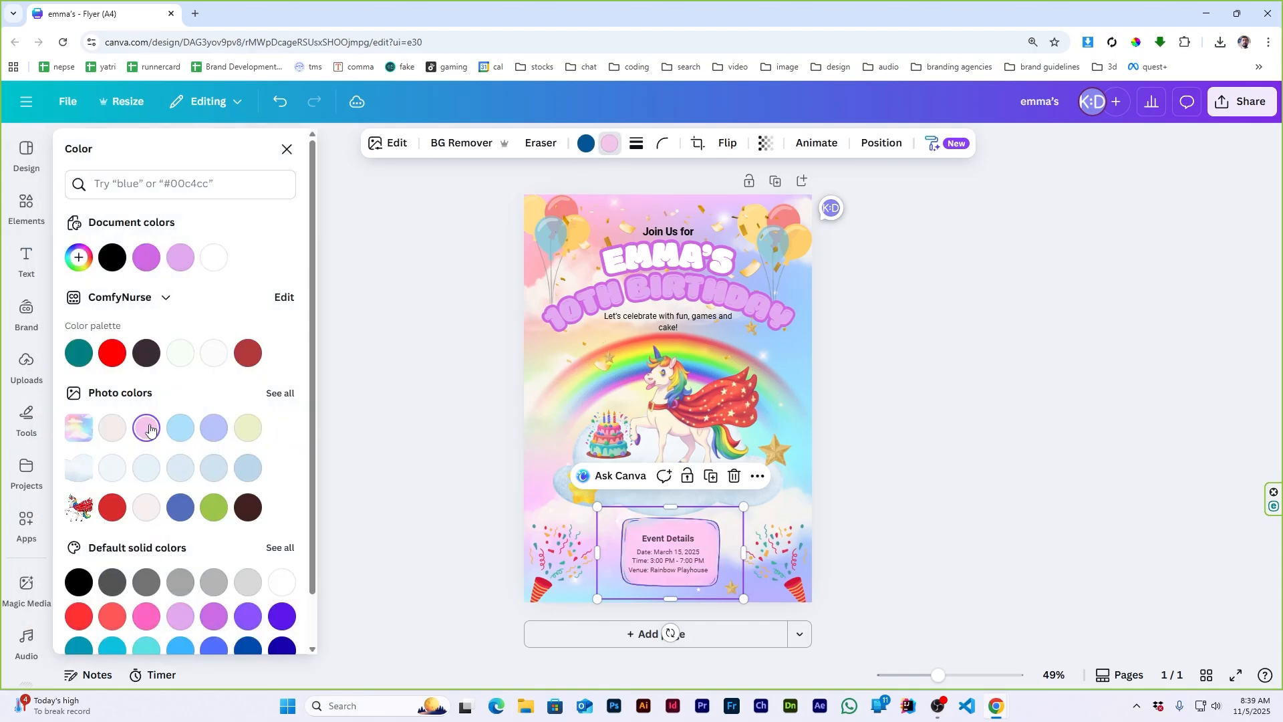
{"action": "left_click", "coordinate": [146, 510]}
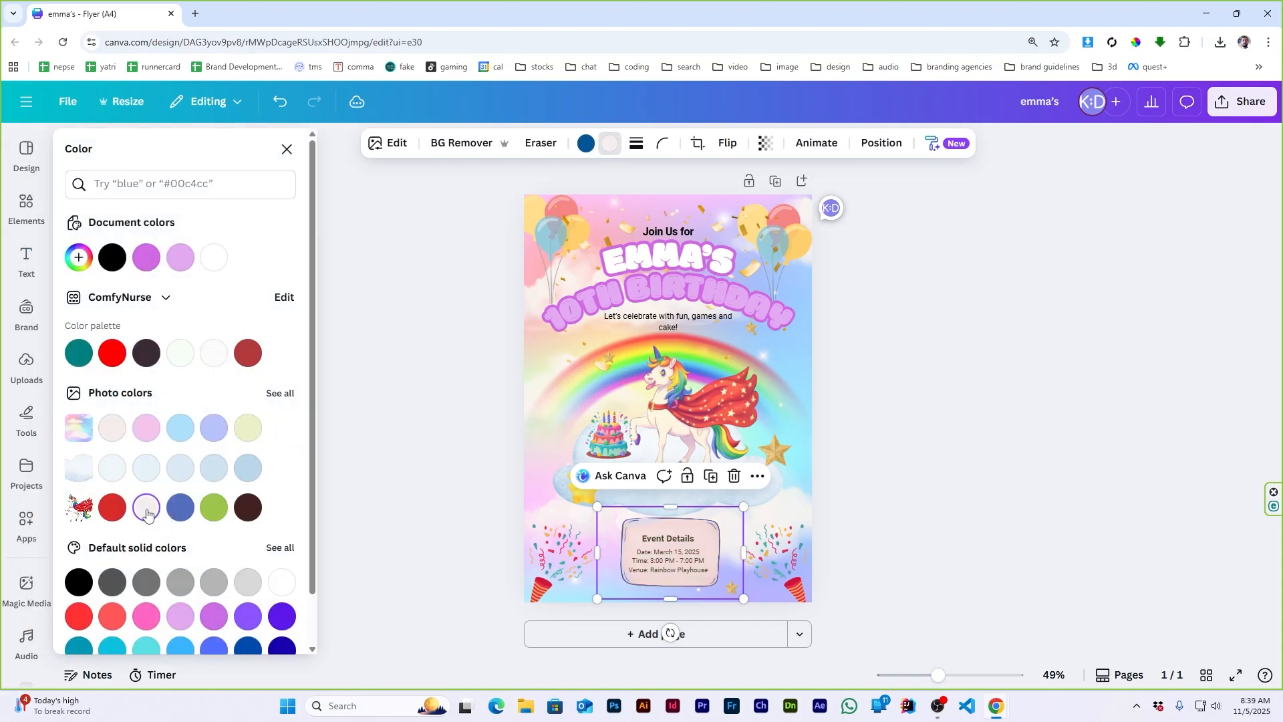
{"action": "left_click", "coordinate": [148, 468]}
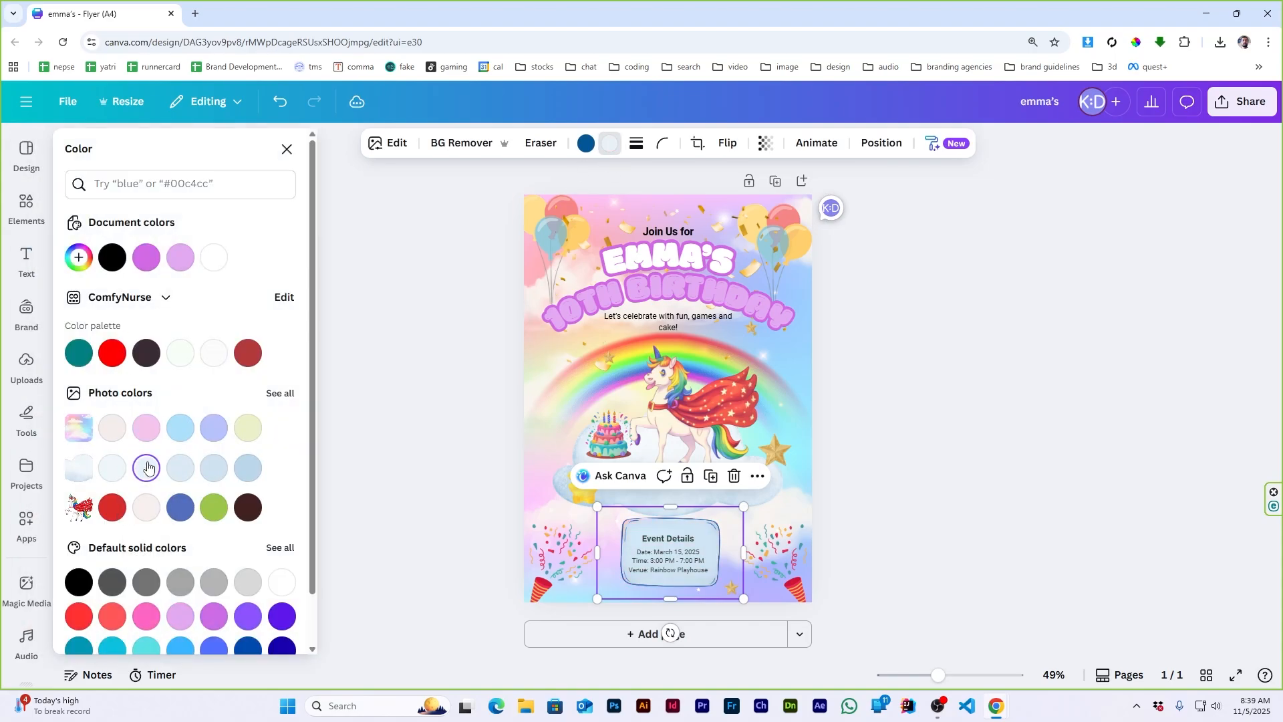
{"action": "left_click", "coordinate": [112, 467]}
{"action": "left_click", "coordinate": [960, 500]}
- Nudge the event details box slightly and check it against the rest of the flyer
{"action": "scroll", "coordinate": [670, 562], "scroll_direction": "up", "scroll_amount": 5}
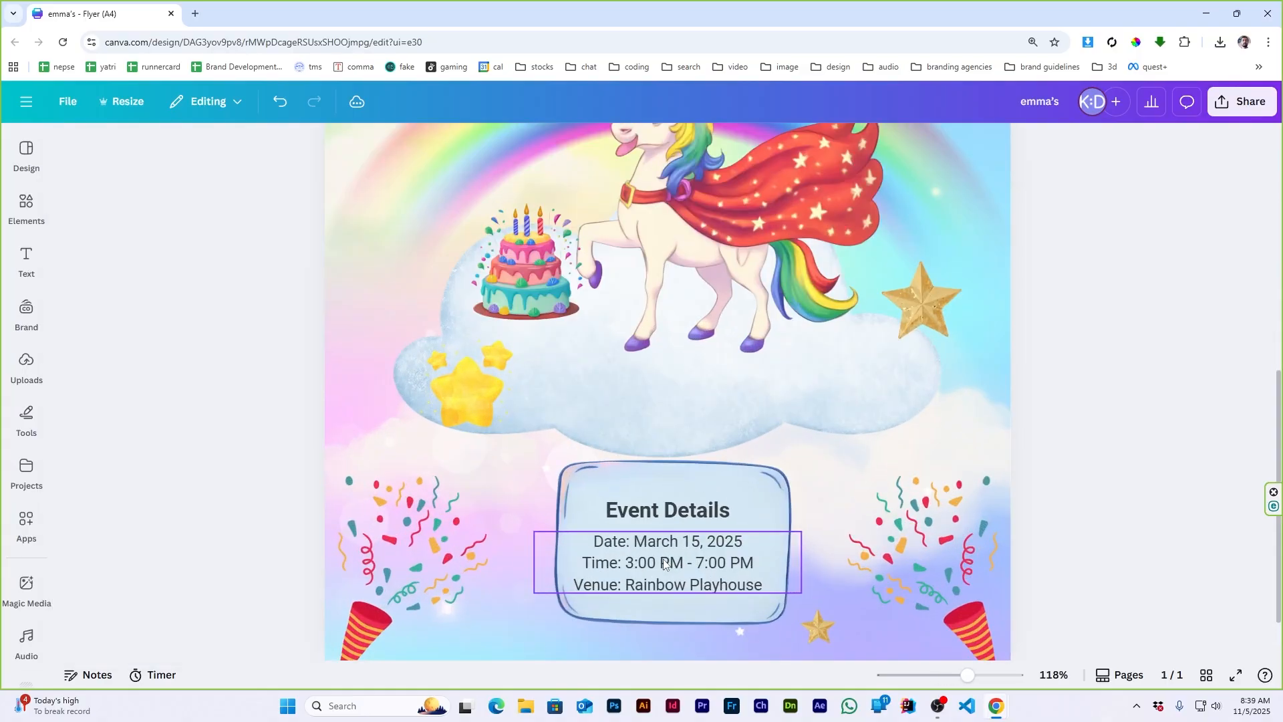
{"action": "scroll", "coordinate": [670, 562], "scroll_direction": "down", "scroll_amount": 3}
{"action": "left_click", "coordinate": [710, 518]}
{"action": "left_click_drag", "start_coordinate": [774, 485], "coordinate": [775, 484]}
{"action": "left_click", "coordinate": [912, 473]}
{"action": "scroll", "coordinate": [920, 403], "scroll_direction": "down", "scroll_amount": 3}
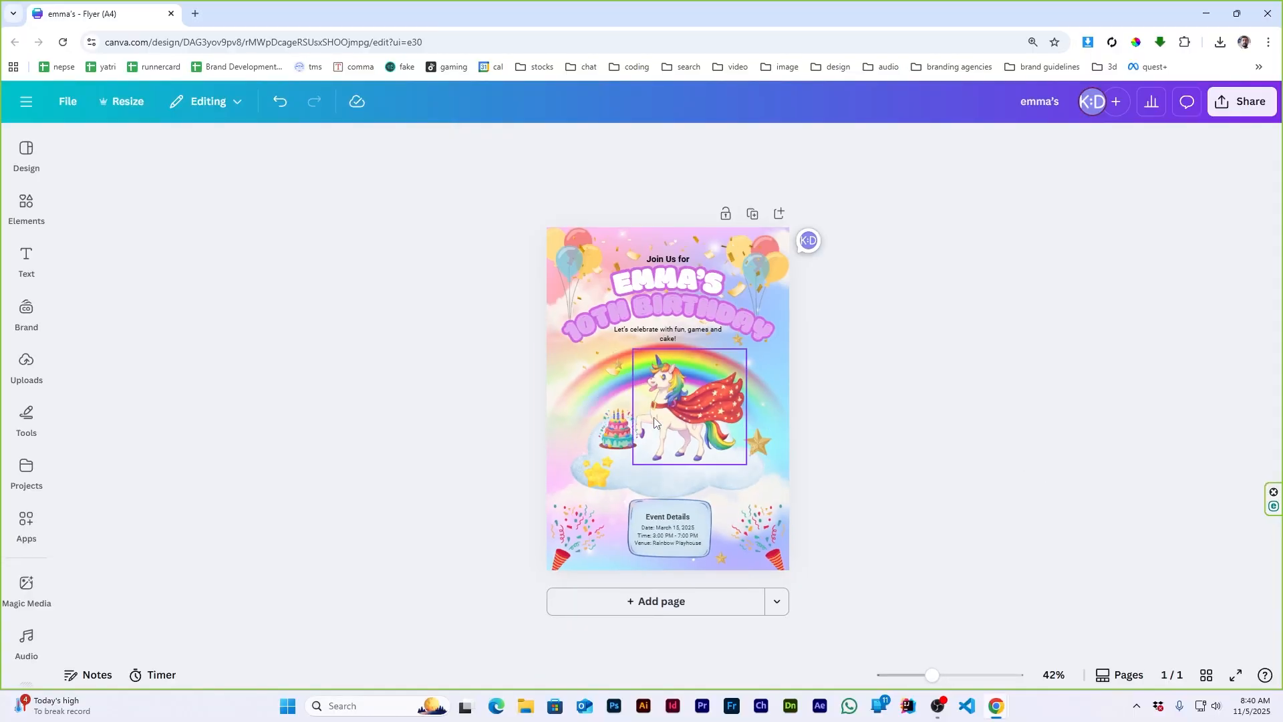
{"action": "scroll", "coordinate": [708, 428], "scroll_direction": "up", "scroll_amount": 2}
{"action": "scroll", "coordinate": [709, 428], "scroll_direction": "down", "scroll_amount": 1}
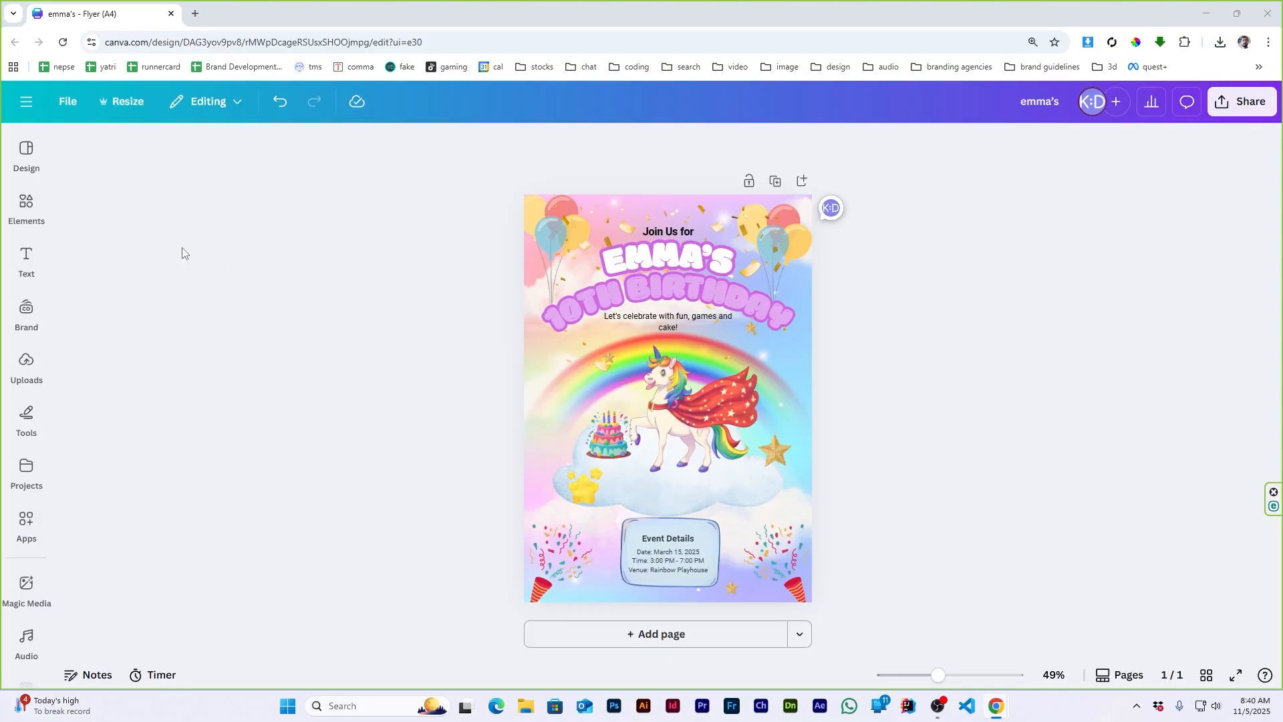
- Search the elements for "quote bubble" and add the beige rounded frame with quotation marks and an orange edge
{"action": "left_click", "coordinate": [27, 208]}
{"action": "left_click", "coordinate": [141, 162]}
{"action": "type", "text": "quote bubb"}
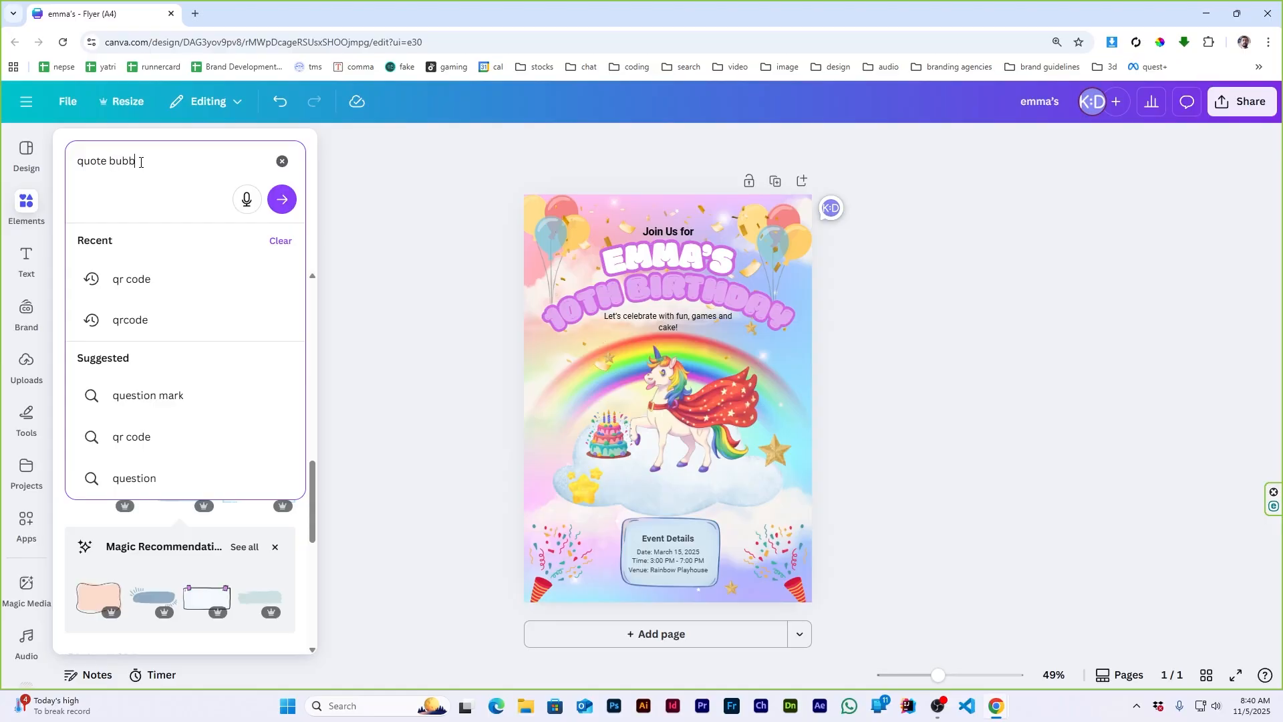
{"action": "type", "text": "le"}
{"action": "key", "text": "Return"}
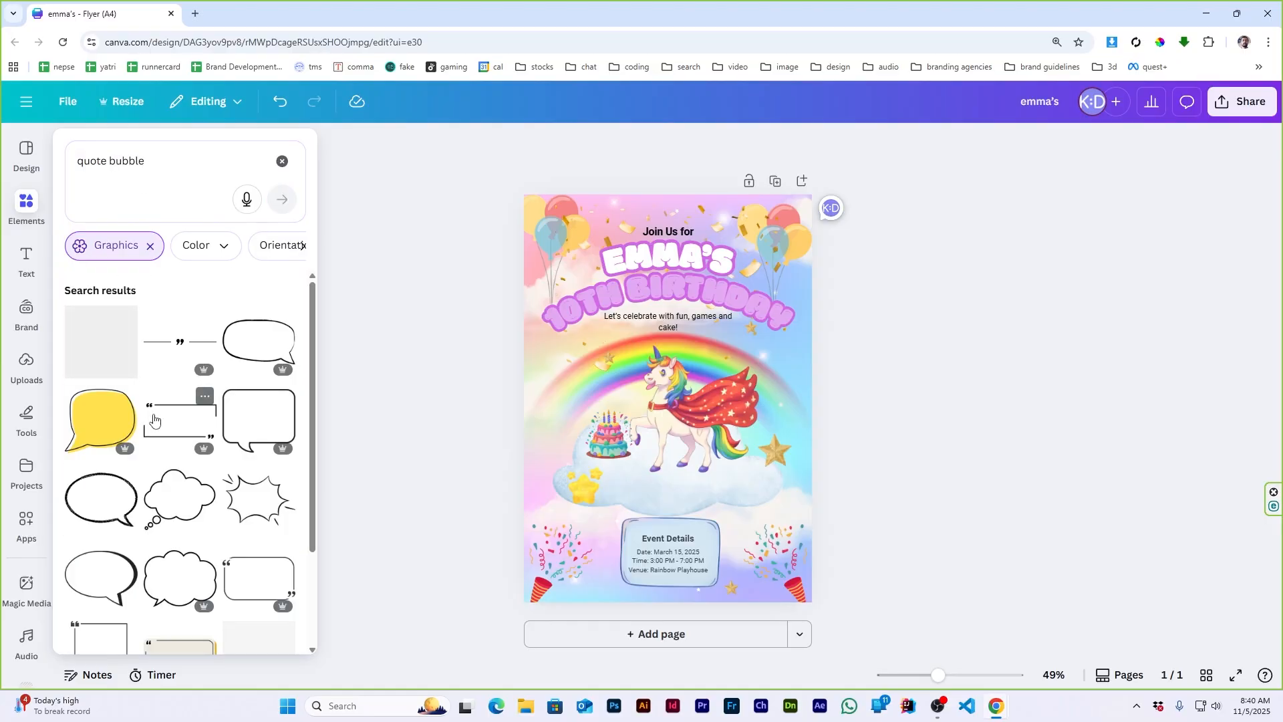
{"action": "scroll", "coordinate": [187, 401], "scroll_direction": "down", "scroll_amount": 2}
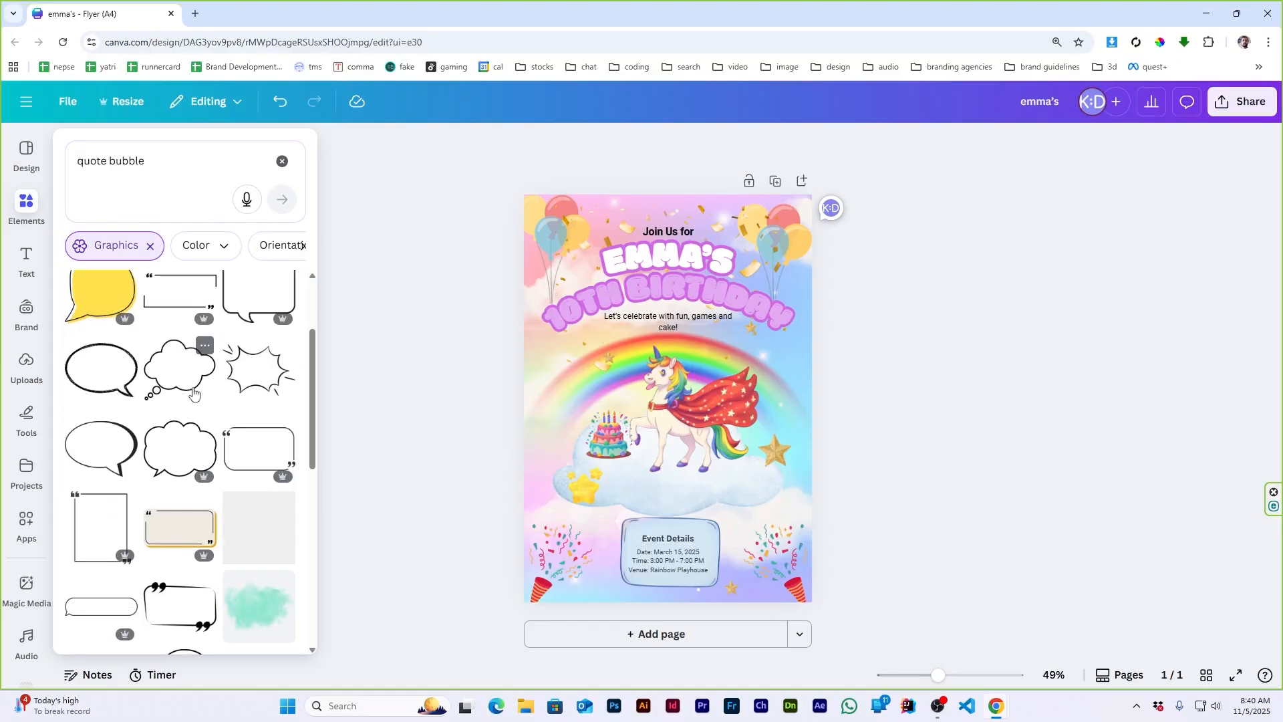
{"action": "left_click", "coordinate": [179, 528]}
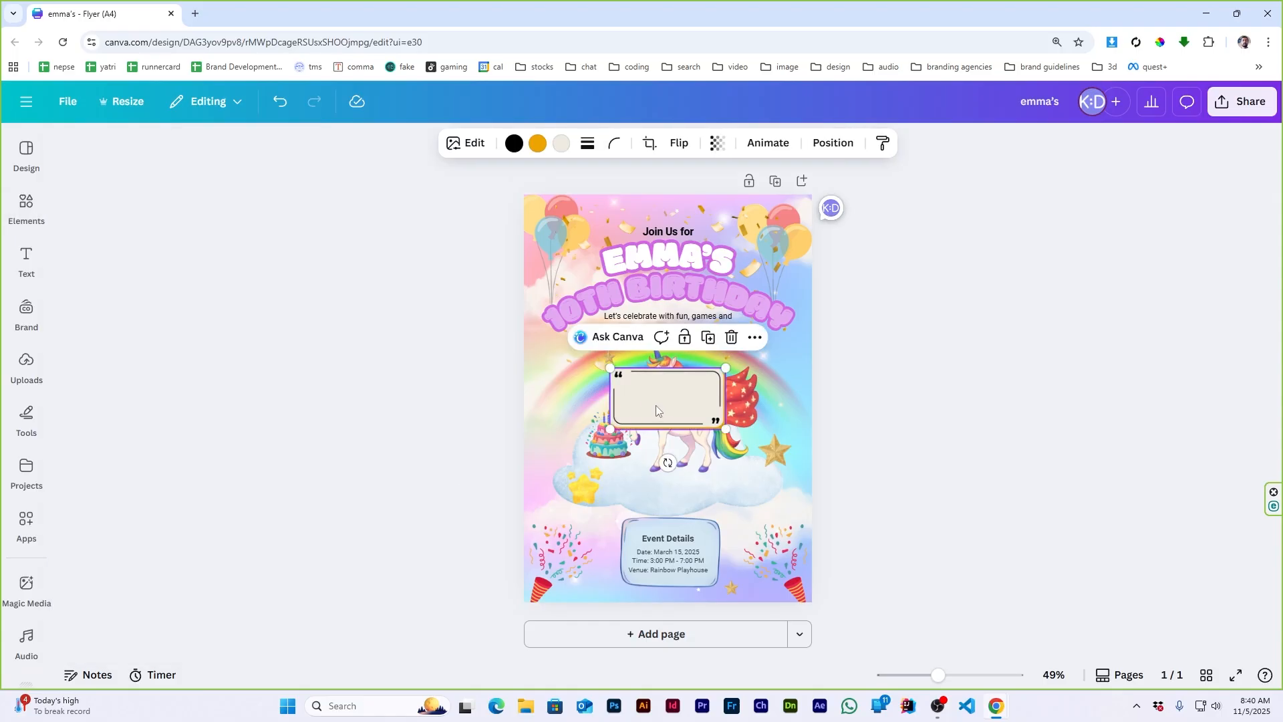
- Move the quote frame below the unicorn's head, then copy the unicorn's art style onto it
{"action": "left_click_drag", "start_coordinate": [656, 410], "coordinate": [667, 474]}
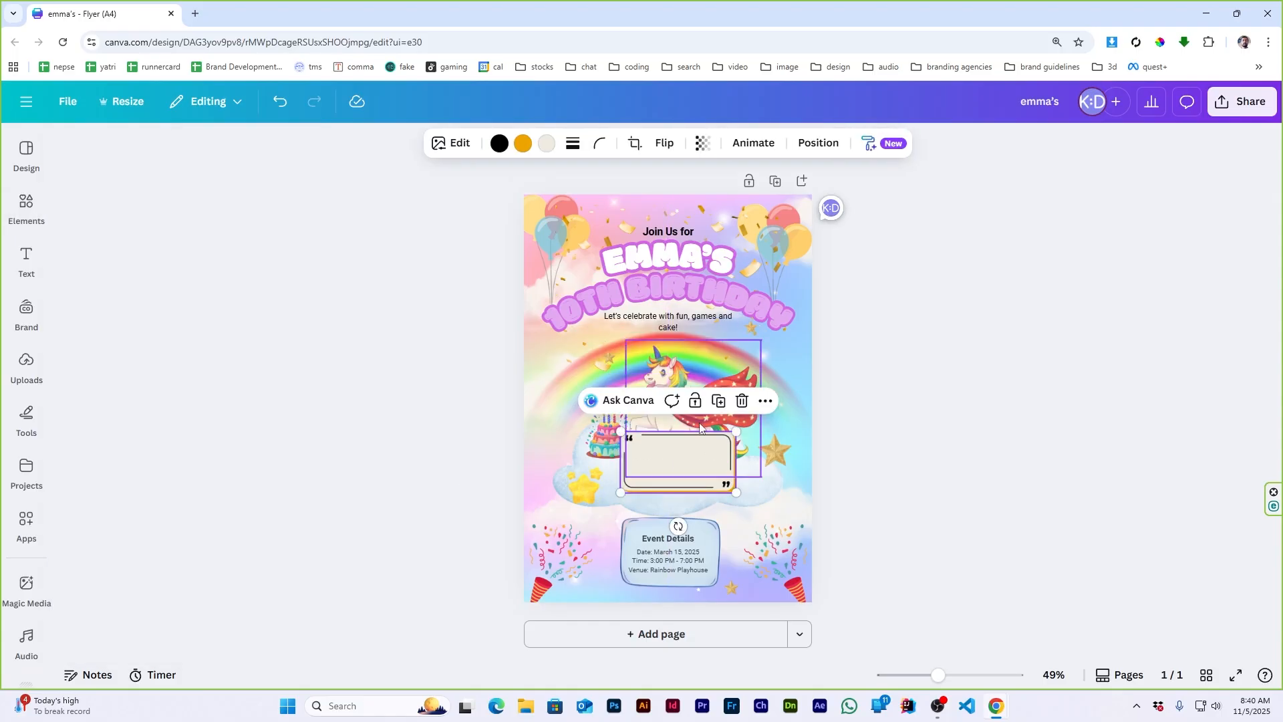
{"action": "left_click", "coordinate": [736, 378]}
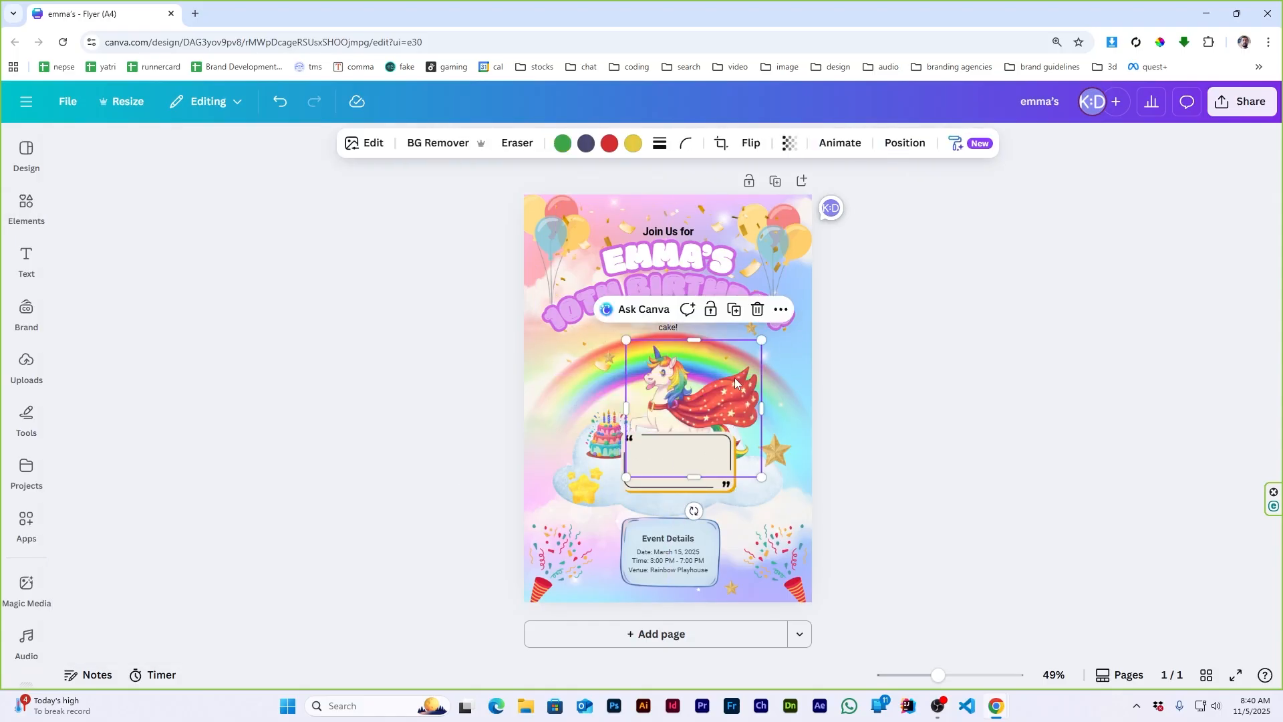
{"action": "left_click", "coordinate": [954, 141]}
{"action": "left_click", "coordinate": [671, 495]}
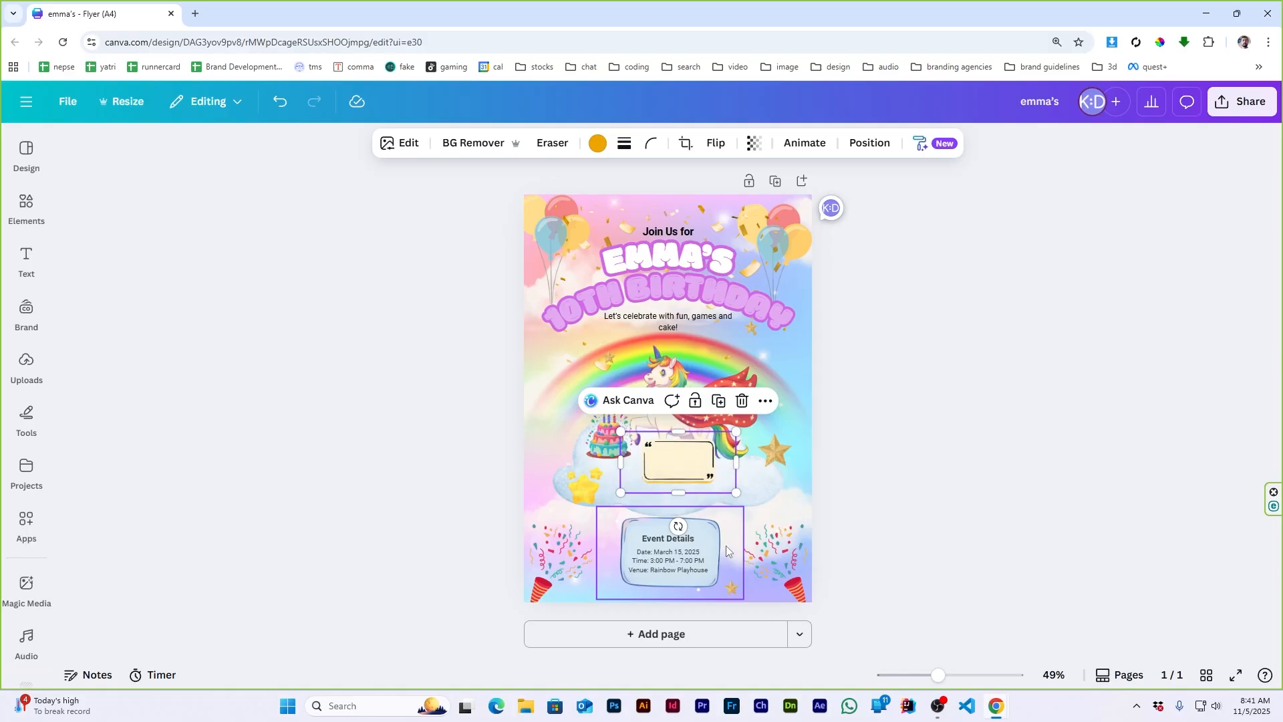
- Enlarge the restyled quote frame, place it behind the event details text and delete the old blue box
{"action": "scroll", "coordinate": [687, 484], "scroll_direction": "up", "scroll_amount": 2}
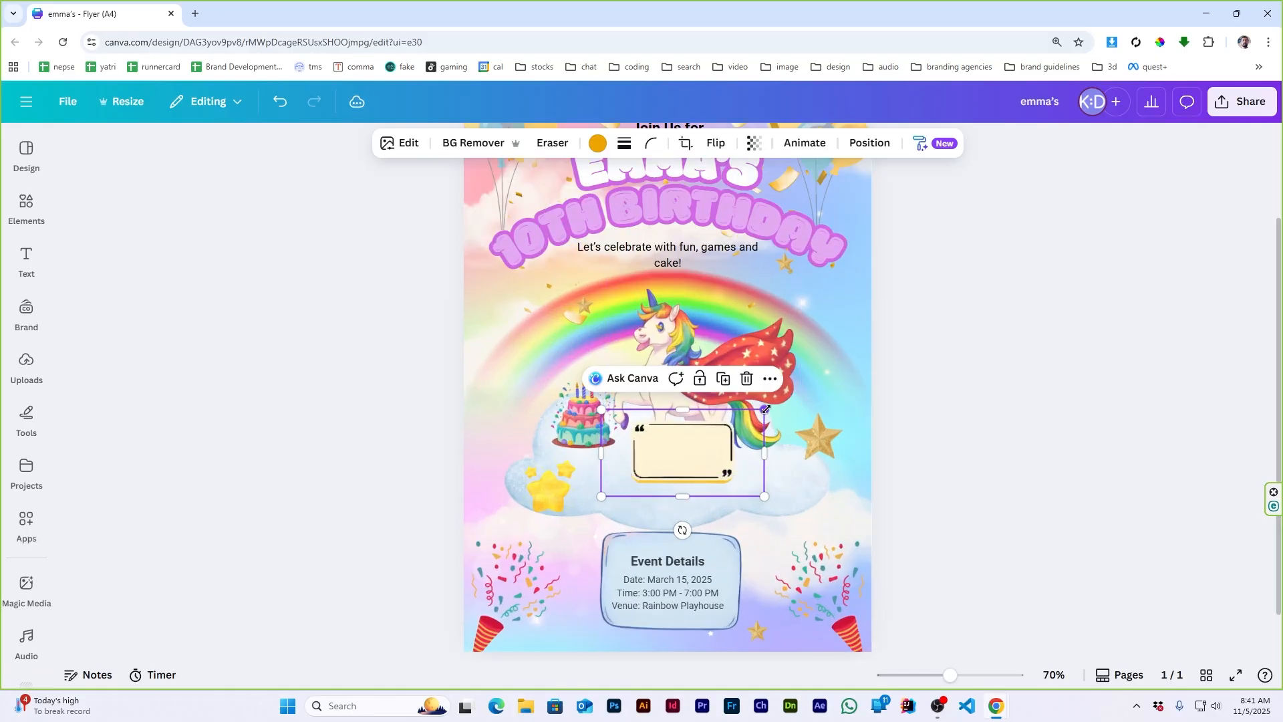
{"action": "left_click_drag", "start_coordinate": [765, 410], "coordinate": [799, 393]}
{"action": "left_click_drag", "start_coordinate": [654, 442], "coordinate": [664, 584]}
{"action": "left_click", "coordinate": [665, 633]}
{"action": "key", "text": "Delete"}
{"action": "left_click", "coordinate": [1008, 489]}
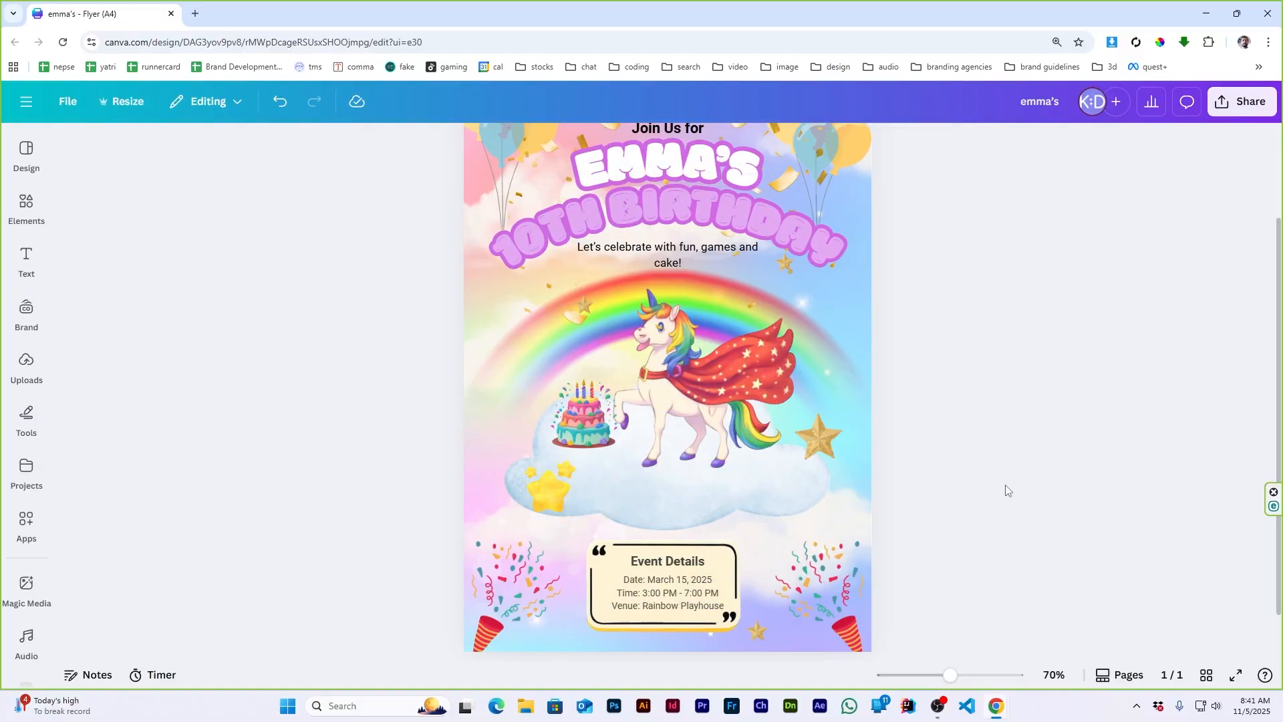
- Center the quote frame horizontally on the page
{"action": "scroll", "coordinate": [720, 457], "scroll_direction": "down", "scroll_amount": 1}
{"action": "scroll", "coordinate": [713, 454], "scroll_direction": "up", "scroll_amount": 1}
{"action": "left_click_drag", "start_coordinate": [738, 564], "coordinate": [738, 561]}
{"action": "left_click", "coordinate": [870, 142]}
{"action": "left_click", "coordinate": [232, 369]}
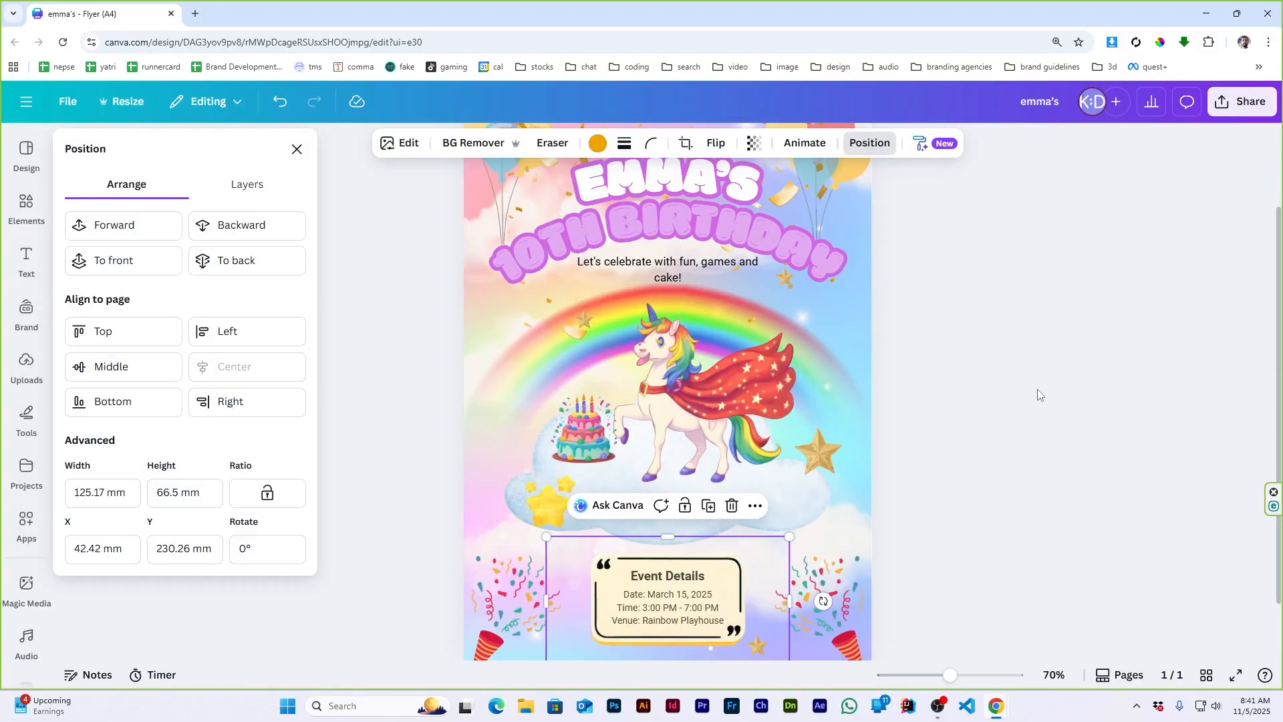
{"action": "left_click", "coordinate": [860, 486]}
{"action": "scroll", "coordinate": [860, 486], "scroll_direction": "down", "scroll_amount": 2}
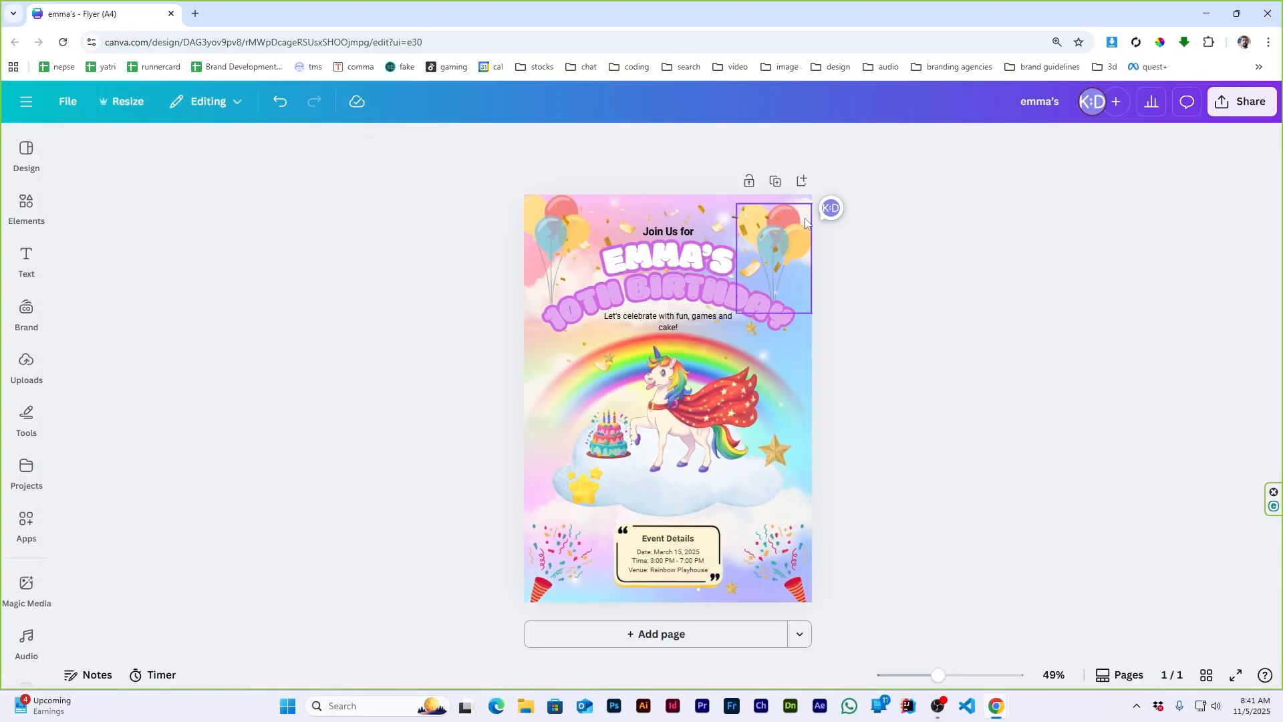
{"action": "left_click", "coordinate": [530, 196]}
{"action": "left_click", "coordinate": [831, 208]}
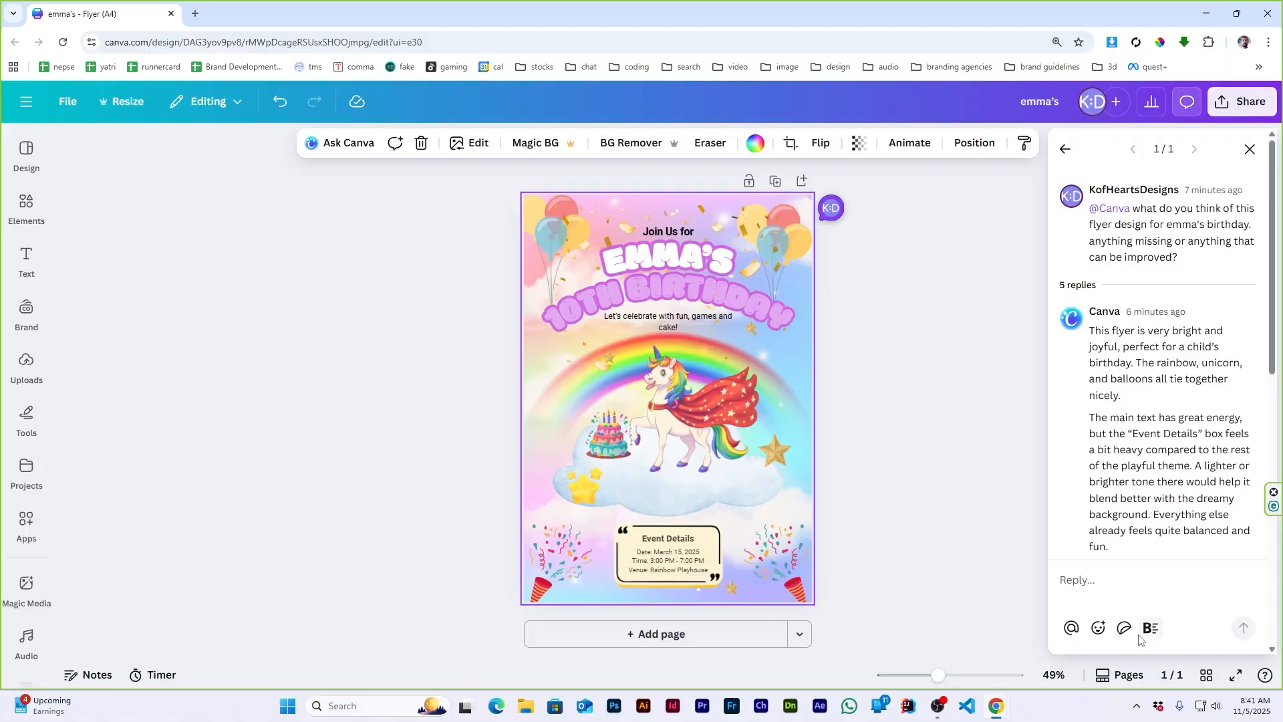
{"action": "left_click", "coordinate": [1130, 562]}
{"action": "type", "text": "i have replaced"}
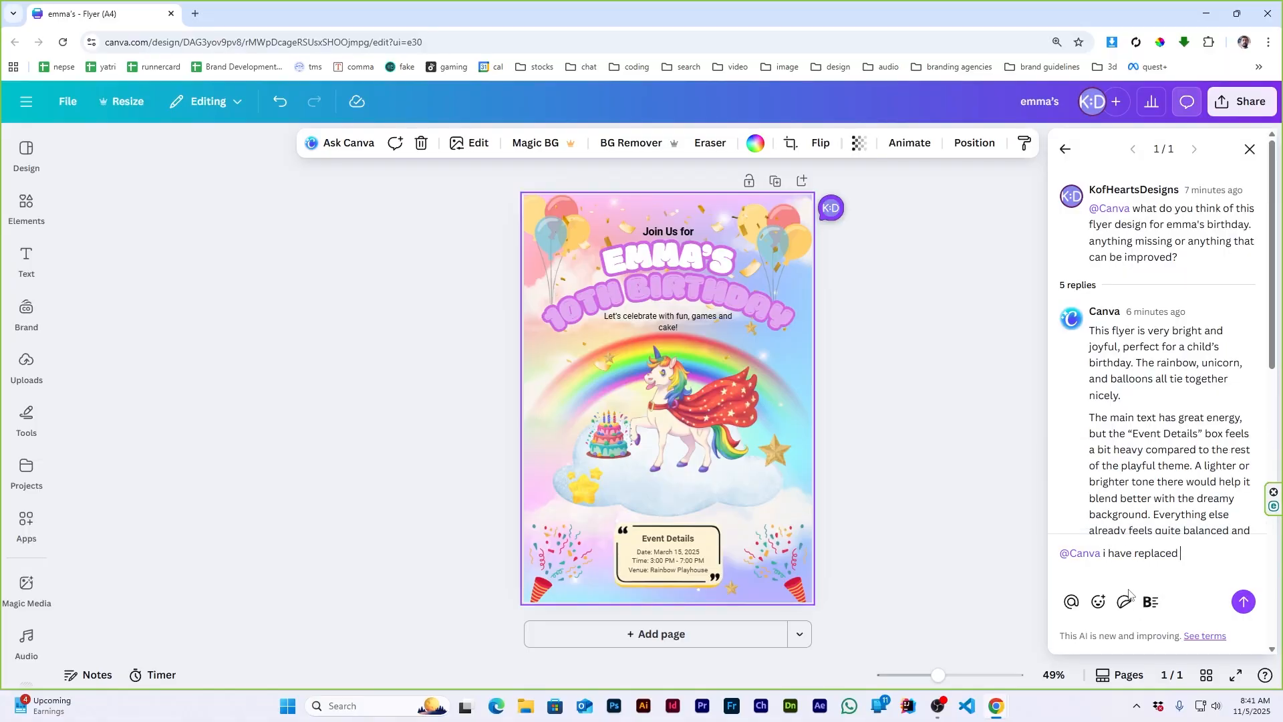
{"action": "type", "text": " the box again. can you comment on t"}
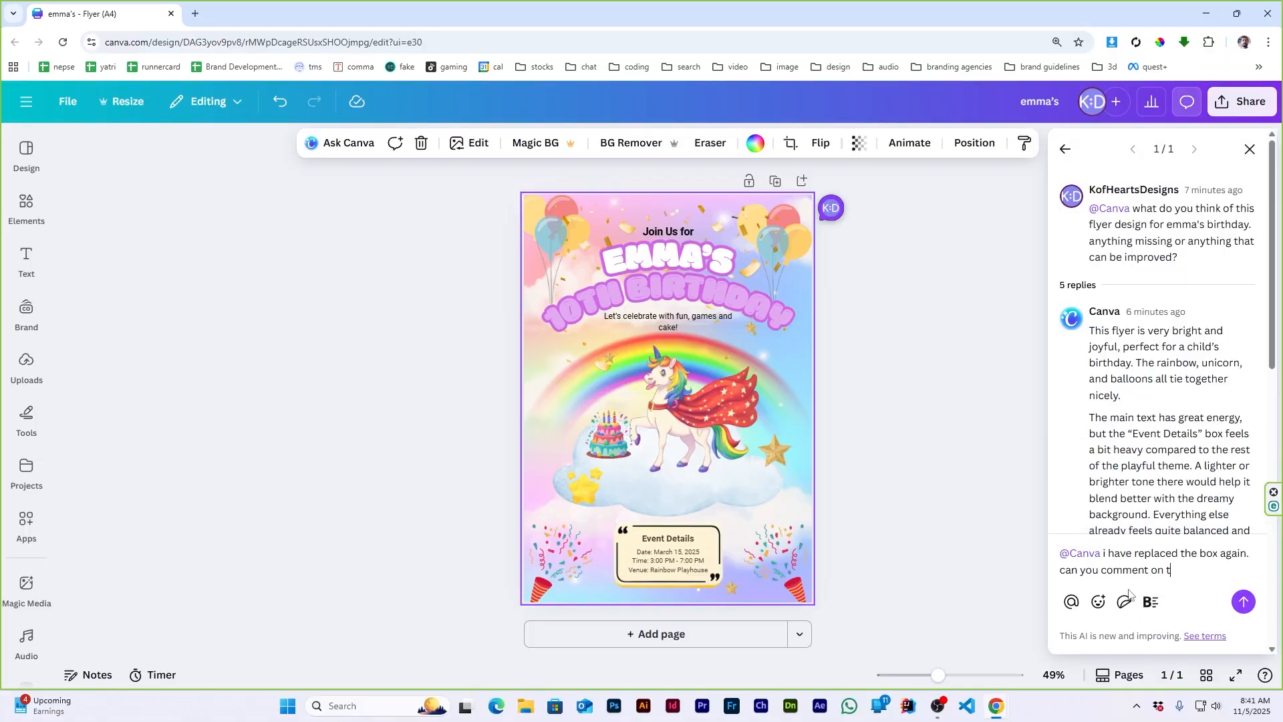
{"action": "type", "text": "he overall design once again?"}
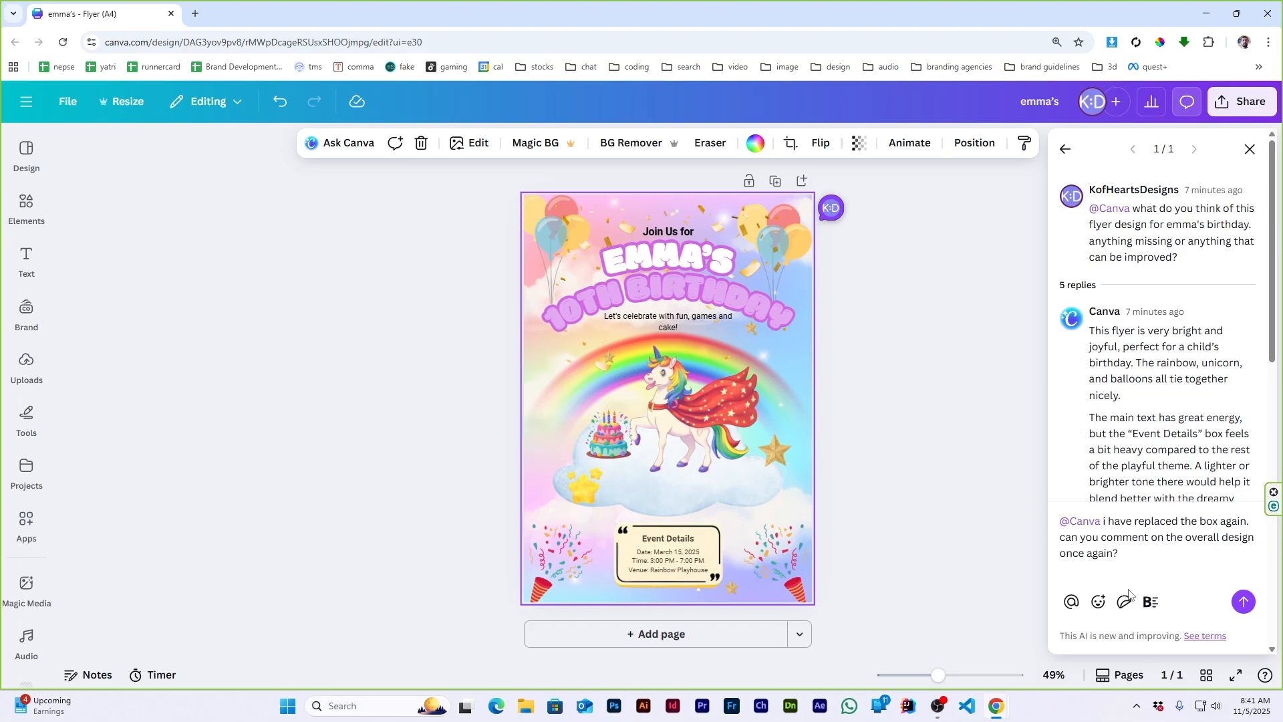
{"action": "left_click", "coordinate": [1244, 601]}
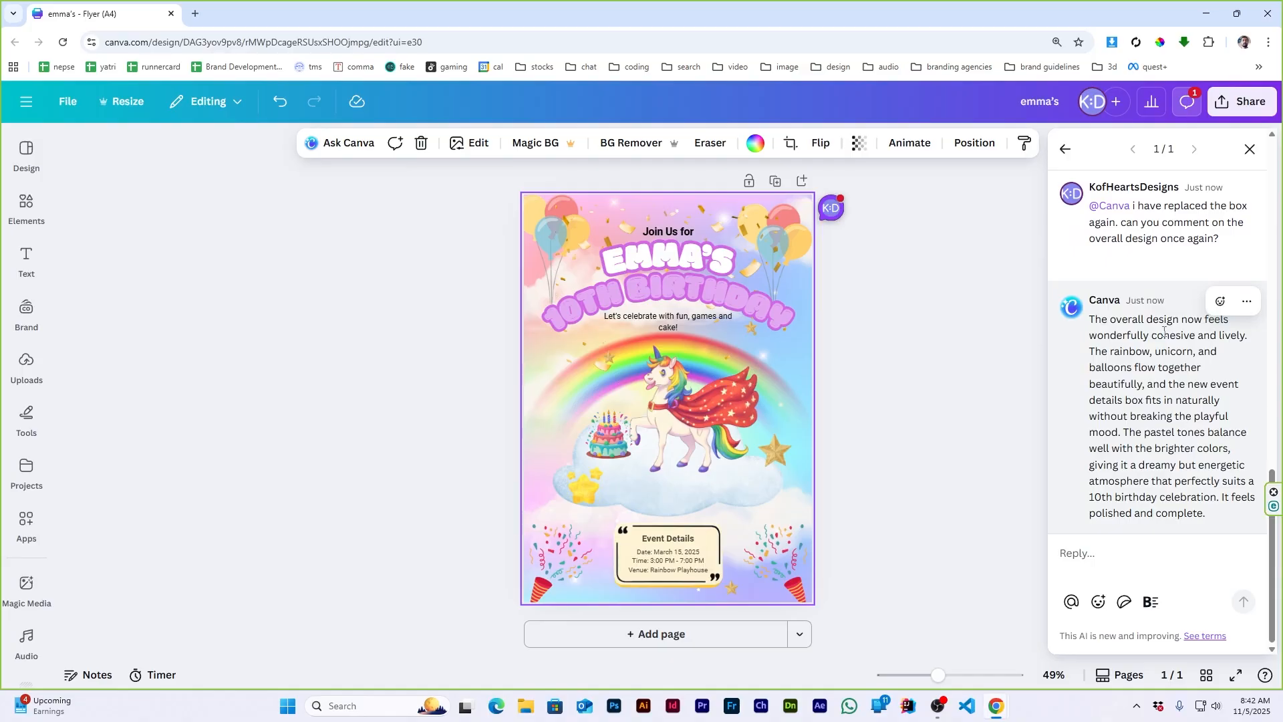
{"action": "left_click", "coordinate": [1250, 149]}
- Change the quote frame's orange color to the lightest blue from the cloud's photo colors and check the whole flyer
{"action": "left_click", "coordinate": [729, 554]}
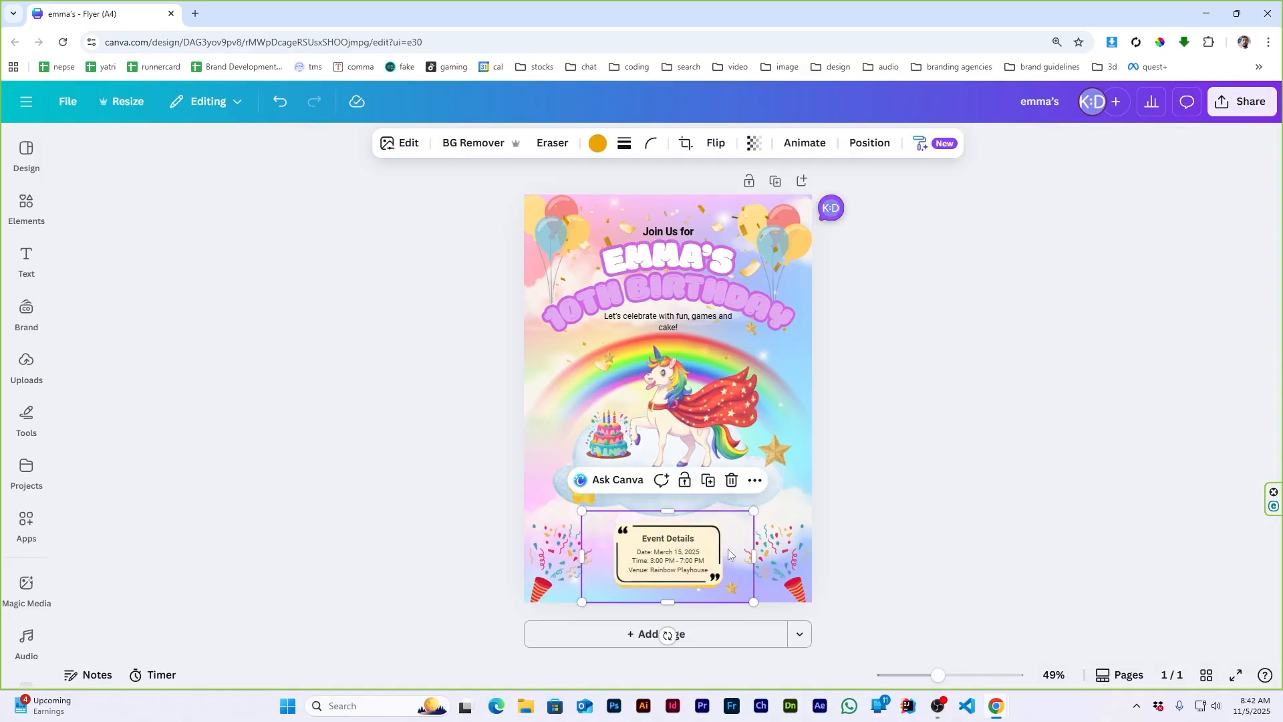
{"action": "left_click", "coordinate": [598, 143]}
{"action": "left_click", "coordinate": [114, 469]}
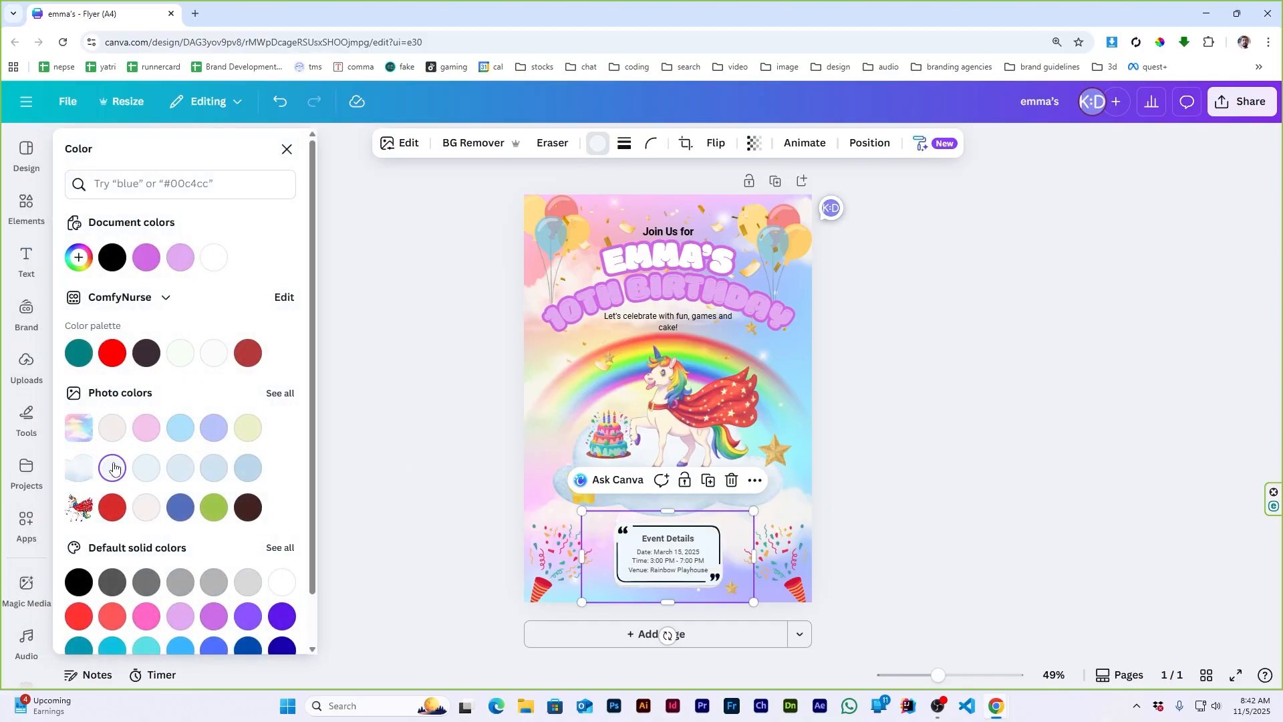
{"action": "left_click", "coordinate": [881, 454]}
{"action": "scroll", "coordinate": [747, 495], "scroll_direction": "up", "scroll_amount": 1}
{"action": "scroll", "coordinate": [747, 495], "scroll_direction": "down", "scroll_amount": 1}
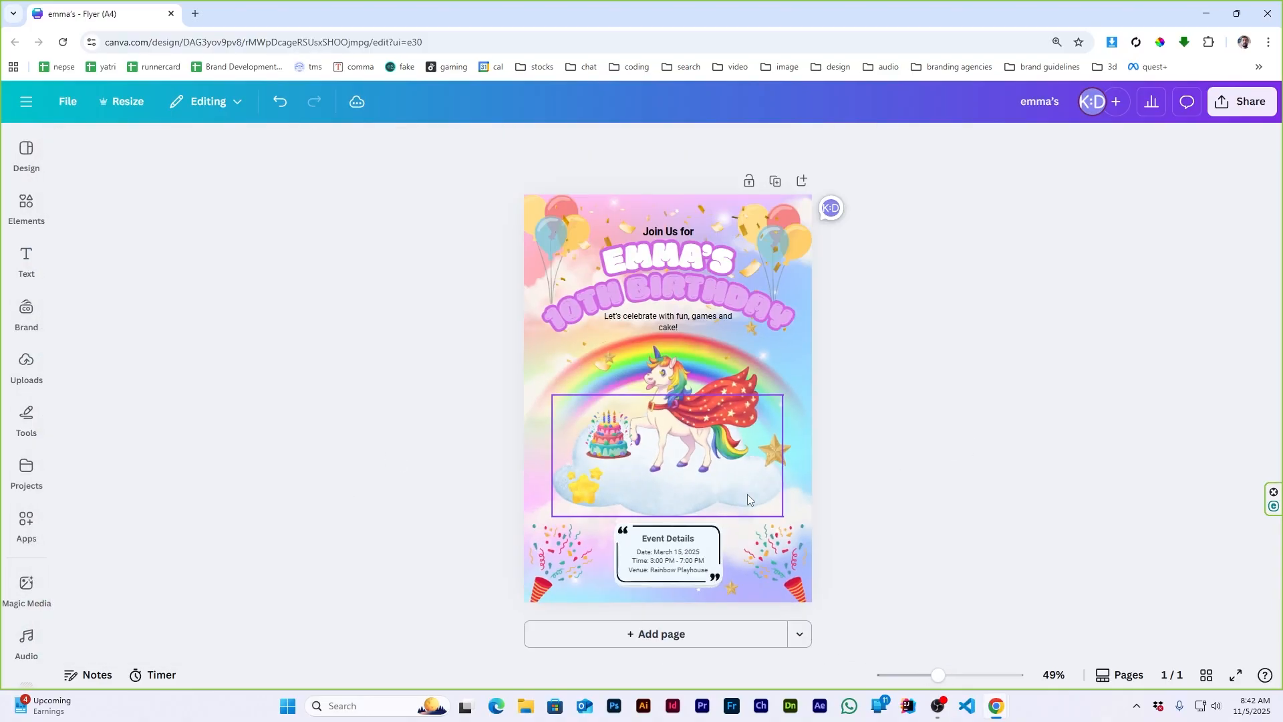
{"action": "scroll", "coordinate": [960, 457], "scroll_direction": "up", "scroll_amount": 1}
{"action": "scroll", "coordinate": [968, 430], "scroll_direction": "down", "scroll_amount": 1}
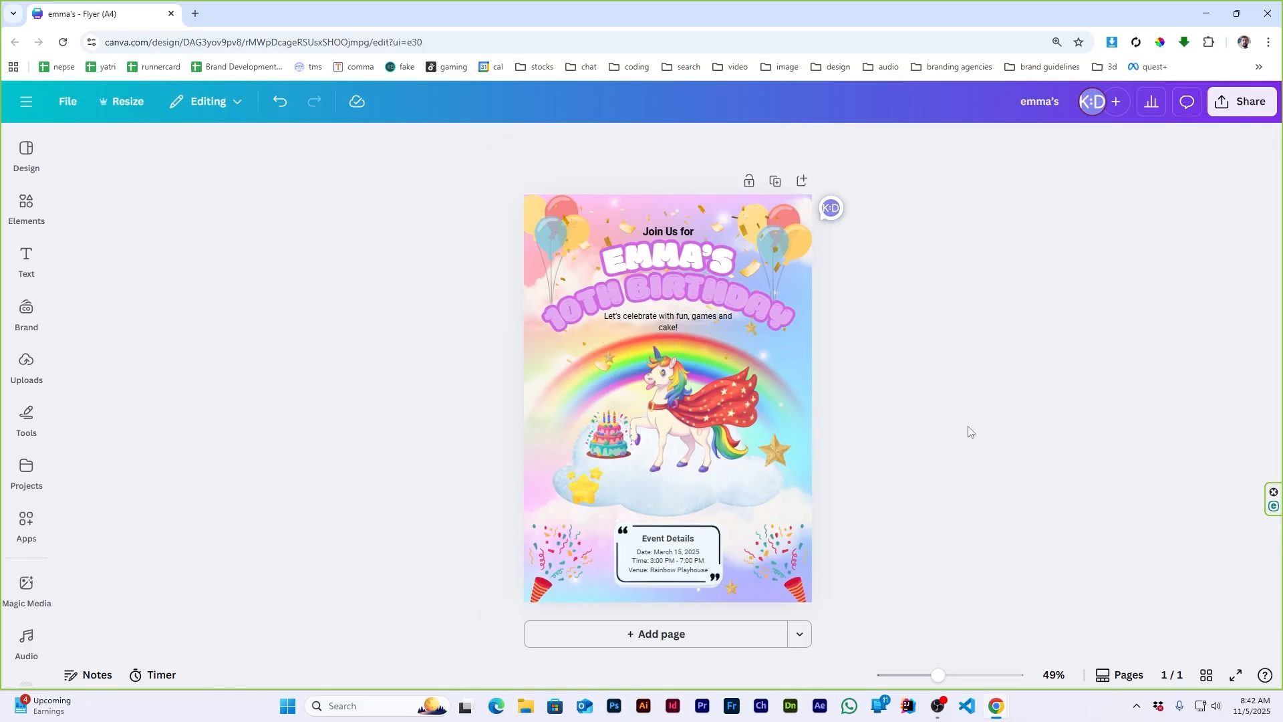
- Adjust the unicorn image's light by setting its contrast to 32 and highlights to -13
{"action": "scroll", "coordinate": [971, 431], "scroll_direction": "up", "scroll_amount": 1}
{"action": "left_click", "coordinate": [684, 403]}
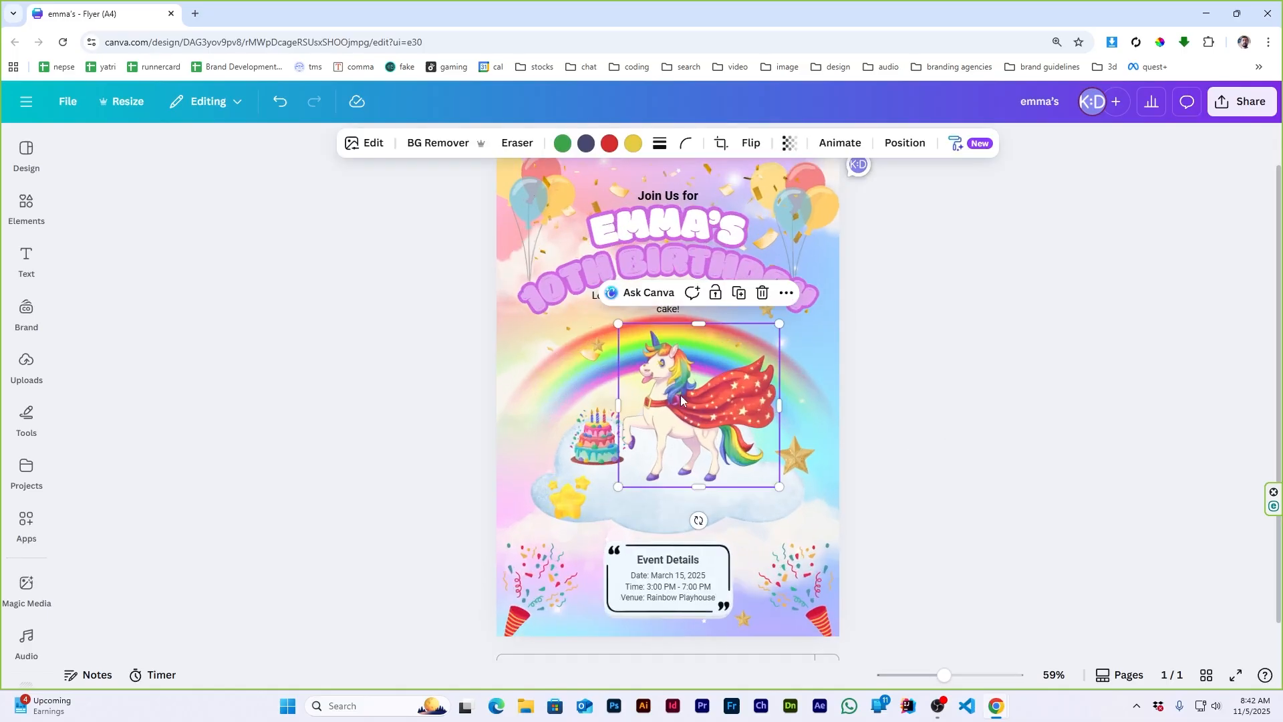
{"action": "left_click", "coordinate": [367, 143]}
{"action": "left_click", "coordinate": [143, 261]}
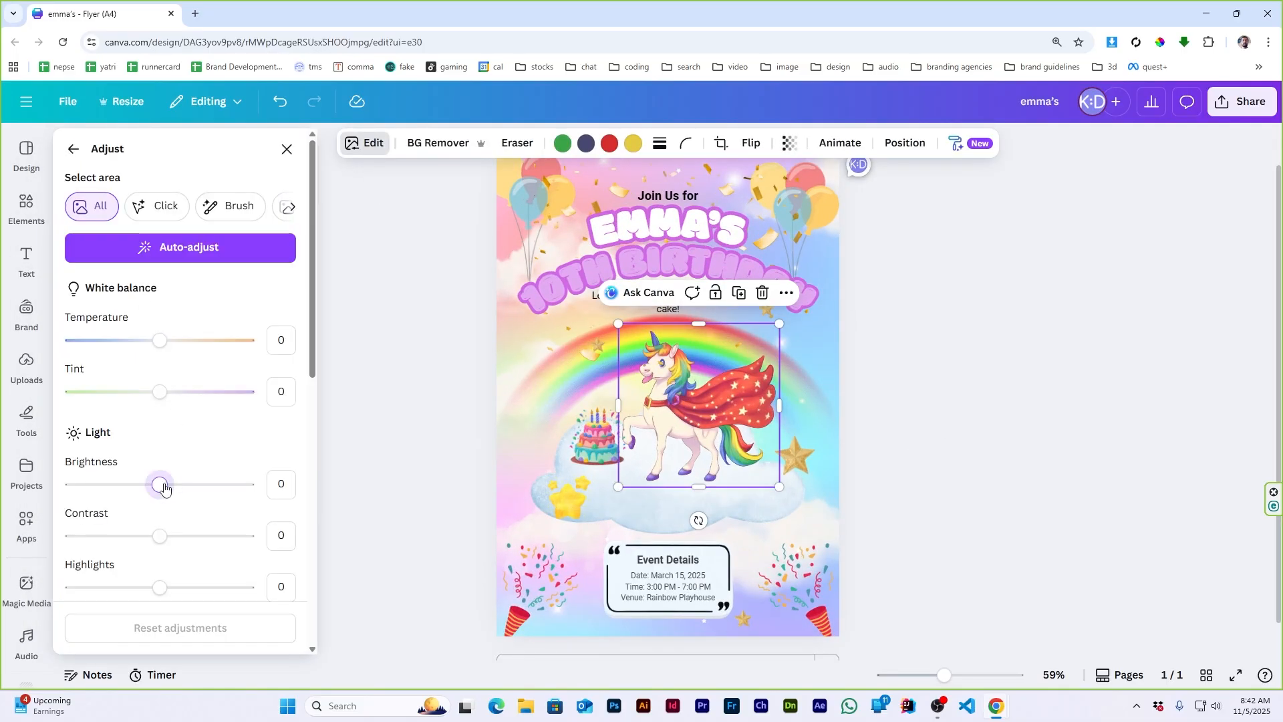
{"action": "mouse_move", "coordinate": [160, 484]}
{"action": "left_mouse_down"}
{"action": "mouse_move", "coordinate": [180, 487]}
{"action": "mouse_move", "coordinate": [161, 484]}
{"action": "left_mouse_up"}
{"action": "left_click_drag", "start_coordinate": [160, 535], "coordinate": [188, 535]}
{"action": "left_click_drag", "start_coordinate": [157, 489], "coordinate": [160, 485]}
{"action": "left_click_drag", "start_coordinate": [159, 587], "coordinate": [161, 556]}
- Set the unicorn image's vibrance to 20 and its brightness to about 7, then check the whole flyer
{"action": "scroll", "coordinate": [165, 547], "scroll_direction": "down", "scroll_amount": 2}
{"action": "scroll", "coordinate": [167, 561], "scroll_direction": "down", "scroll_amount": 4}
{"action": "left_click_drag", "start_coordinate": [159, 434], "coordinate": [178, 436]}
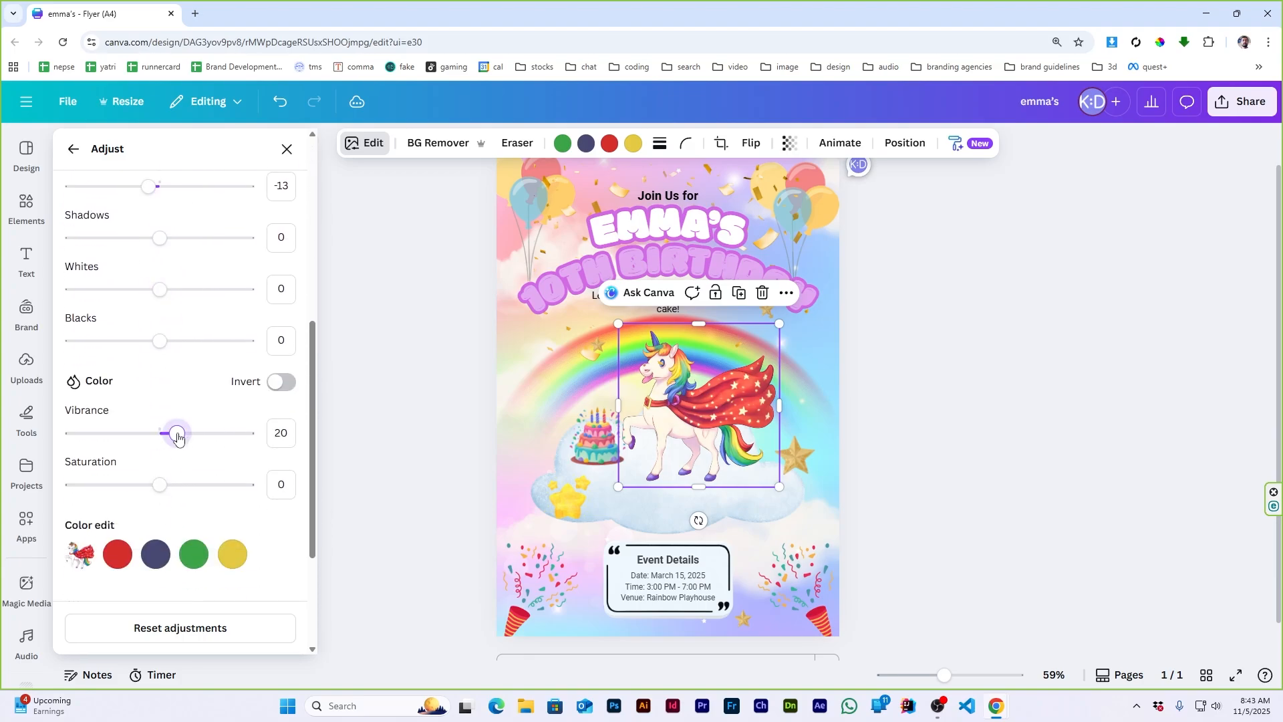
{"action": "scroll", "coordinate": [187, 334], "scroll_direction": "up", "scroll_amount": 4}
{"action": "left_click_drag", "start_coordinate": [163, 348], "coordinate": [164, 348]}
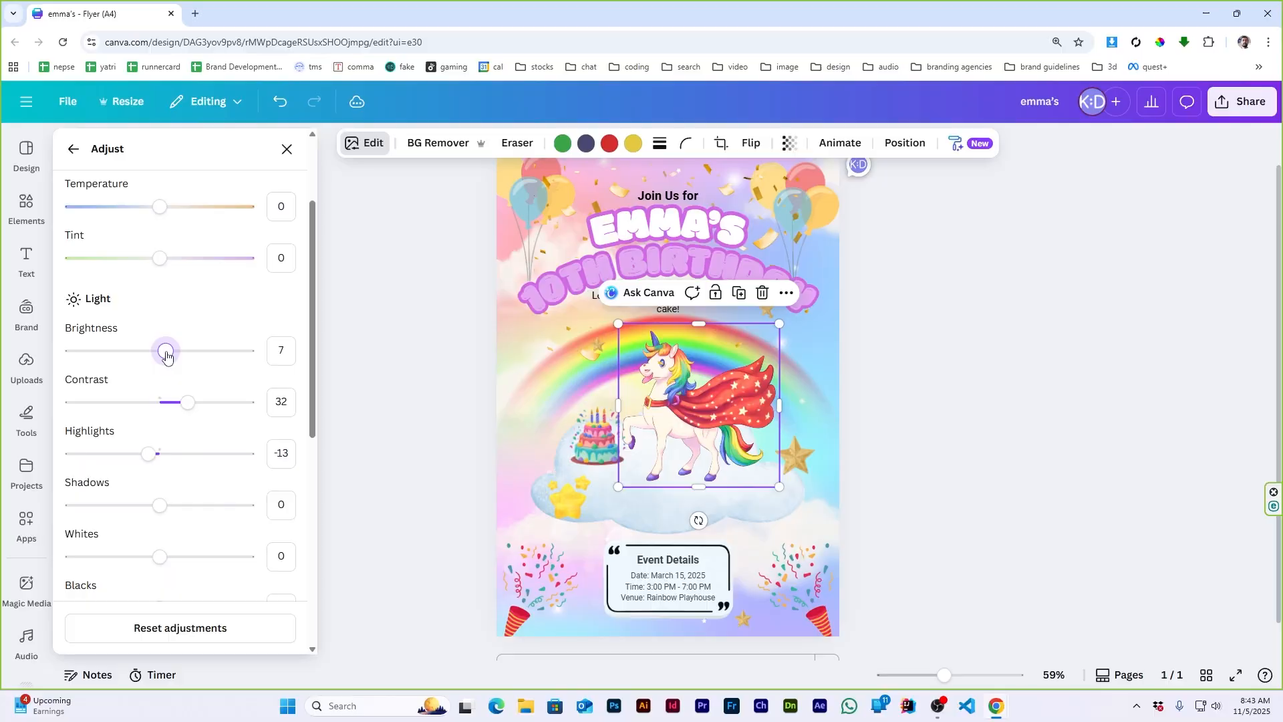
{"action": "left_click", "coordinate": [930, 383]}
{"action": "scroll", "coordinate": [929, 383], "scroll_direction": "down", "scroll_amount": 1}
{"action": "scroll", "coordinate": [930, 383], "scroll_direction": "up", "scroll_amount": 1}
{"action": "scroll", "coordinate": [929, 383], "scroll_direction": "down", "scroll_amount": 1}
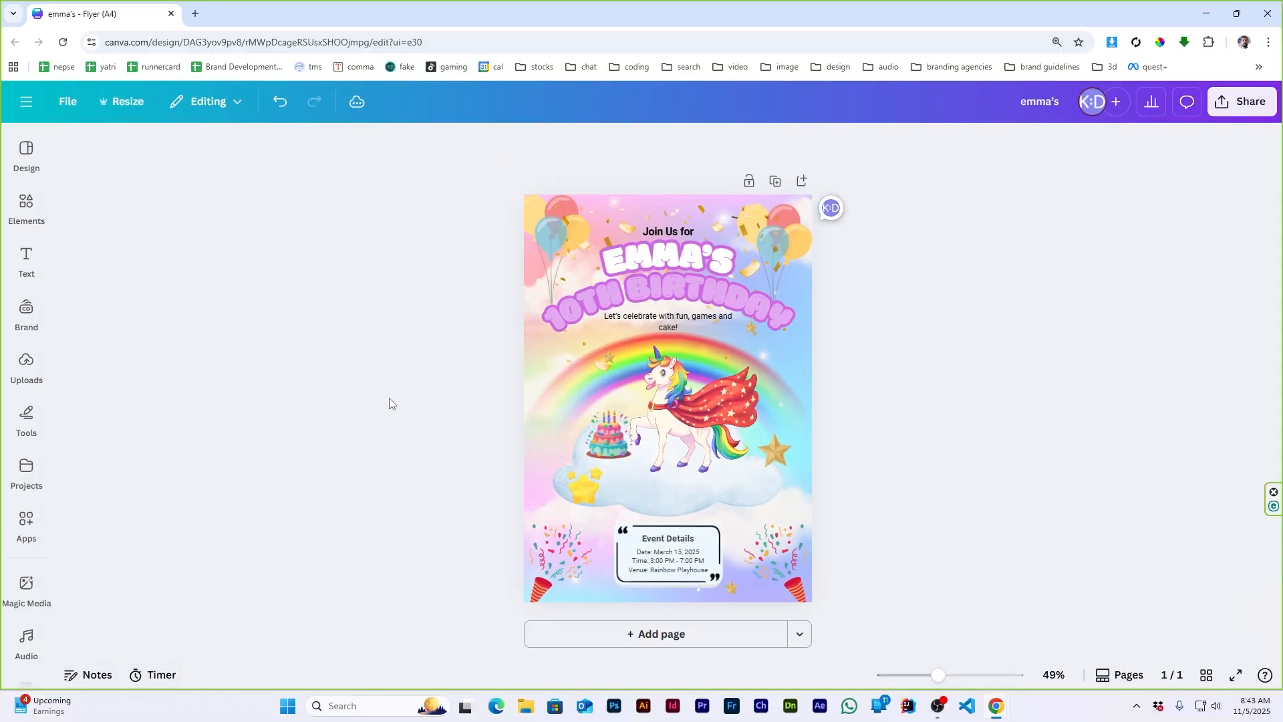
{"action": "left_click_drag", "start_coordinate": [716, 575], "coordinate": [754, 583]}
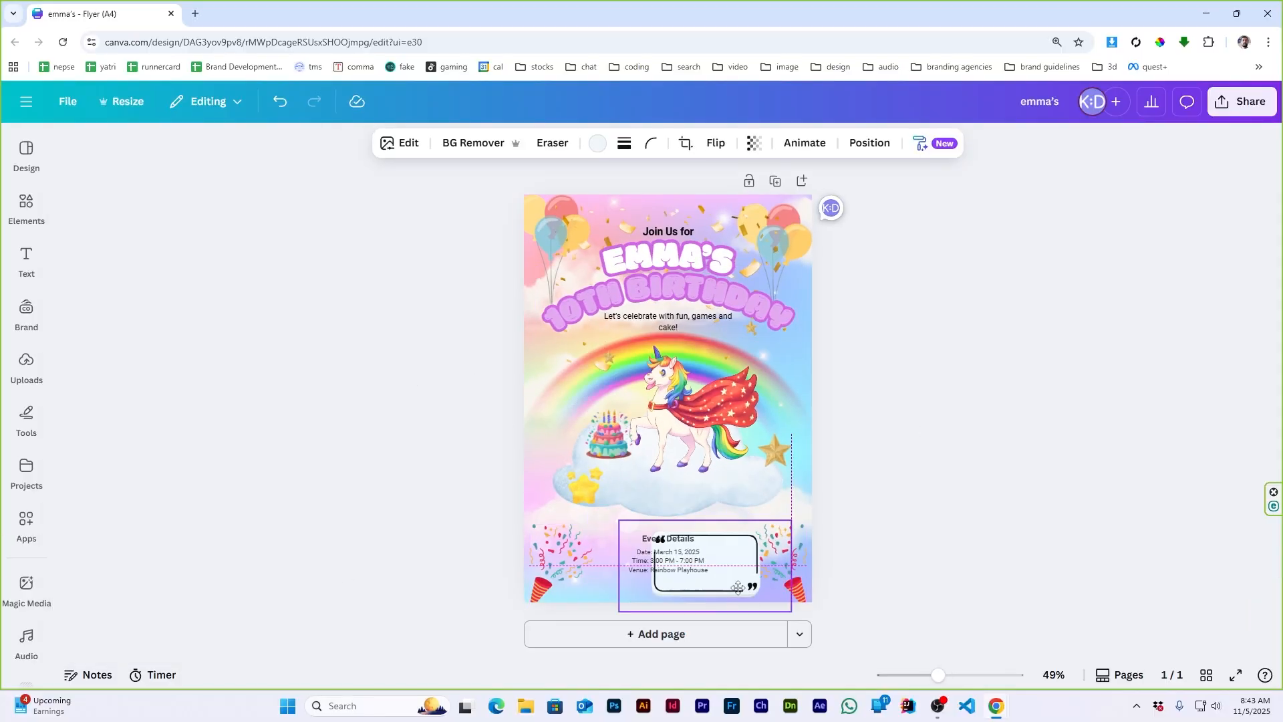
{"action": "key", "text": "ctrl+z"}
{"action": "left_click", "coordinate": [625, 143]}
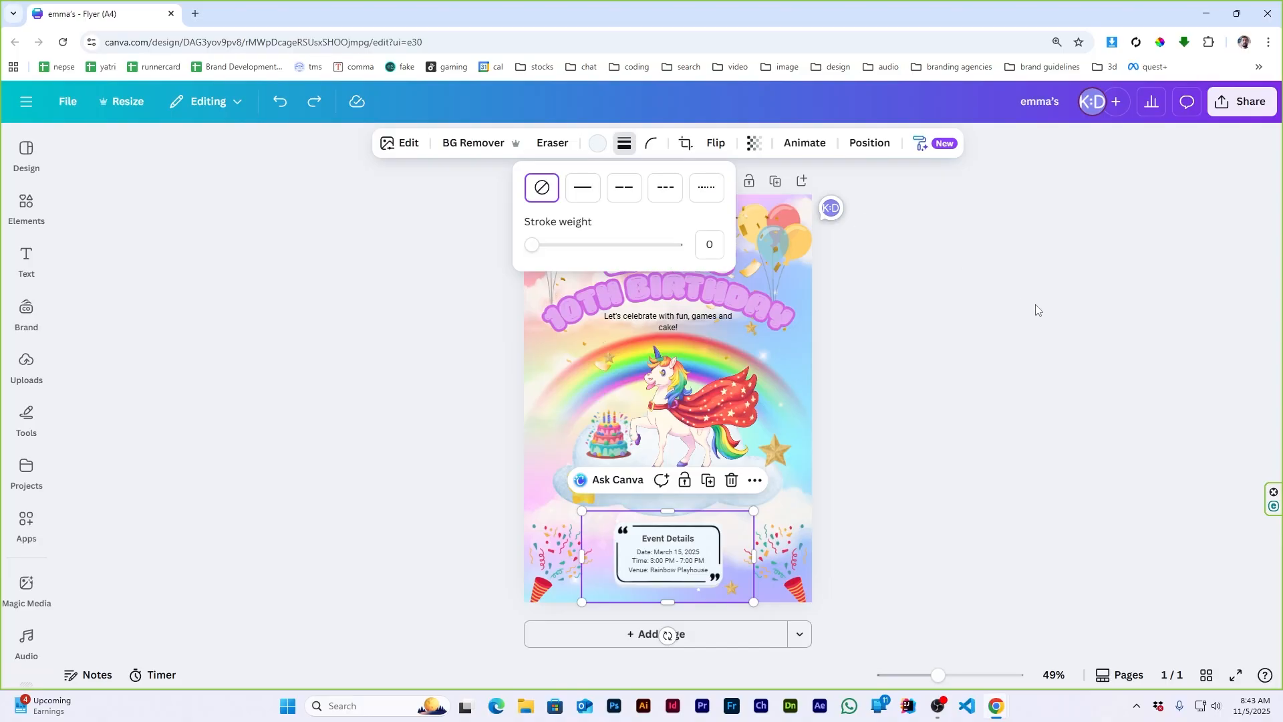
{"action": "left_click", "coordinate": [1036, 313]}
- Download the finished flyer as a PNG
{"action": "left_click", "coordinate": [62, 105]}
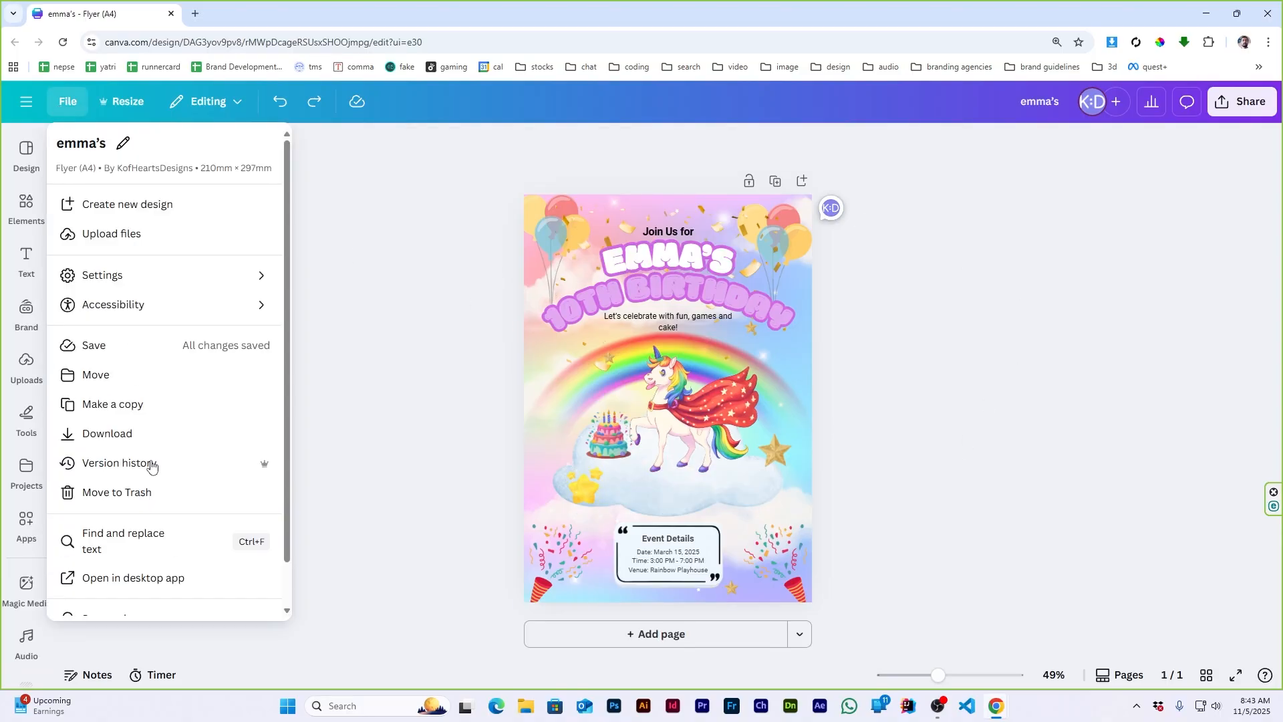
{"action": "left_click", "coordinate": [133, 434]}
{"action": "left_click", "coordinate": [1127, 431]}
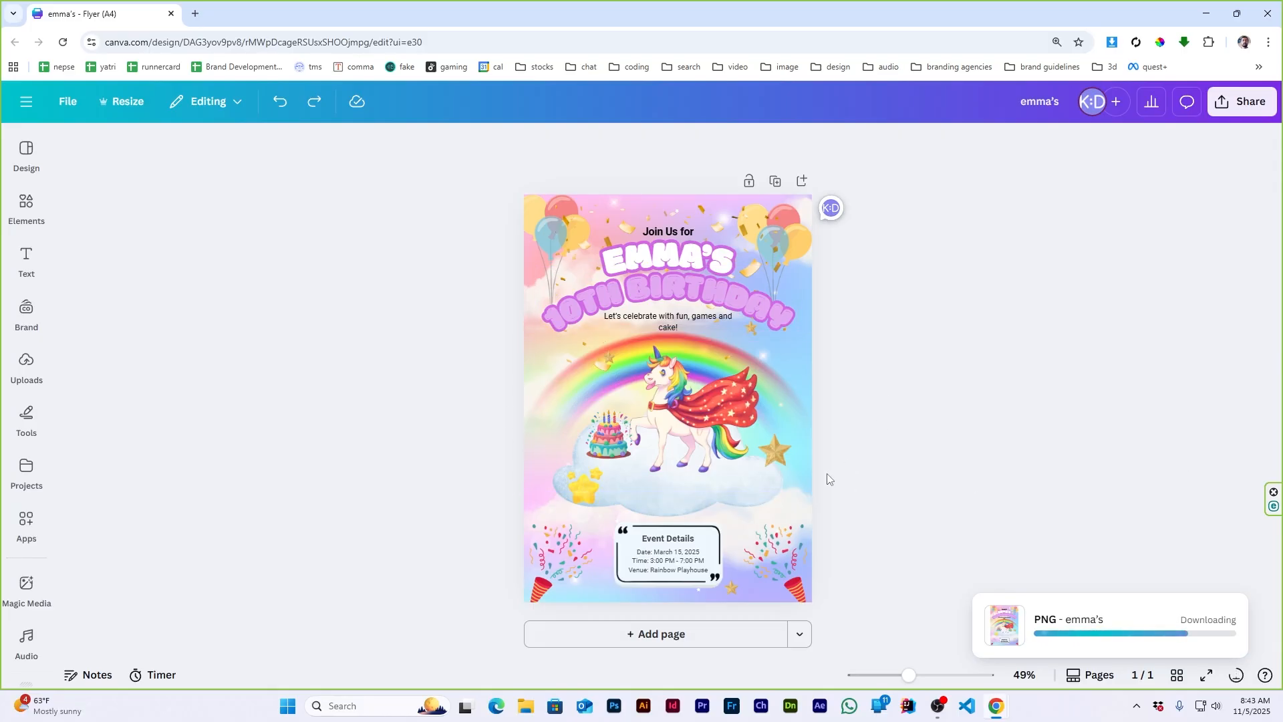
- Add a blank second page and open the mockups library
{"action": "left_click", "coordinate": [700, 636]}
{"action": "left_click", "coordinate": [26, 207]}
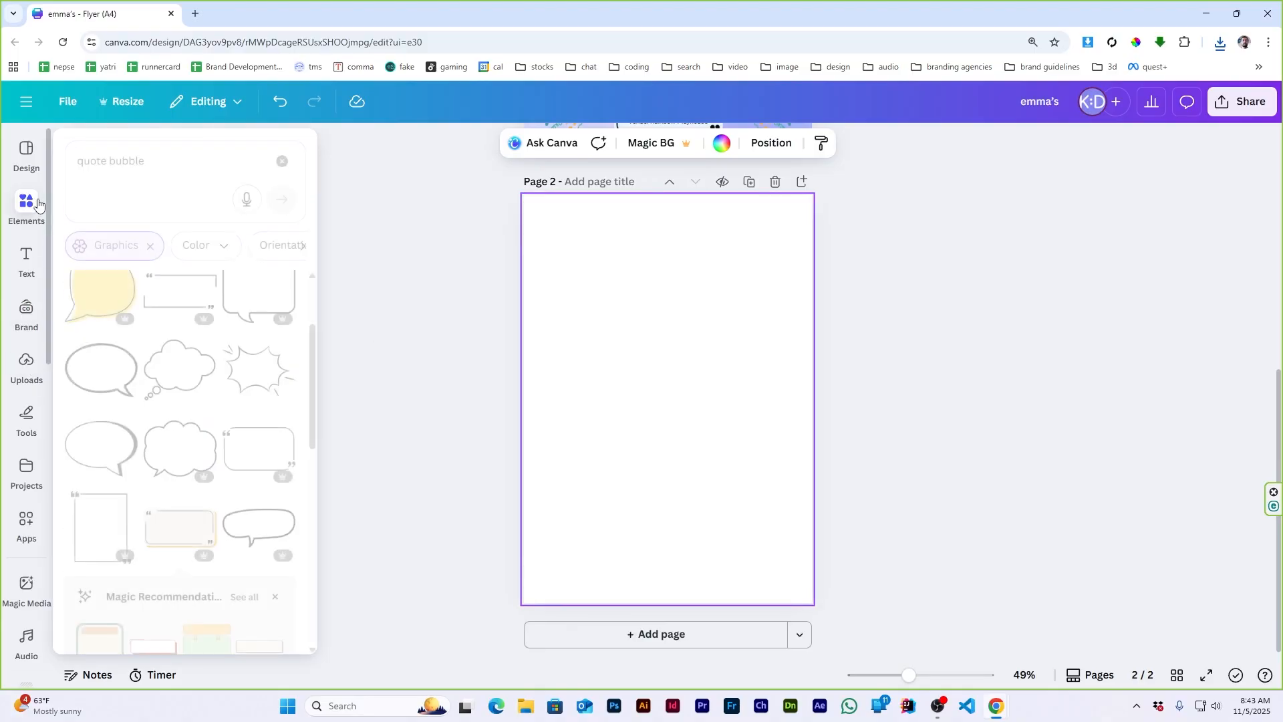
{"action": "scroll", "coordinate": [28, 508], "scroll_direction": "down", "scroll_amount": 11}
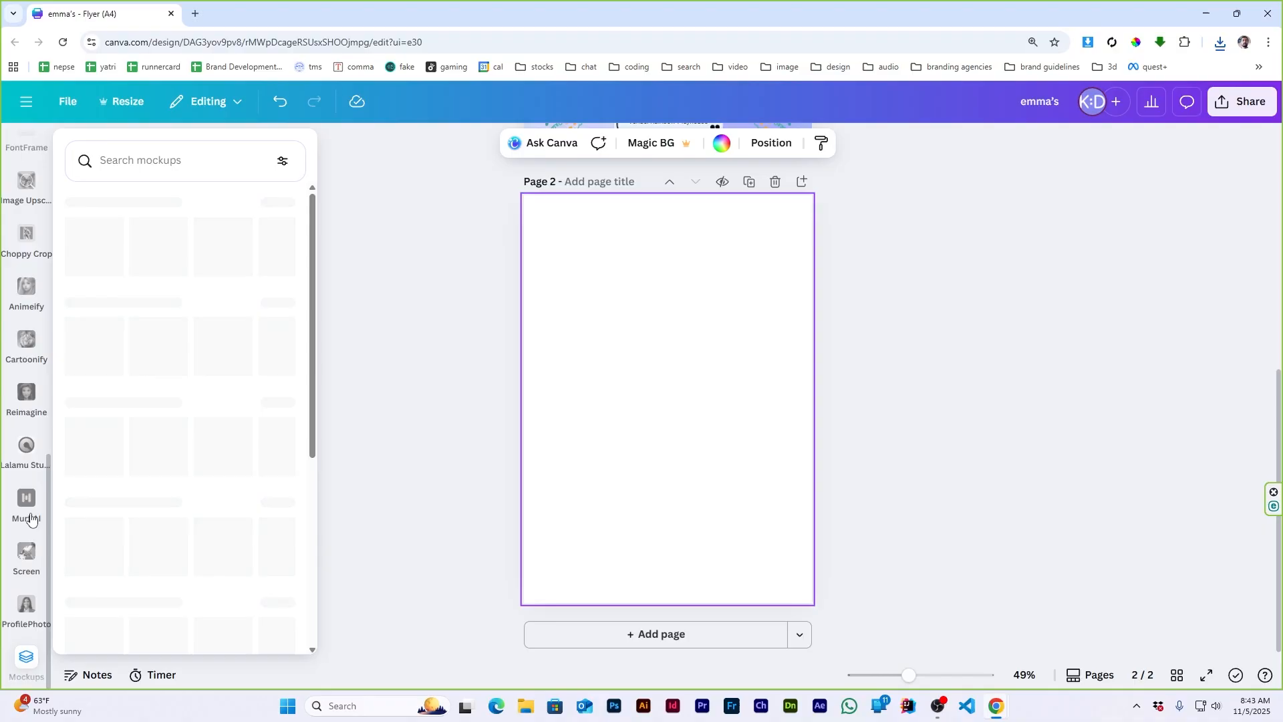
{"action": "left_click", "coordinate": [28, 652]}
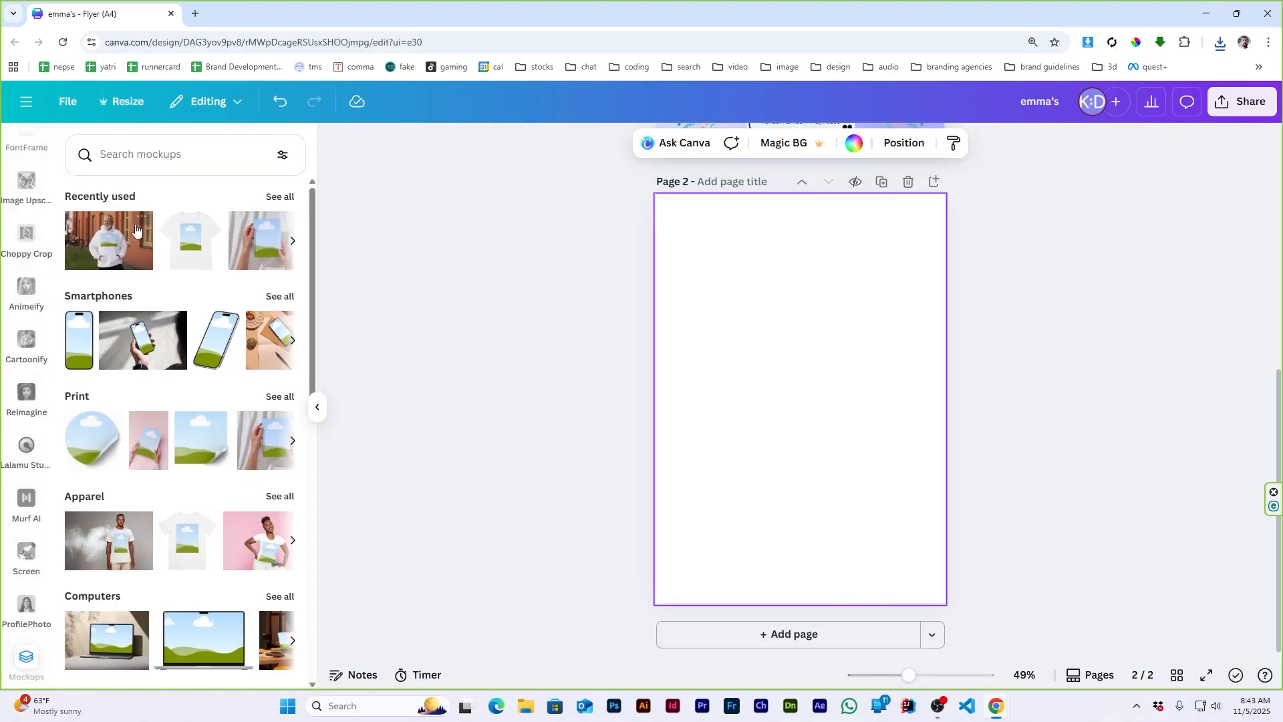
- Search the mockups for "flyer" and clear the search
{"action": "left_click", "coordinate": [162, 147]}
{"action": "type", "text": "flyer"}
{"action": "key", "text": "Return"}
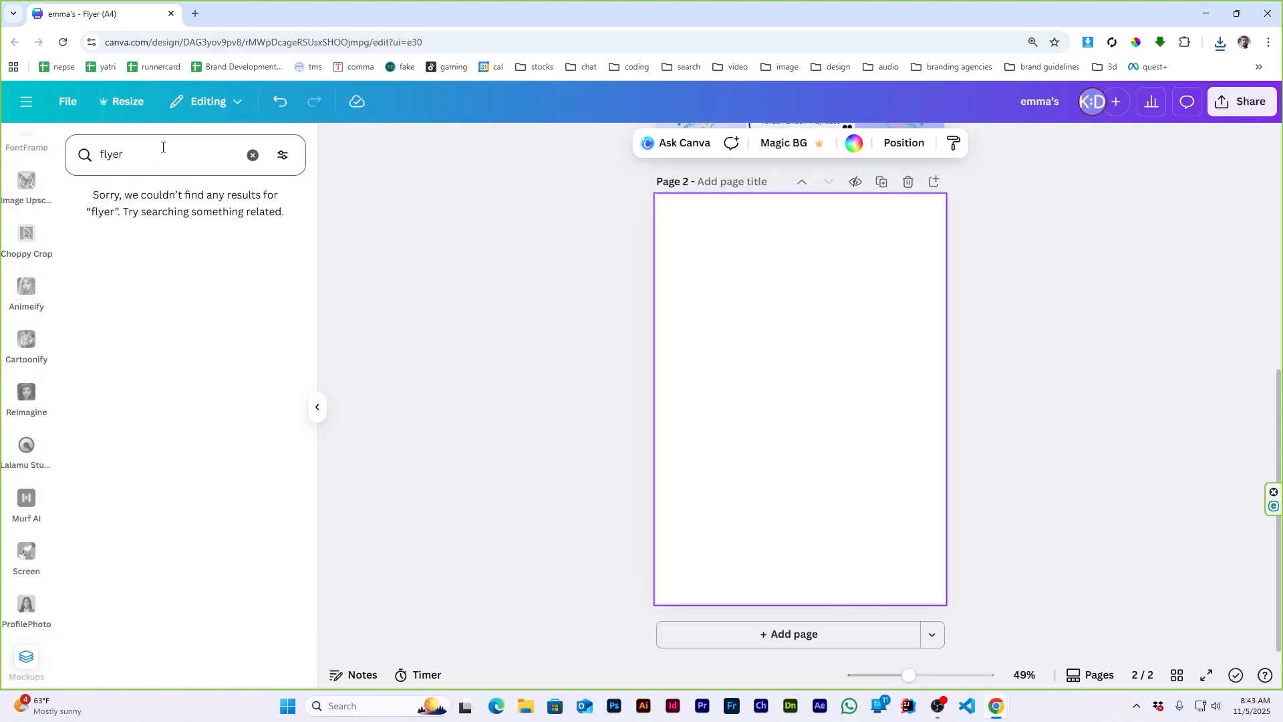
{"action": "left_click", "coordinate": [253, 154]}
- Insert the Print mockup with a tilted sheet on a sunlit beige background on page 2 and enlarge it to the page height
{"action": "scroll", "coordinate": [206, 318], "scroll_direction": "down", "scroll_amount": 2}
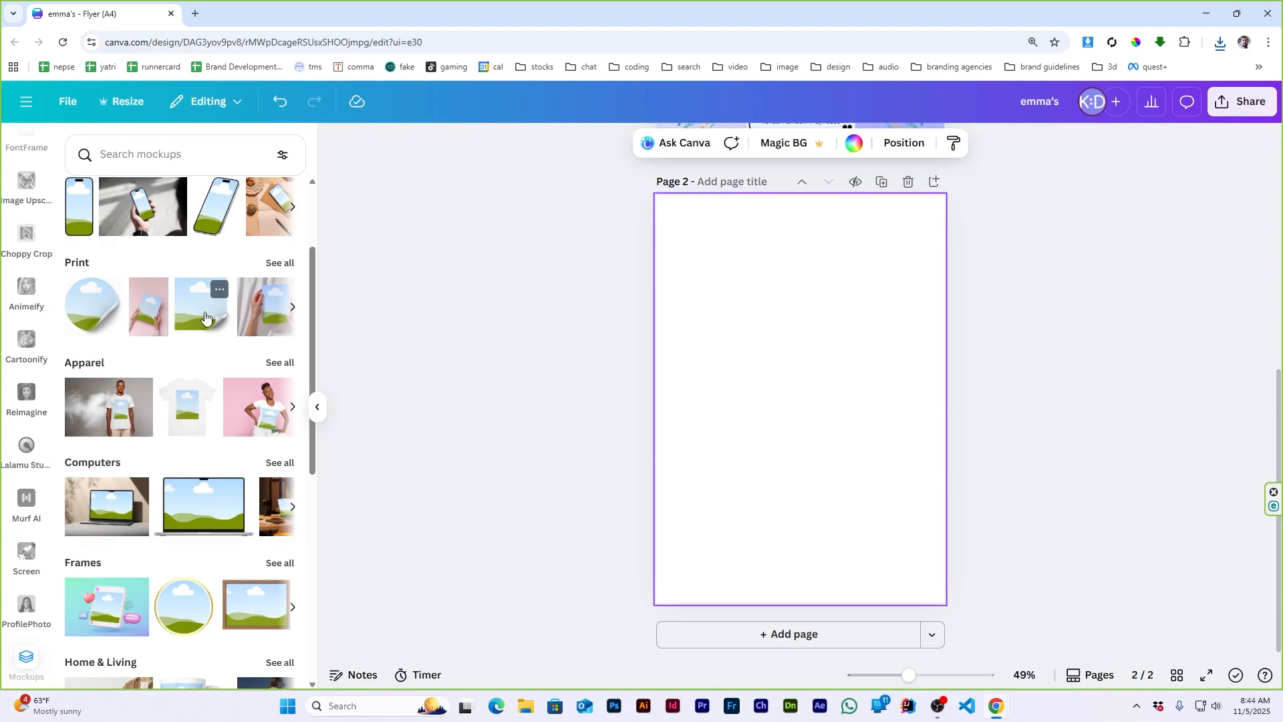
{"action": "left_click", "coordinate": [285, 264]}
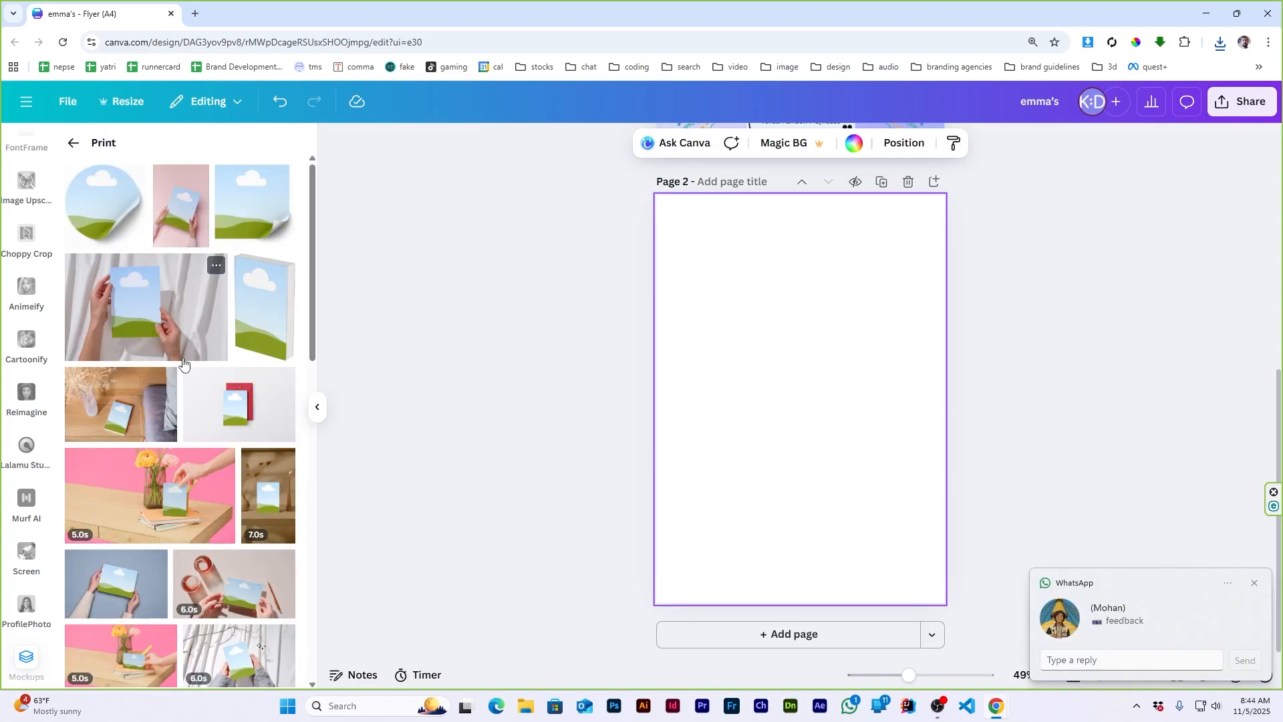
{"action": "scroll", "coordinate": [183, 367], "scroll_direction": "down", "scroll_amount": 6}
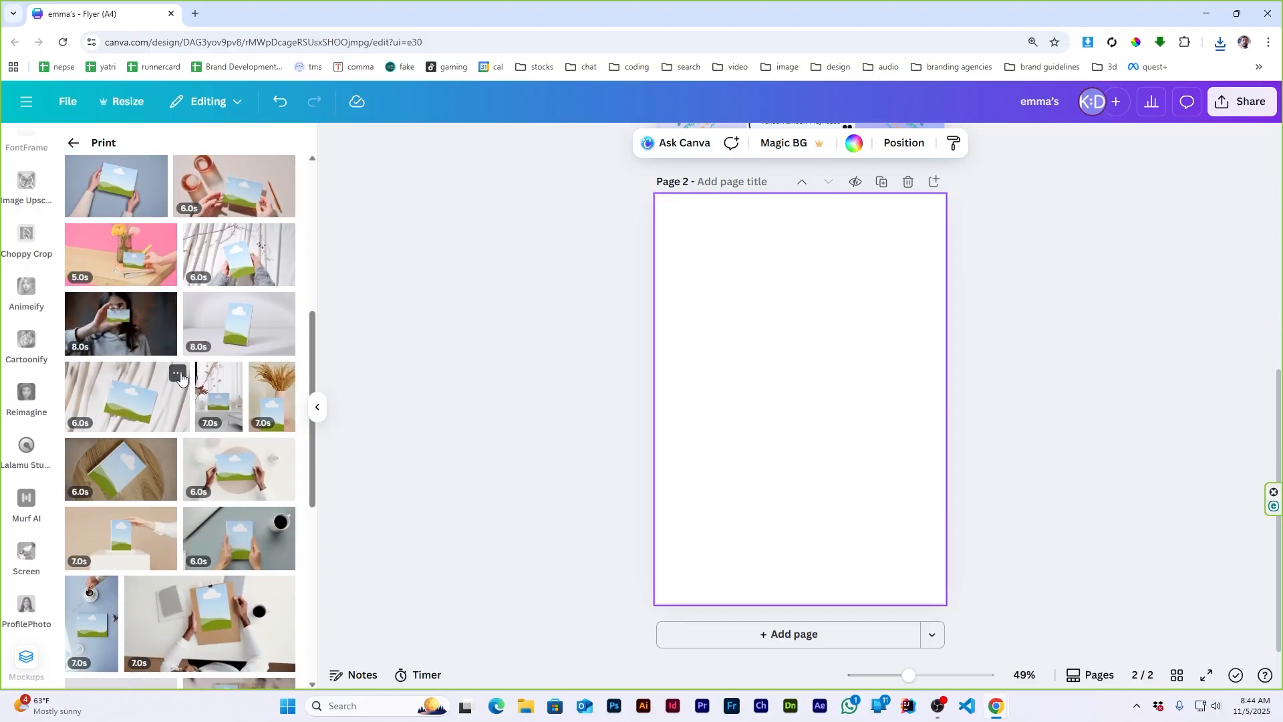
{"action": "scroll", "coordinate": [180, 379], "scroll_direction": "down", "scroll_amount": 6}
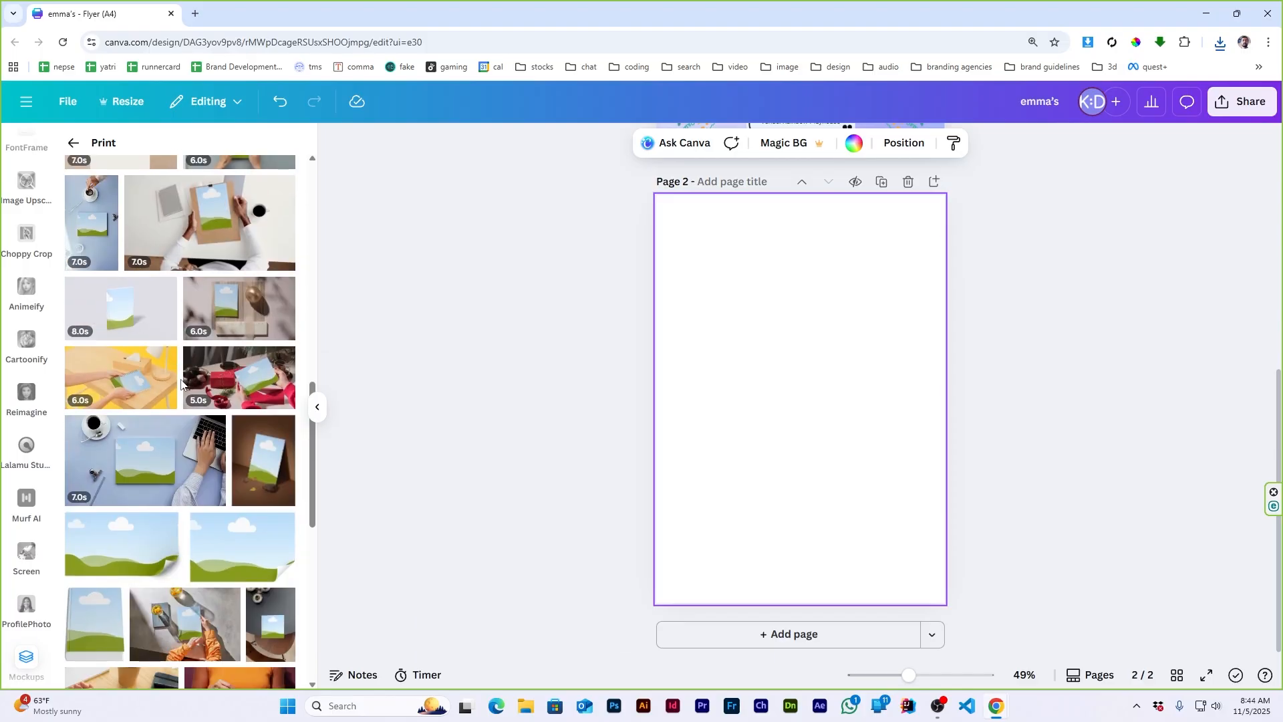
{"action": "scroll", "coordinate": [181, 387], "scroll_direction": "down", "scroll_amount": 7}
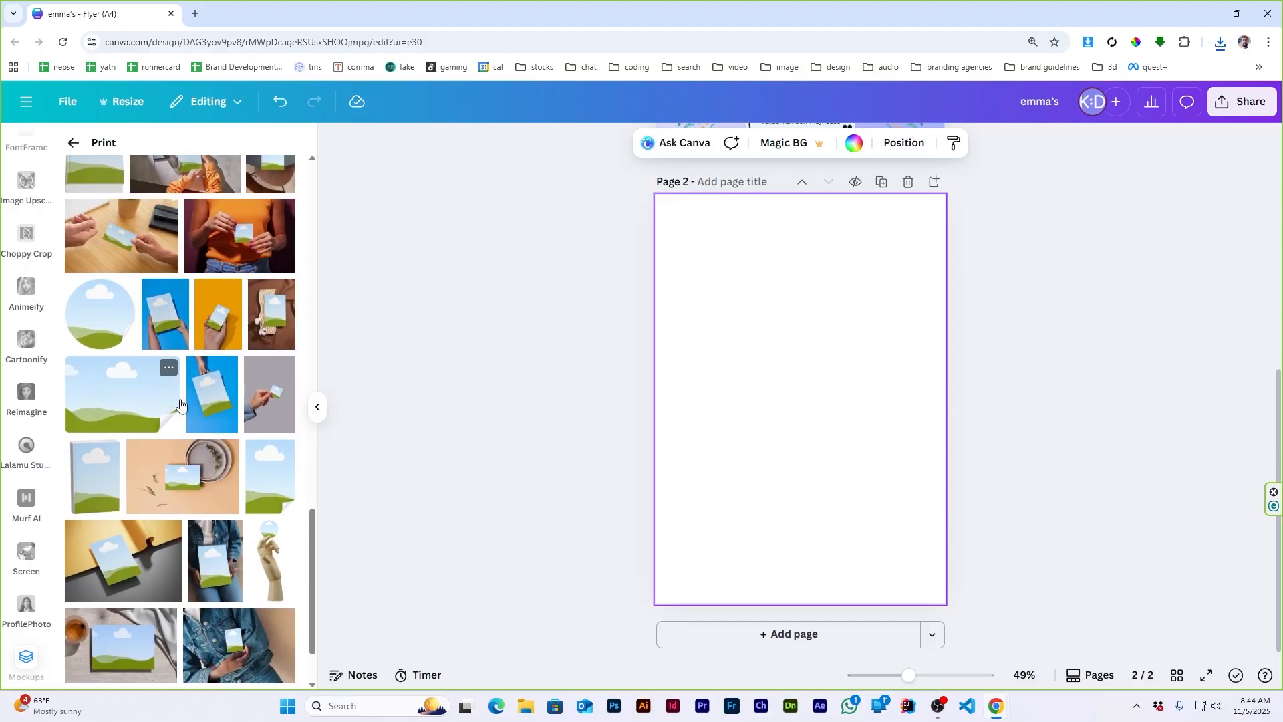
{"action": "scroll", "coordinate": [180, 404], "scroll_direction": "down", "scroll_amount": 10}
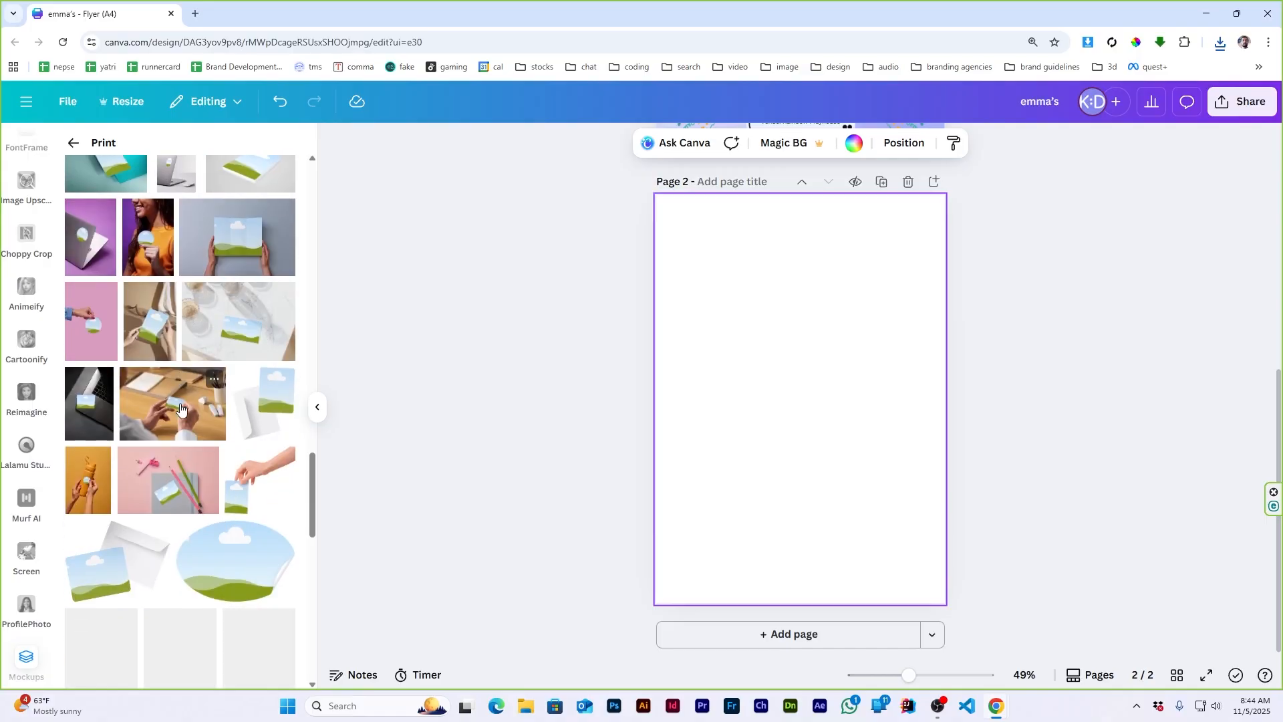
{"action": "scroll", "coordinate": [181, 408], "scroll_direction": "down", "scroll_amount": 4}
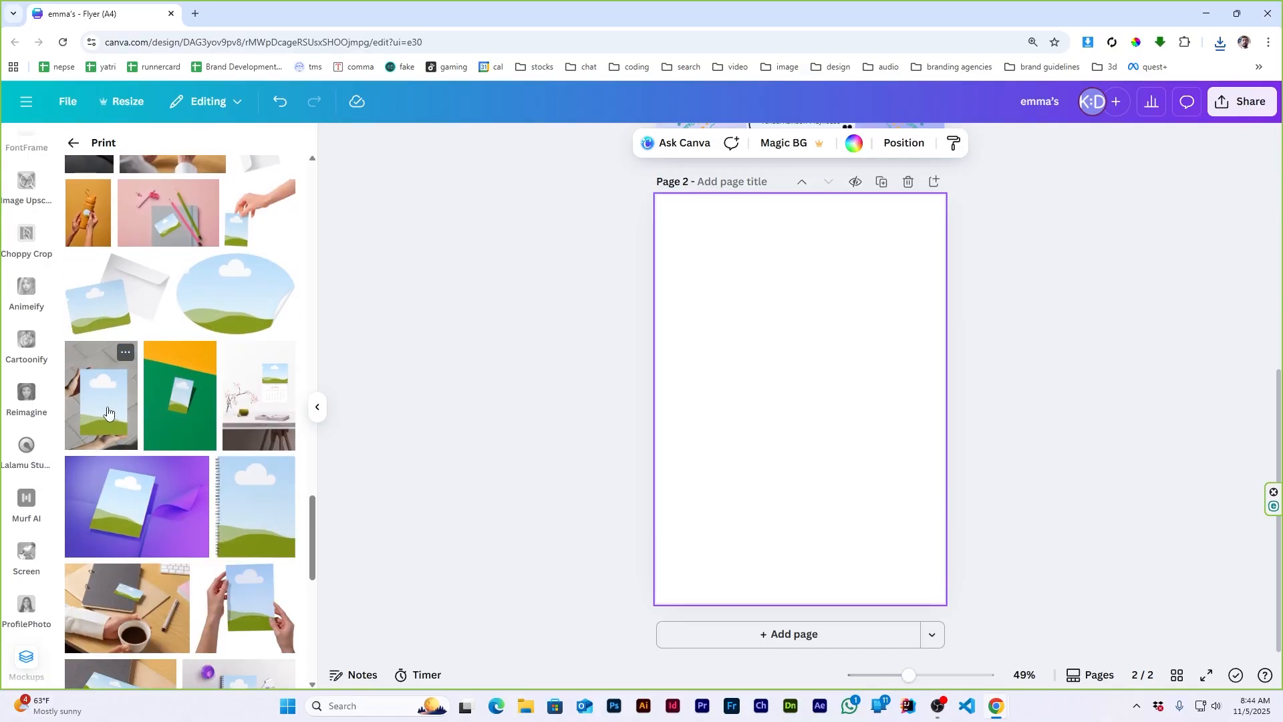
{"action": "scroll", "coordinate": [98, 413], "scroll_direction": "down", "scroll_amount": 20}
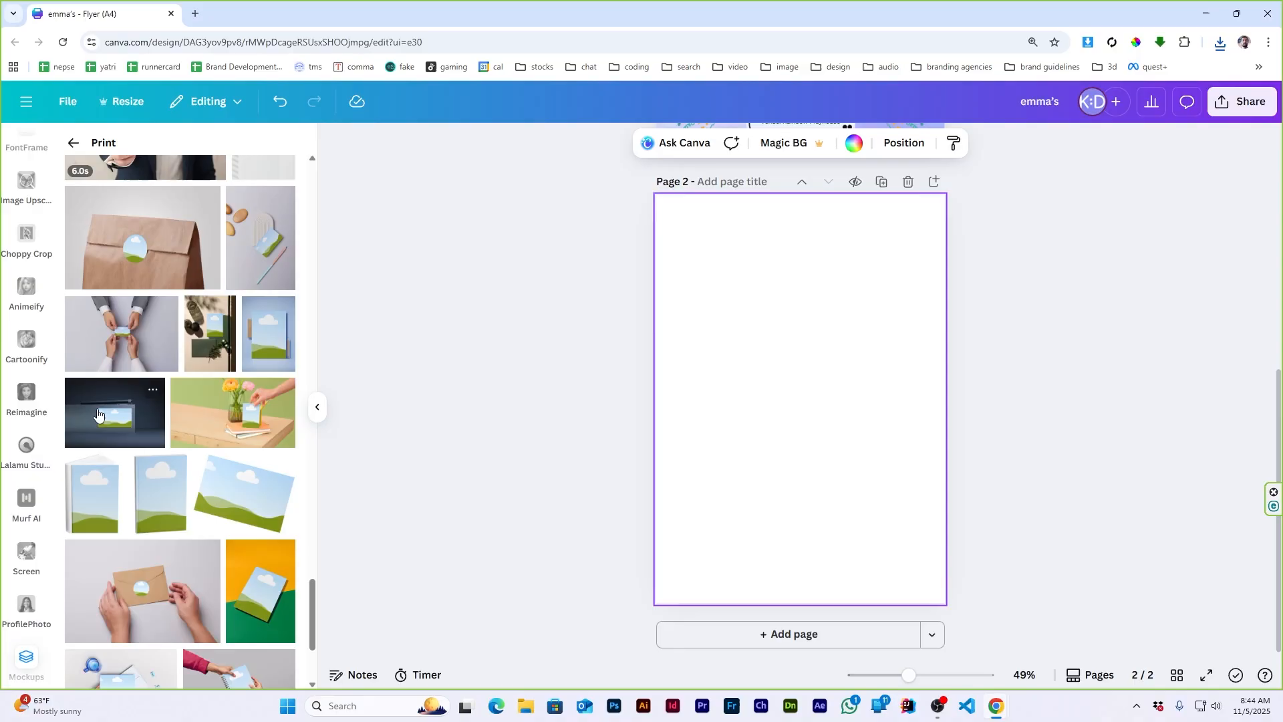
{"action": "scroll", "coordinate": [98, 413], "scroll_direction": "down", "scroll_amount": 20}
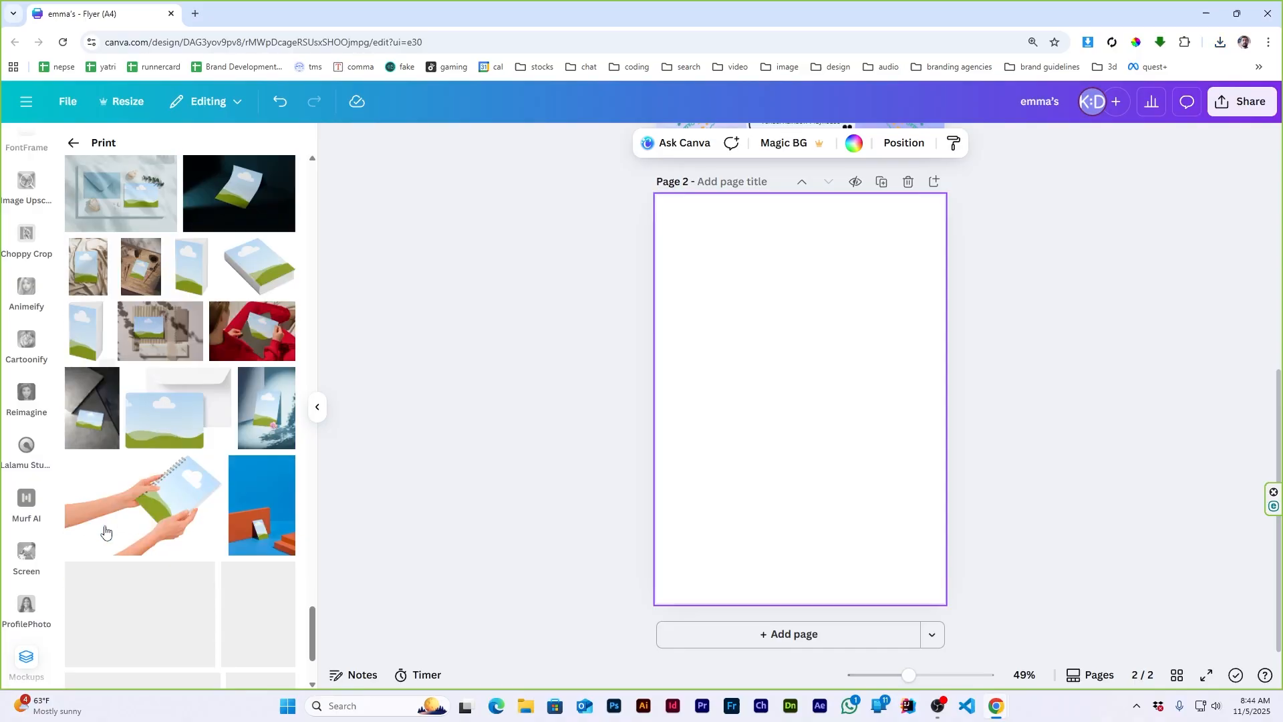
{"action": "scroll", "coordinate": [105, 535], "scroll_direction": "down", "scroll_amount": 15}
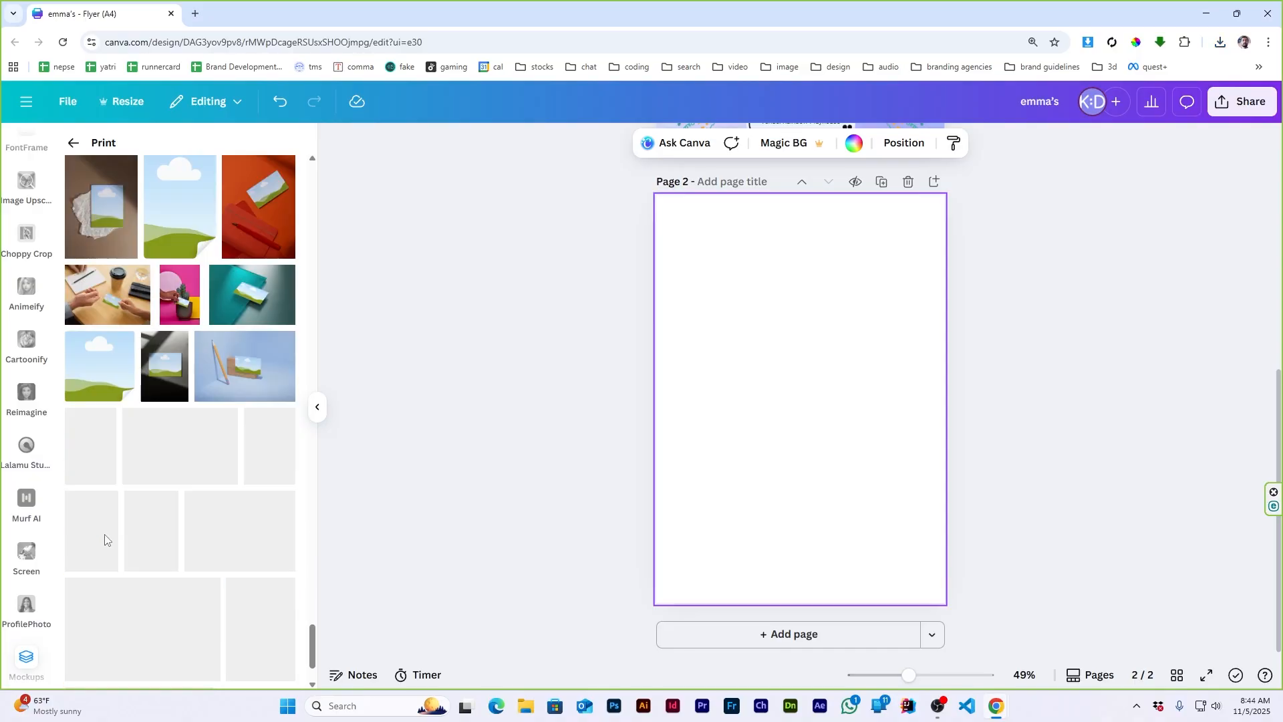
{"action": "scroll", "coordinate": [105, 542], "scroll_direction": "down", "scroll_amount": 10}
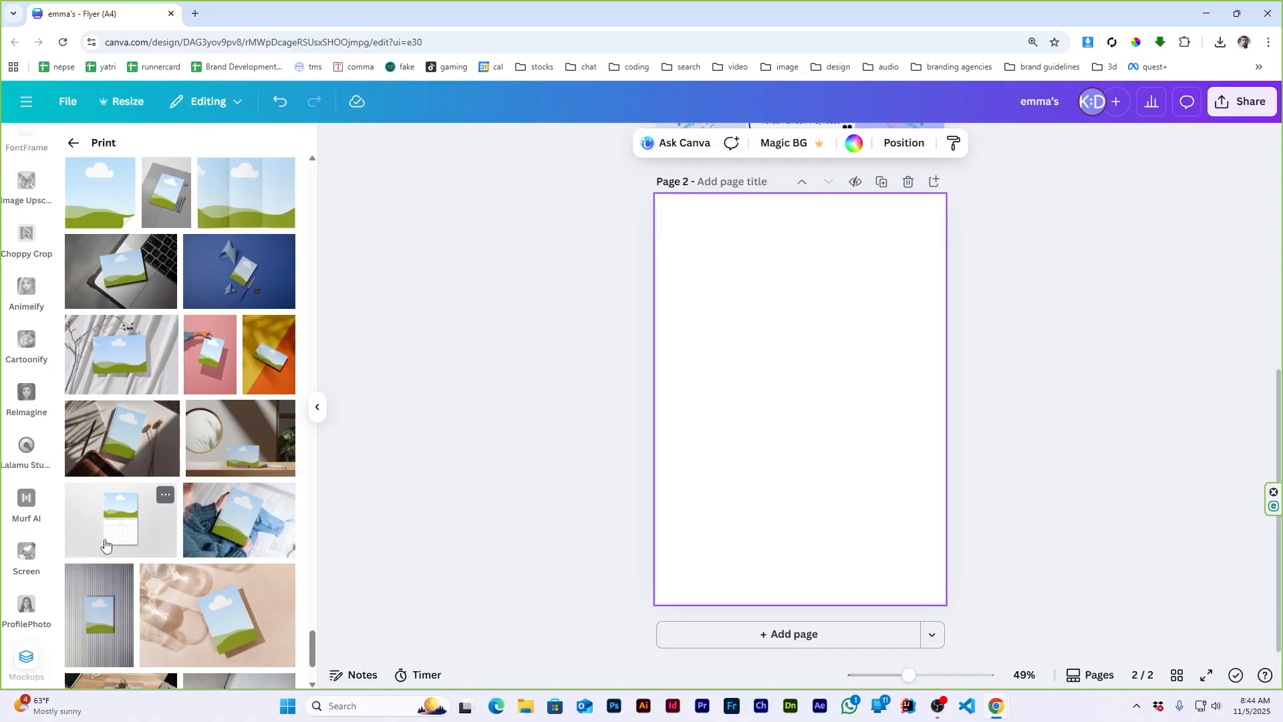
{"action": "left_click", "coordinate": [234, 597]}
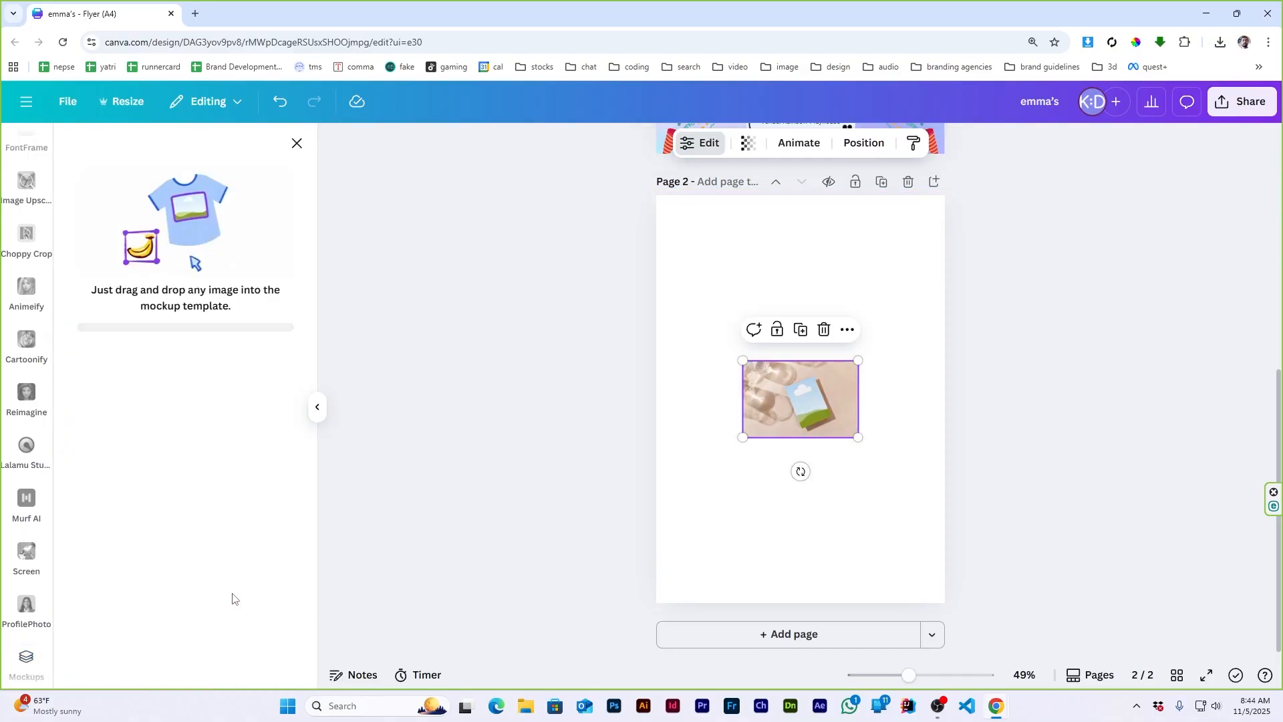
{"action": "left_click_drag", "start_coordinate": [859, 360], "coordinate": [1101, 198]}
- Upload the downloaded flyer PNG and place it in the mockup on page 2
{"action": "left_click", "coordinate": [297, 143]}
{"action": "scroll", "coordinate": [26, 335], "scroll_direction": "up", "scroll_amount": 5}
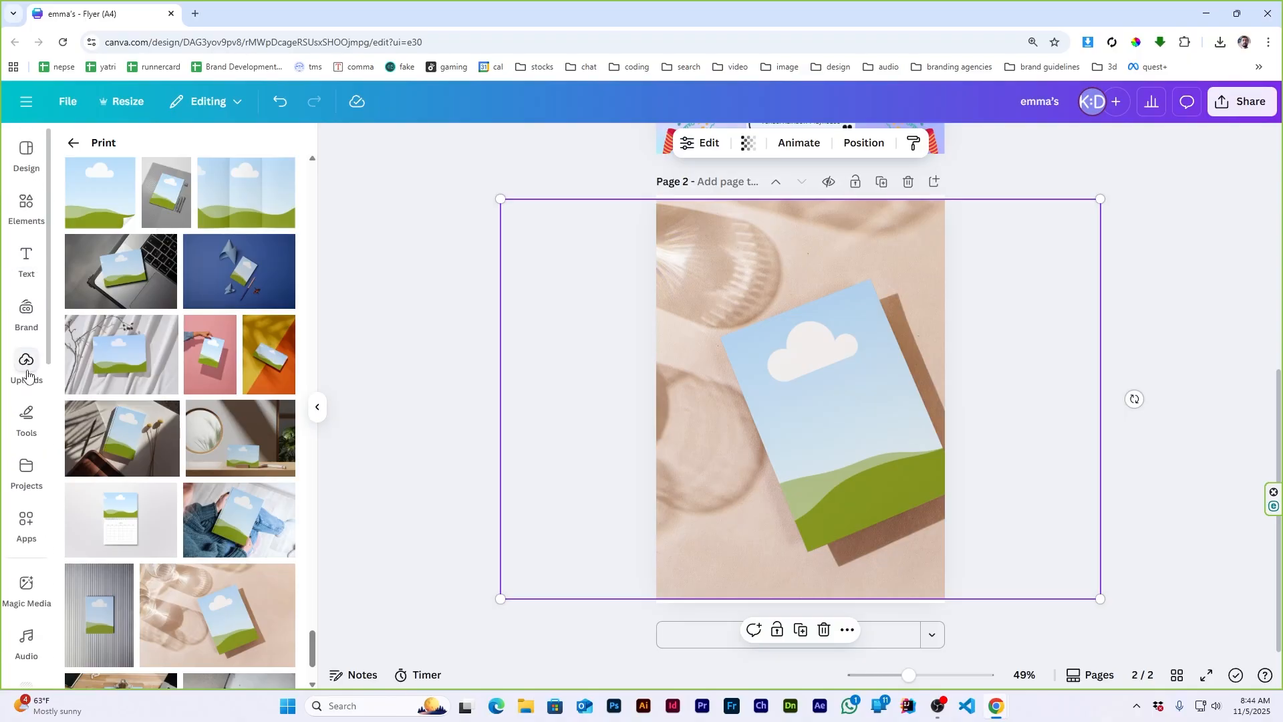
{"action": "left_click", "coordinate": [26, 366]}
{"action": "left_click", "coordinate": [189, 195]}
{"action": "double_click", "coordinate": [190, 194]}
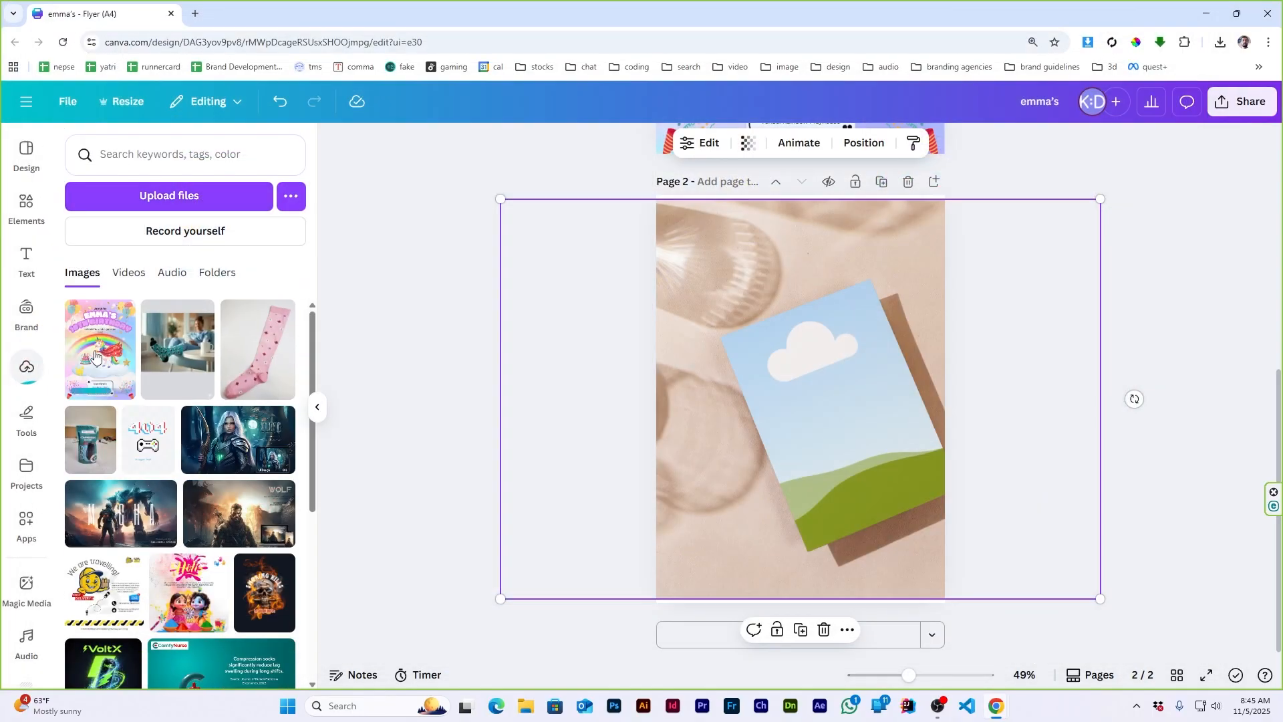
{"action": "left_click", "coordinate": [101, 349]}
{"action": "left_click", "coordinate": [1029, 494]}
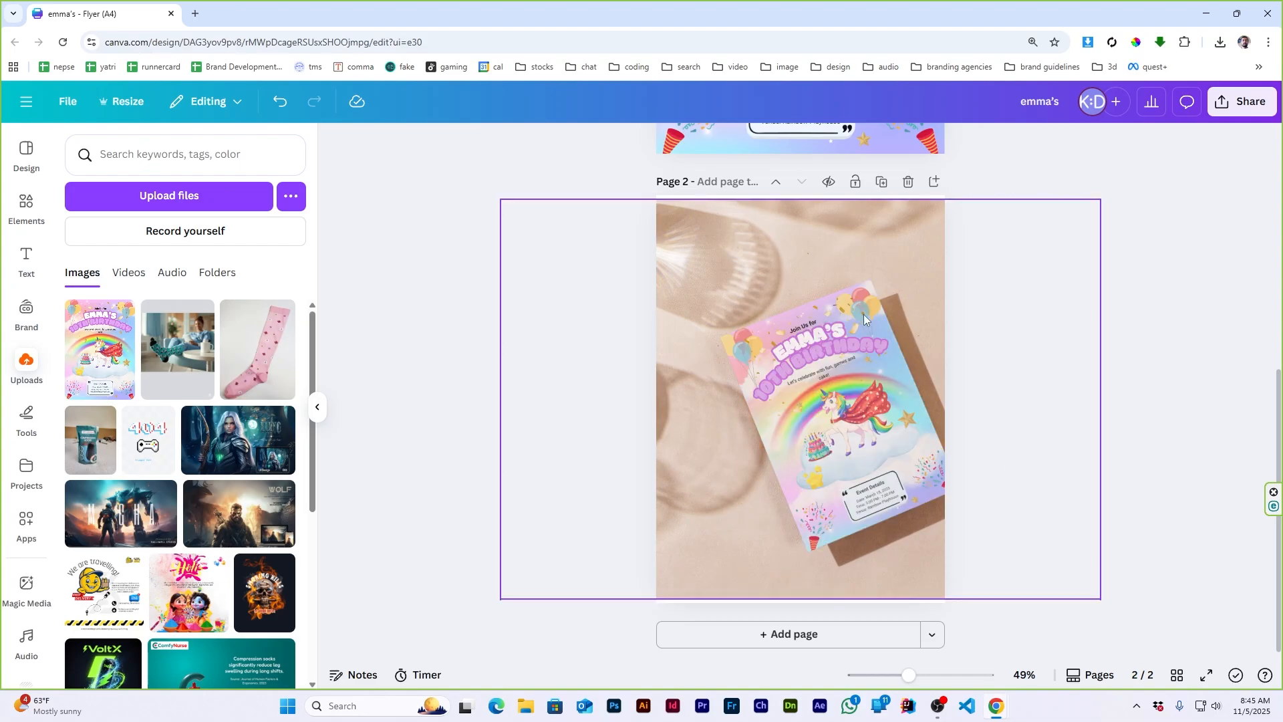
- Enlarge and reposition the mockup so the flyer fills more of page 2, and view the page full screen
{"action": "left_click_drag", "start_coordinate": [1100, 199], "coordinate": [1020, 236]}
{"action": "left_click", "coordinate": [1207, 675]}
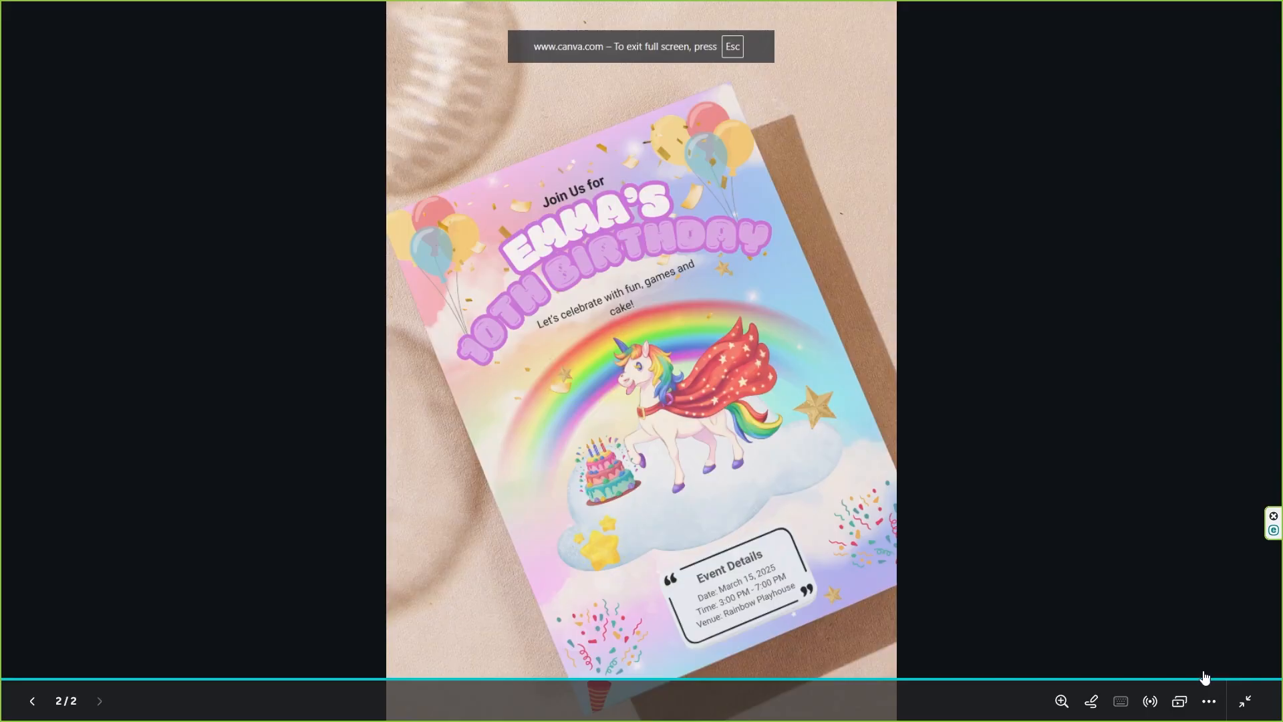